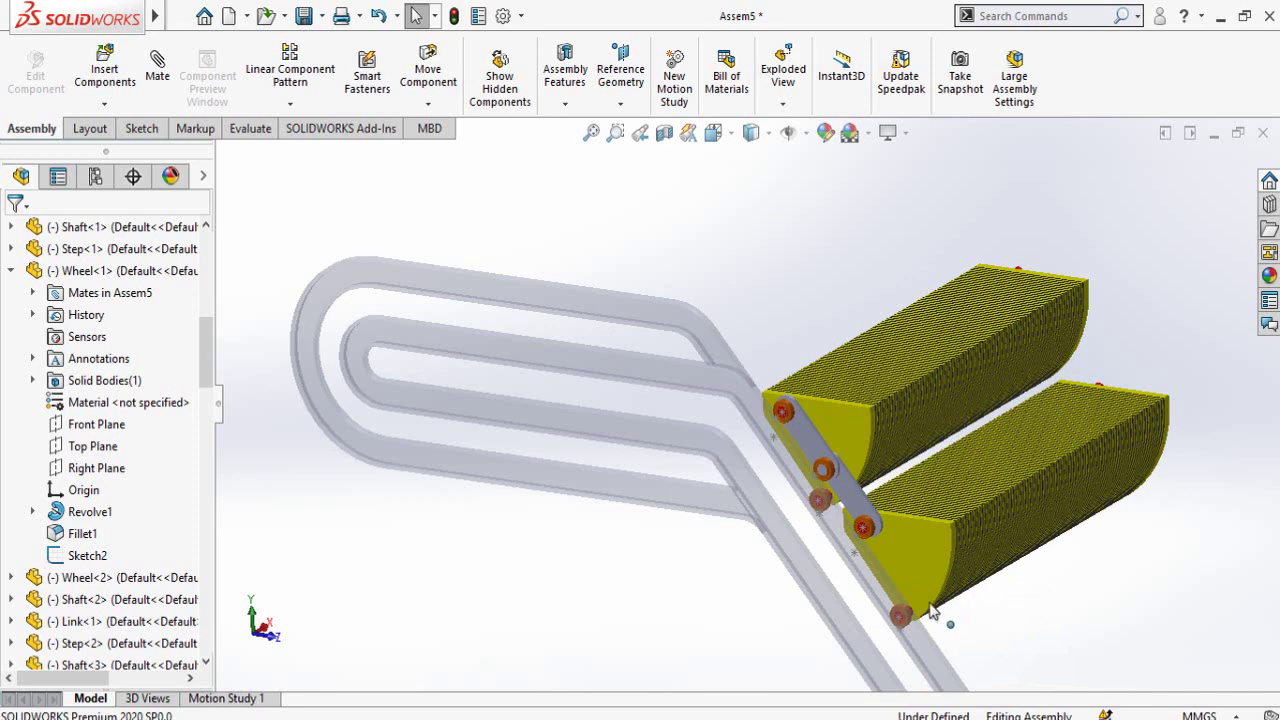
Move the linked steps along the guide rails to check the escalator mechanism's motion
{"action": "left_click_drag", "start_coordinate": [926, 577], "coordinate": [750, 296]}
{"action": "left_click_drag", "start_coordinate": [620, 342], "coordinate": [633, 347]}
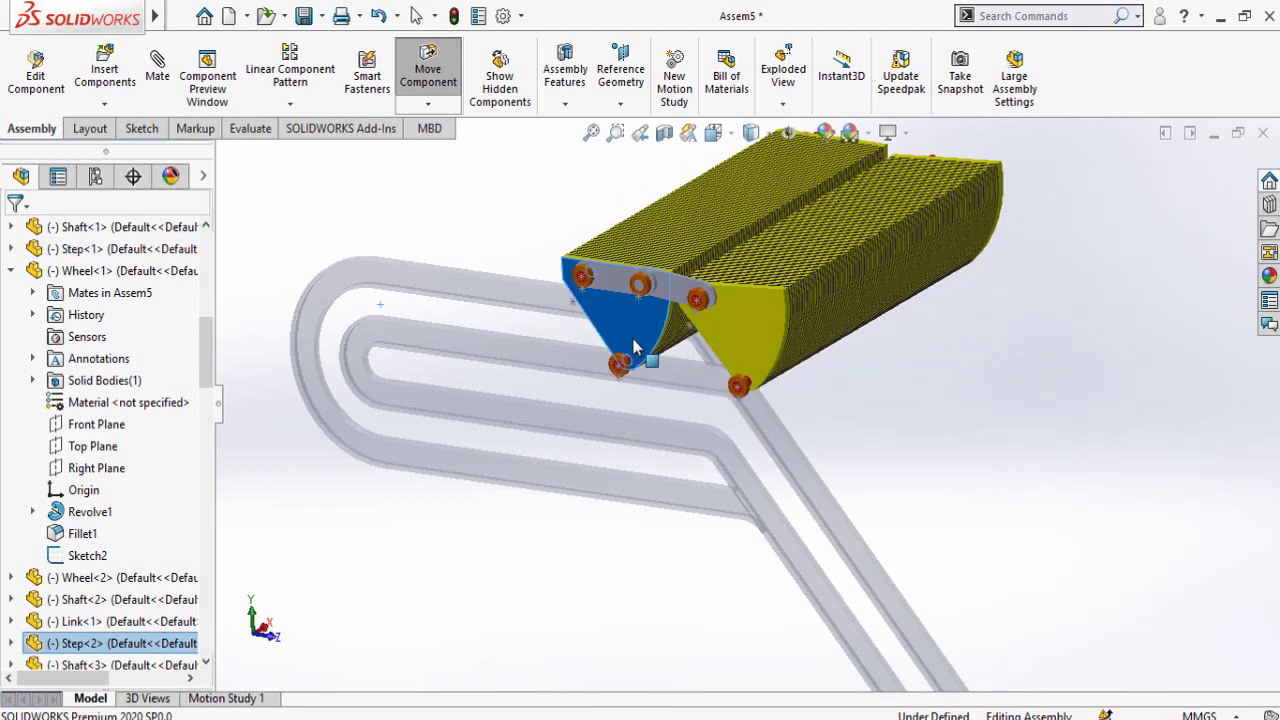
{"action": "left_click_drag", "start_coordinate": [636, 347], "coordinate": [668, 335]}
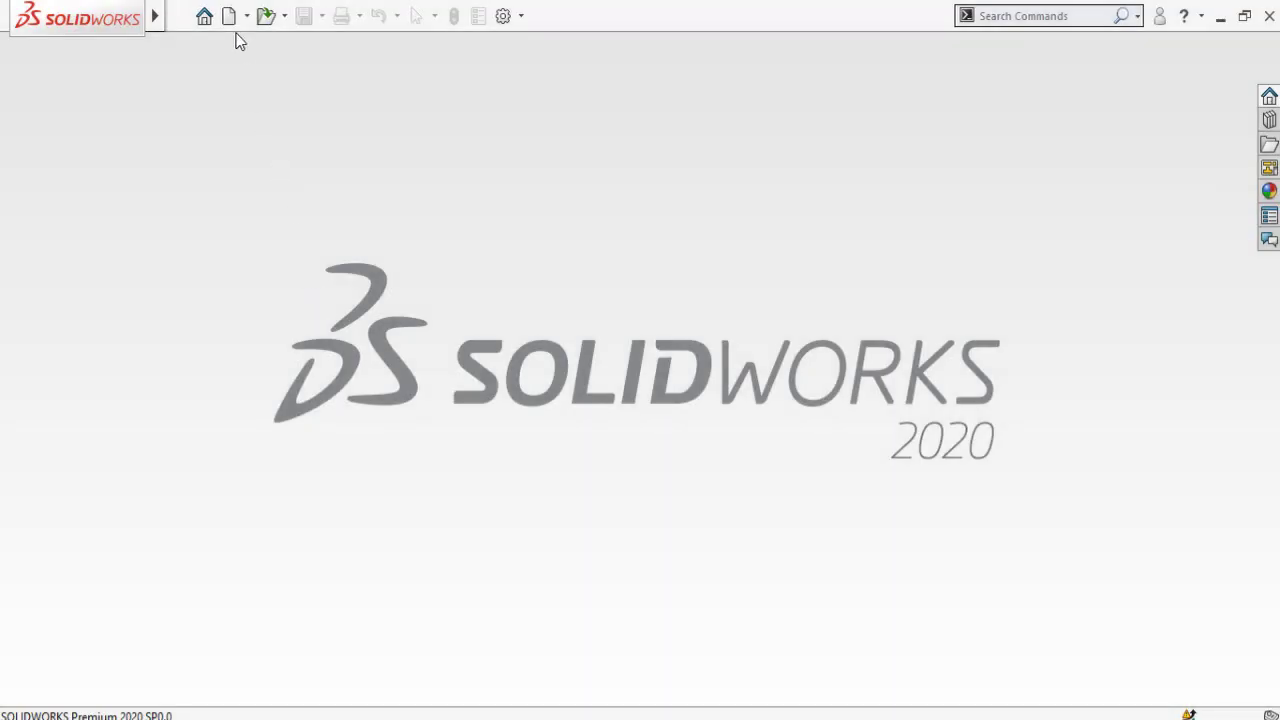
Create a new assembly and insert the Inner Guide Rail and Outer Guide rail parts without opening their referenced documents
{"action": "left_click", "coordinate": [229, 16]}
{"action": "double_click", "coordinate": [312, 280]}
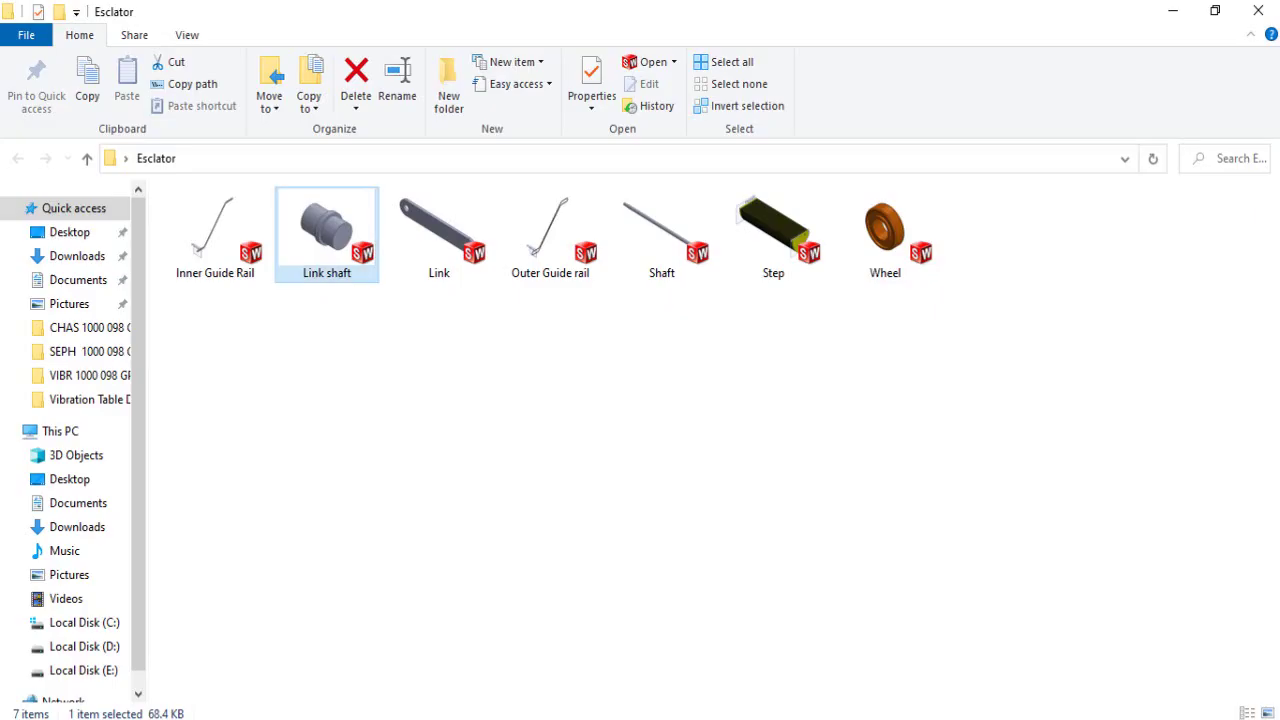
{"action": "left_click", "coordinate": [538, 262]}
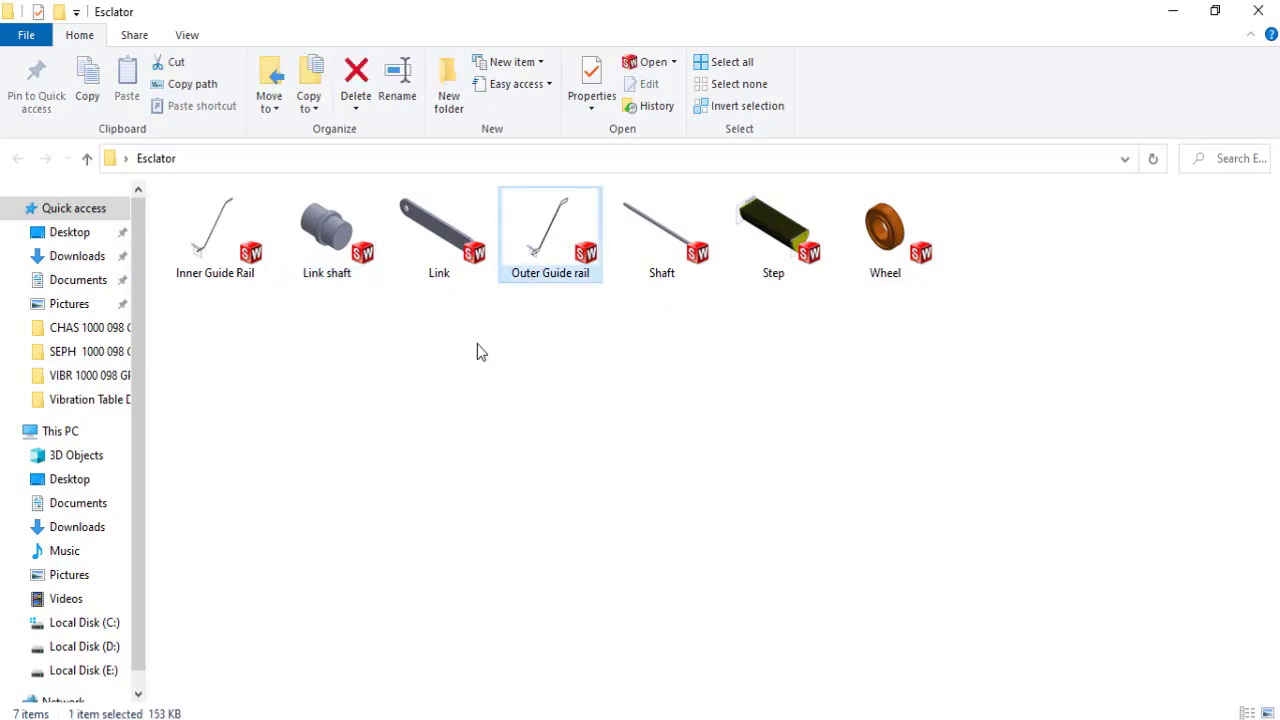
{"action": "left_click", "coordinate": [217, 246], "text": "ctrl"}
{"action": "left_click_drag", "start_coordinate": [217, 246], "coordinate": [637, 442]}
{"action": "left_click", "coordinate": [696, 430]}
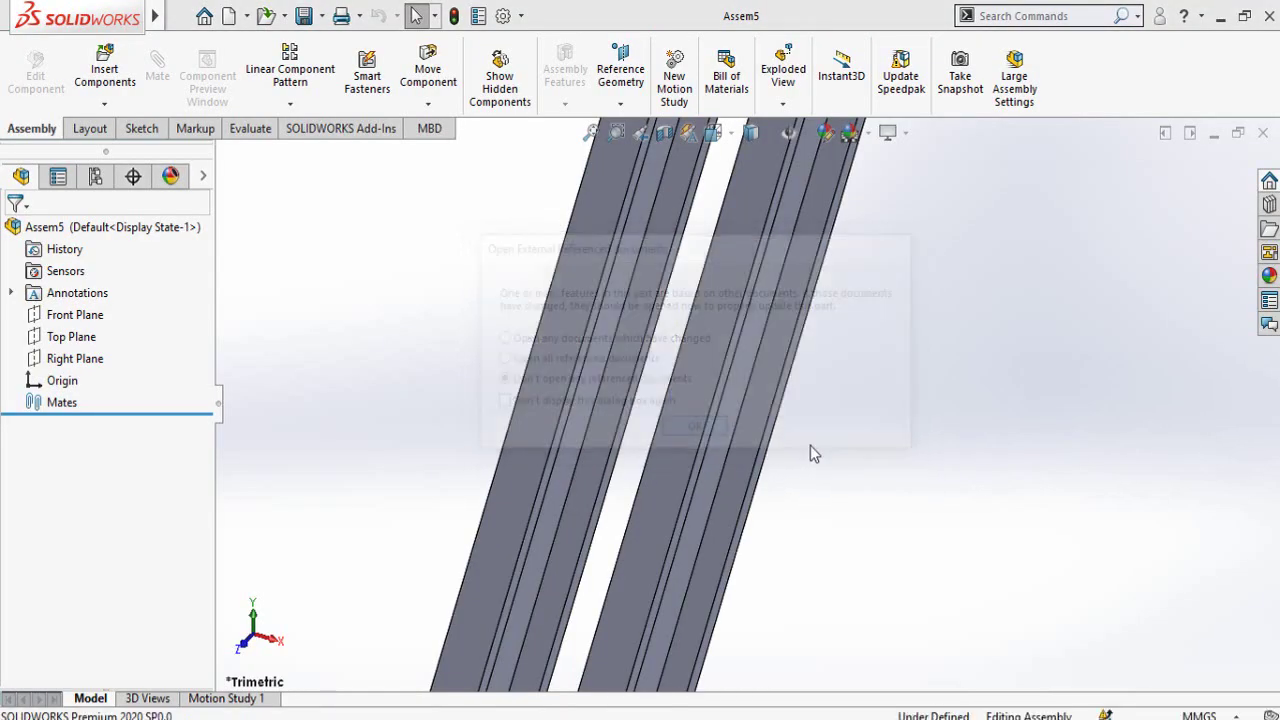
Float the Inner Guide Rail component so that it can move in the assembly
{"action": "scroll", "coordinate": [591, 206], "scroll_direction": "down", "scroll_amount": 8}
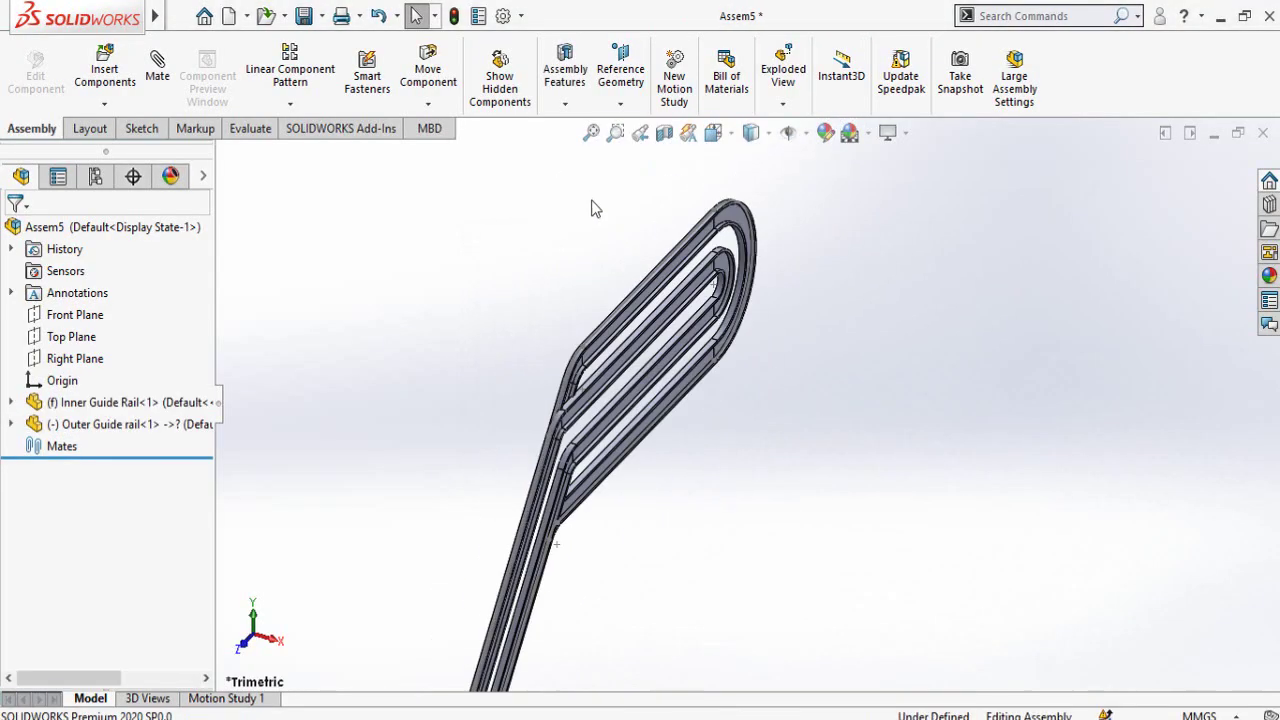
{"action": "scroll", "coordinate": [765, 450], "scroll_direction": "up", "scroll_amount": 1}
{"action": "middle_click_drag", "start_coordinate": [750, 450], "coordinate": [718, 520]}
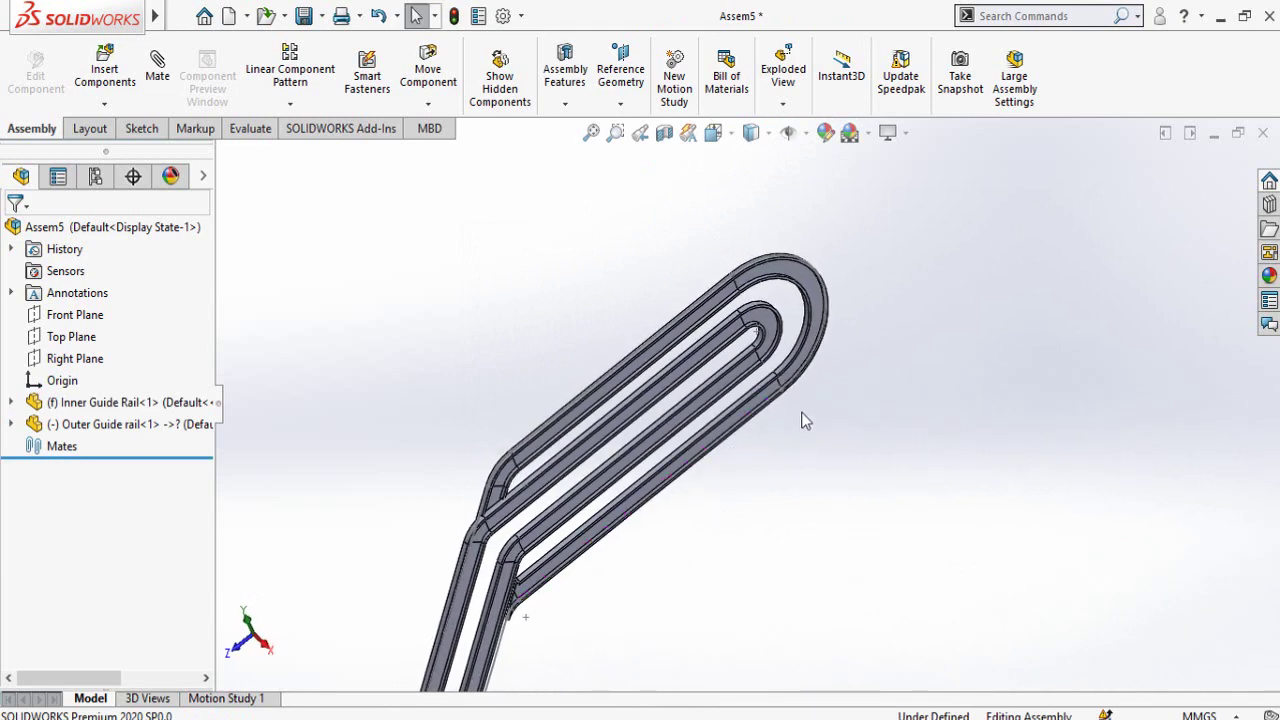
{"action": "scroll", "coordinate": [685, 418], "scroll_direction": "down", "scroll_amount": 1}
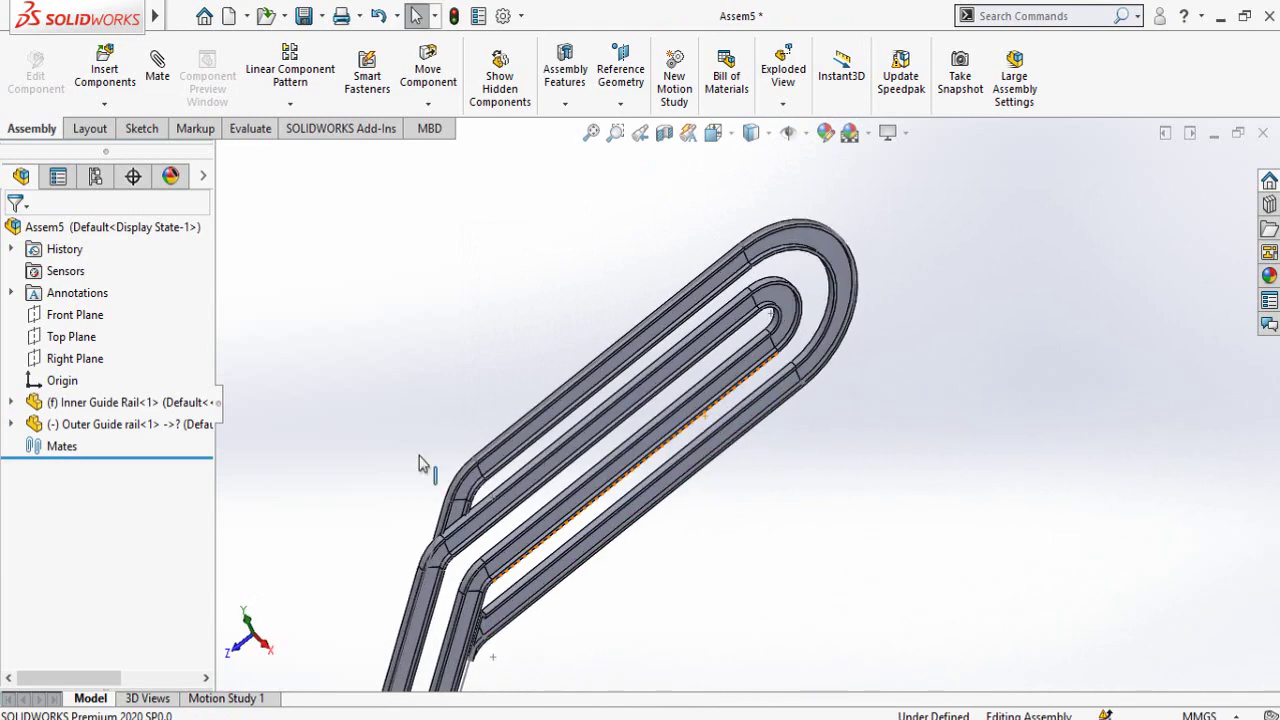
{"action": "right_click", "coordinate": [80, 410]}
{"action": "left_click", "coordinate": [113, 364]}
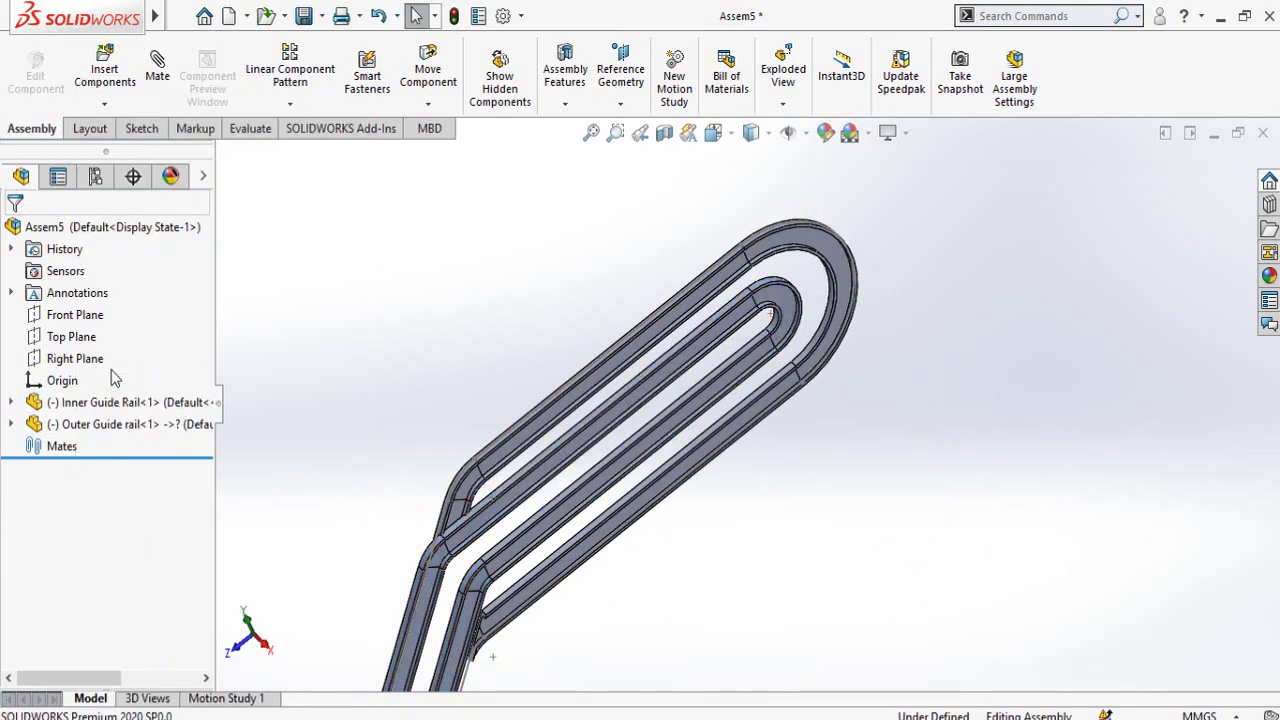
Add a concentric mate between the outer curved side faces of the Outer and Inner Guide Rails at one end
{"action": "scroll", "coordinate": [812, 180], "scroll_direction": "down", "scroll_amount": 3}
{"action": "middle_click_drag", "start_coordinate": [828, 385], "coordinate": [766, 548]}
{"action": "scroll", "coordinate": [767, 365], "scroll_direction": "down", "scroll_amount": 4}
{"action": "left_click", "coordinate": [708, 390]}
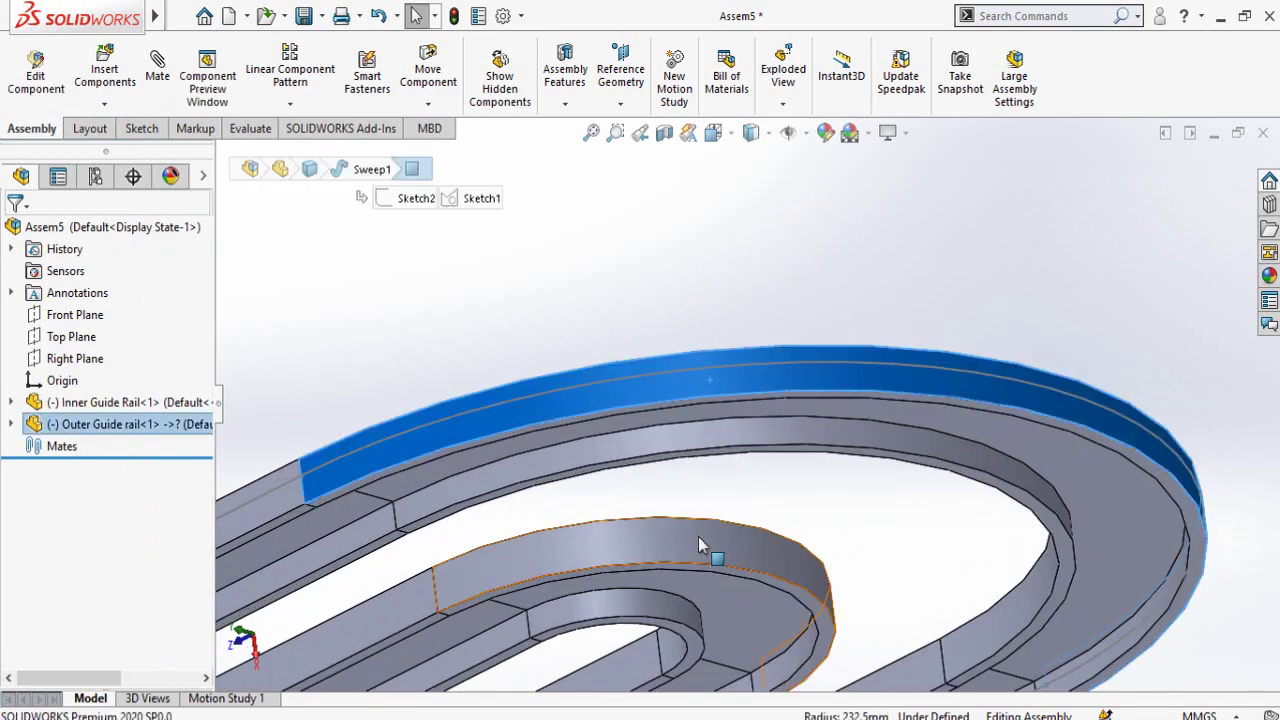
{"action": "left_click", "coordinate": [698, 536], "text": "ctrl"}
{"action": "left_click", "coordinate": [818, 524]}
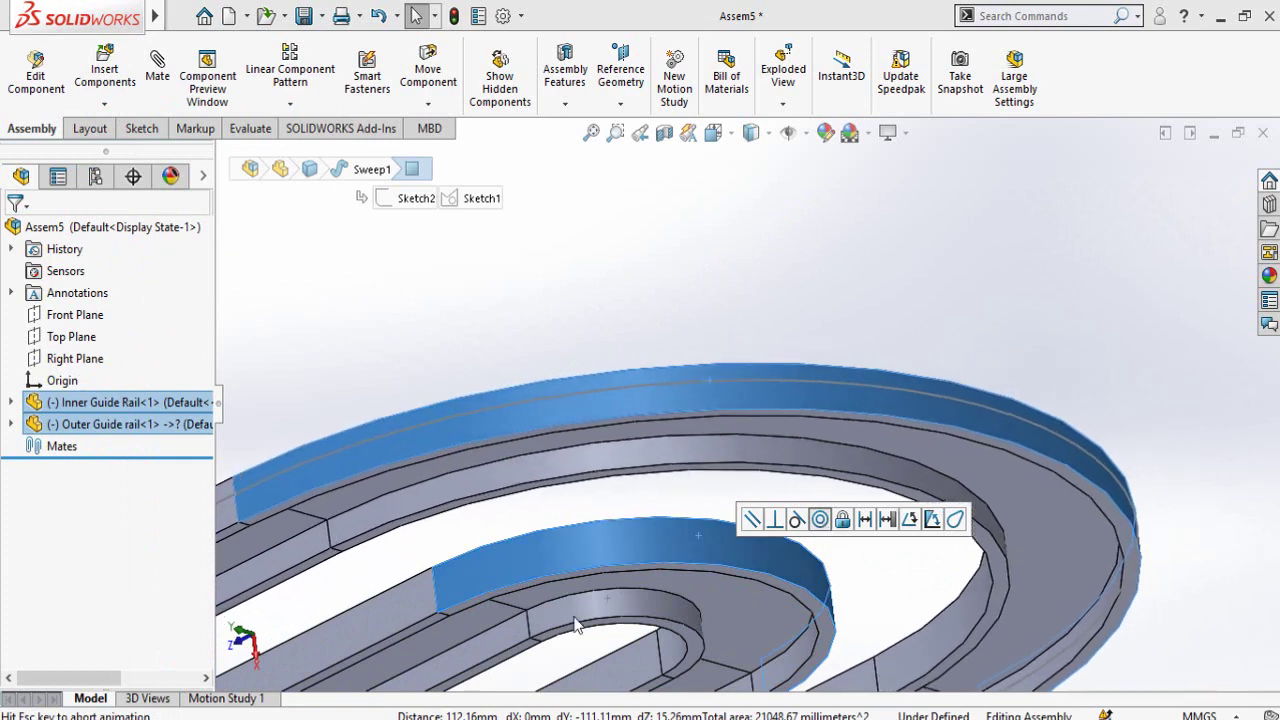
Add a coincident mate between the flat faces of the two guide rails' curved end sections
{"action": "middle_click_drag", "start_coordinate": [597, 417], "coordinate": [772, 452]}
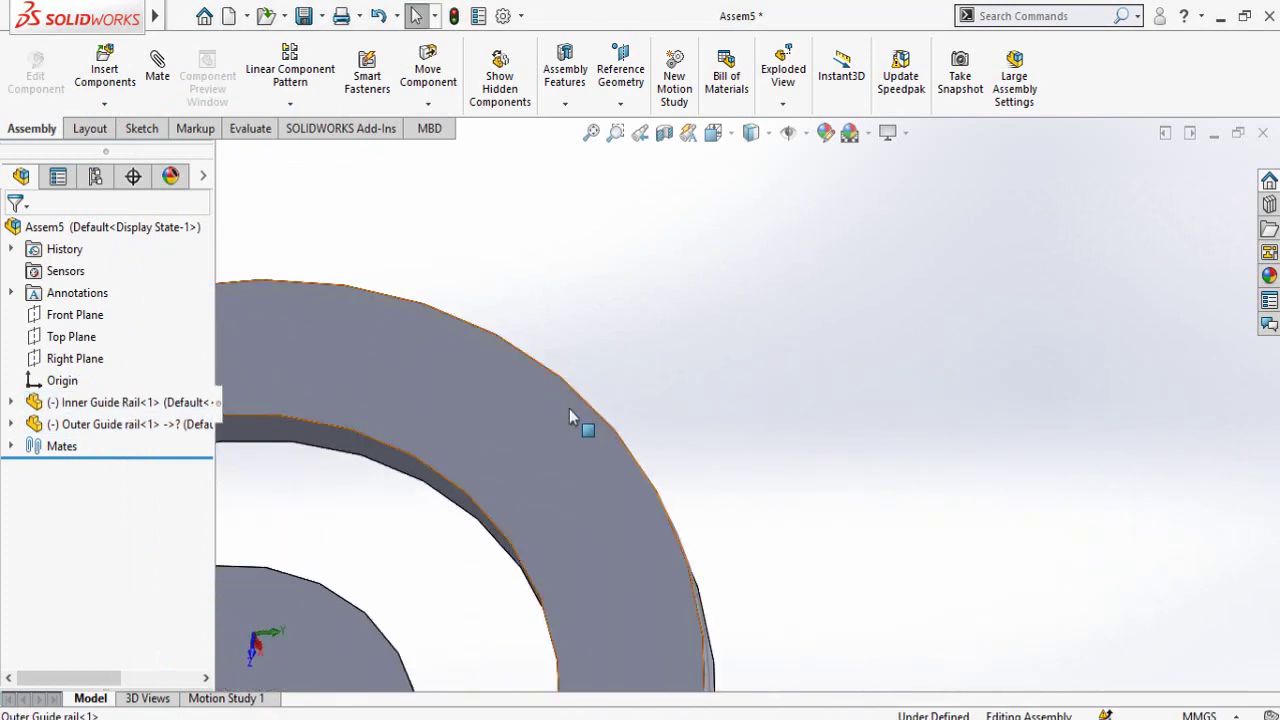
{"action": "left_click", "coordinate": [570, 408]}
{"action": "scroll", "coordinate": [550, 540], "scroll_direction": "up", "scroll_amount": 4}
{"action": "left_click", "coordinate": [529, 538], "text": "ctrl"}
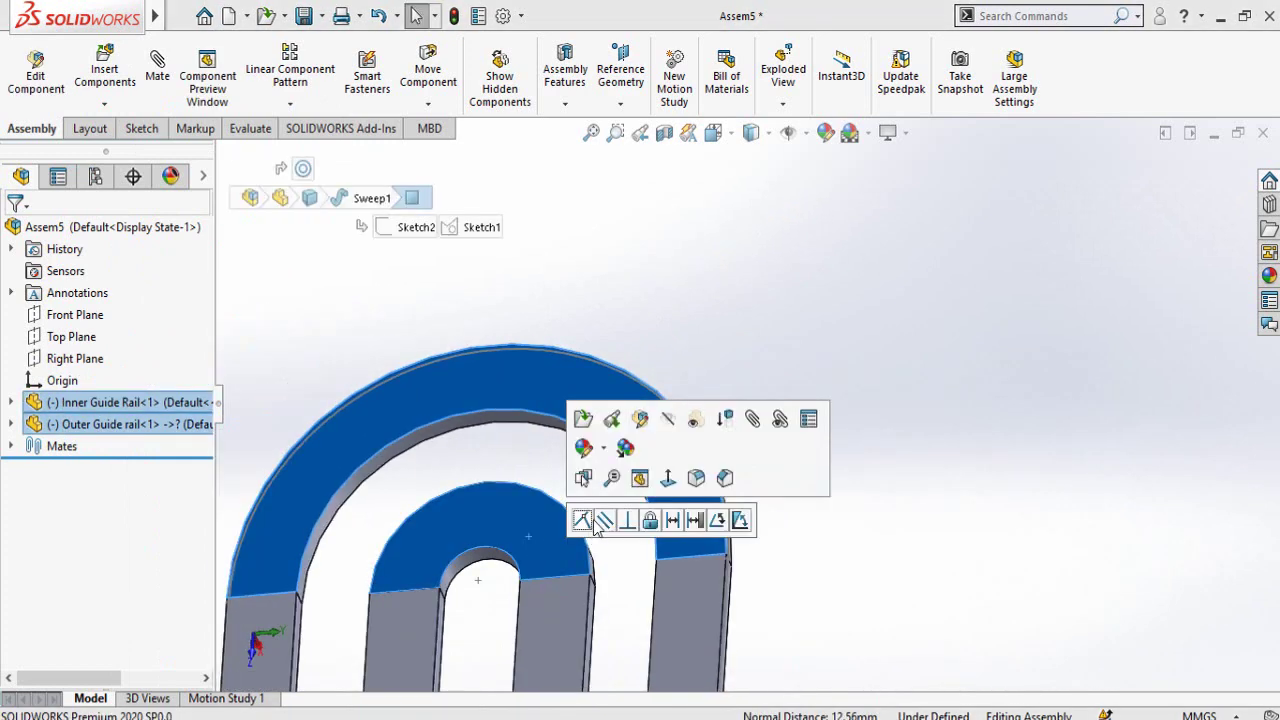
{"action": "left_click", "coordinate": [590, 522]}
Add a concentric mate between the curved side faces of the Inner and Outer Guide Rails at the opposite end
{"action": "scroll", "coordinate": [550, 582], "scroll_direction": "up", "scroll_amount": 10}
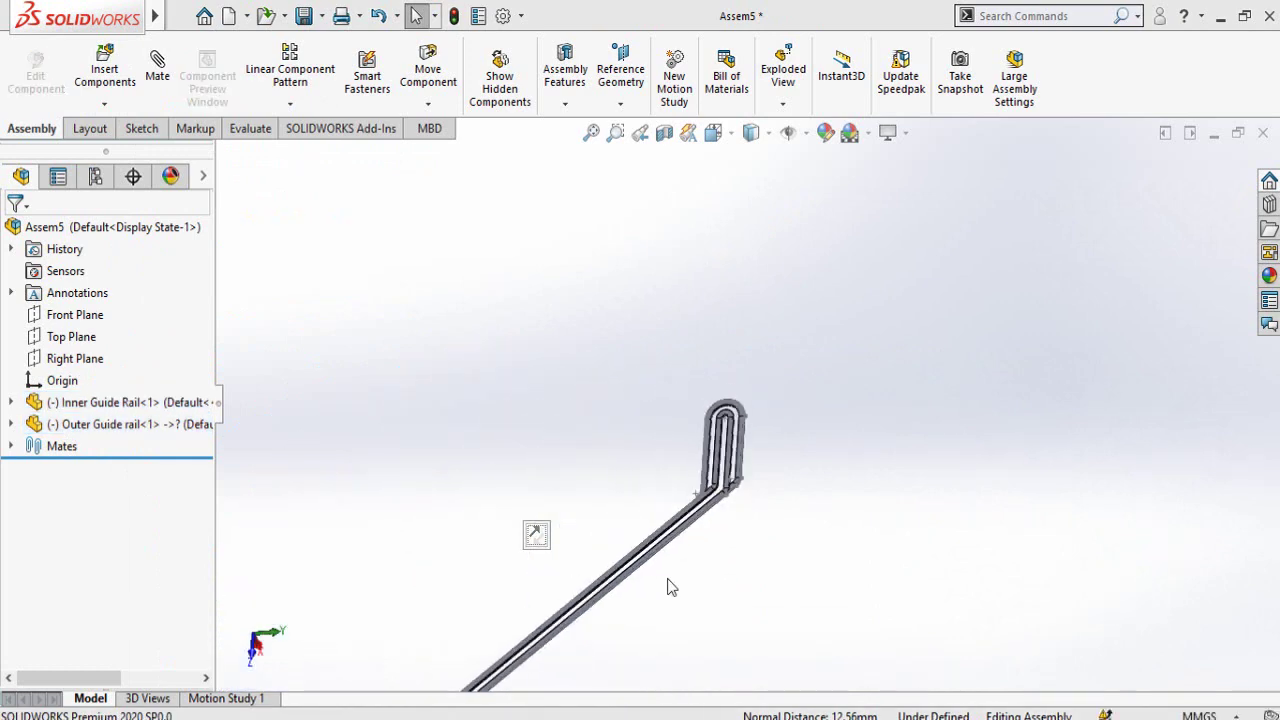
{"action": "scroll", "coordinate": [648, 594], "scroll_direction": "down", "scroll_amount": 5}
{"action": "scroll", "coordinate": [401, 428], "scroll_direction": "down", "scroll_amount": 5}
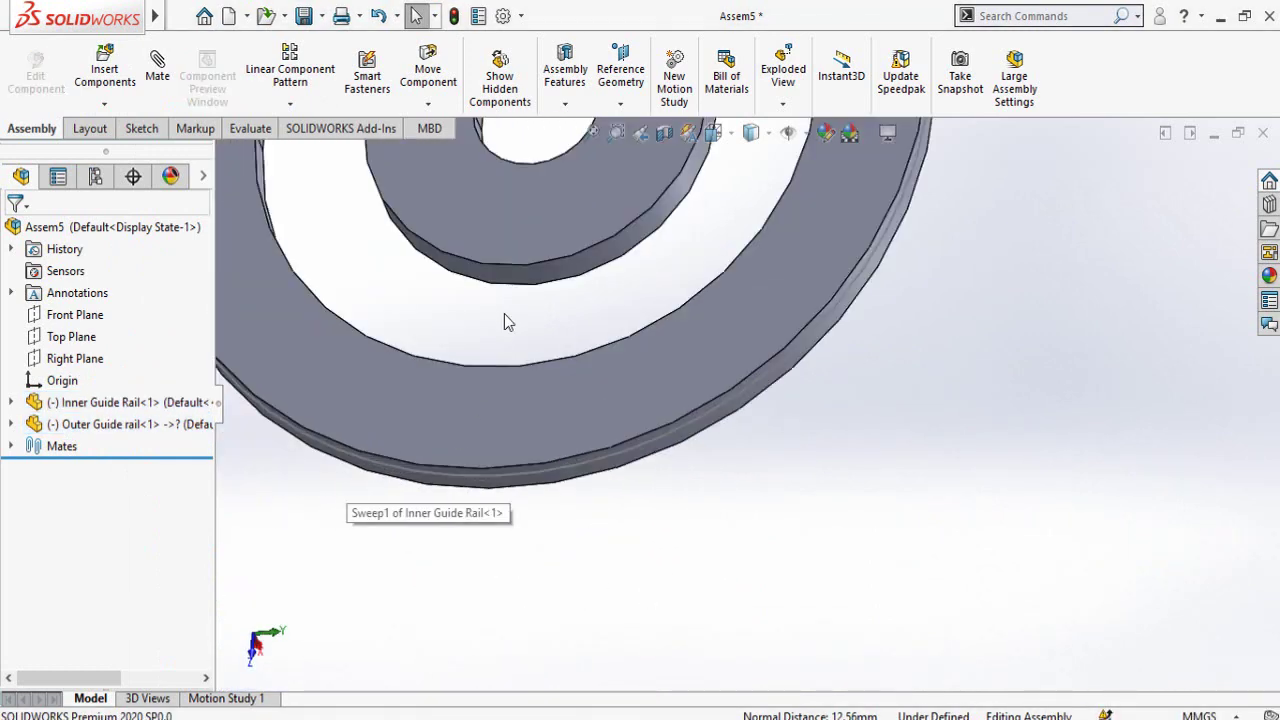
{"action": "left_click", "coordinate": [521, 282]}
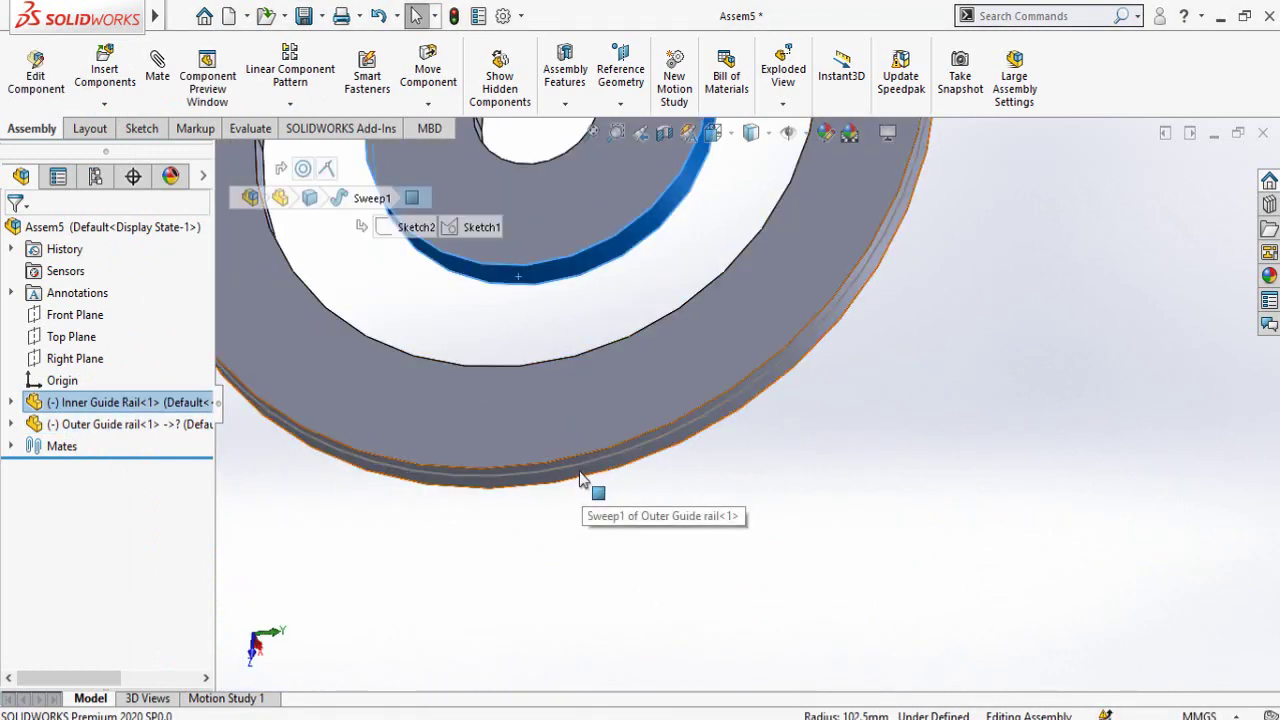
{"action": "left_click", "coordinate": [589, 490], "text": "ctrl"}
{"action": "left_click", "coordinate": [700, 455]}
{"action": "left_click", "coordinate": [606, 560]}
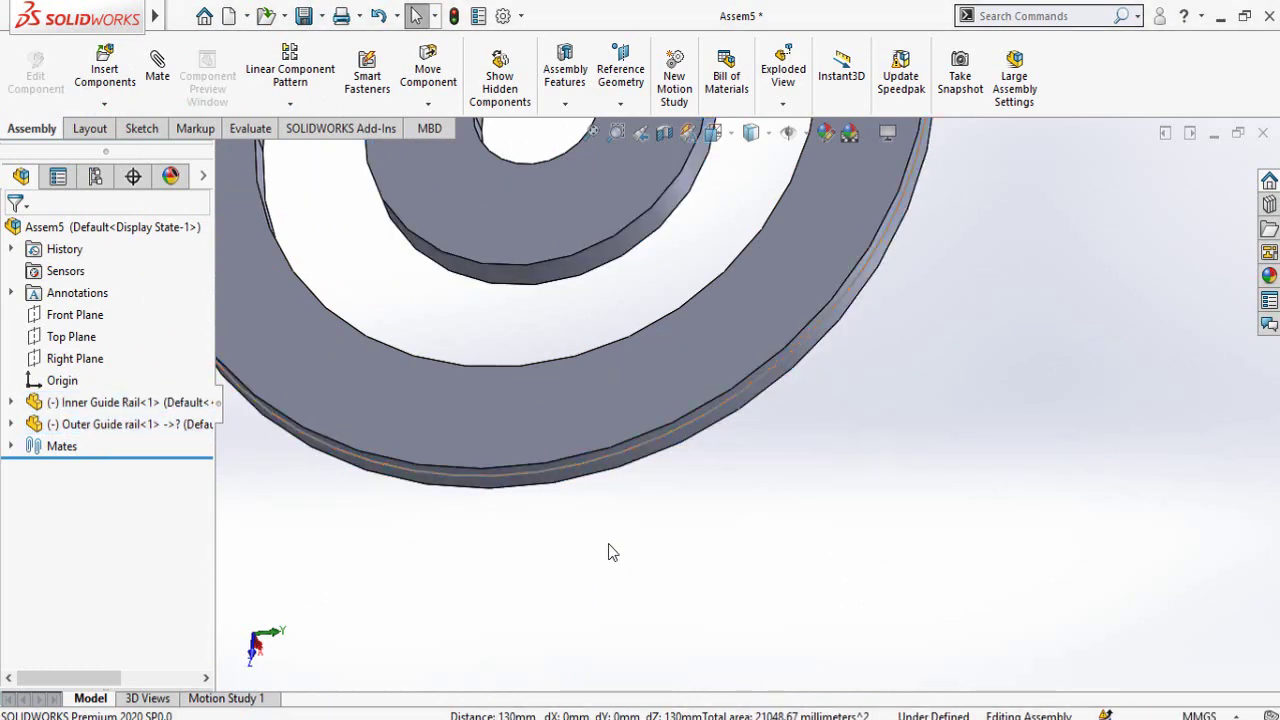
Mate the Inner Guide Rail's Front Plane coincident with the assembly's Front Plane
{"action": "scroll", "coordinate": [634, 477], "scroll_direction": "up", "scroll_amount": 6}
{"action": "scroll", "coordinate": [742, 388], "scroll_direction": "up", "scroll_amount": 3}
{"action": "middle_click_drag", "start_coordinate": [770, 400], "coordinate": [777, 128]}
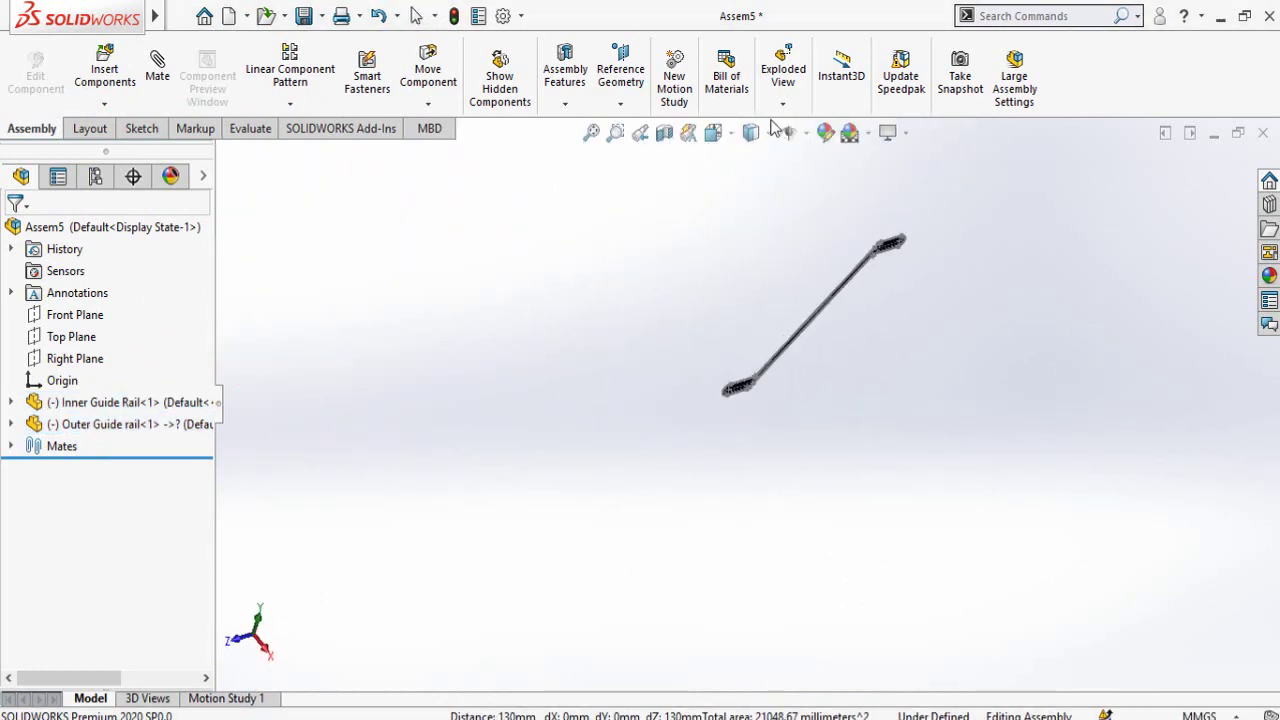
{"action": "scroll", "coordinate": [882, 256], "scroll_direction": "down", "scroll_amount": 7}
{"action": "middle_click_drag", "start_coordinate": [630, 392], "coordinate": [643, 582]}
{"action": "left_click", "coordinate": [11, 402]}
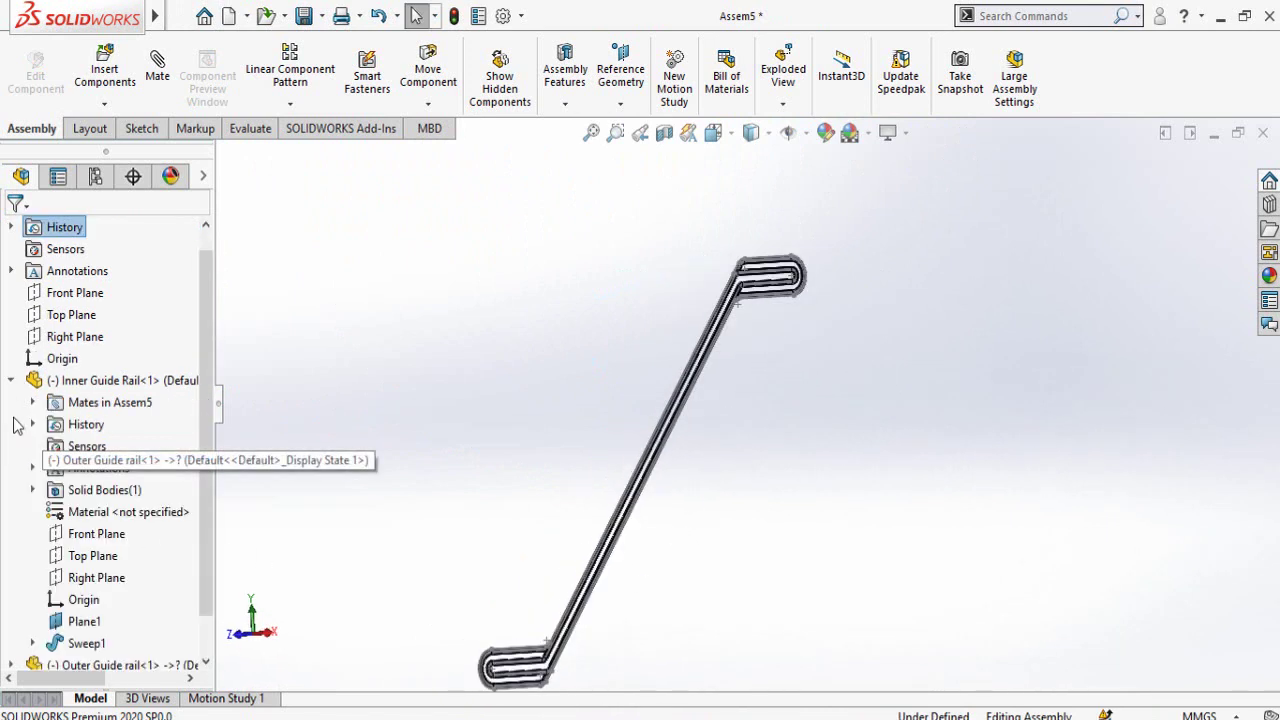
{"action": "left_click", "coordinate": [78, 535]}
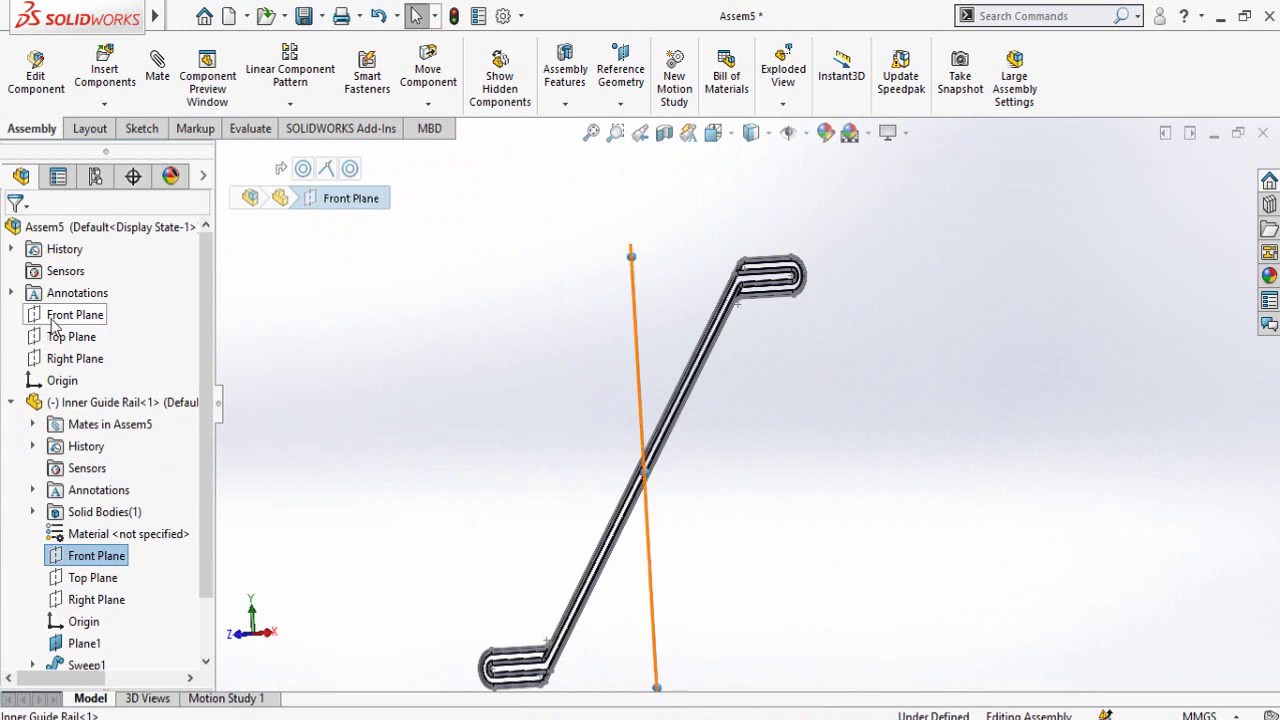
{"action": "left_click", "coordinate": [53, 318], "text": "ctrl"}
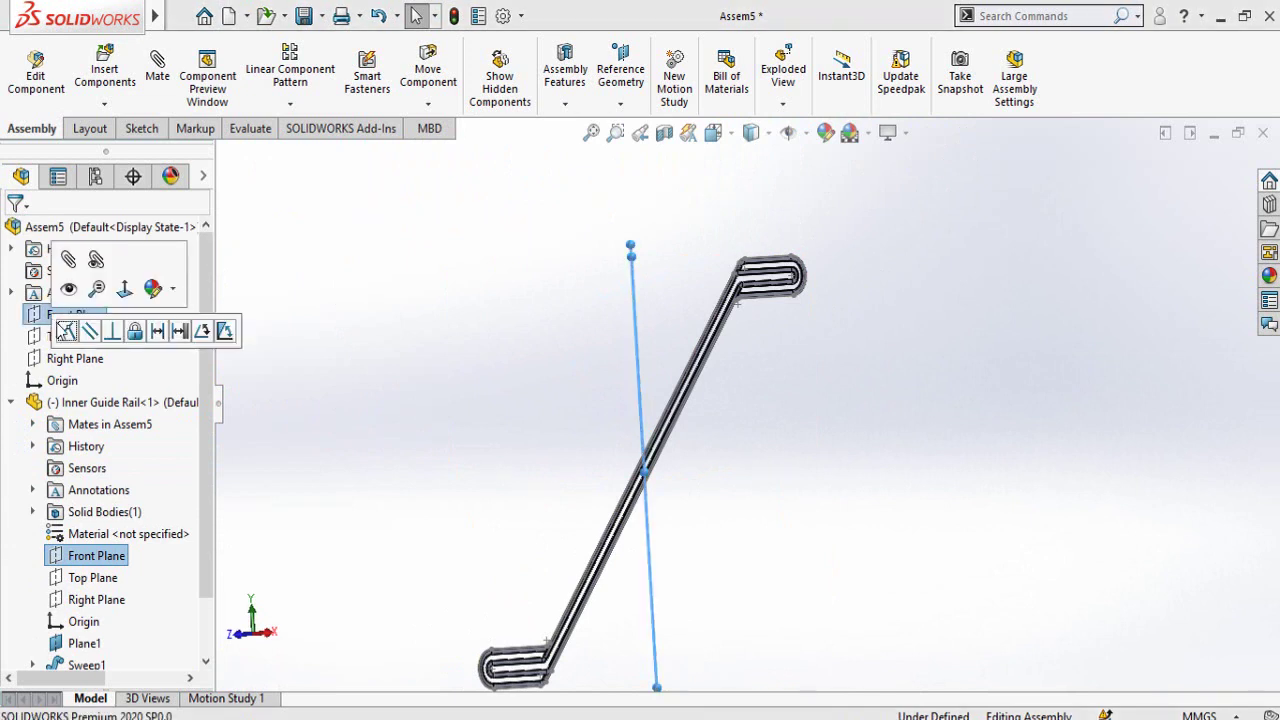
{"action": "left_click", "coordinate": [69, 332]}
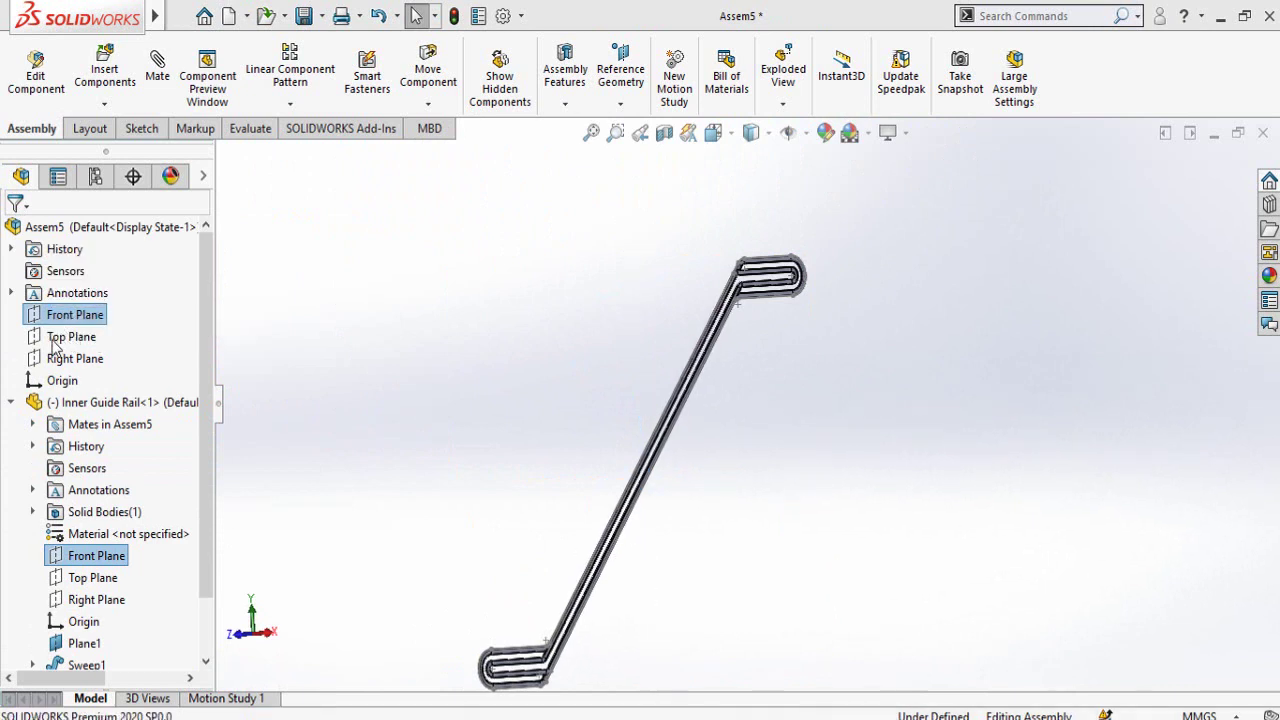
Mate the Inner Guide Rail's Top and Right Planes coincident with the assembly's Top and Right Planes
{"action": "left_click", "coordinate": [60, 337]}
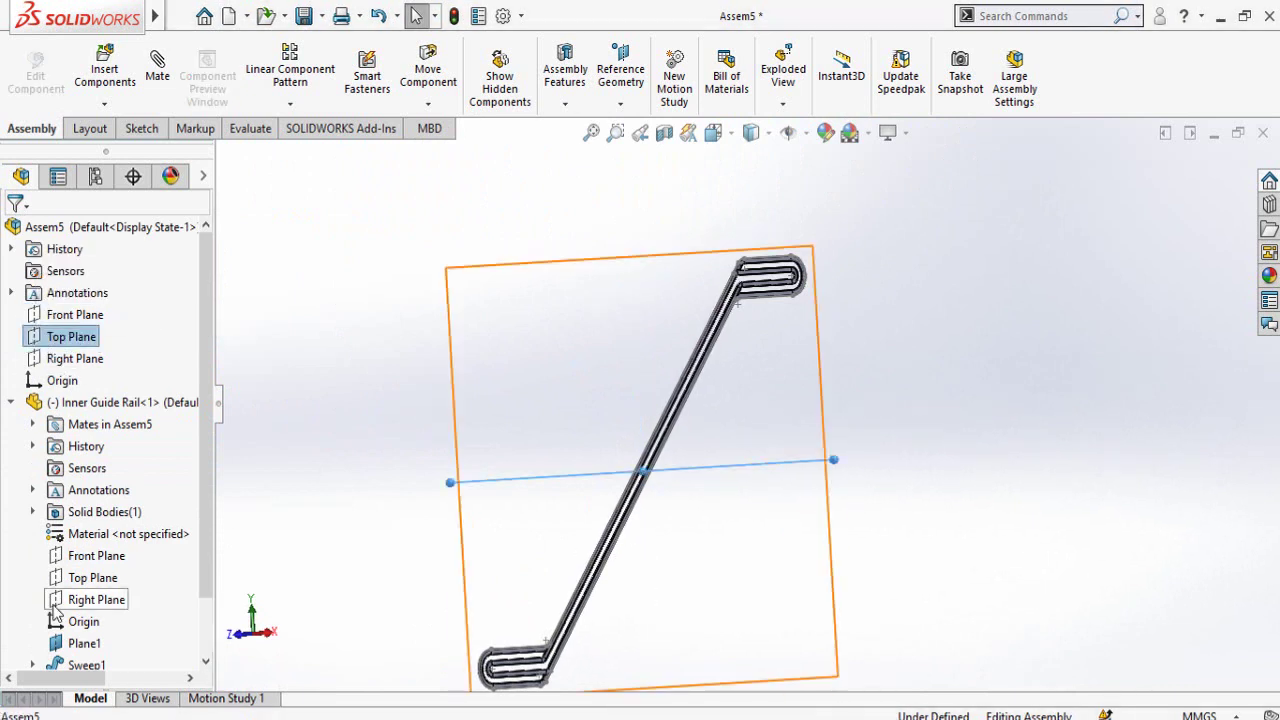
{"action": "left_click", "coordinate": [90, 577], "text": "ctrl"}
{"action": "left_click", "coordinate": [76, 585]}
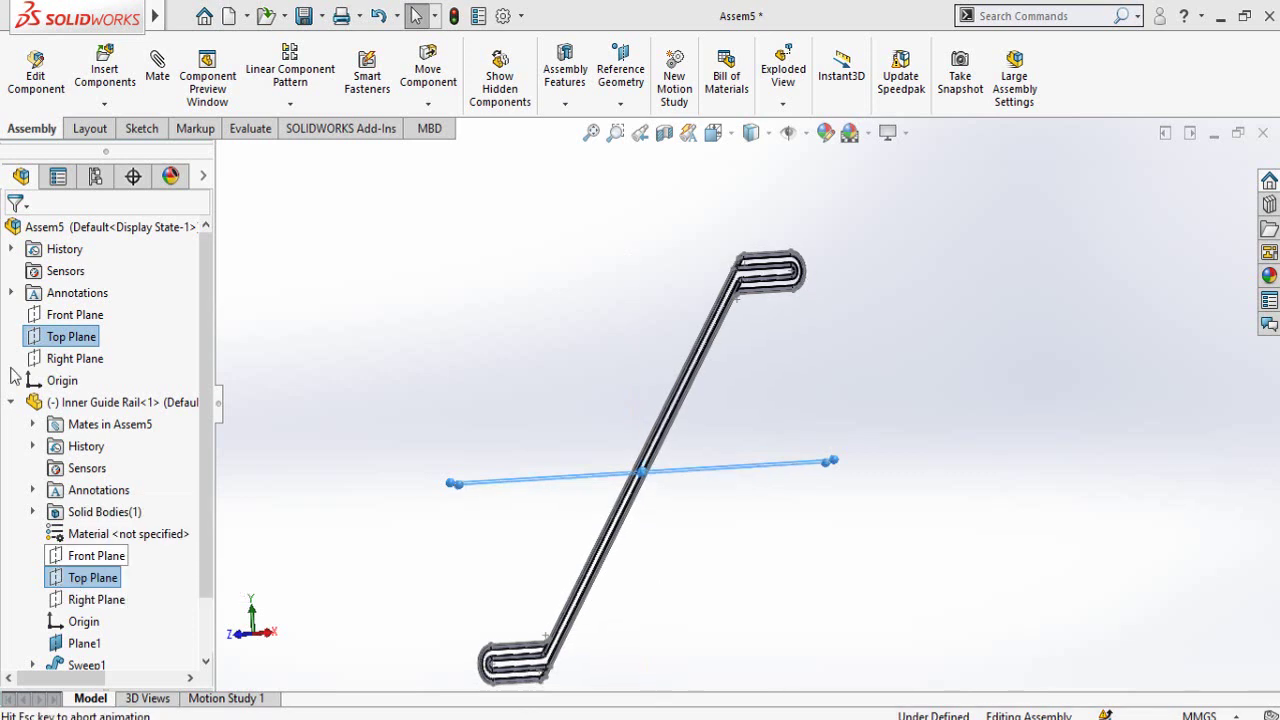
{"action": "left_click", "coordinate": [76, 360]}
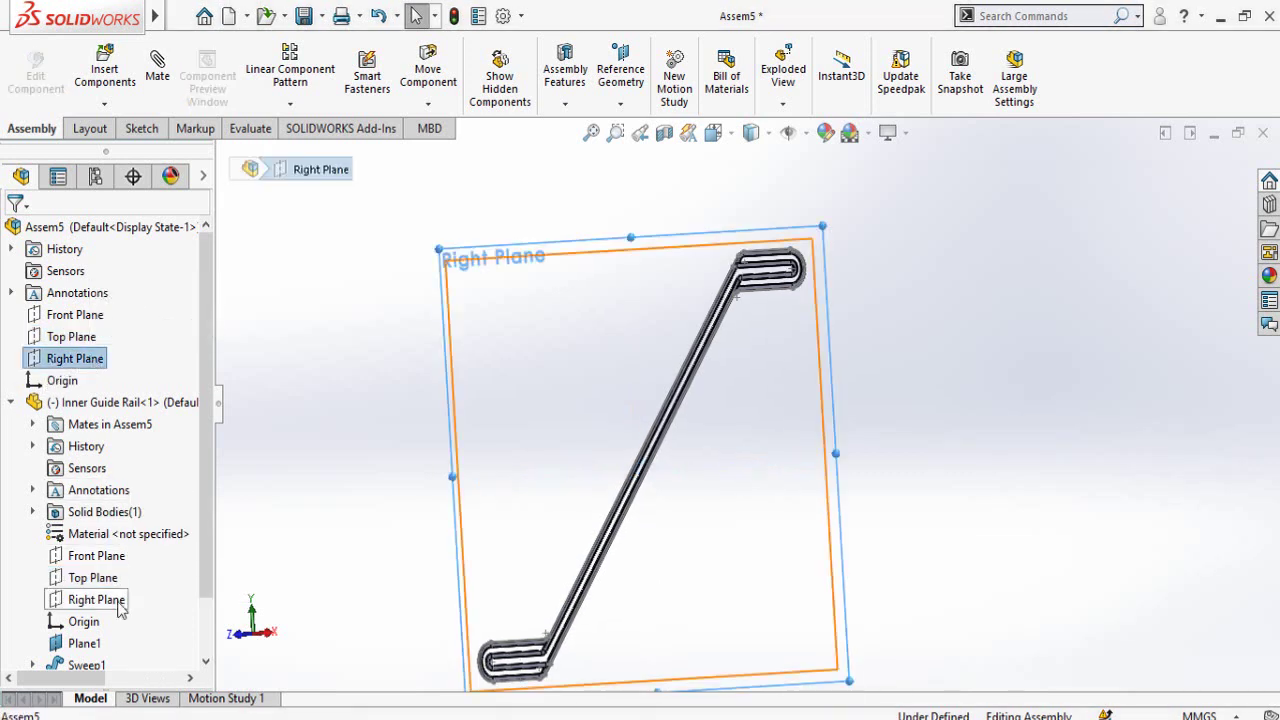
{"action": "left_click", "coordinate": [100, 601], "text": "ctrl"}
{"action": "left_click", "coordinate": [118, 612]}
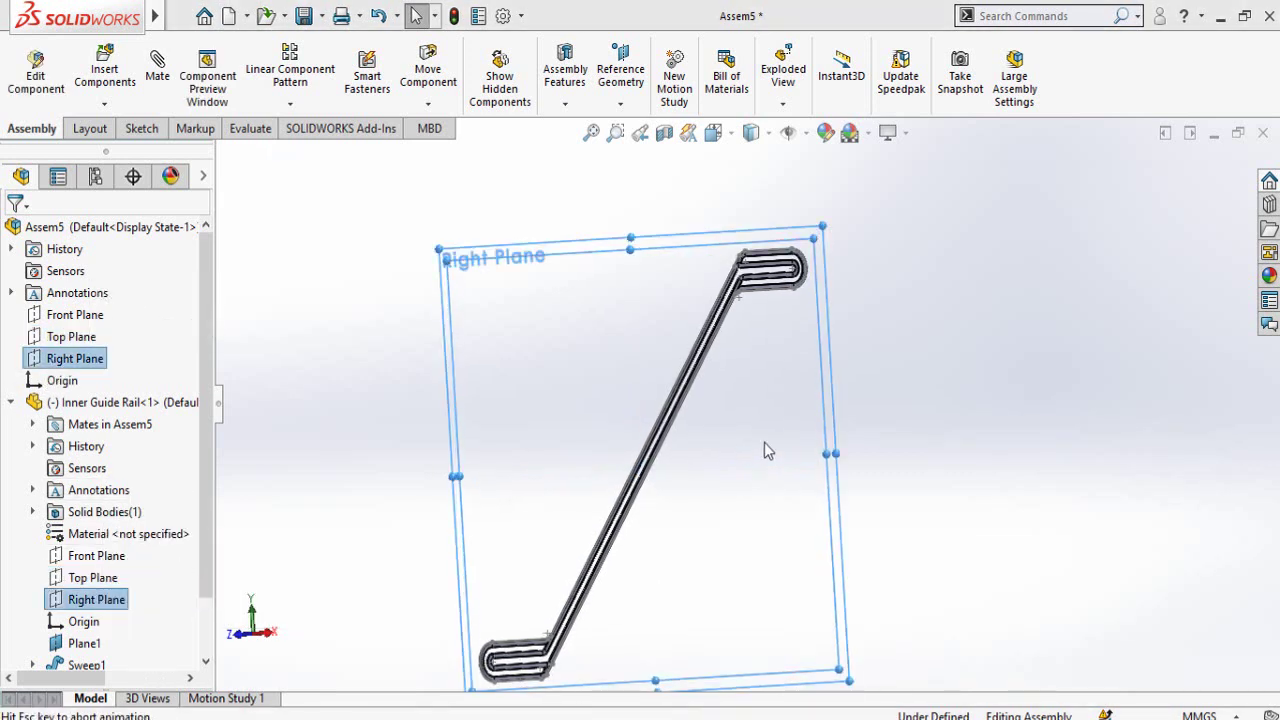
Insert the Shaft, Step and Wheel parts from the Esclator folder into the assembly beside the guide rails
{"action": "key", "text": "alt+Tab"}
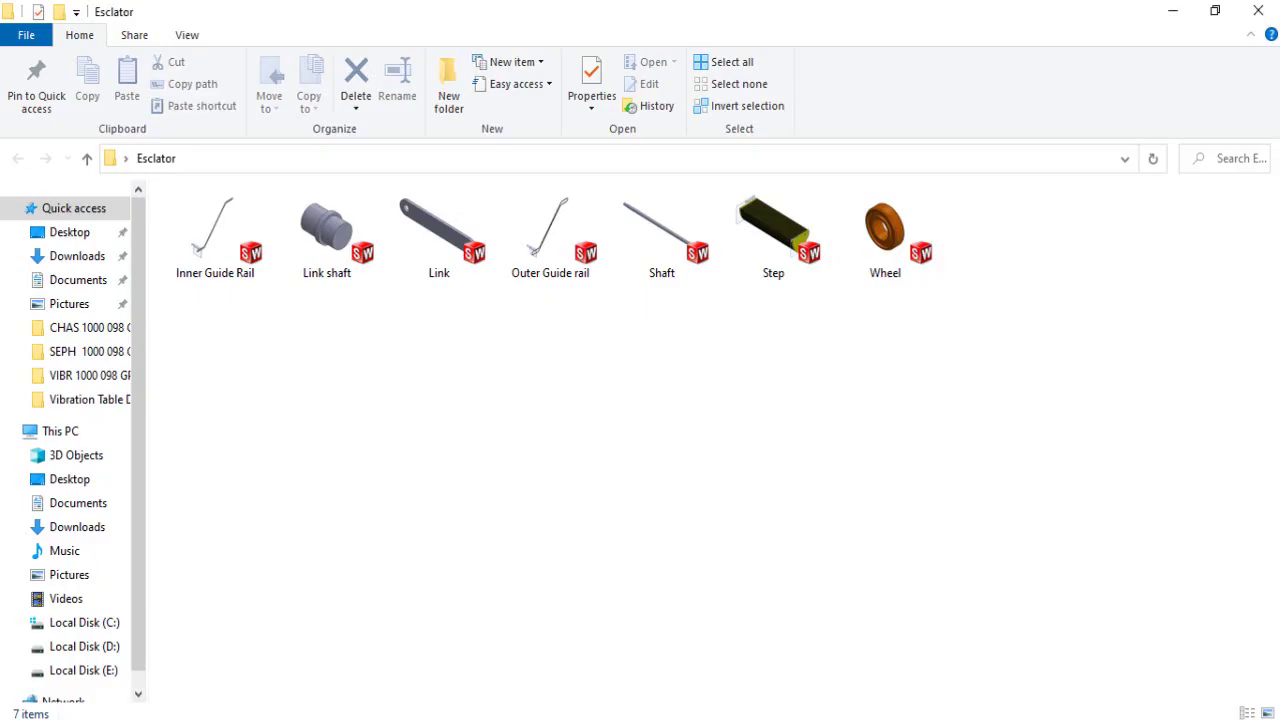
{"action": "left_click", "coordinate": [770, 245]}
{"action": "left_click", "coordinate": [912, 265], "text": "ctrl"}
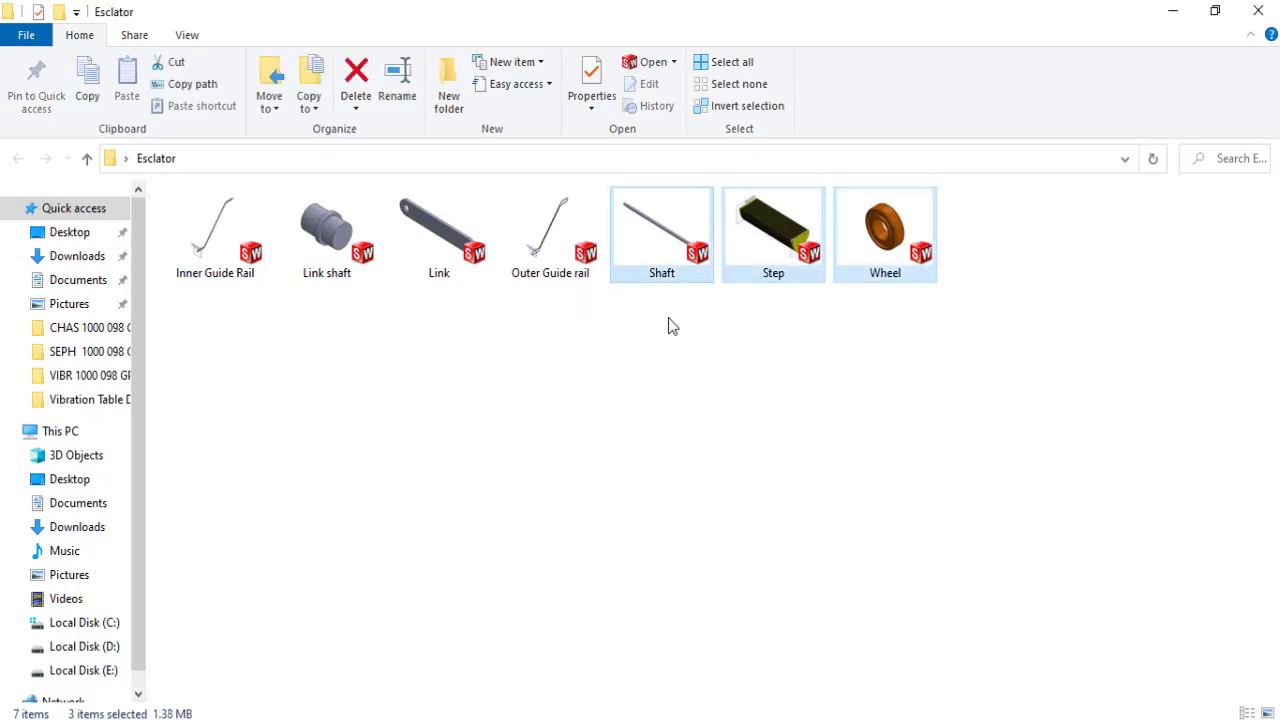
{"action": "left_click_drag", "start_coordinate": [575, 712], "coordinate": [685, 627]}
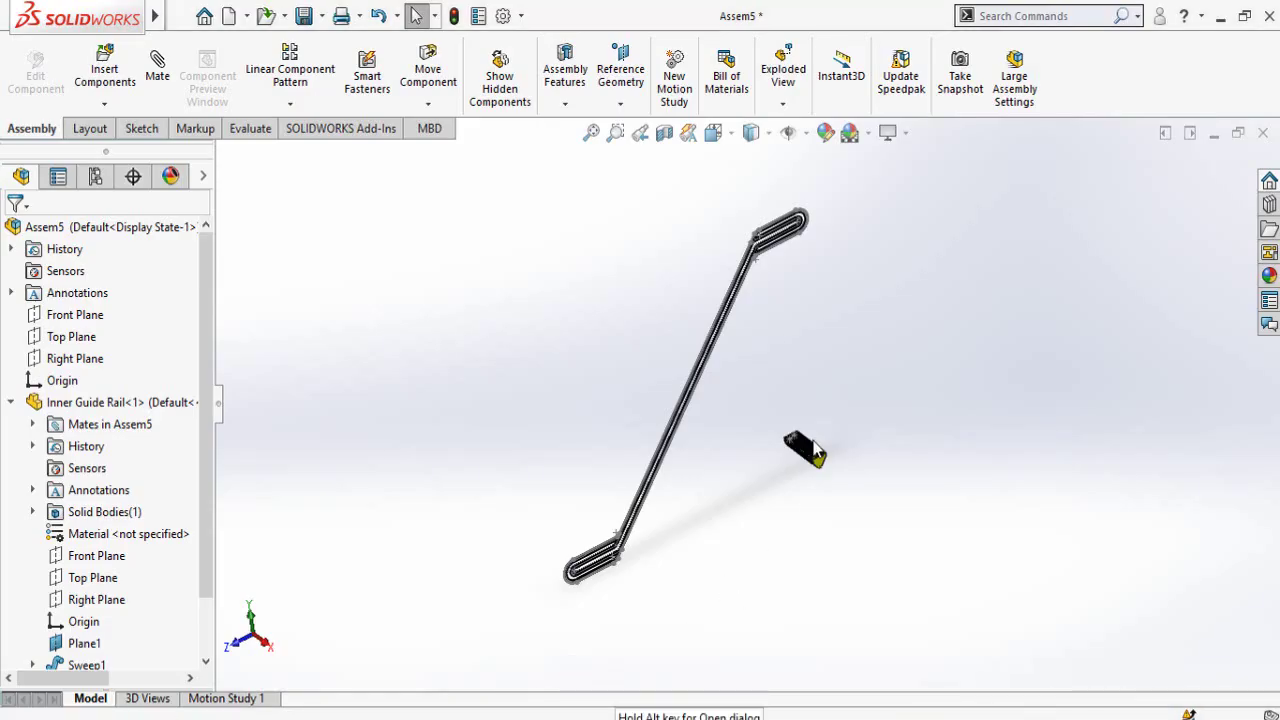
Examine the inserted Step and Wheel and the stepped end of the Shaft up close
{"action": "scroll", "coordinate": [862, 450], "scroll_direction": "down", "scroll_amount": 7}
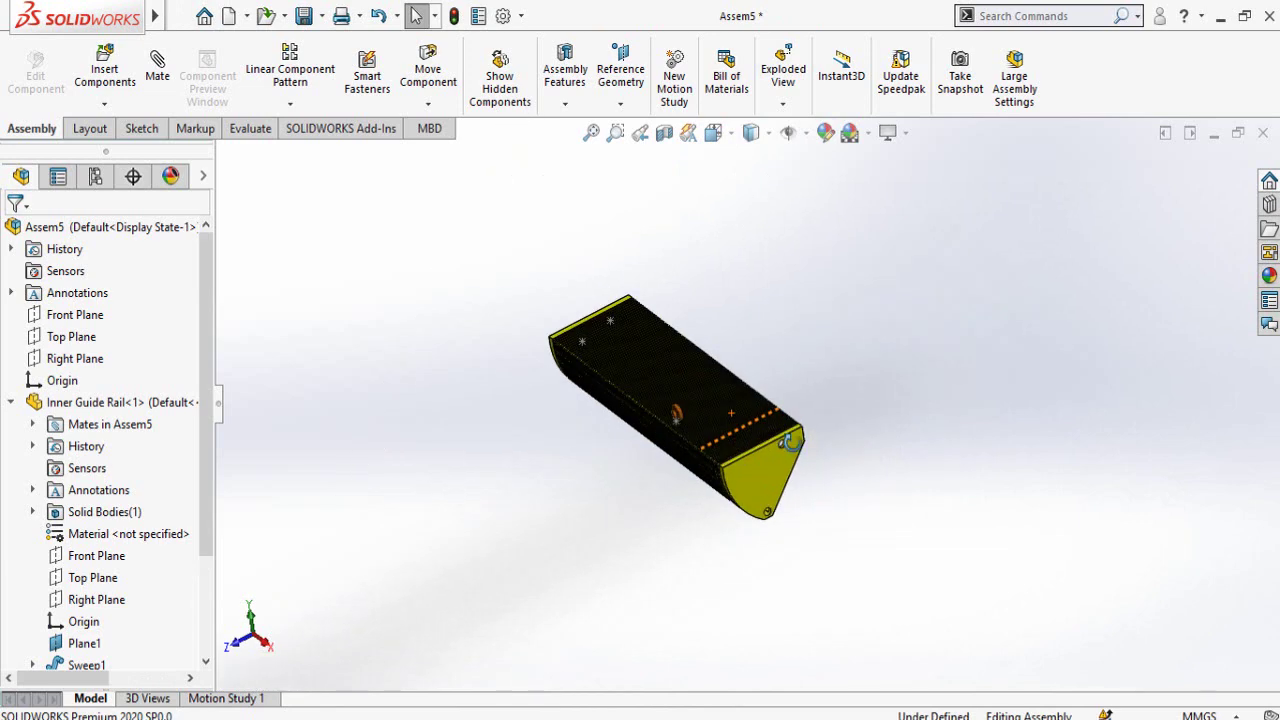
{"action": "middle_click_drag", "start_coordinate": [792, 442], "coordinate": [678, 495]}
{"action": "scroll", "coordinate": [1140, 465], "scroll_direction": "down", "scroll_amount": 6}
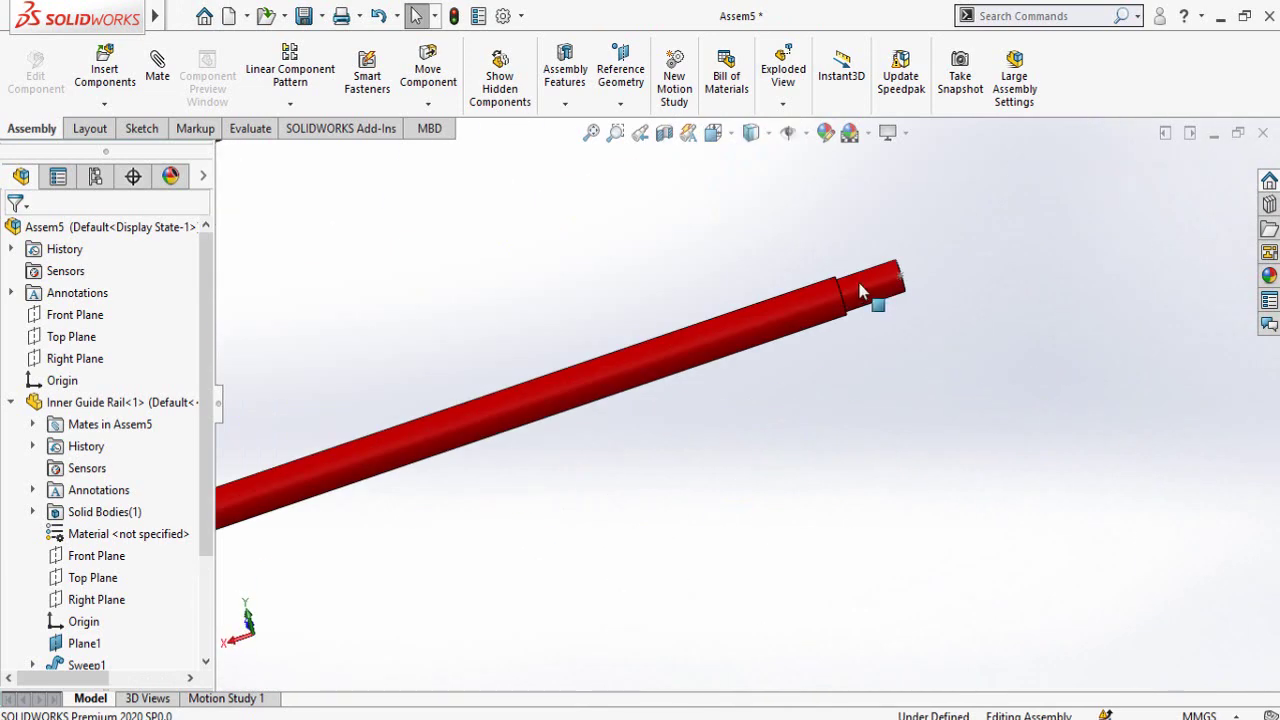
{"action": "middle_click_drag", "start_coordinate": [860, 290], "coordinate": [877, 340]}
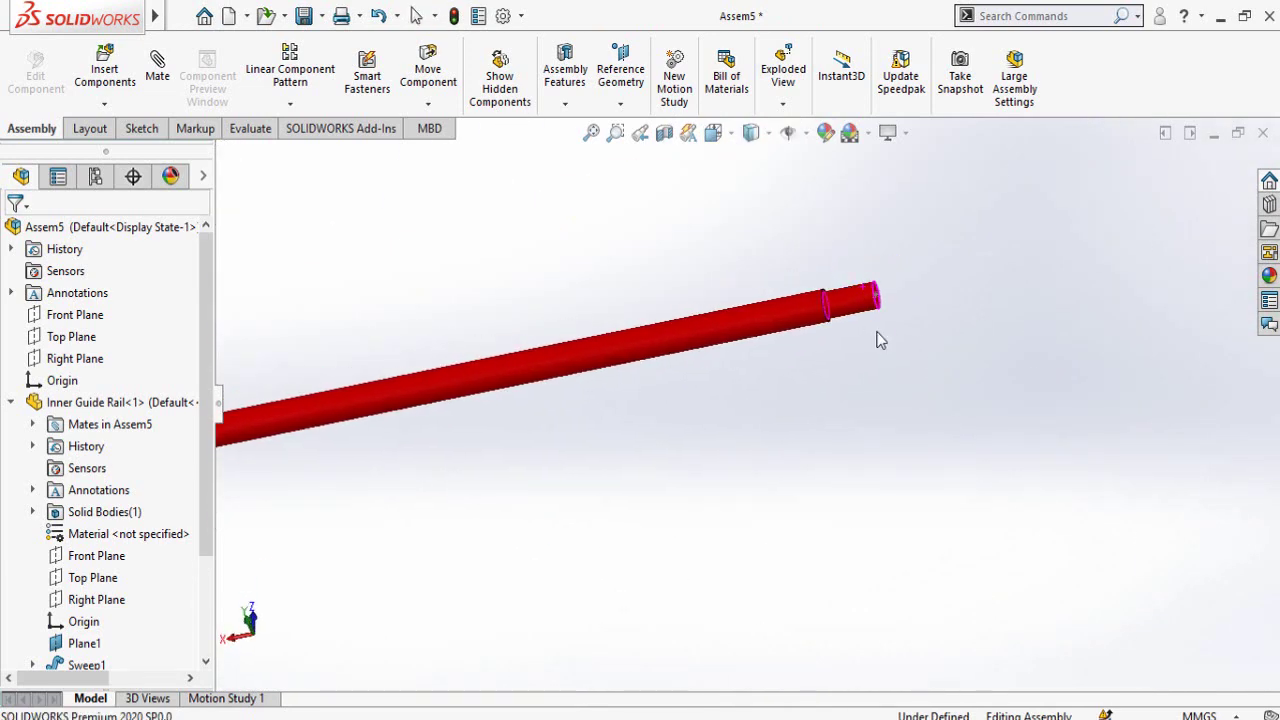
{"action": "scroll", "coordinate": [885, 332], "scroll_direction": "down", "scroll_amount": 7}
{"action": "scroll", "coordinate": [792, 360], "scroll_direction": "up", "scroll_amount": 3}
{"action": "scroll", "coordinate": [740, 384], "scroll_direction": "up", "scroll_amount": 5}
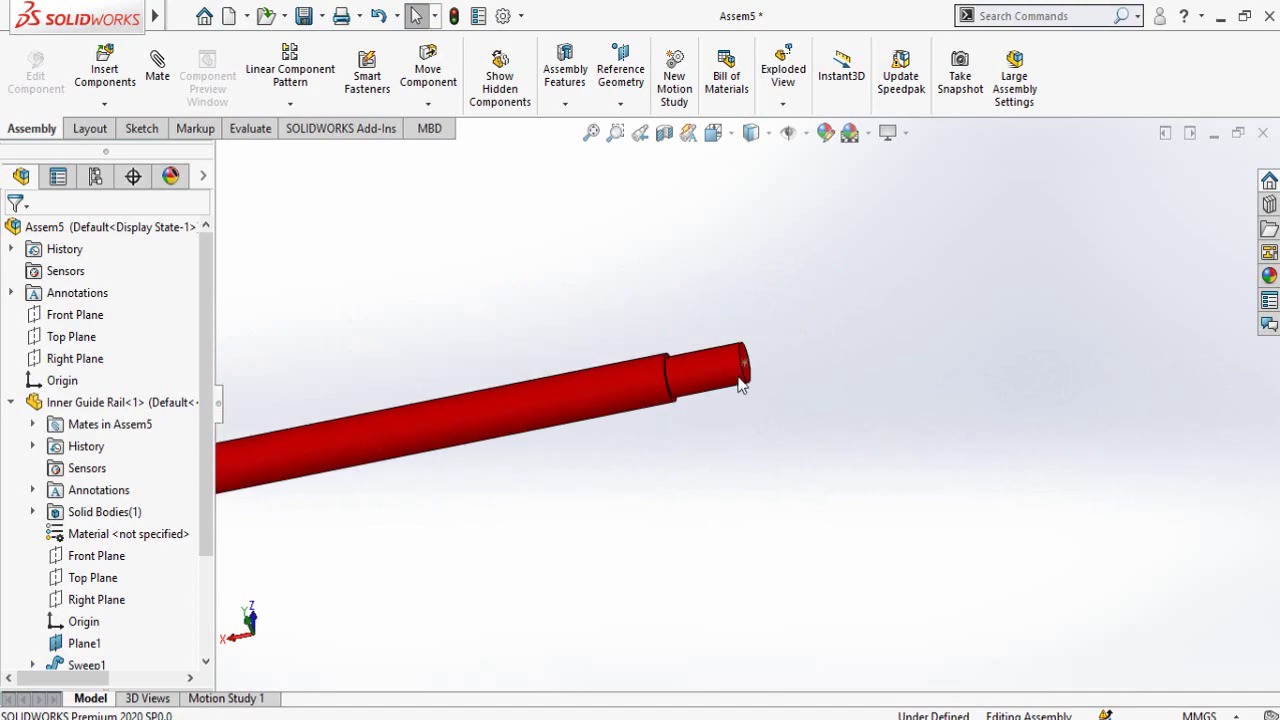
{"action": "scroll", "coordinate": [551, 307], "scroll_direction": "down", "scroll_amount": 2}
{"action": "scroll", "coordinate": [536, 347], "scroll_direction": "up", "scroll_amount": 2}
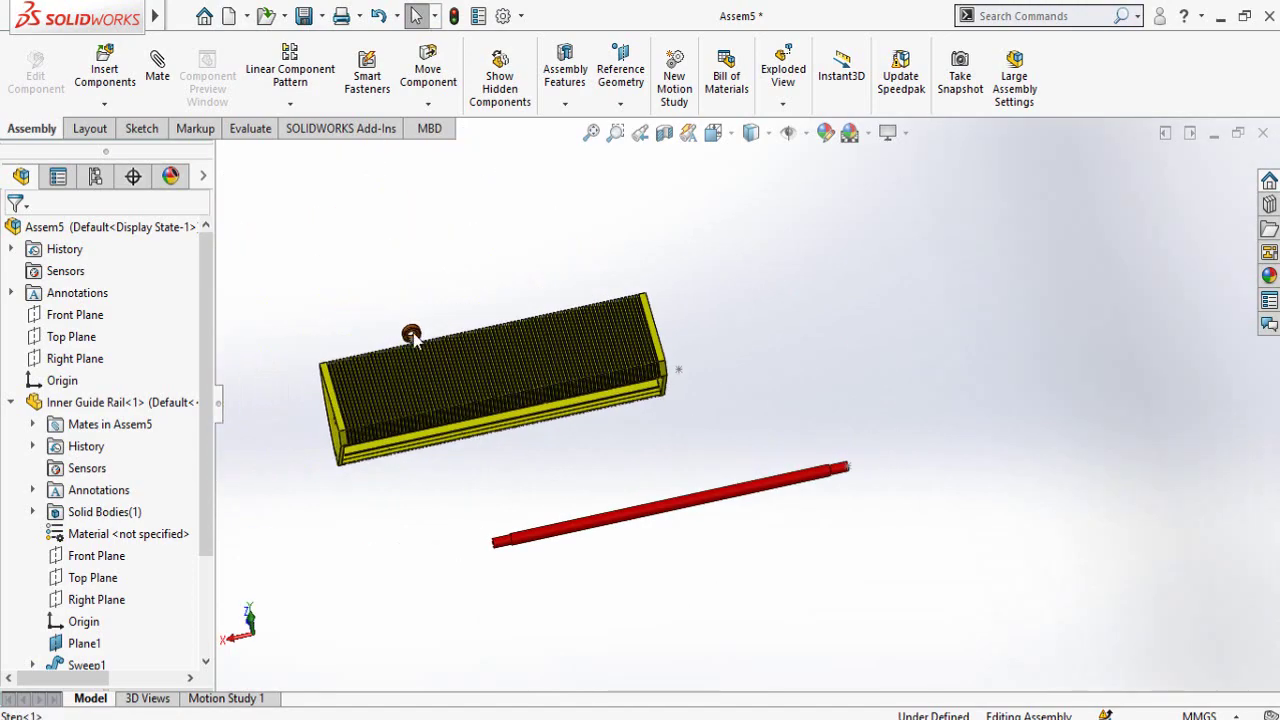
Move the Wheel along the Step's upper edge towards the Step's other end
{"action": "scroll", "coordinate": [638, 378], "scroll_direction": "down", "scroll_amount": 4}
{"action": "left_click_drag", "start_coordinate": [628, 368], "coordinate": [1198, 278]}
{"action": "scroll", "coordinate": [606, 517], "scroll_direction": "up", "scroll_amount": 7}
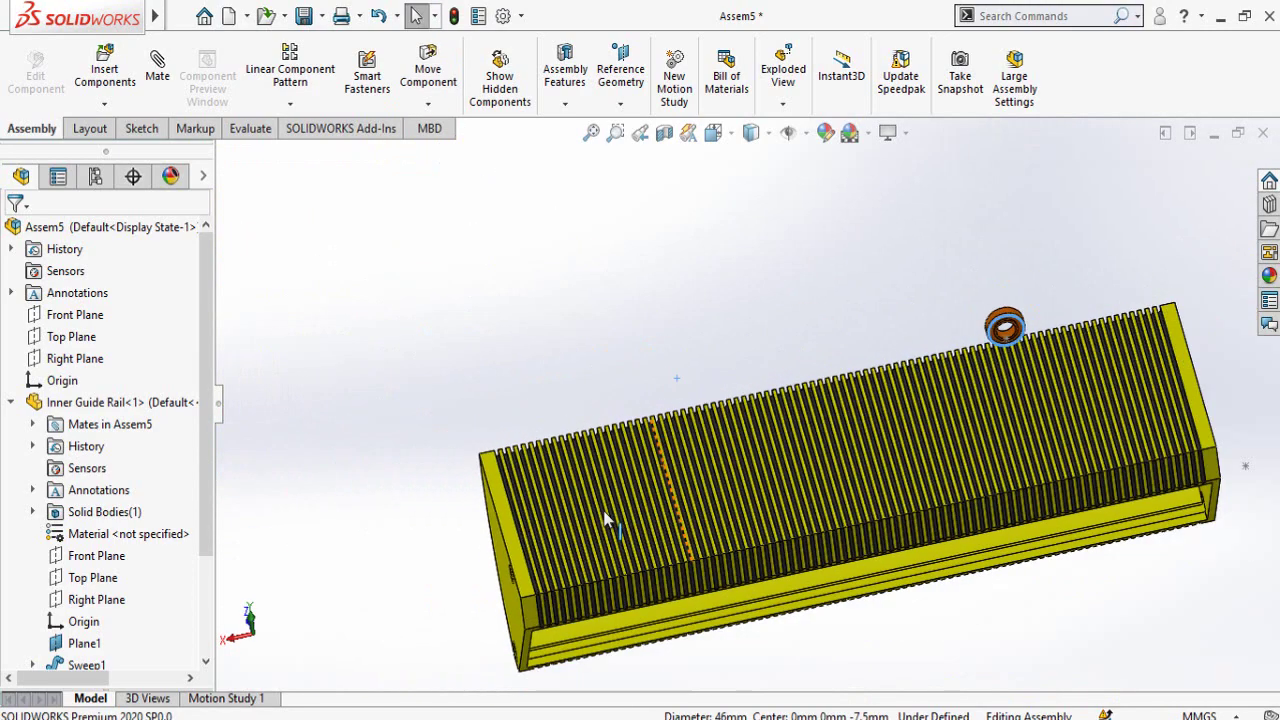
Rotate the Wheel beside the Shaft's stepped end until its rim is seen nearly edge-on
{"action": "middle_click_drag", "start_coordinate": [914, 534], "coordinate": [865, 430]}
{"action": "scroll", "coordinate": [1055, 335], "scroll_direction": "down", "scroll_amount": 7}
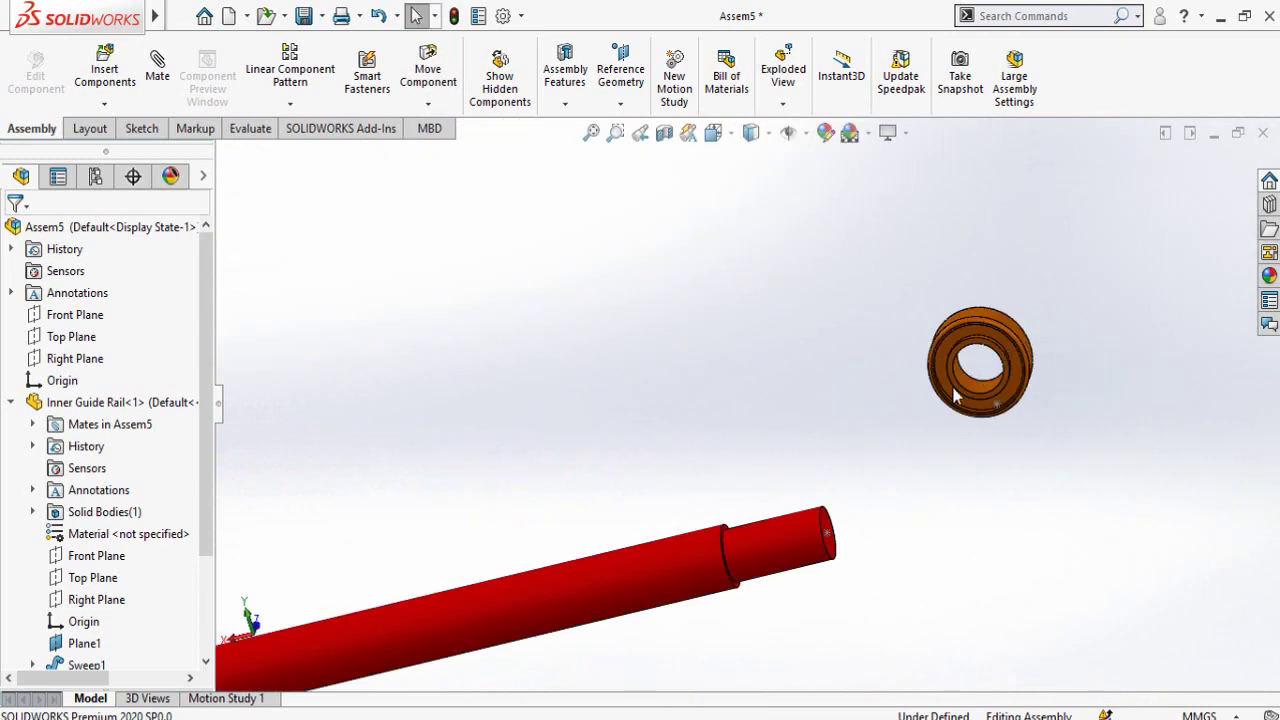
{"action": "right_click_drag", "start_coordinate": [954, 391], "coordinate": [1014, 489]}
{"action": "scroll", "coordinate": [1012, 484], "scroll_direction": "down", "scroll_amount": 4}
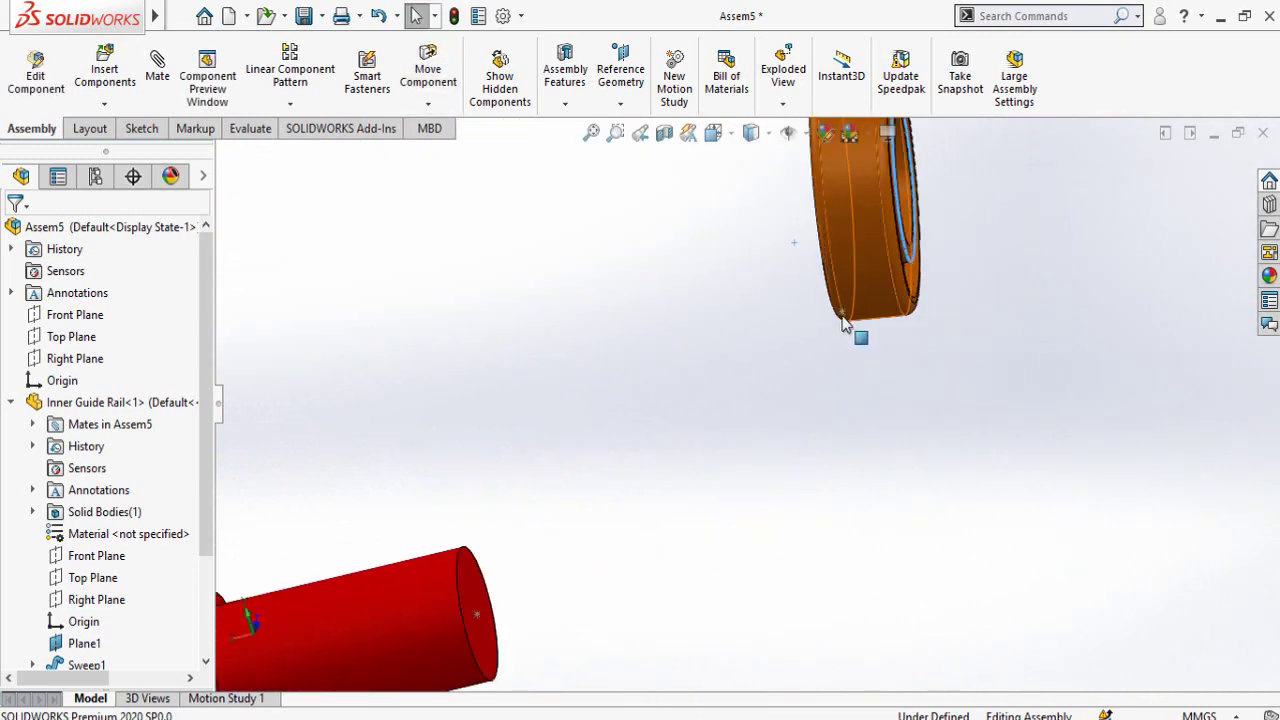
{"action": "middle_click_drag", "start_coordinate": [805, 403], "coordinate": [899, 394]}
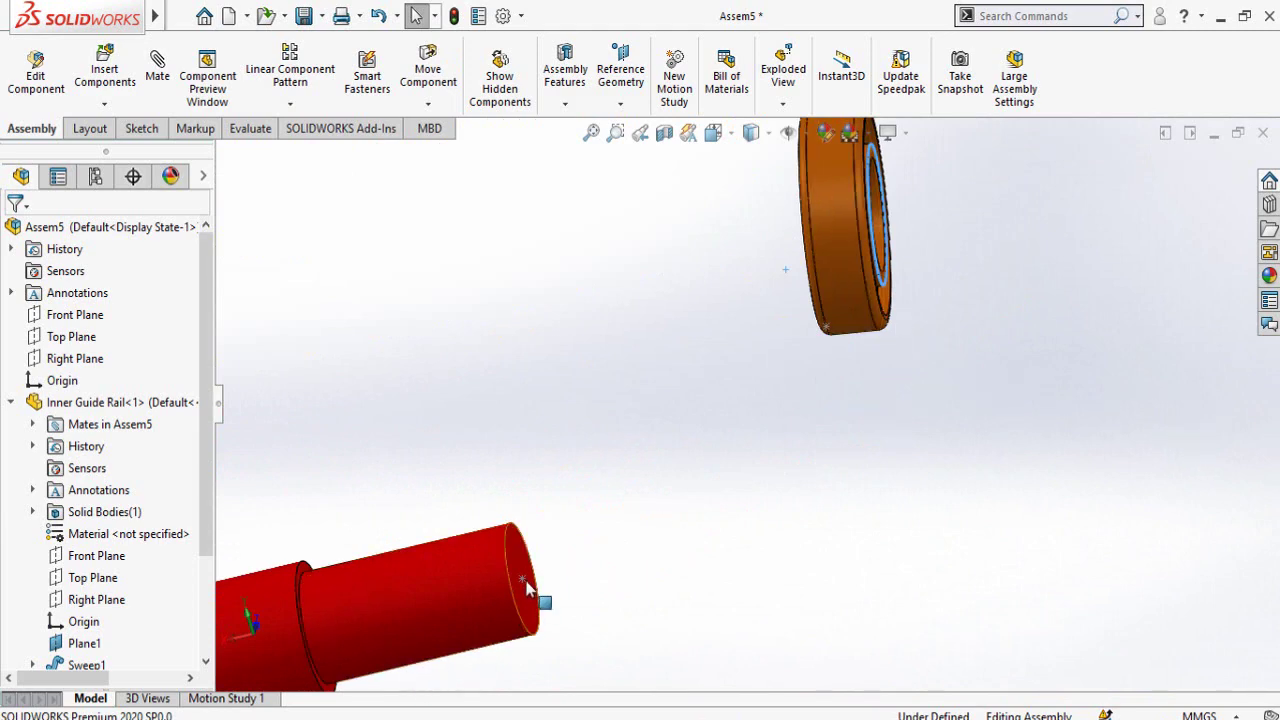
Compare the Shaft's two stepped ends and turn the Wheel further to line up with the nearer one
{"action": "scroll", "coordinate": [535, 603], "scroll_direction": "up", "scroll_amount": 4}
{"action": "scroll", "coordinate": [463, 477], "scroll_direction": "down", "scroll_amount": 5}
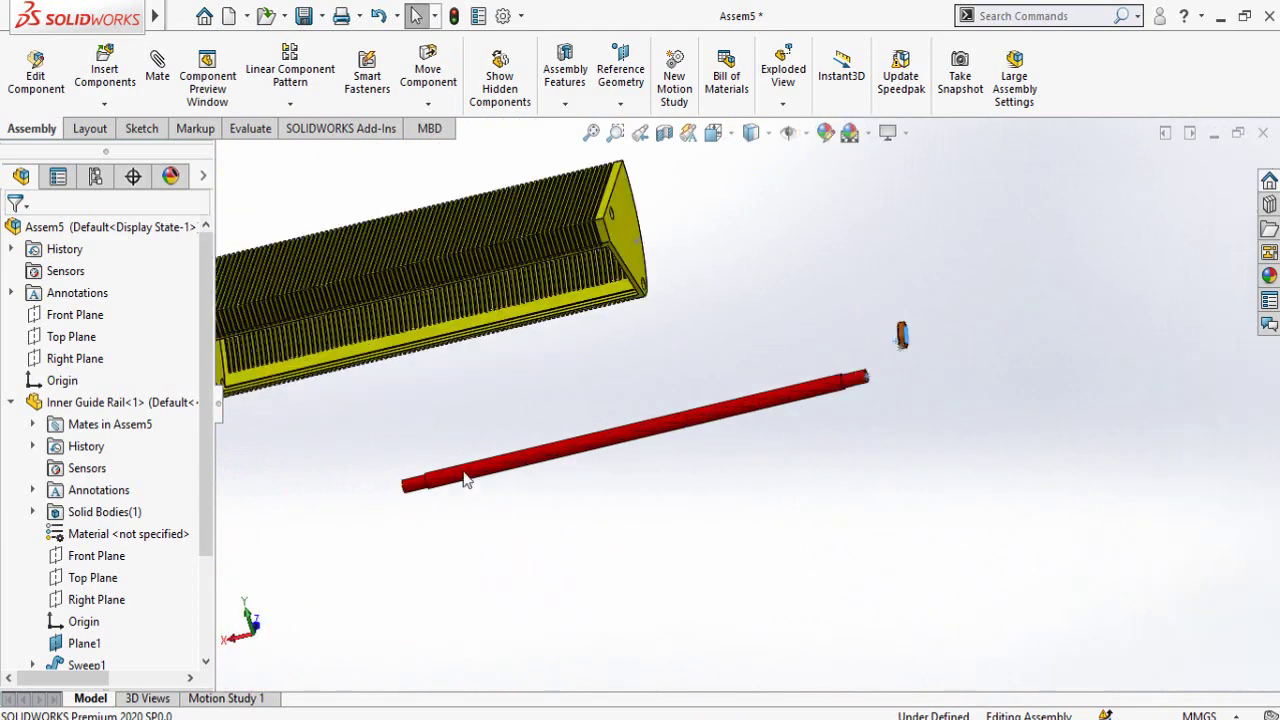
{"action": "scroll", "coordinate": [515, 470], "scroll_direction": "up", "scroll_amount": 6}
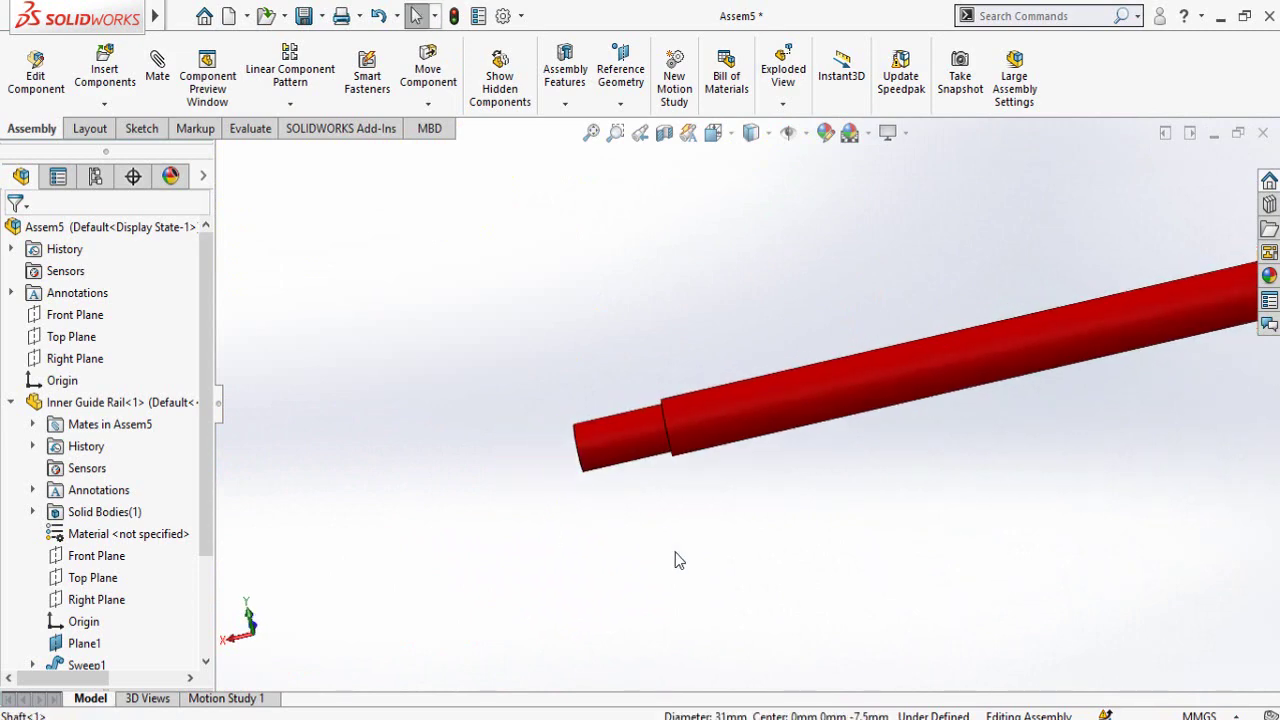
{"action": "scroll", "coordinate": [865, 448], "scroll_direction": "down", "scroll_amount": 4}
{"action": "scroll", "coordinate": [675, 305], "scroll_direction": "down", "scroll_amount": 4}
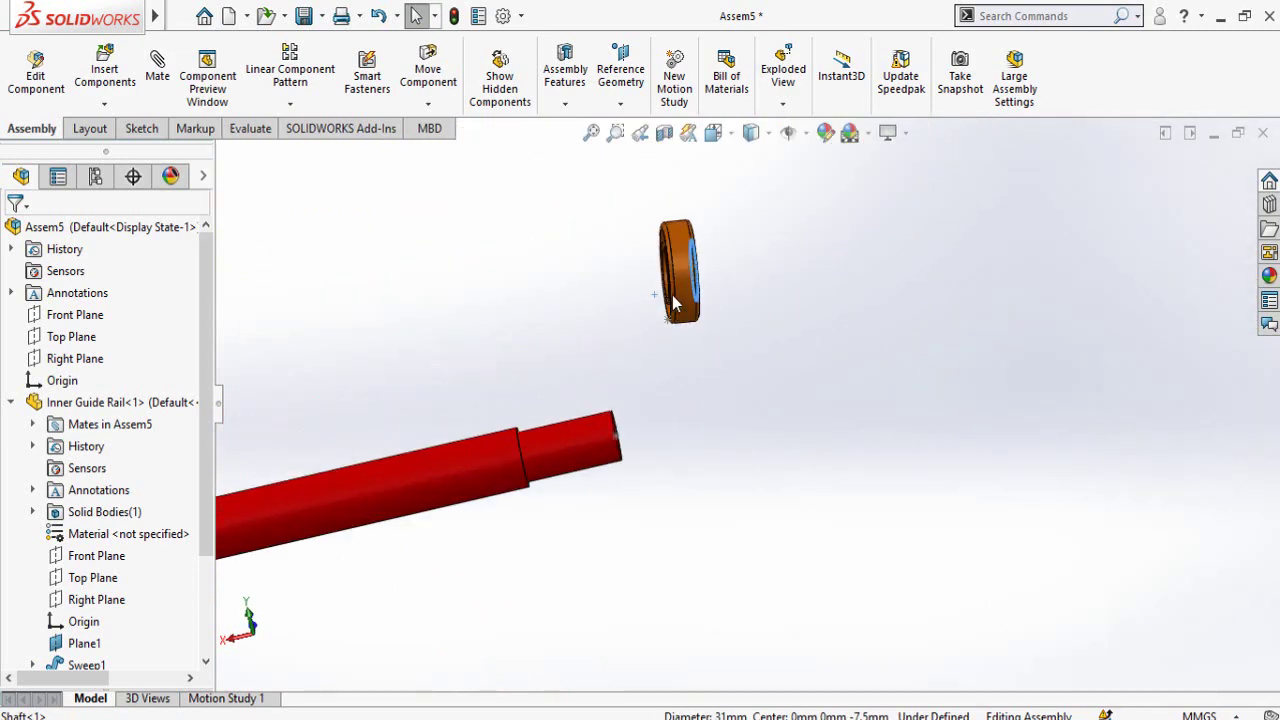
{"action": "right_click_drag", "start_coordinate": [687, 292], "coordinate": [935, 374]}
{"action": "left_click", "coordinate": [722, 475]}
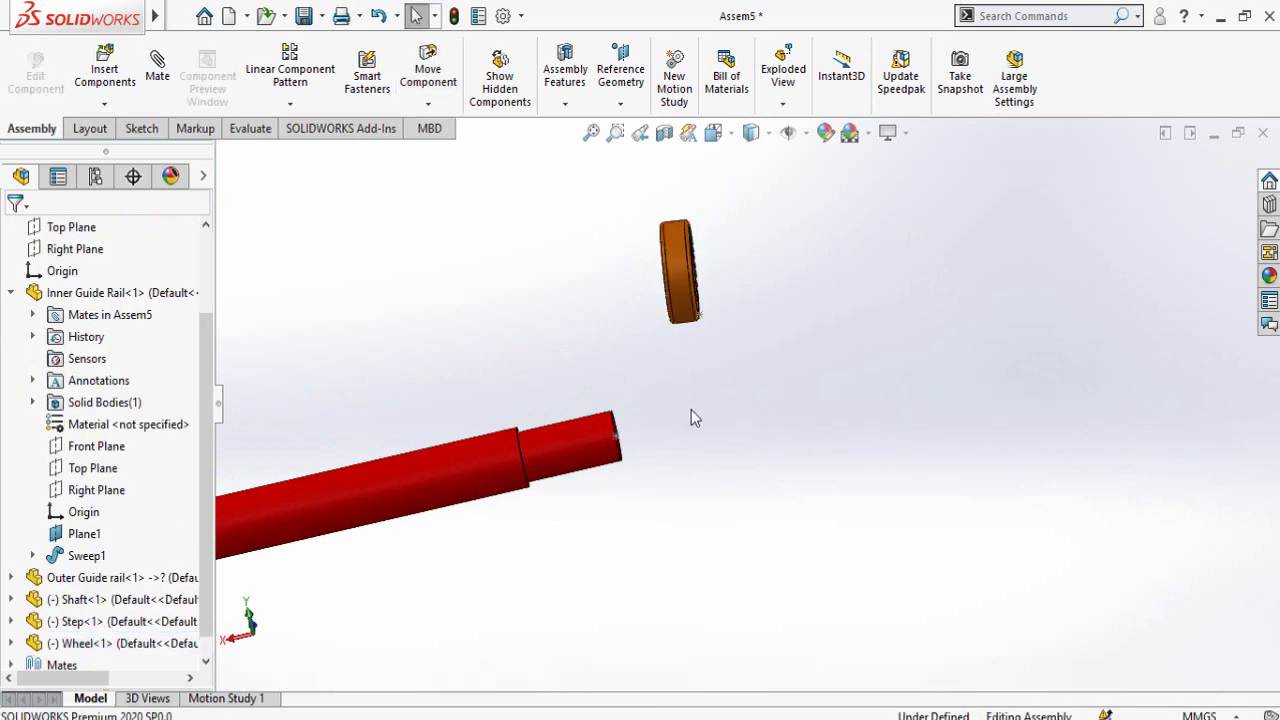
Mate the Wheel's outer cylindrical face concentric with the Shaft's reduced-diameter end
{"action": "middle_click_drag", "start_coordinate": [690, 418], "coordinate": [765, 456]}
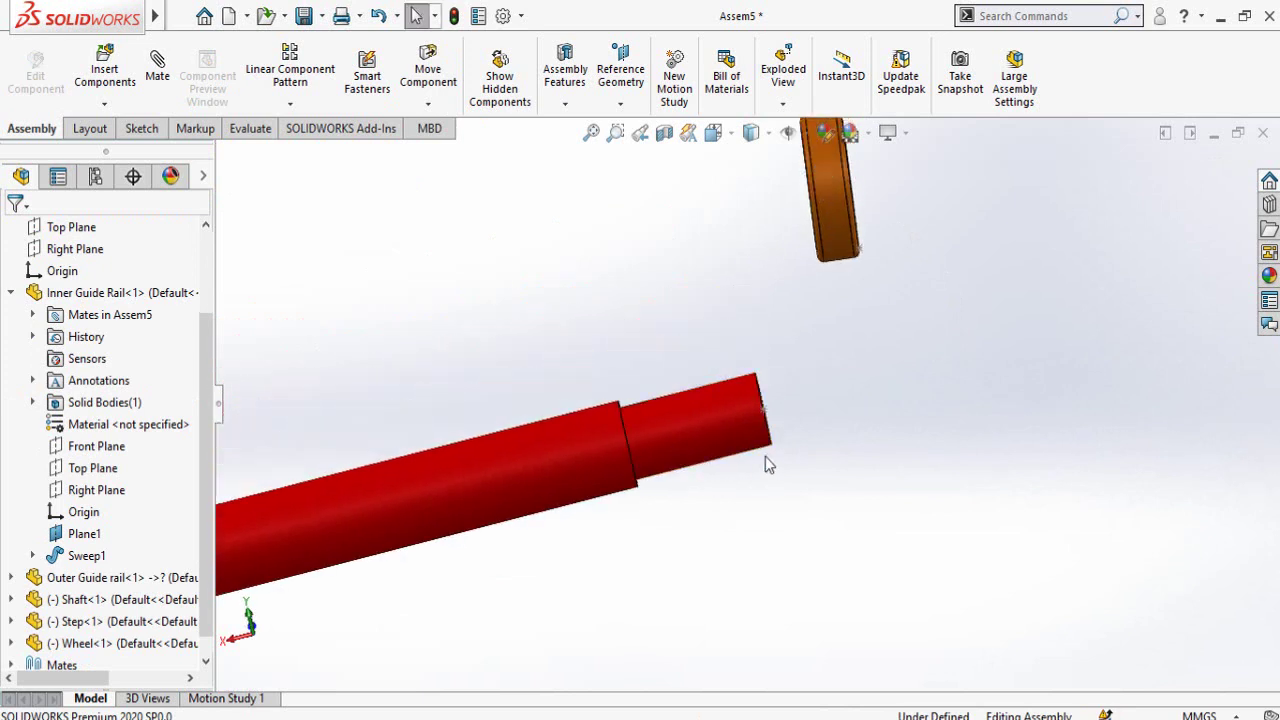
{"action": "scroll", "coordinate": [836, 258], "scroll_direction": "down", "scroll_amount": 1}
{"action": "left_click", "coordinate": [829, 242]}
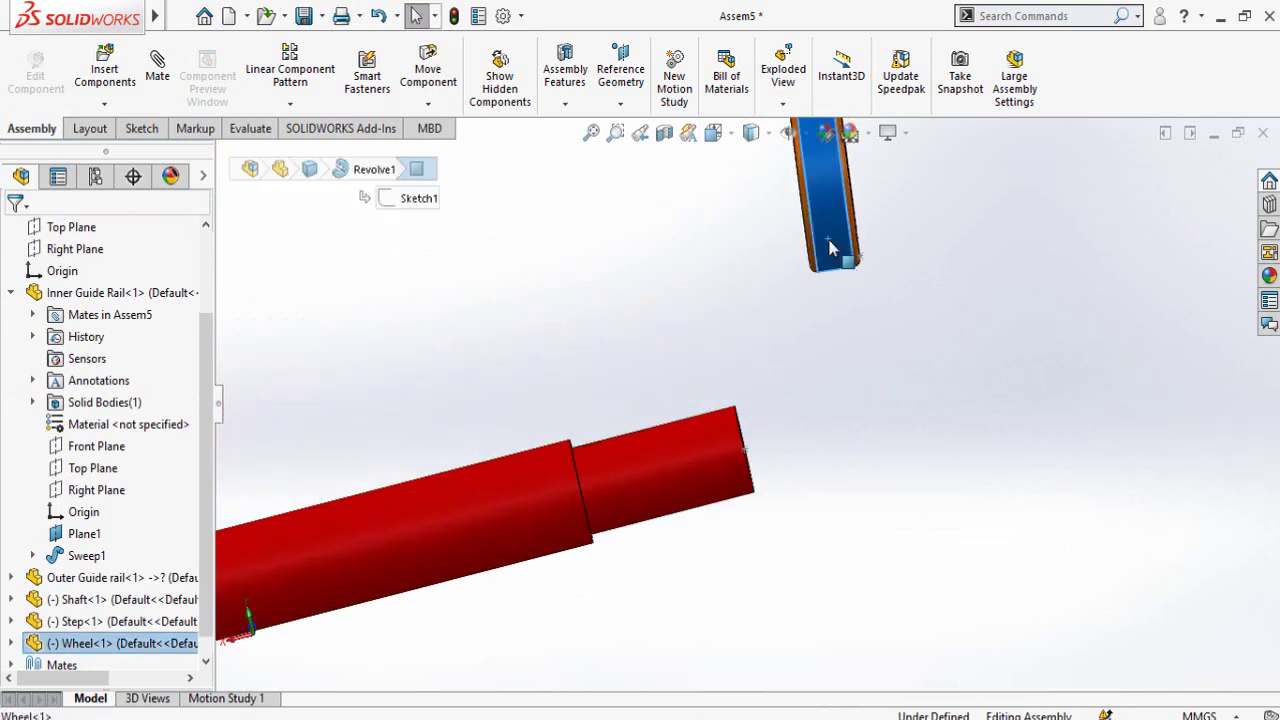
{"action": "left_click", "coordinate": [824, 419]}
{"action": "scroll", "coordinate": [815, 365], "scroll_direction": "up", "scroll_amount": 1}
{"action": "left_click", "coordinate": [781, 283]}
{"action": "left_click", "coordinate": [634, 490], "text": "ctrl"}
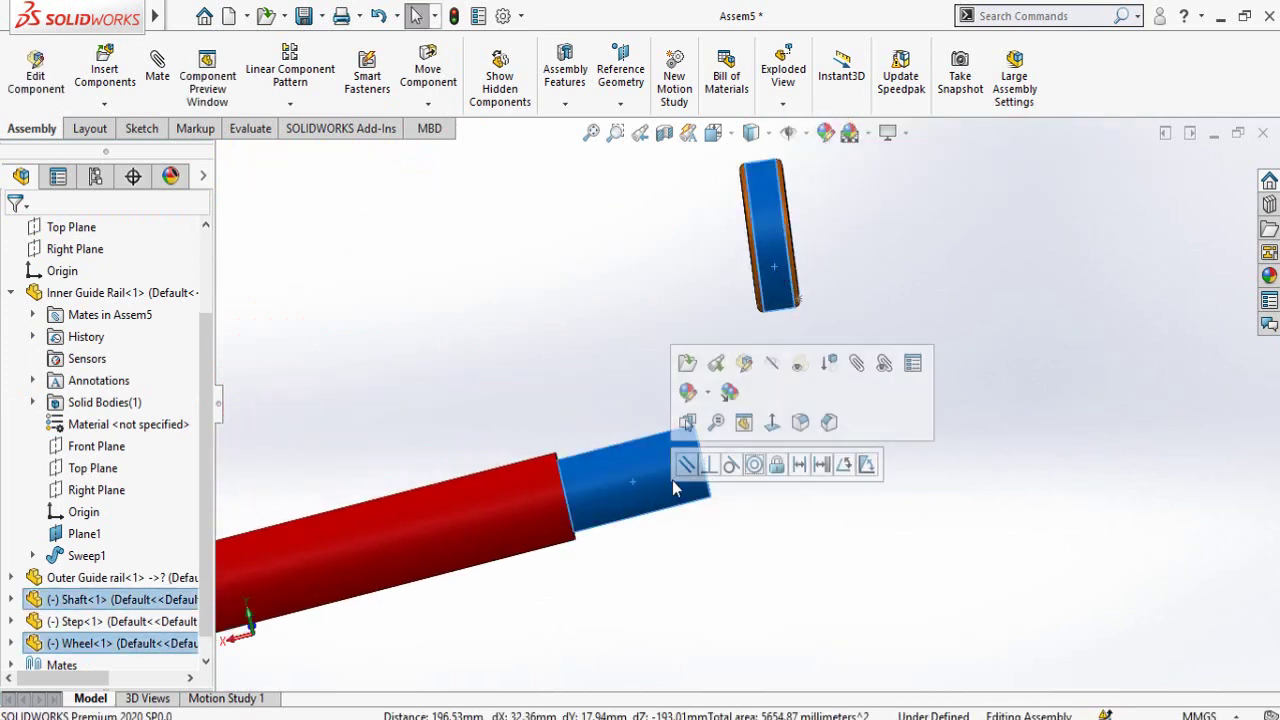
{"action": "left_click", "coordinate": [752, 463]}
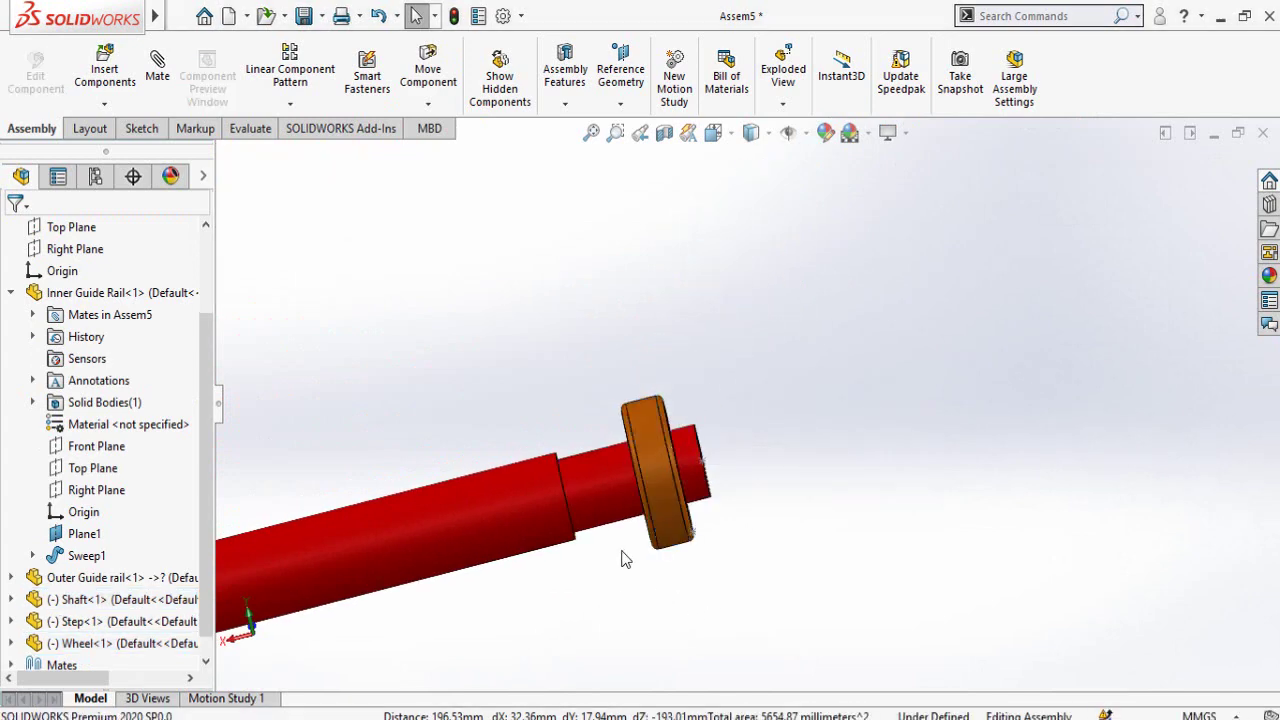
Mate the Shaft's end face coincident with the face of the Wheel's hub
{"action": "scroll", "coordinate": [568, 482], "scroll_direction": "down", "scroll_amount": 5}
{"action": "left_click", "coordinate": [641, 420]}
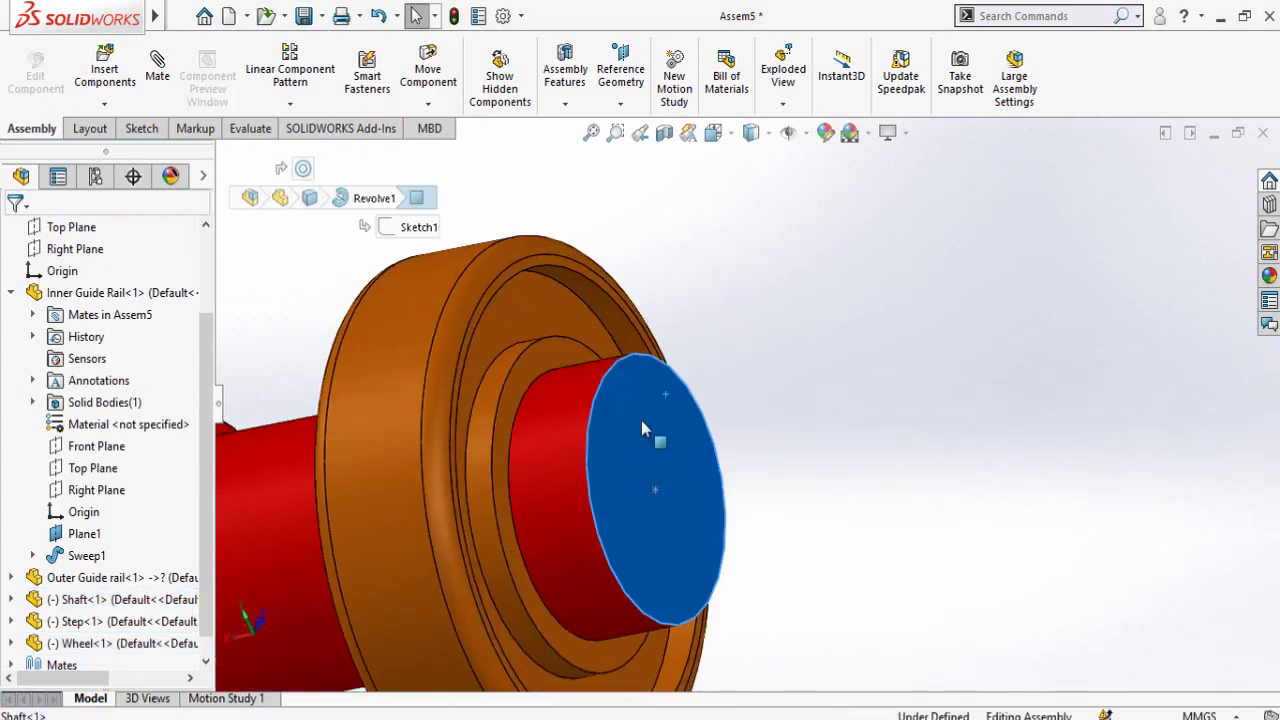
{"action": "left_click", "coordinate": [536, 371], "text": "ctrl"}
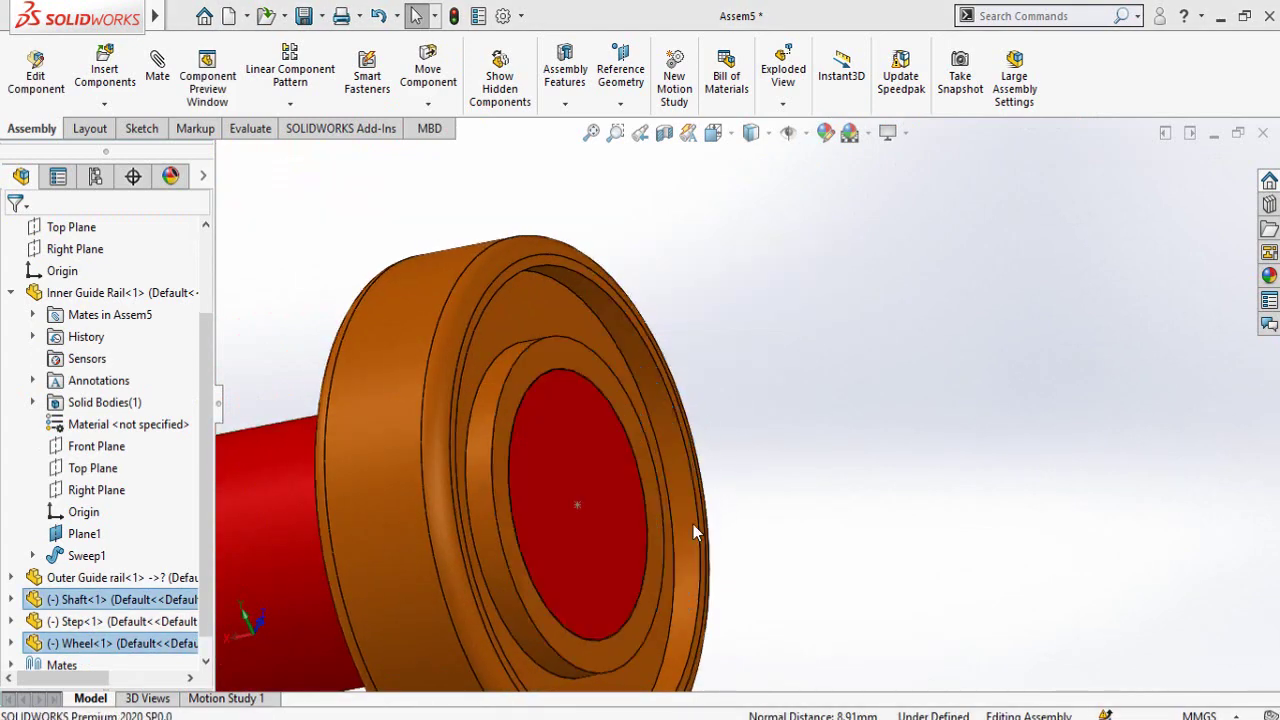
Mate the Shaft's cylindrical face concentric with the upper hole in the Step's end wall
{"action": "scroll", "coordinate": [471, 480], "scroll_direction": "up", "scroll_amount": 6}
{"action": "scroll", "coordinate": [580, 490], "scroll_direction": "up", "scroll_amount": 5}
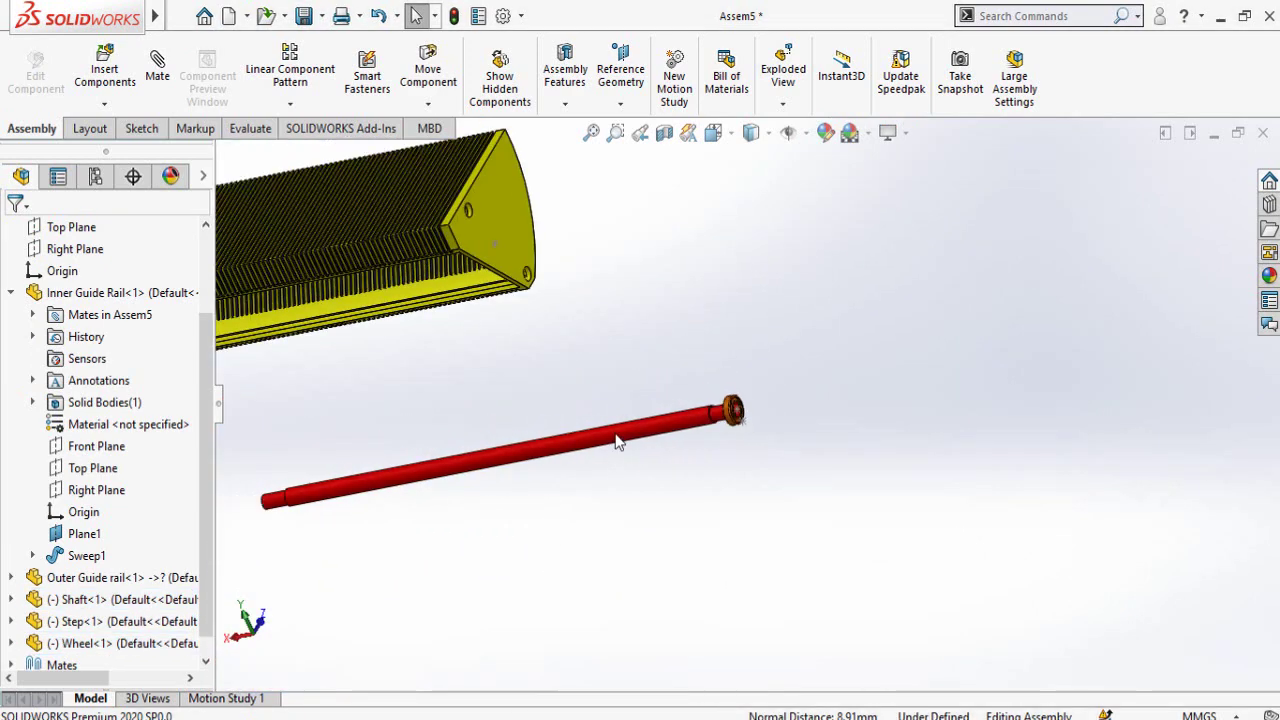
{"action": "left_click", "coordinate": [606, 452]}
{"action": "scroll", "coordinate": [465, 420], "scroll_direction": "down", "scroll_amount": 10}
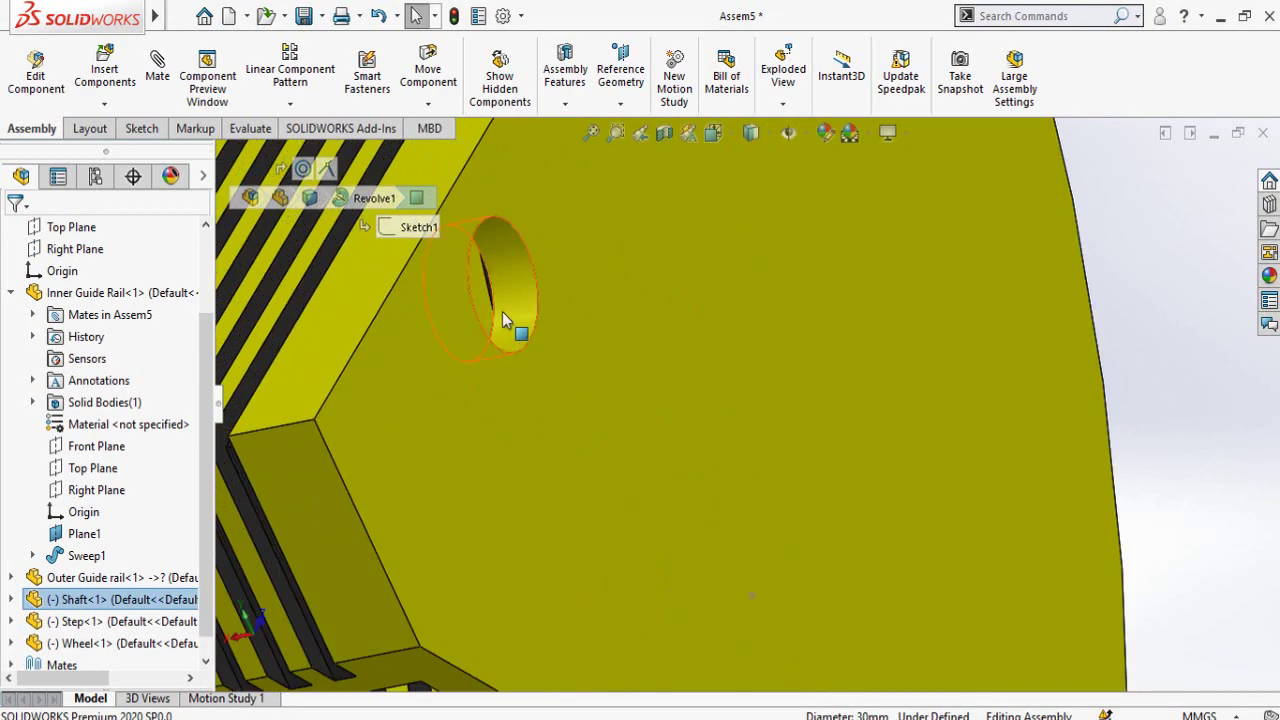
{"action": "left_click", "coordinate": [503, 315], "text": "ctrl"}
{"action": "left_click", "coordinate": [623, 296]}
{"action": "scroll", "coordinate": [670, 417], "scroll_direction": "up", "scroll_amount": 6}
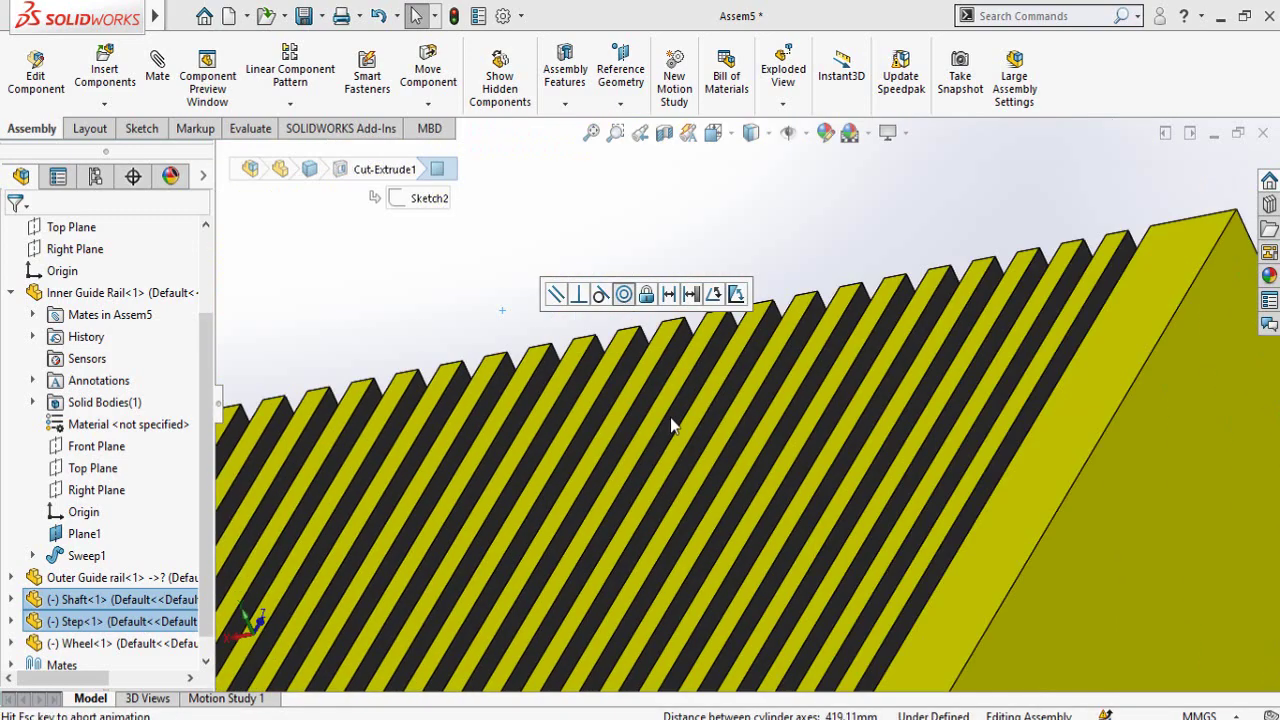
Mate the Shaft's shoulder face near the Wheel coincident with the inner face of the Step's end wall
{"action": "scroll", "coordinate": [880, 470], "scroll_direction": "down", "scroll_amount": 10}
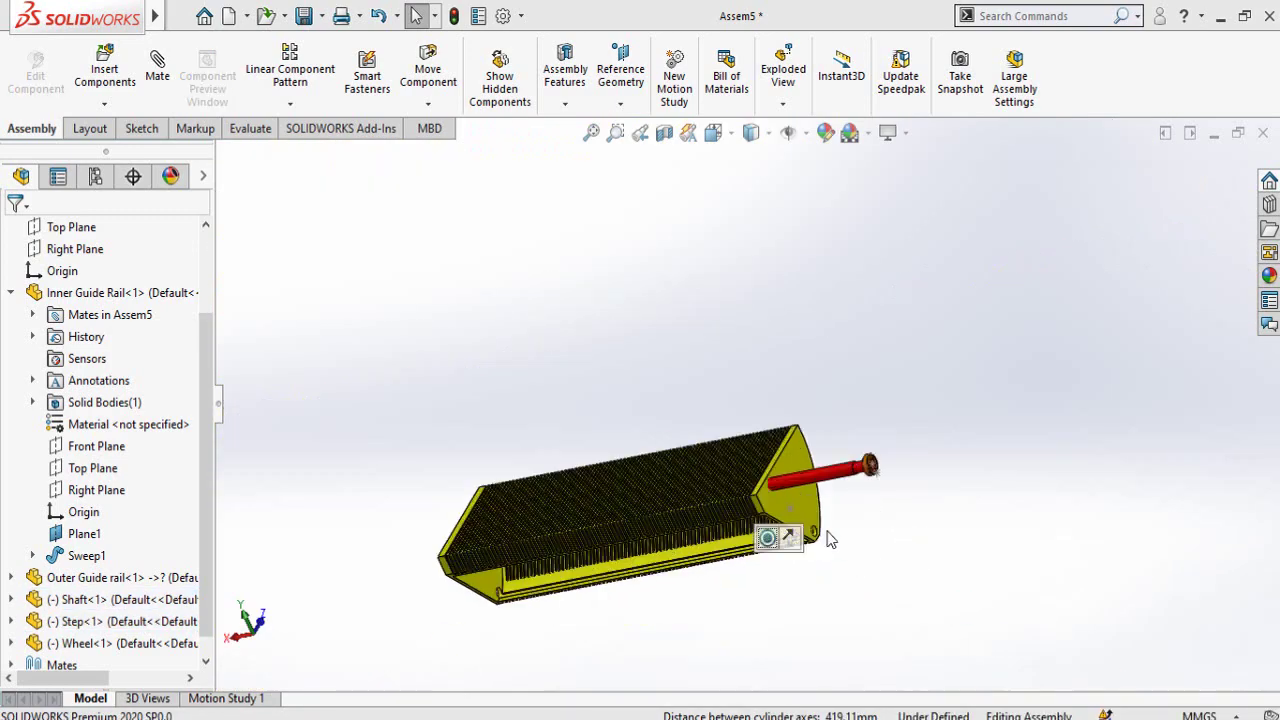
{"action": "scroll", "coordinate": [871, 277], "scroll_direction": "down", "scroll_amount": 3}
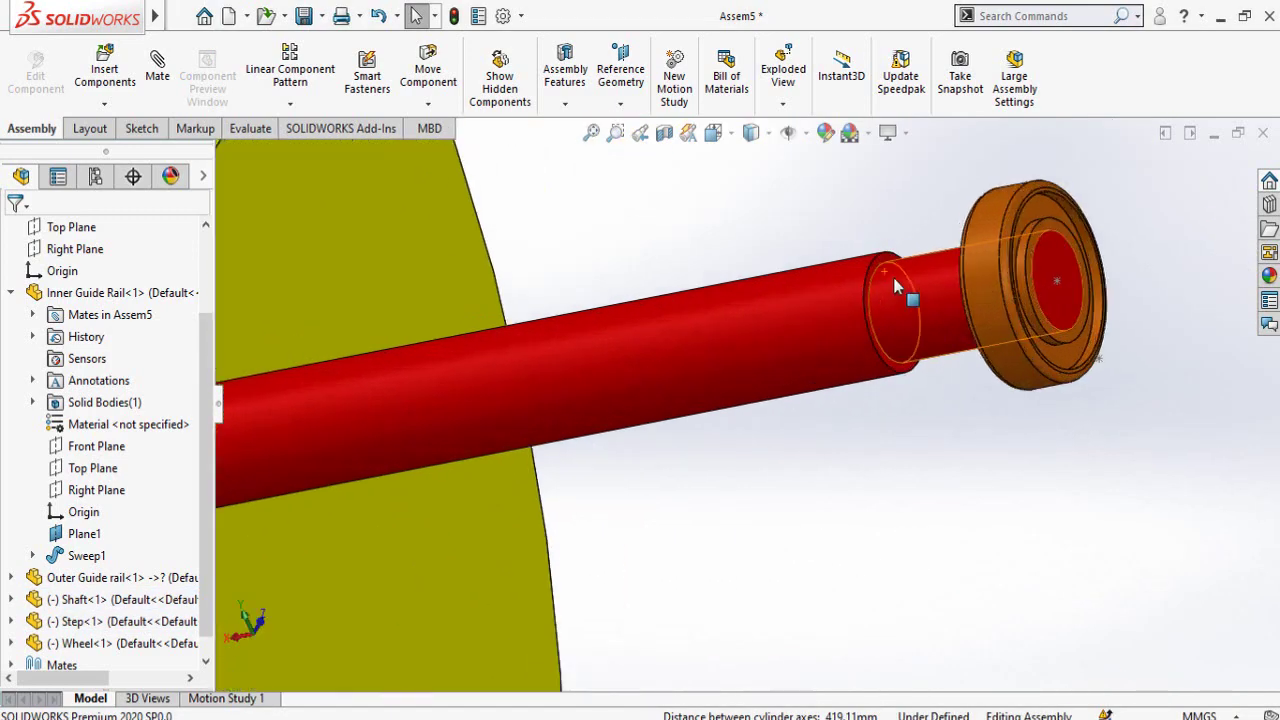
{"action": "left_click", "coordinate": [871, 280]}
{"action": "scroll", "coordinate": [581, 524], "scroll_direction": "up", "scroll_amount": 5}
{"action": "middle_click_drag", "start_coordinate": [581, 524], "coordinate": [735, 470]}
{"action": "left_click", "coordinate": [672, 466], "text": "ctrl"}
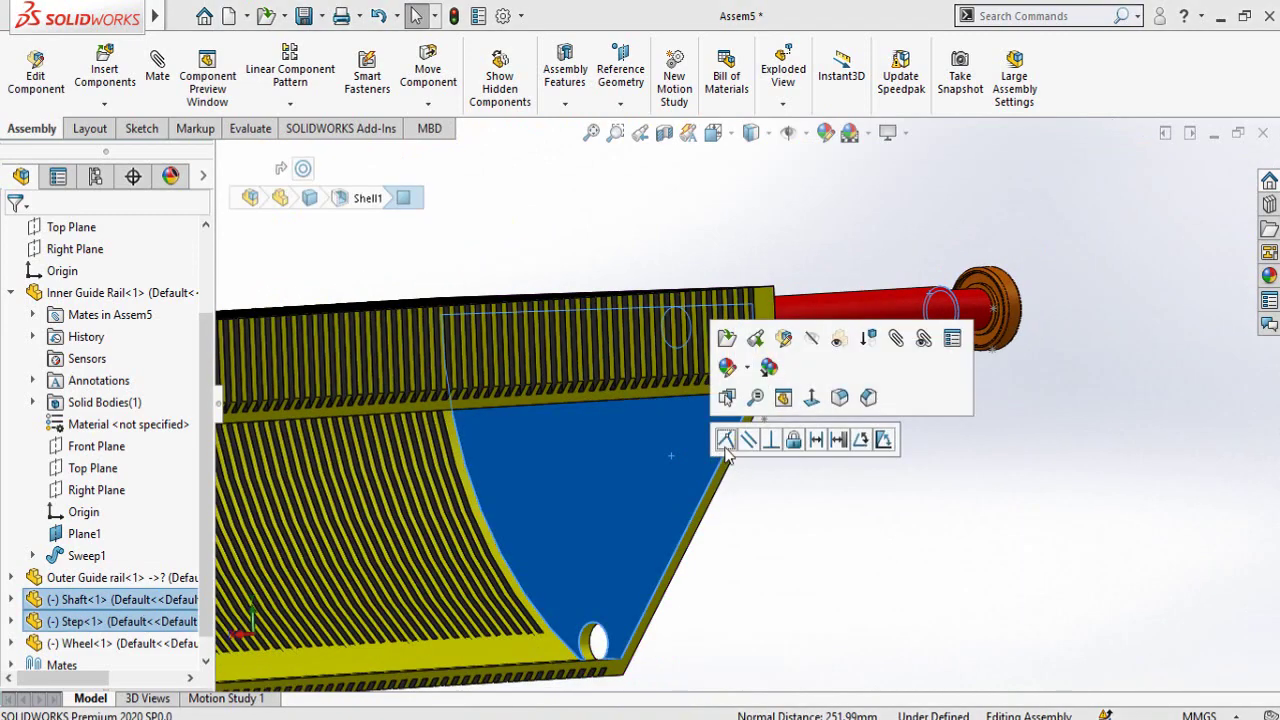
{"action": "left_click", "coordinate": [728, 437]}
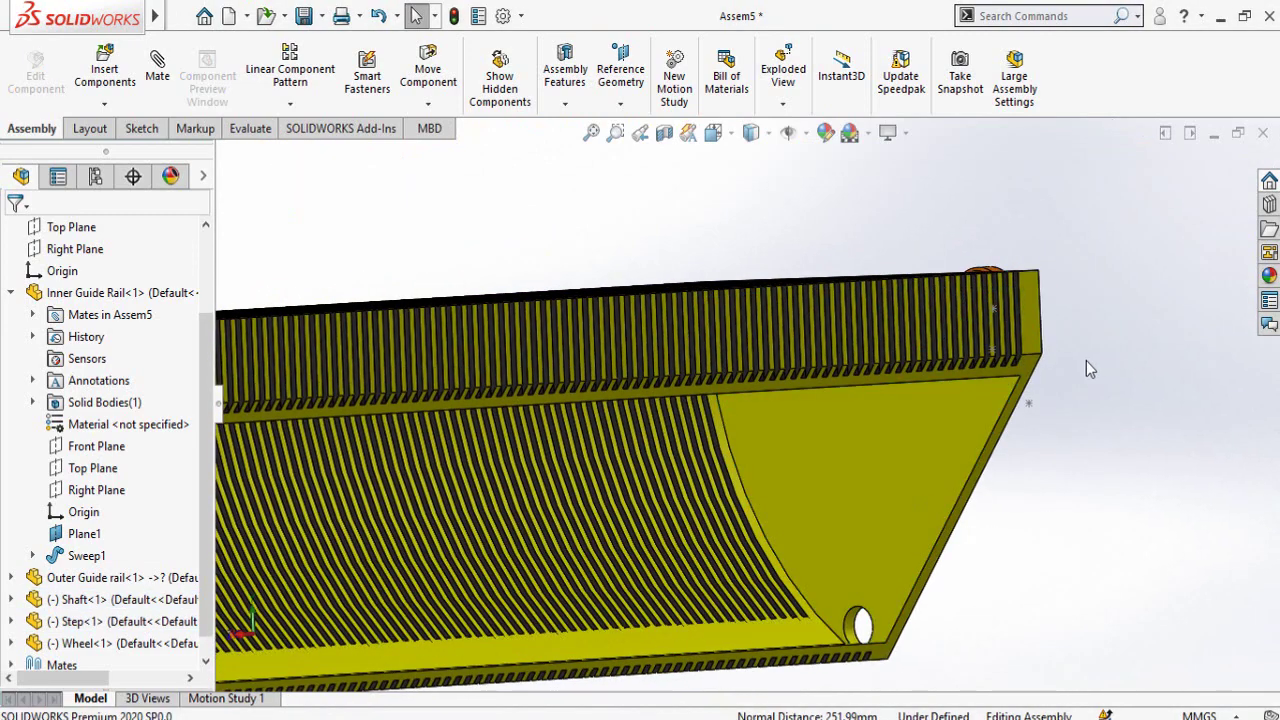
Insert the Link part from the Esclator folder into the assembly beside the Step's wheeled end
{"action": "middle_click_drag", "start_coordinate": [1037, 355], "coordinate": [928, 438]}
{"action": "scroll", "coordinate": [980, 420], "scroll_direction": "up", "scroll_amount": 5}
{"action": "scroll", "coordinate": [1086, 399], "scroll_direction": "down", "scroll_amount": 10}
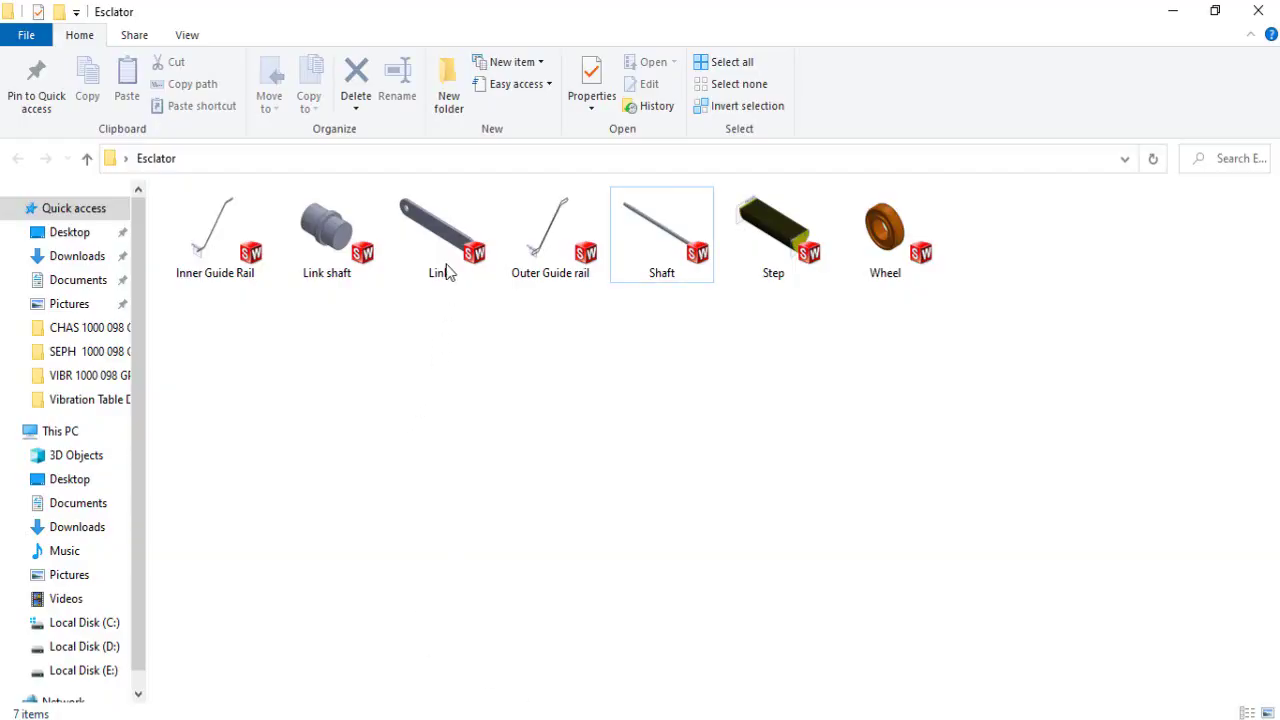
{"action": "left_click", "coordinate": [447, 262]}
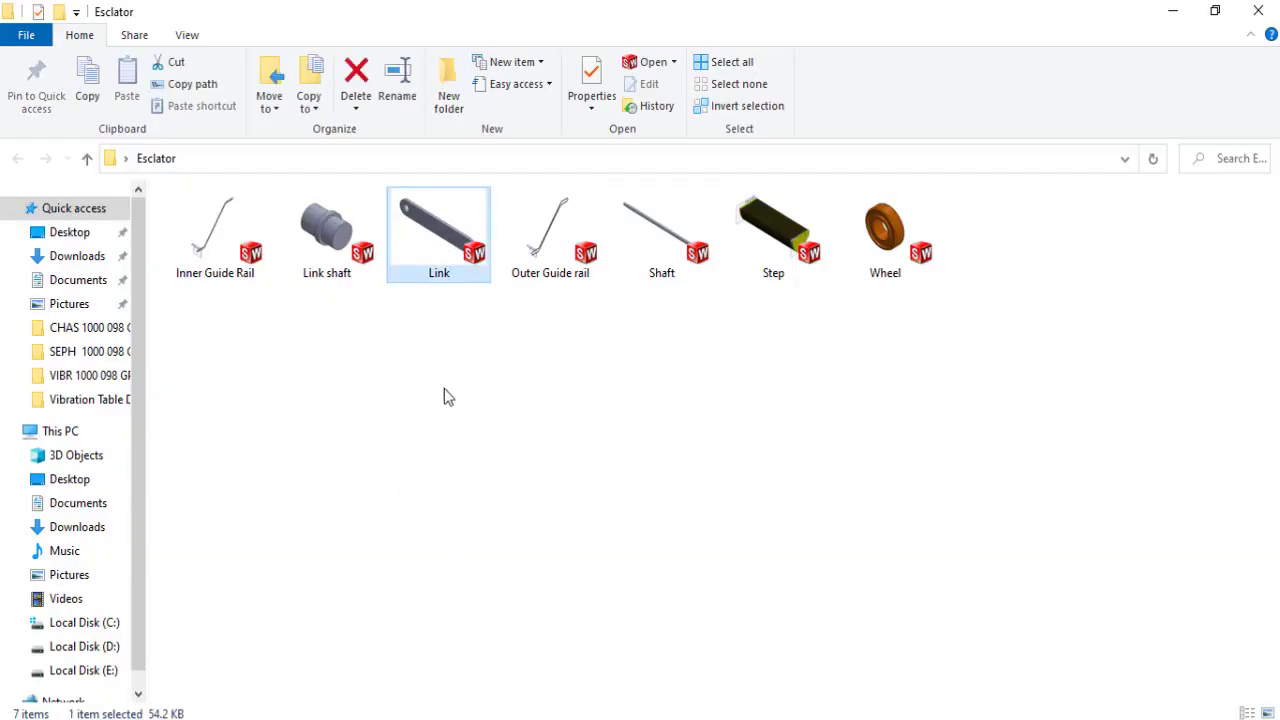
{"action": "left_click_drag", "start_coordinate": [427, 225], "coordinate": [830, 520]}
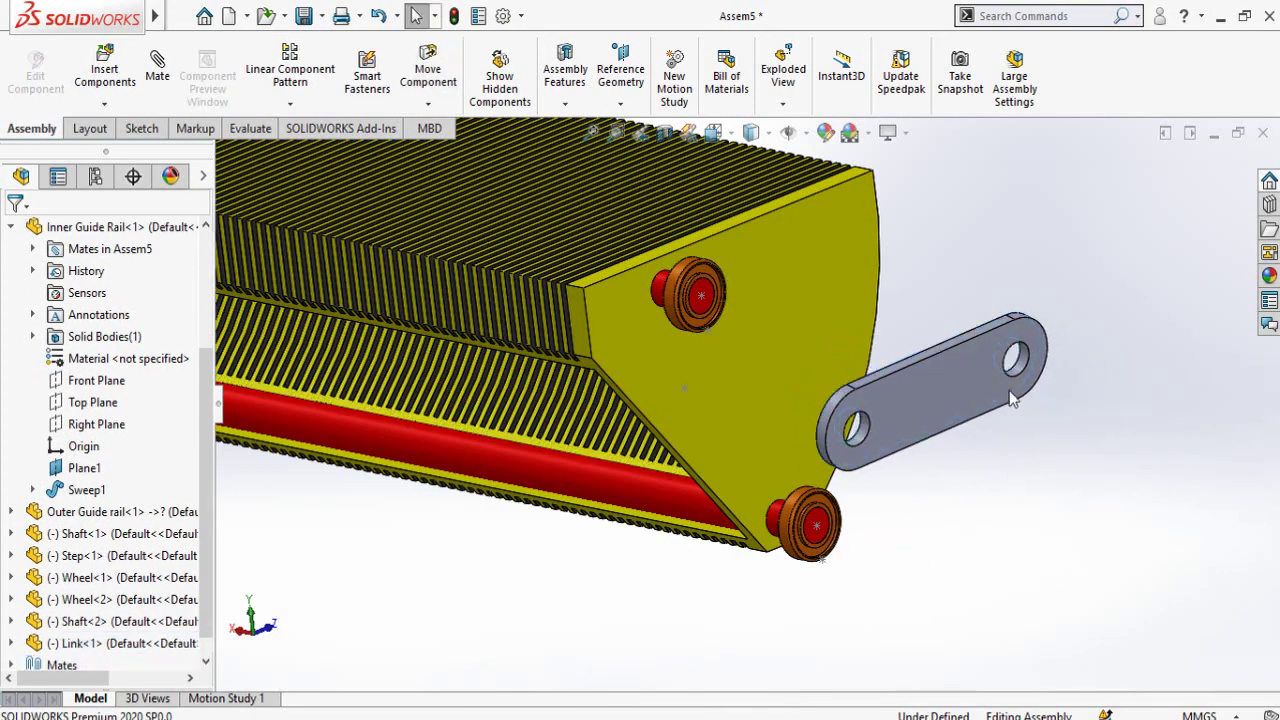
Mate one hole of the Link concentric with the exposed Shaft end at the Step's upper Wheel
{"action": "scroll", "coordinate": [975, 363], "scroll_direction": "down", "scroll_amount": 5}
{"action": "left_click", "coordinate": [963, 362]}
{"action": "scroll", "coordinate": [894, 551], "scroll_direction": "up", "scroll_amount": 5}
{"action": "scroll", "coordinate": [599, 354], "scroll_direction": "down", "scroll_amount": 8}
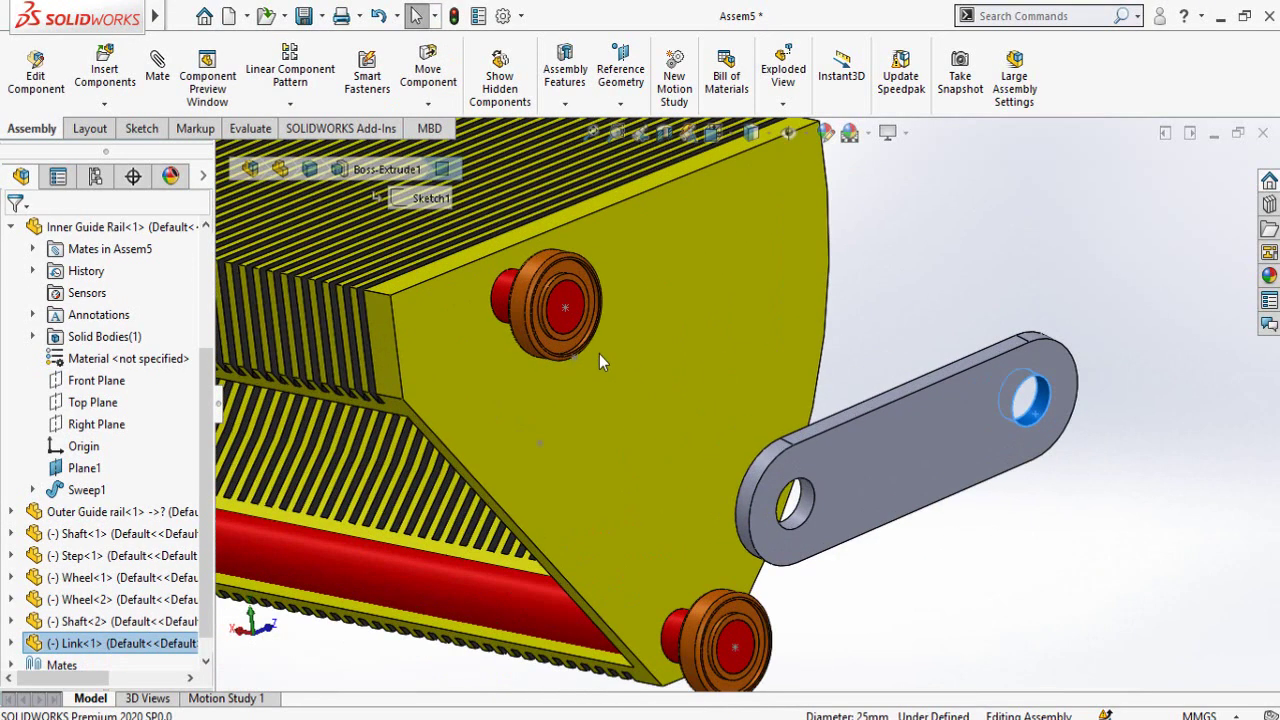
{"action": "scroll", "coordinate": [1008, 588], "scroll_direction": "up", "scroll_amount": 4}
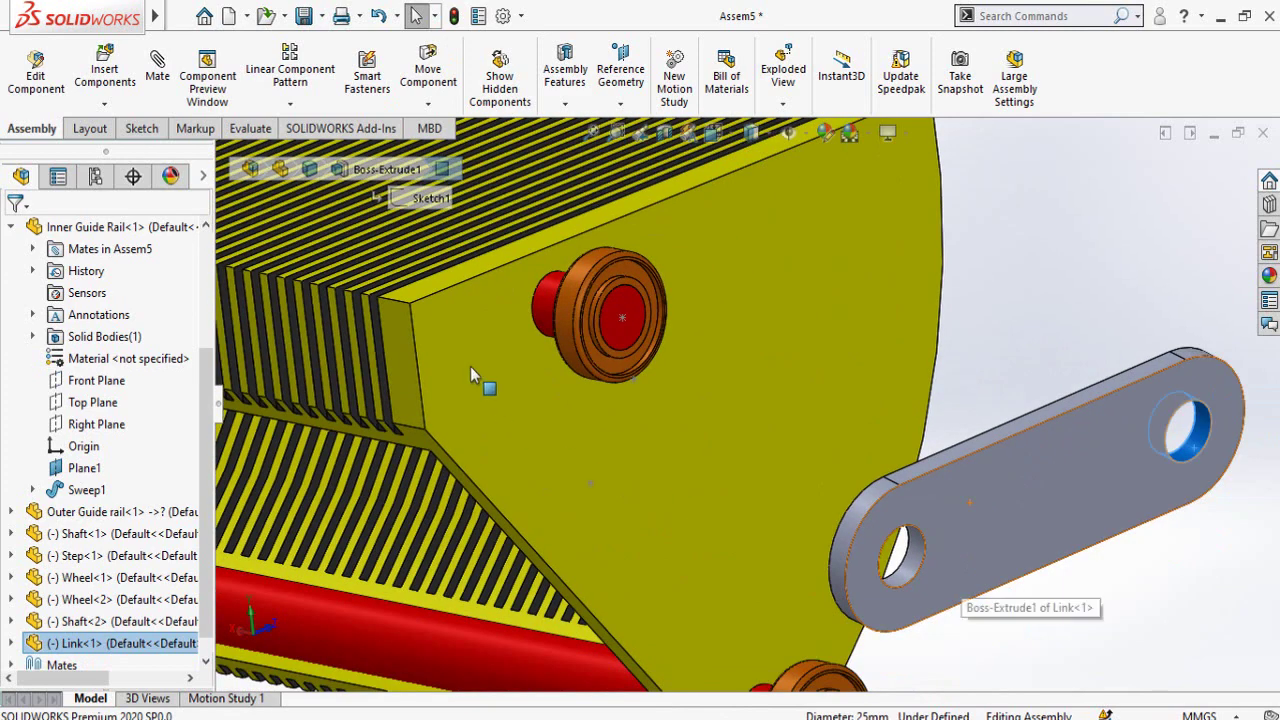
{"action": "left_click", "coordinate": [548, 310], "text": "ctrl"}
{"action": "left_click", "coordinate": [666, 288]}
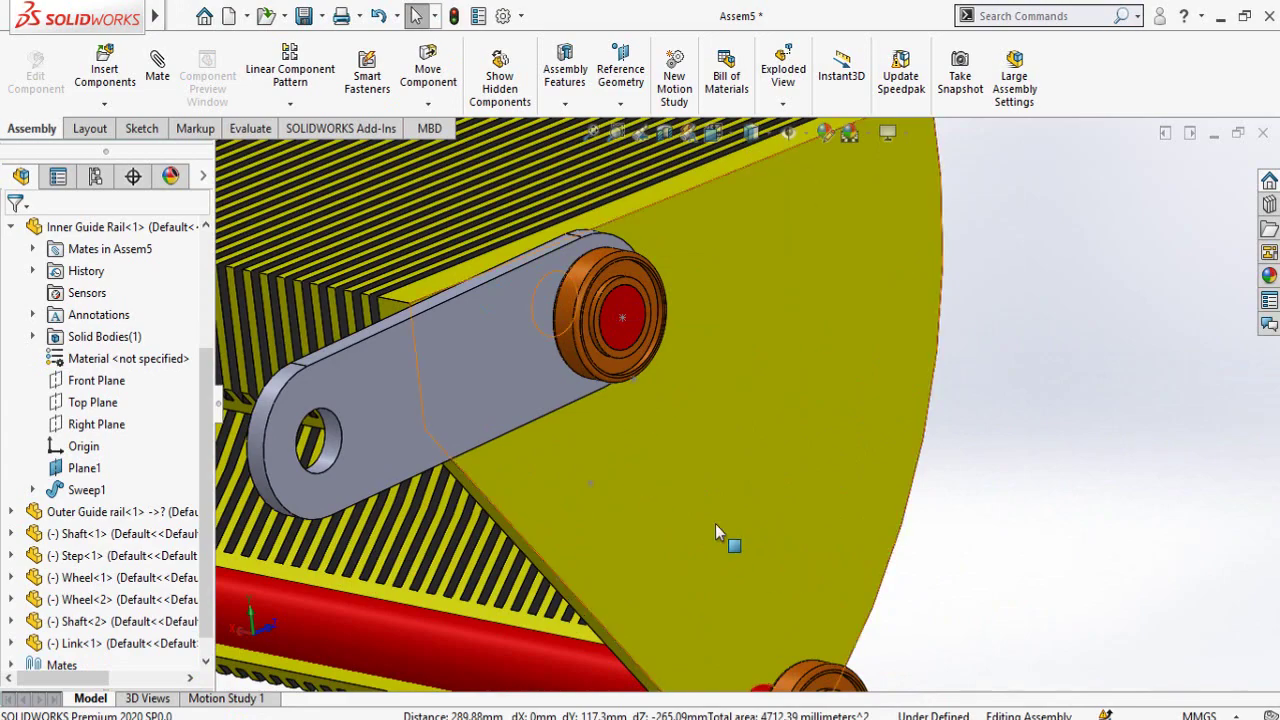
Mate the Link's inner flat face coincident with the outer face of the Step's end wall
{"action": "left_click", "coordinate": [715, 524]}
{"action": "scroll", "coordinate": [745, 404], "scroll_direction": "up", "scroll_amount": 3}
{"action": "middle_click_drag", "start_coordinate": [613, 474], "coordinate": [740, 566]}
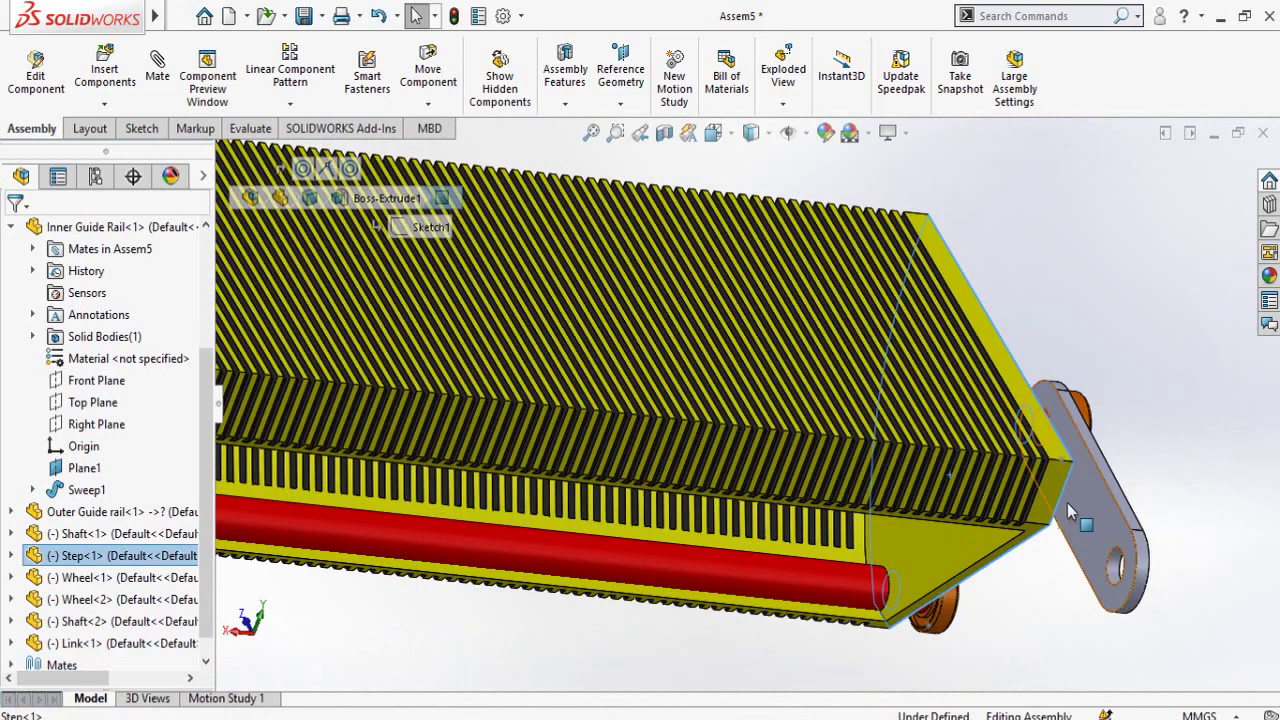
{"action": "left_click", "coordinate": [1068, 501], "text": "ctrl"}
{"action": "left_click", "coordinate": [1106, 484]}
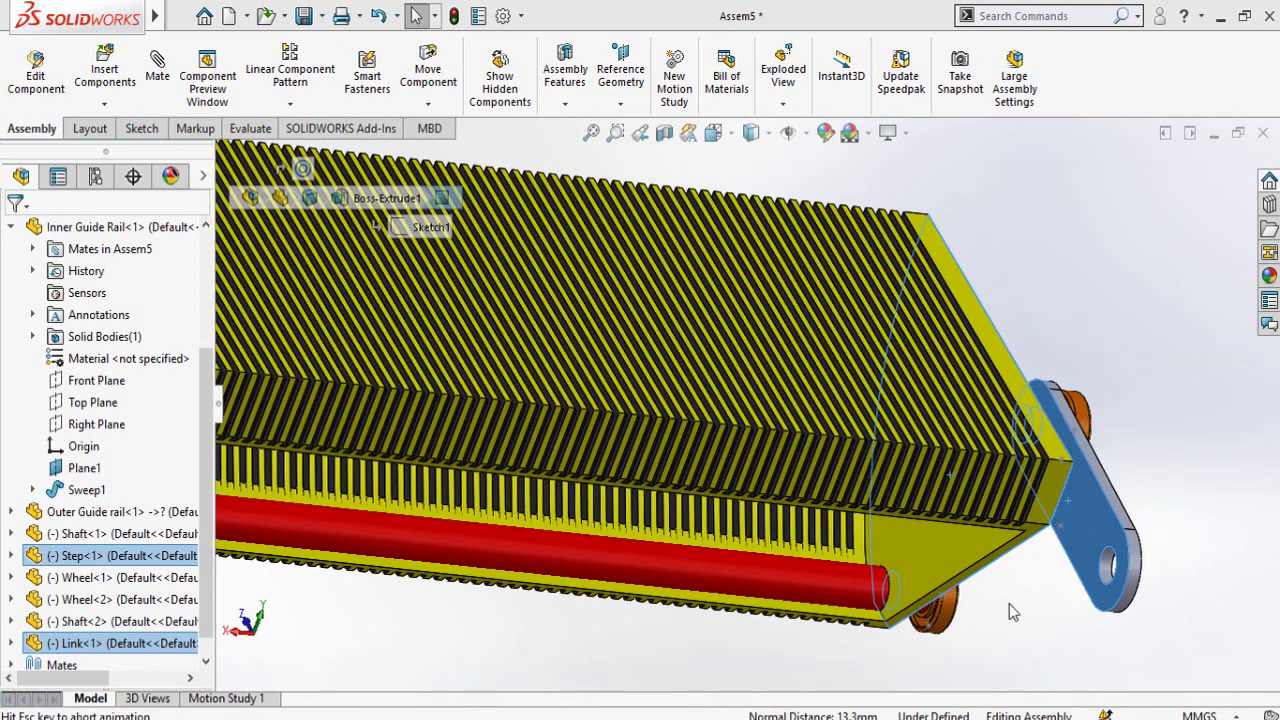
{"action": "left_click", "coordinate": [1015, 640]}
Test the movement of the Wheel at the Link's upper end
{"action": "middle_click_drag", "start_coordinate": [1079, 426], "coordinate": [960, 375]}
{"action": "scroll", "coordinate": [1118, 455], "scroll_direction": "down", "scroll_amount": 8}
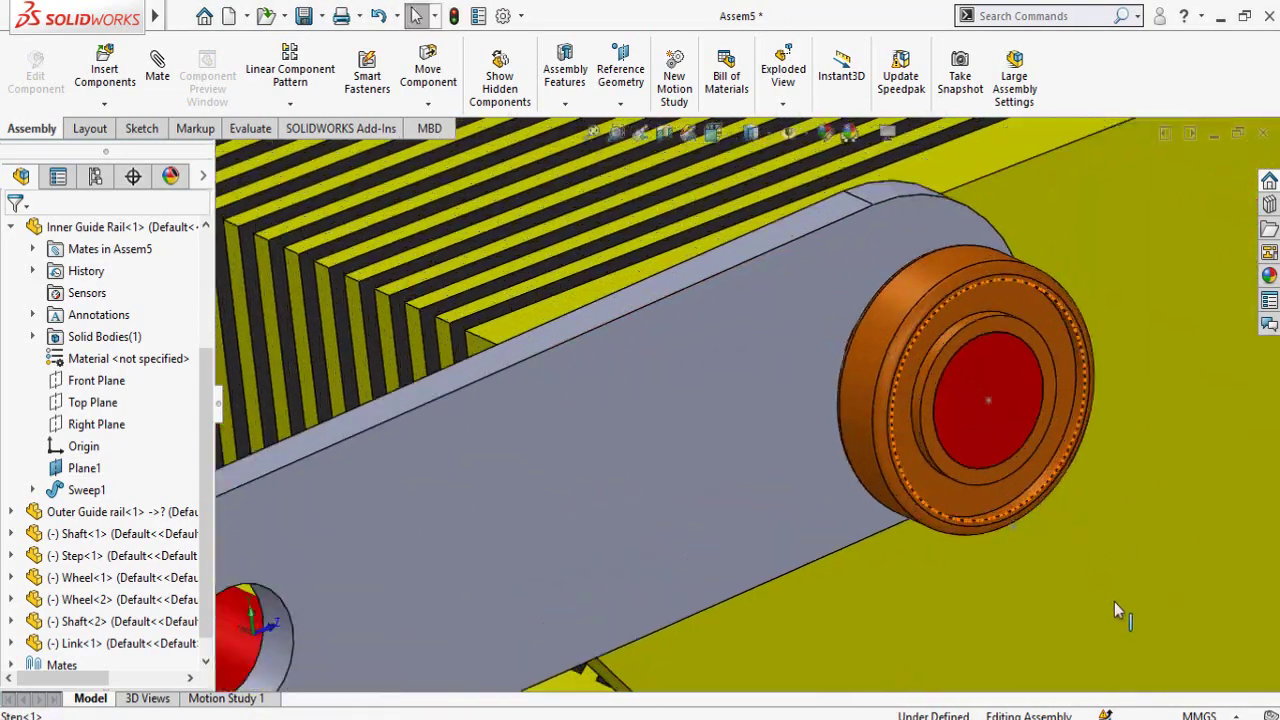
{"action": "left_click", "coordinate": [1012, 530]}
{"action": "left_click_drag", "start_coordinate": [1009, 537], "coordinate": [1010, 585]}
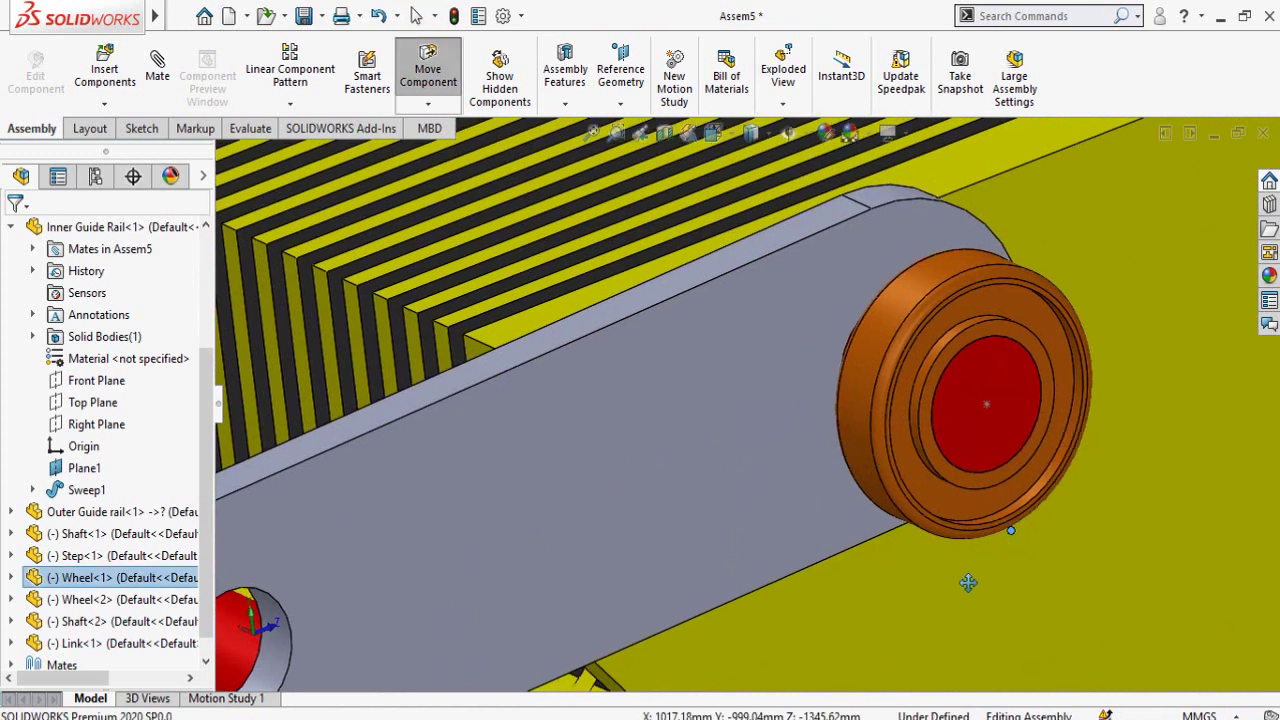
{"action": "key", "text": "Escape"}
Mate the upper Wheel's Top Plane to the Link's narrow upper side face
{"action": "left_click", "coordinate": [943, 501]}
{"action": "scroll", "coordinate": [8, 517], "scroll_direction": "down", "scroll_amount": 1}
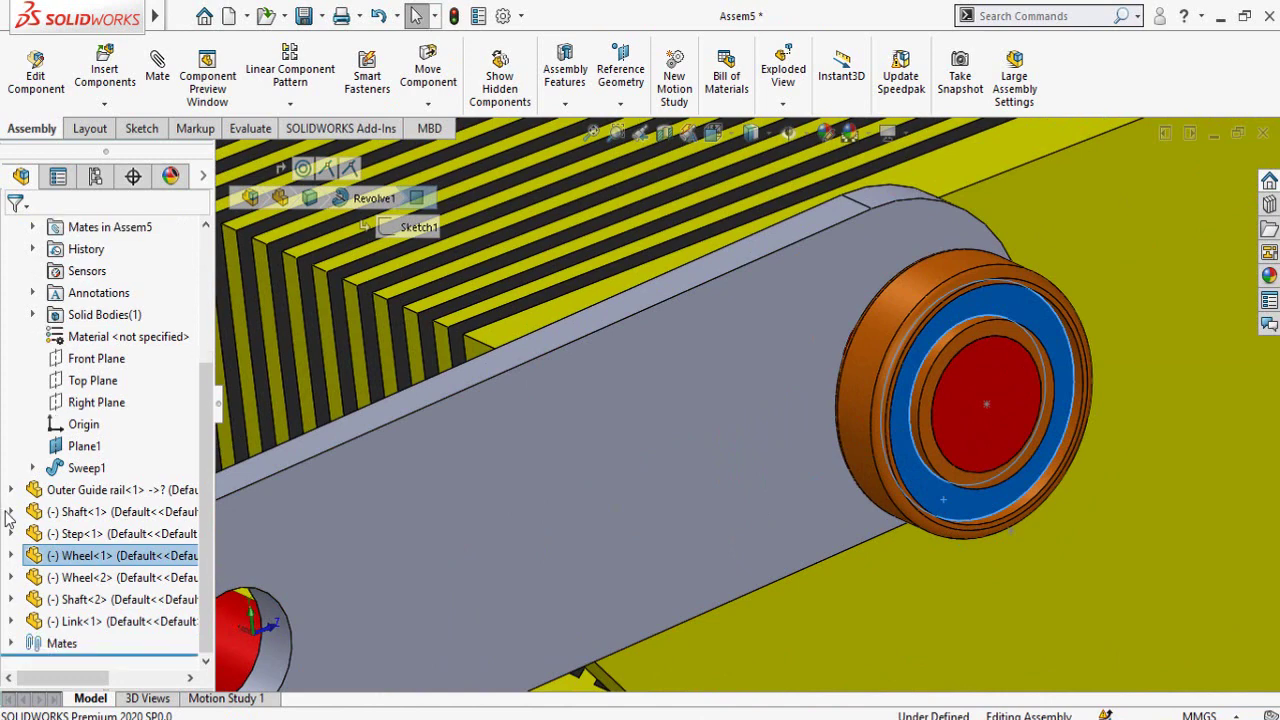
{"action": "left_click", "coordinate": [11, 556]}
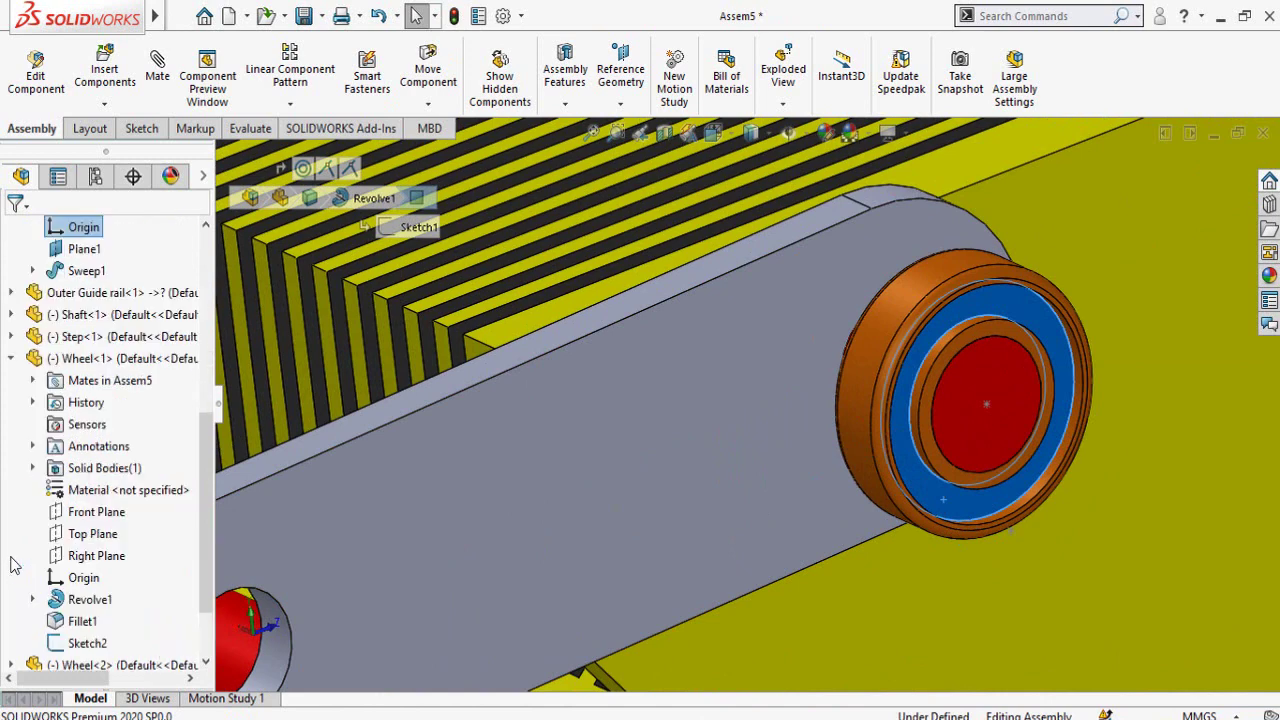
{"action": "left_click", "coordinate": [85, 536]}
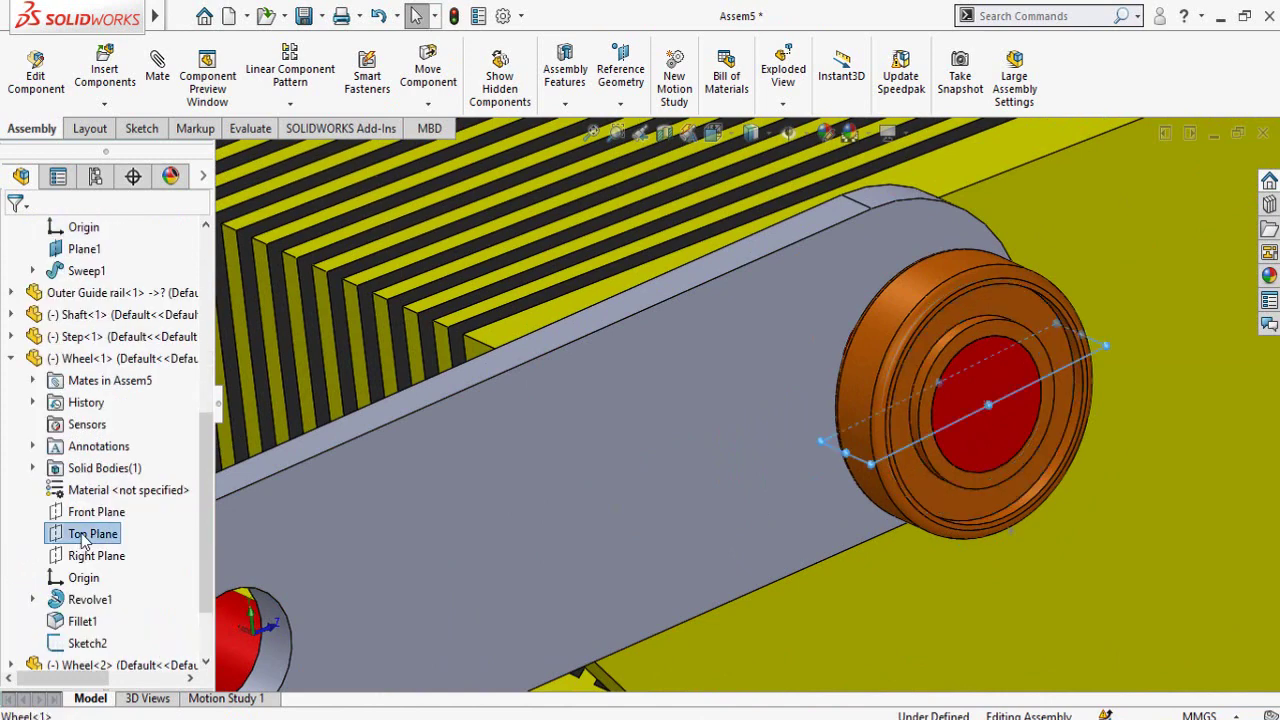
{"action": "left_click", "coordinate": [625, 310]}
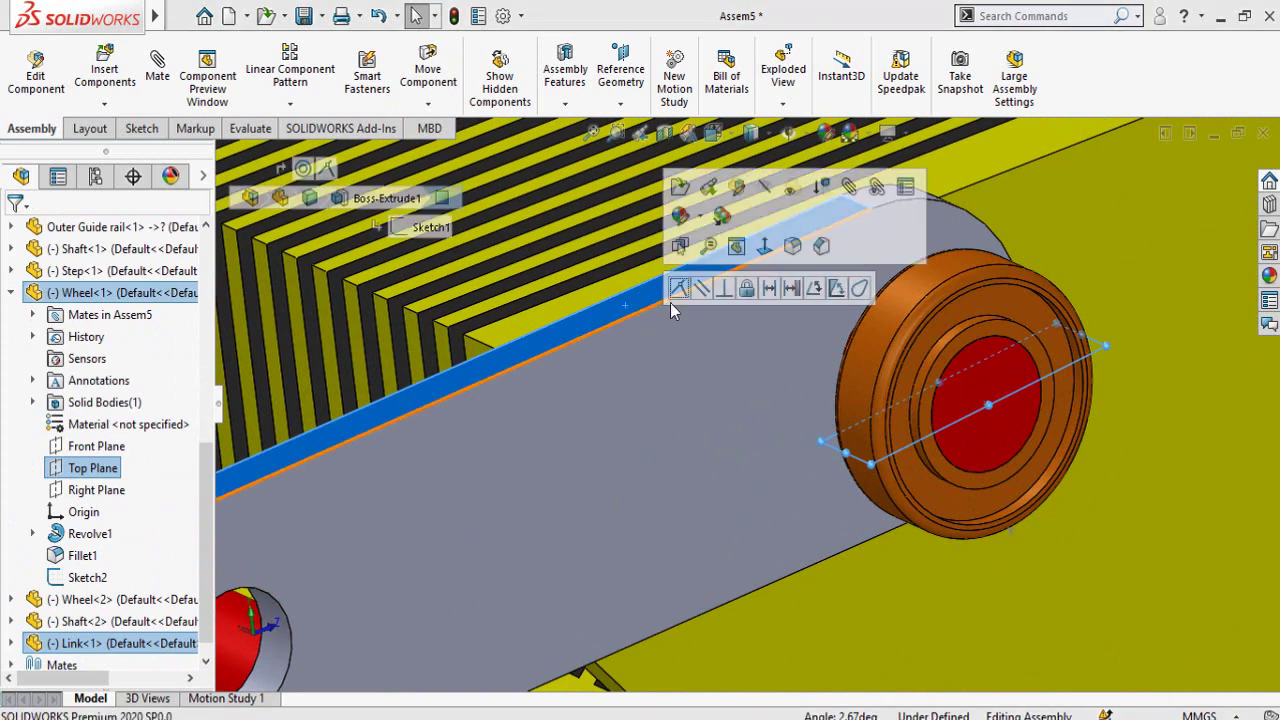
{"action": "left_click", "coordinate": [767, 414]}
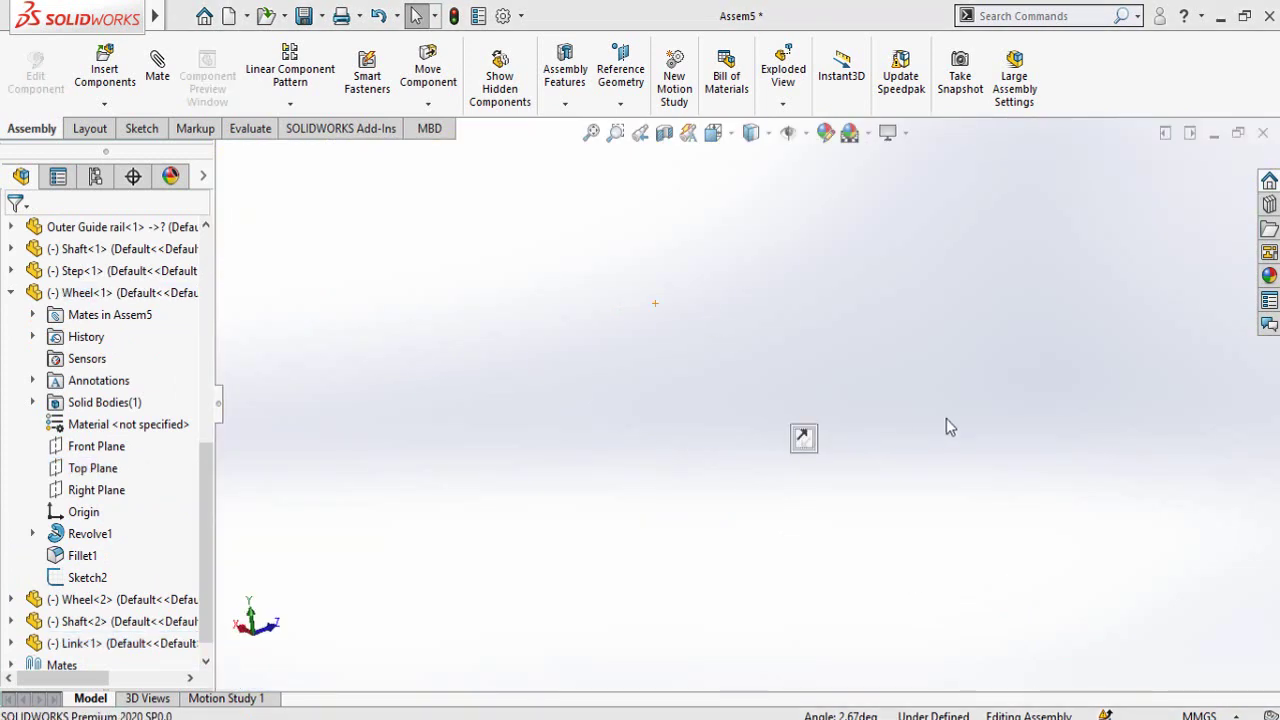
Mate the end face of the Shaft at the Step's upper Wheel coincident with the Inner Guide Rail's flat channel face
{"action": "scroll", "coordinate": [880, 345], "scroll_direction": "down", "scroll_amount": 5}
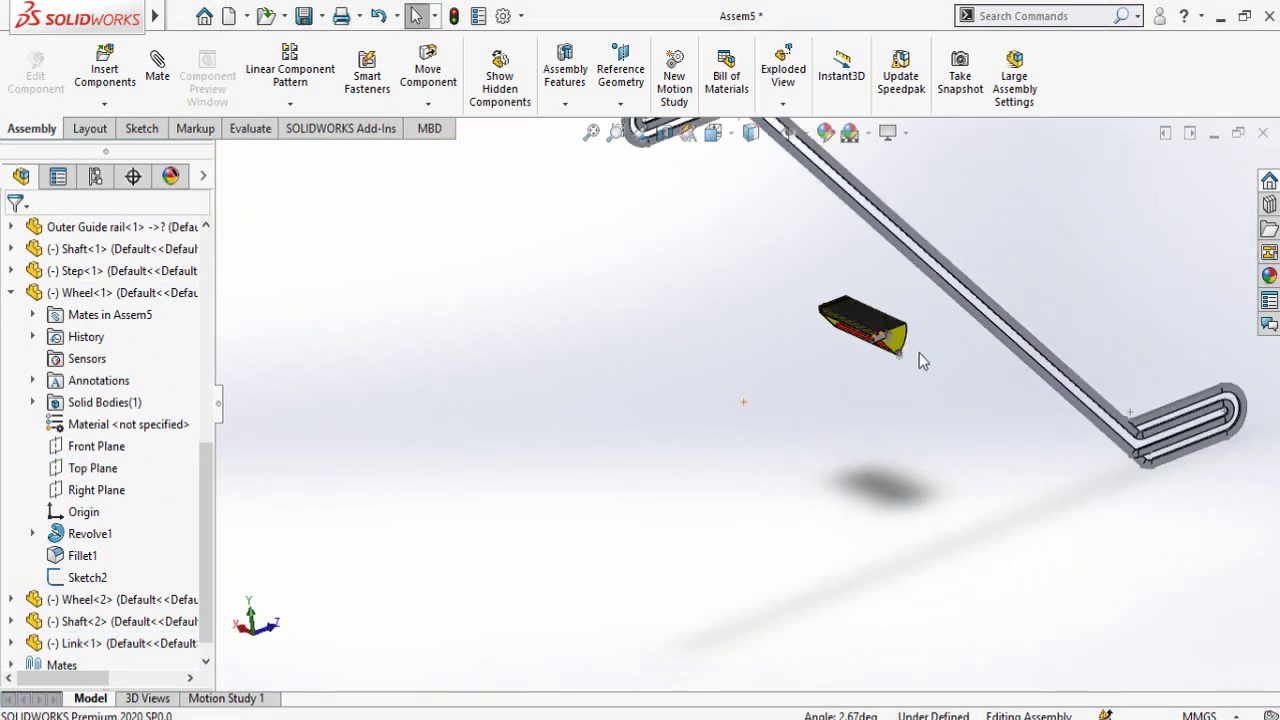
{"action": "middle_click_drag", "start_coordinate": [821, 348], "coordinate": [858, 451]}
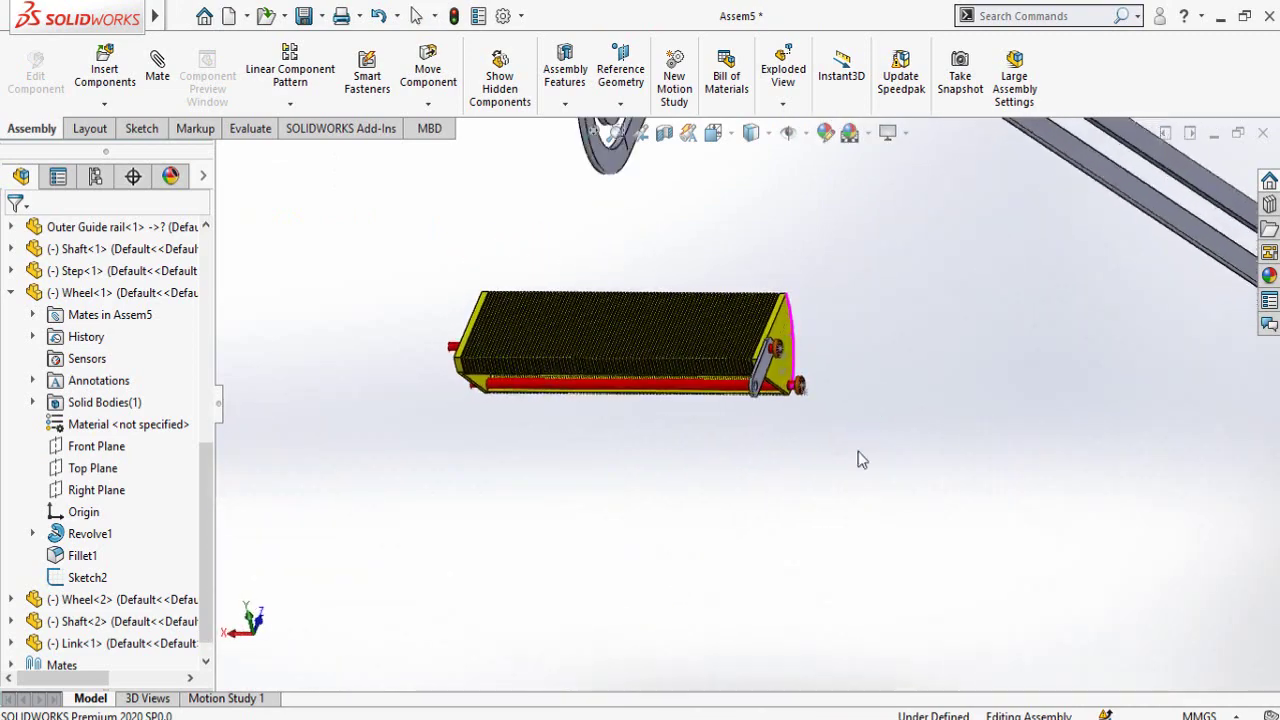
{"action": "scroll", "coordinate": [820, 362], "scroll_direction": "down", "scroll_amount": 8}
{"action": "scroll", "coordinate": [445, 402], "scroll_direction": "down", "scroll_amount": 4}
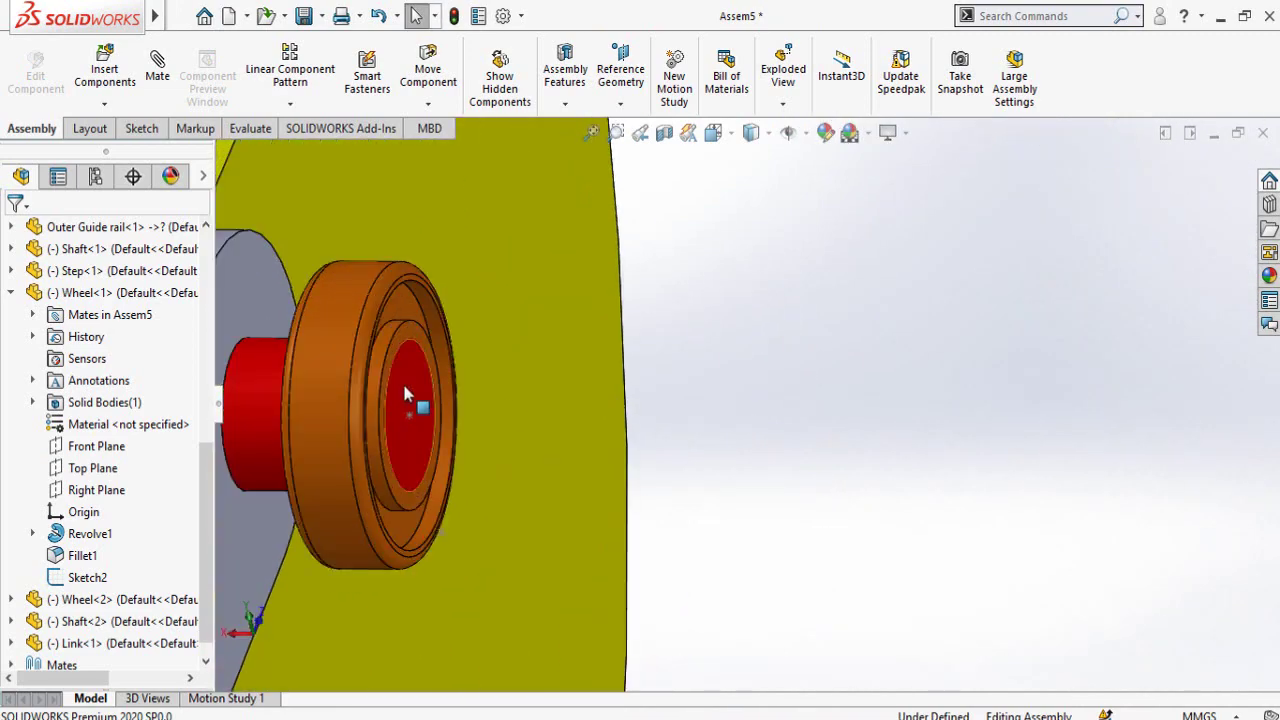
{"action": "left_click", "coordinate": [405, 393]}
{"action": "scroll", "coordinate": [914, 457], "scroll_direction": "up", "scroll_amount": 10}
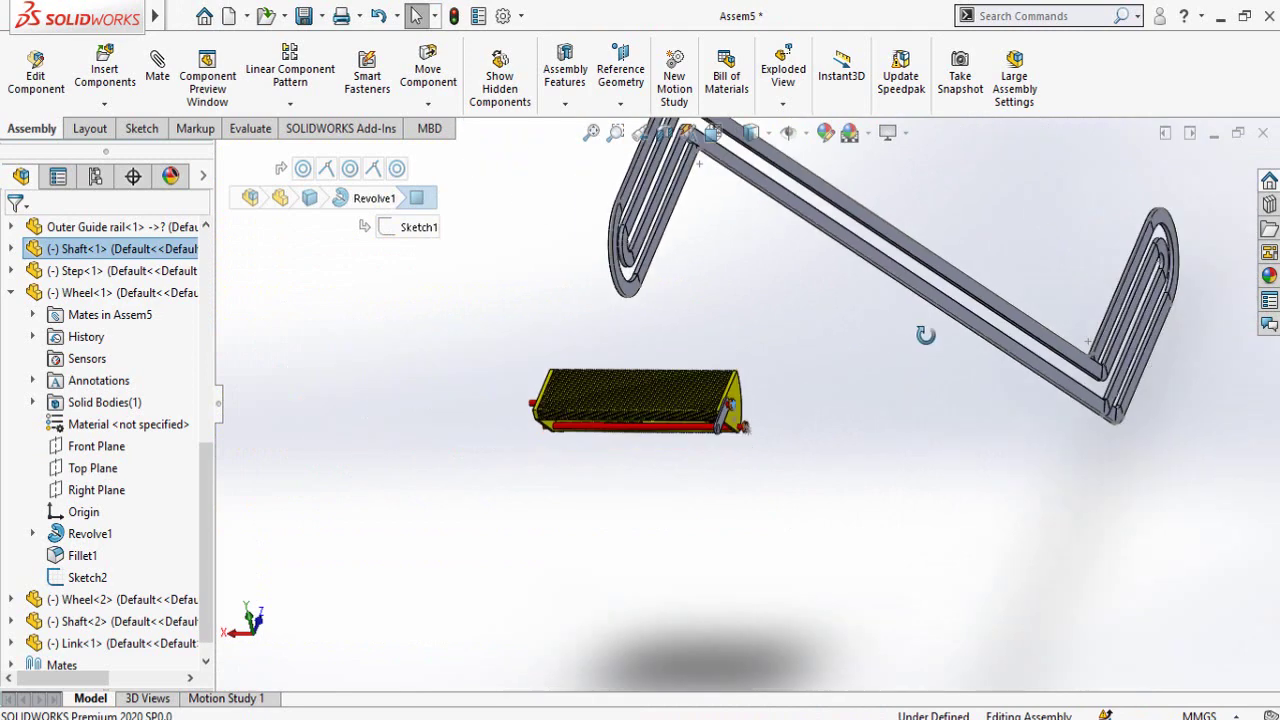
{"action": "middle_click_drag", "start_coordinate": [925, 335], "coordinate": [946, 405]}
{"action": "scroll", "coordinate": [871, 457], "scroll_direction": "down", "scroll_amount": 8}
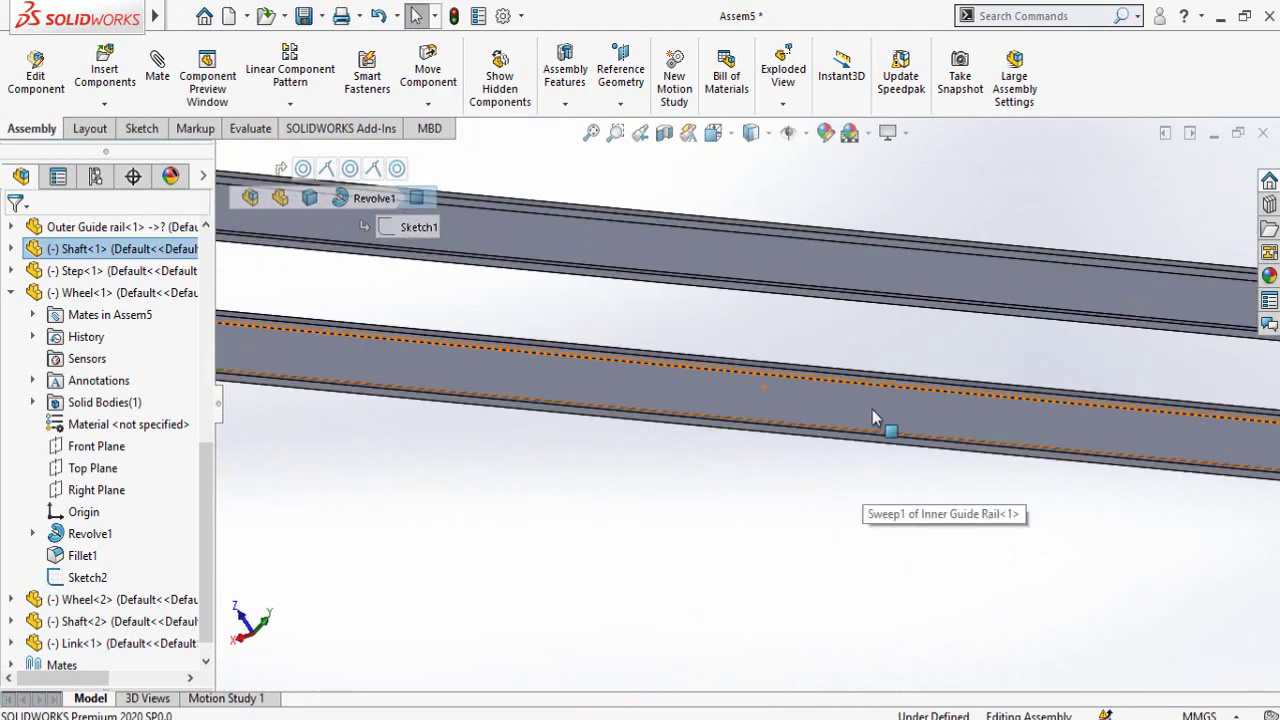
{"action": "left_click", "coordinate": [873, 418]}
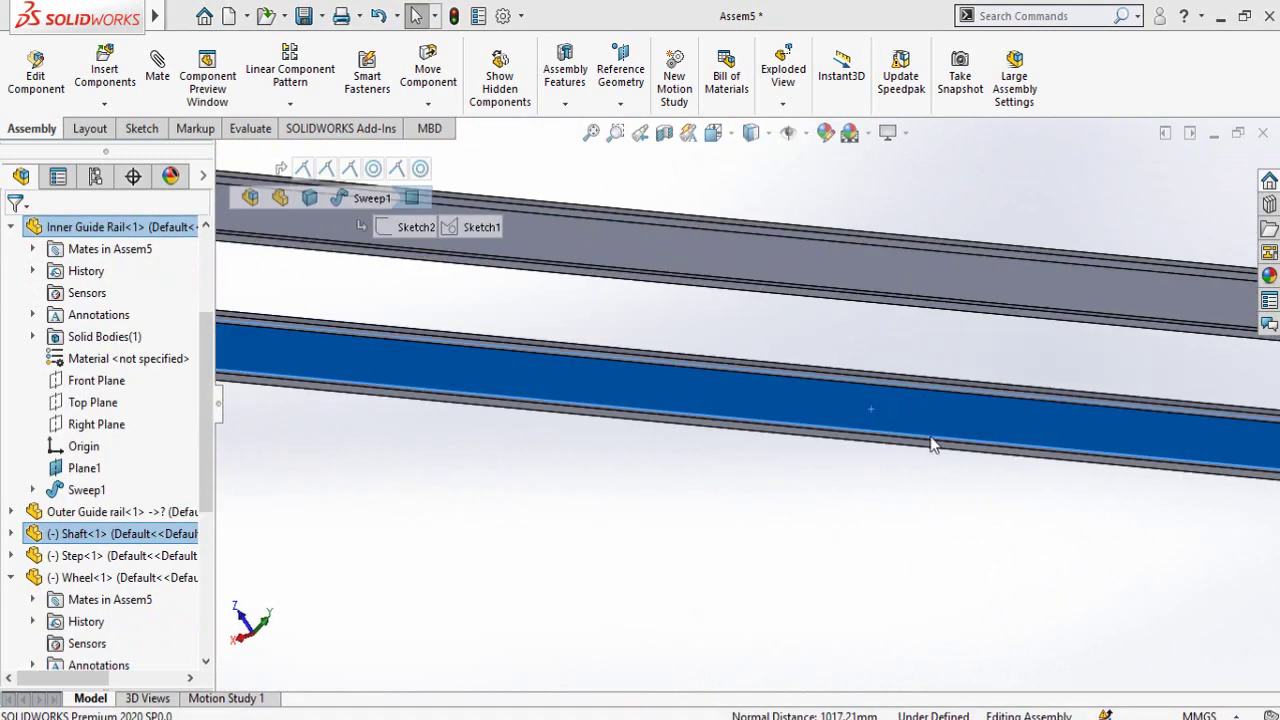
{"action": "left_click", "coordinate": [937, 526]}
In the Right view, move the Step over the inclined guide rails so its Wheels sit roughly at the rail channels
{"action": "scroll", "coordinate": [686, 478], "scroll_direction": "up", "scroll_amount": 3}
{"action": "scroll", "coordinate": [686, 478], "scroll_direction": "up", "scroll_amount": 3}
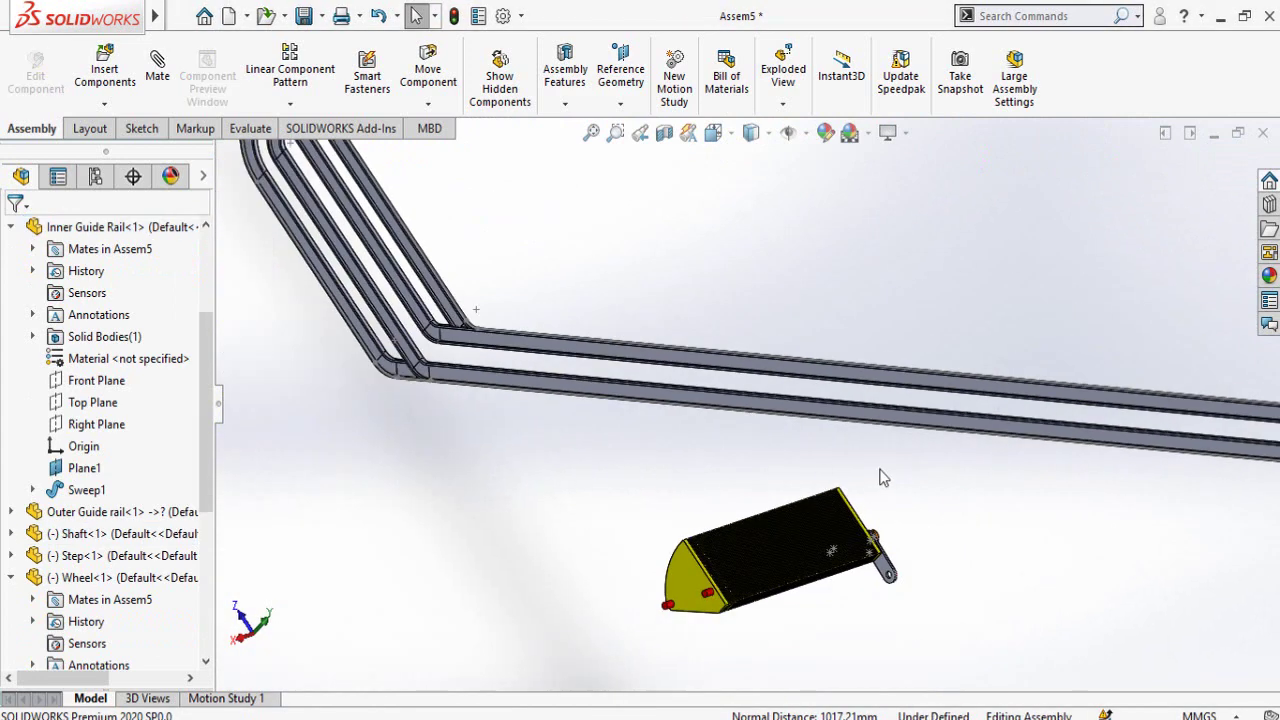
{"action": "middle_click_drag", "start_coordinate": [686, 478], "coordinate": [1006, 521]}
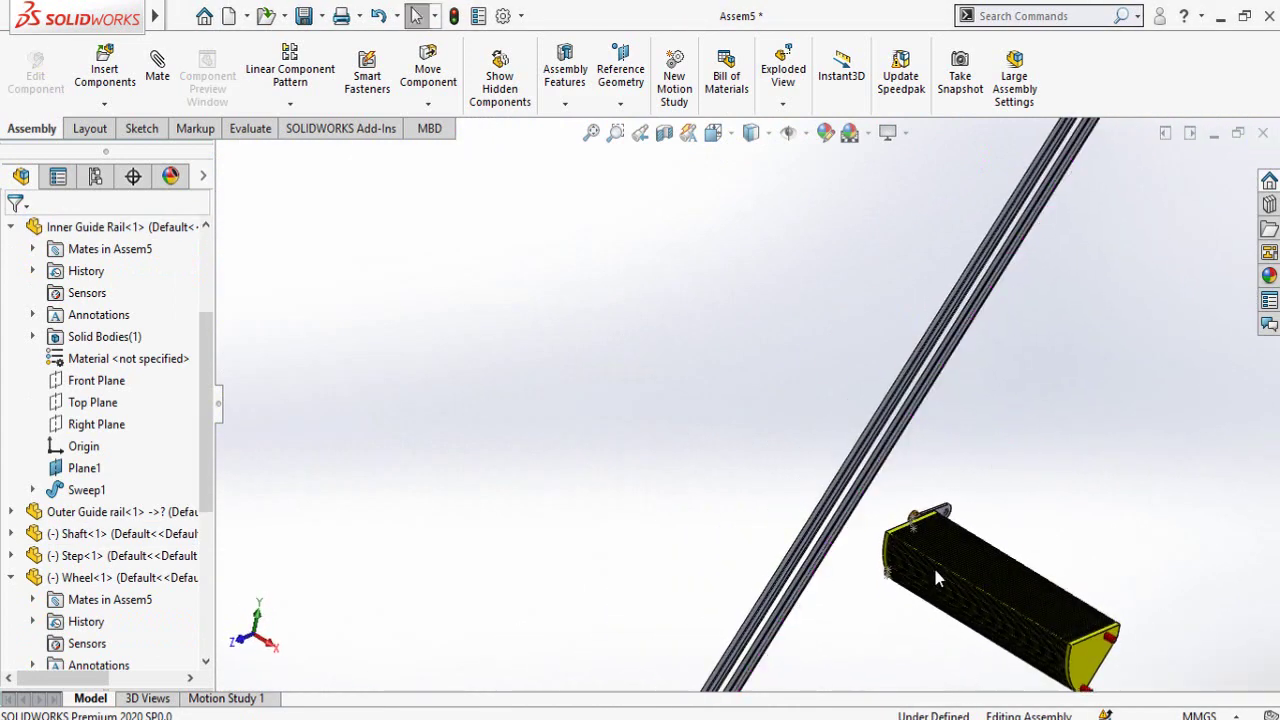
{"action": "scroll", "coordinate": [936, 570], "scroll_direction": "down", "scroll_amount": 3}
{"action": "left_click_drag", "start_coordinate": [1168, 658], "coordinate": [1121, 585]}
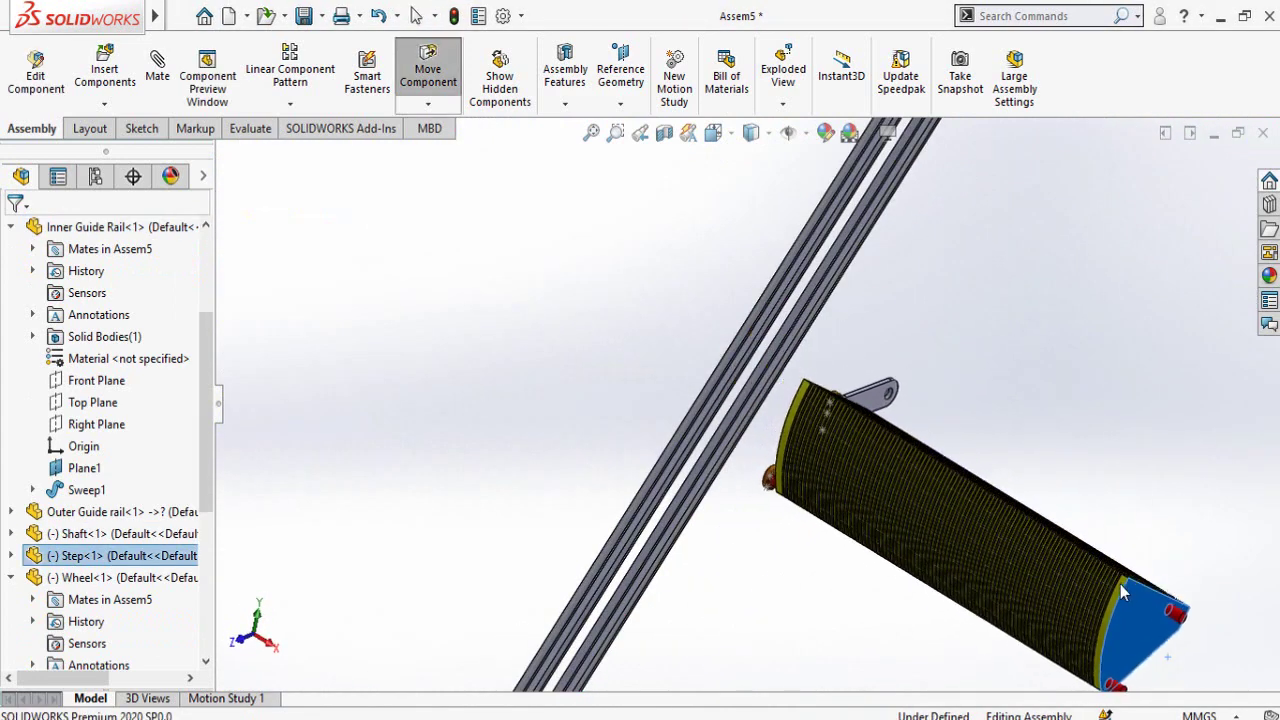
{"action": "key", "text": "space"}
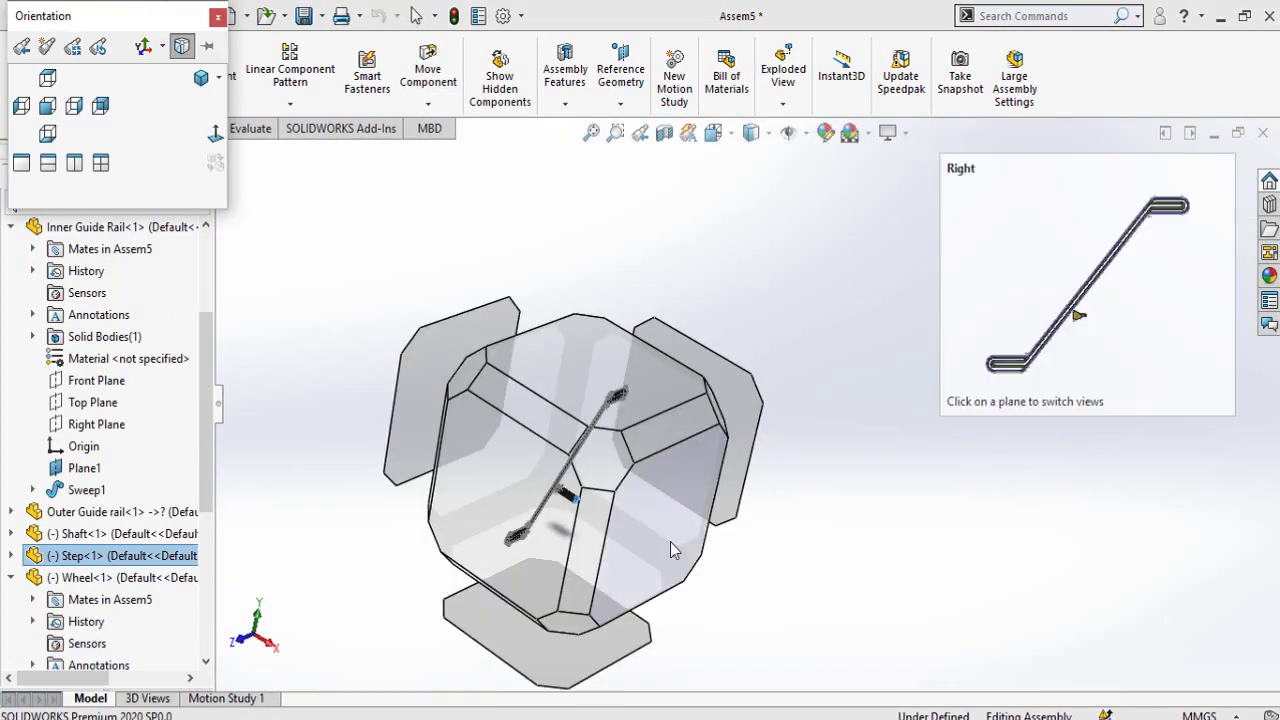
{"action": "left_click", "coordinate": [670, 548]}
{"action": "scroll", "coordinate": [640, 515], "scroll_direction": "down", "scroll_amount": 4}
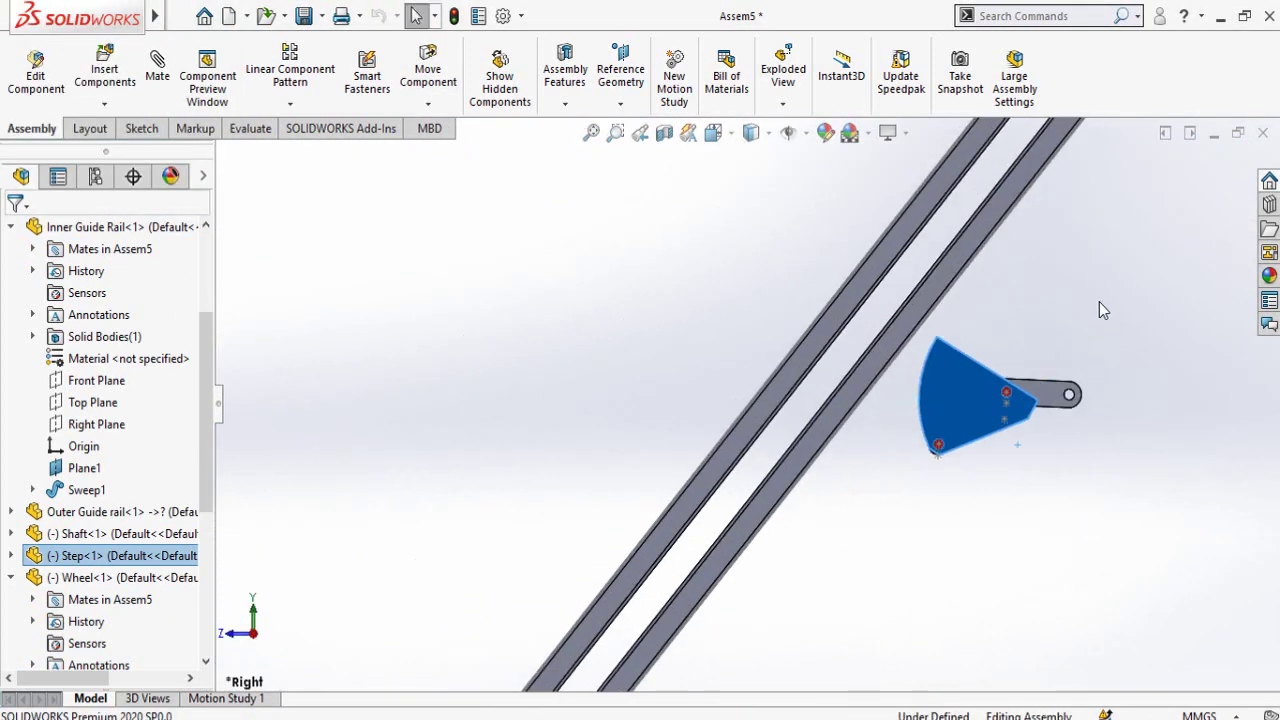
{"action": "scroll", "coordinate": [1100, 303], "scroll_direction": "down", "scroll_amount": 3}
{"action": "left_click_drag", "start_coordinate": [754, 414], "coordinate": [627, 117]}
{"action": "mouse_move", "coordinate": [643, 198]}
{"action": "left_mouse_down"}
{"action": "mouse_move", "coordinate": [650, 228]}
{"action": "mouse_move", "coordinate": [637, 220]}
{"action": "left_mouse_up"}
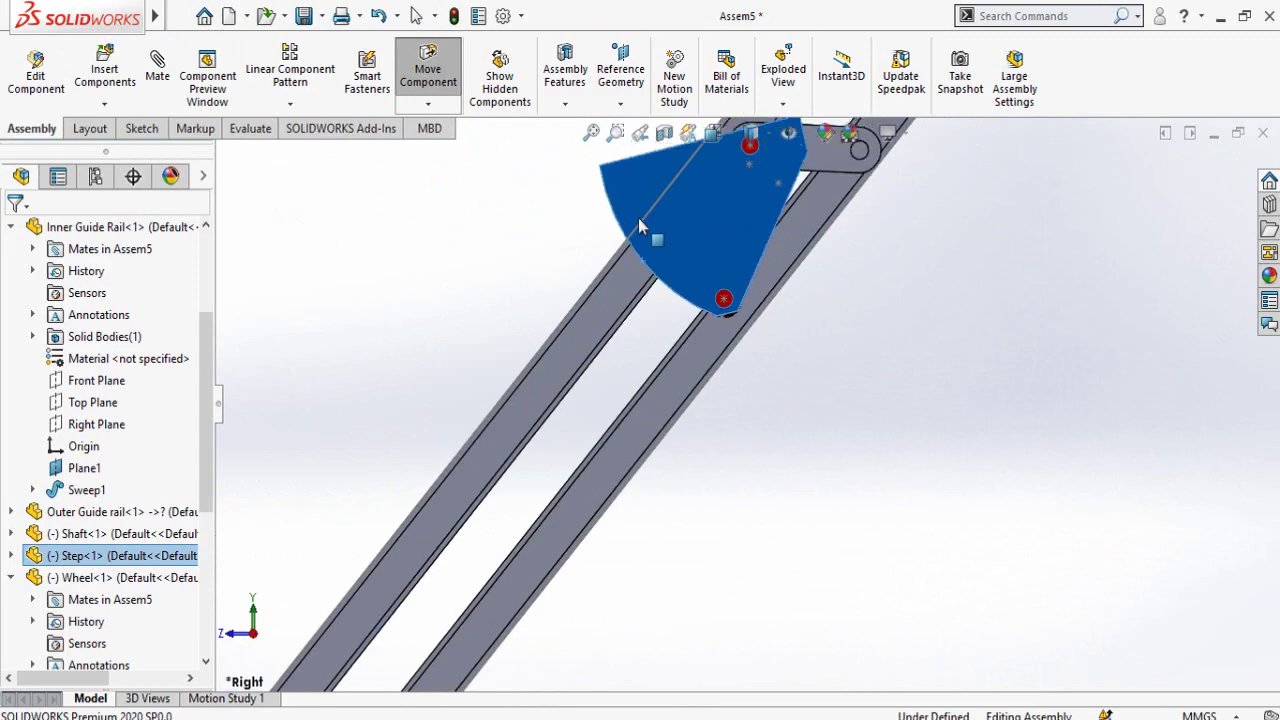
{"action": "left_click", "coordinate": [839, 381]}
Show Sketch1, the path sketch under Sweep1 of the Inner Guide Rail
{"action": "scroll", "coordinate": [838, 390], "scroll_direction": "up", "scroll_amount": 3}
{"action": "scroll", "coordinate": [814, 262], "scroll_direction": "down", "scroll_amount": 4}
{"action": "middle_click_drag", "start_coordinate": [680, 382], "coordinate": [521, 417]}
{"action": "scroll", "coordinate": [521, 409], "scroll_direction": "down", "scroll_amount": 4}
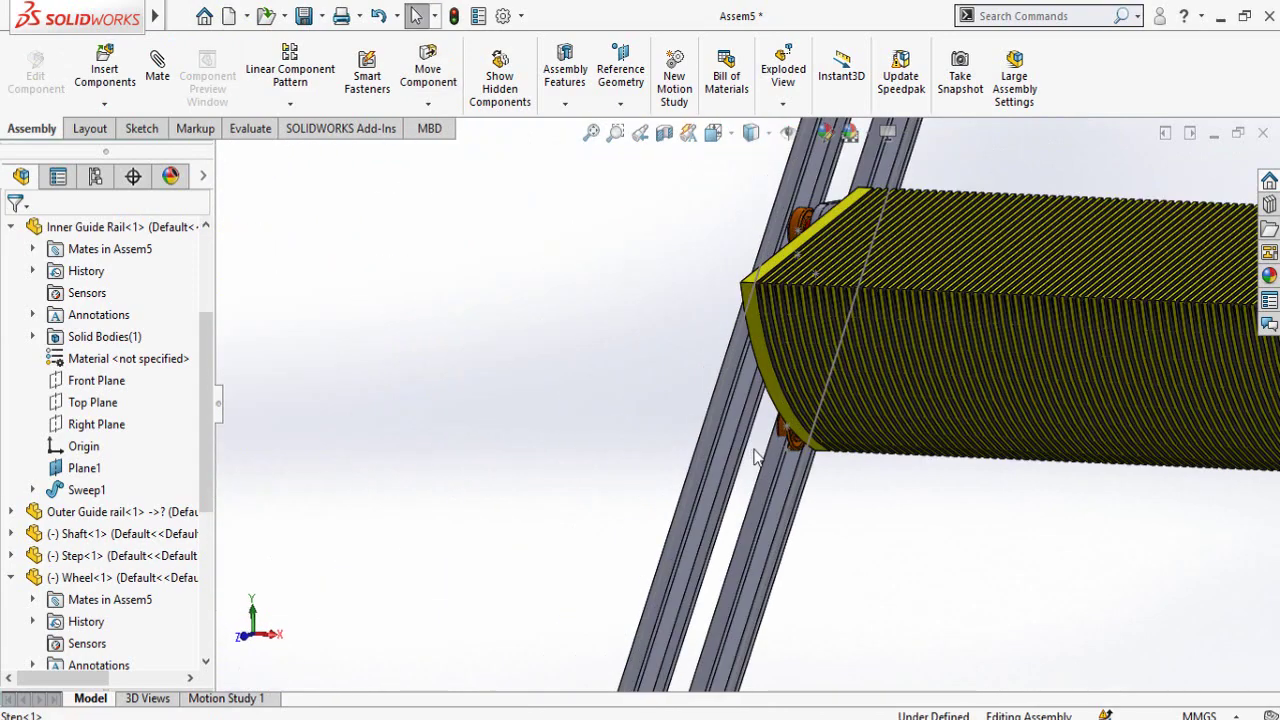
{"action": "middle_click_drag", "start_coordinate": [754, 452], "coordinate": [930, 470]}
{"action": "scroll", "coordinate": [618, 405], "scroll_direction": "down", "scroll_amount": 5}
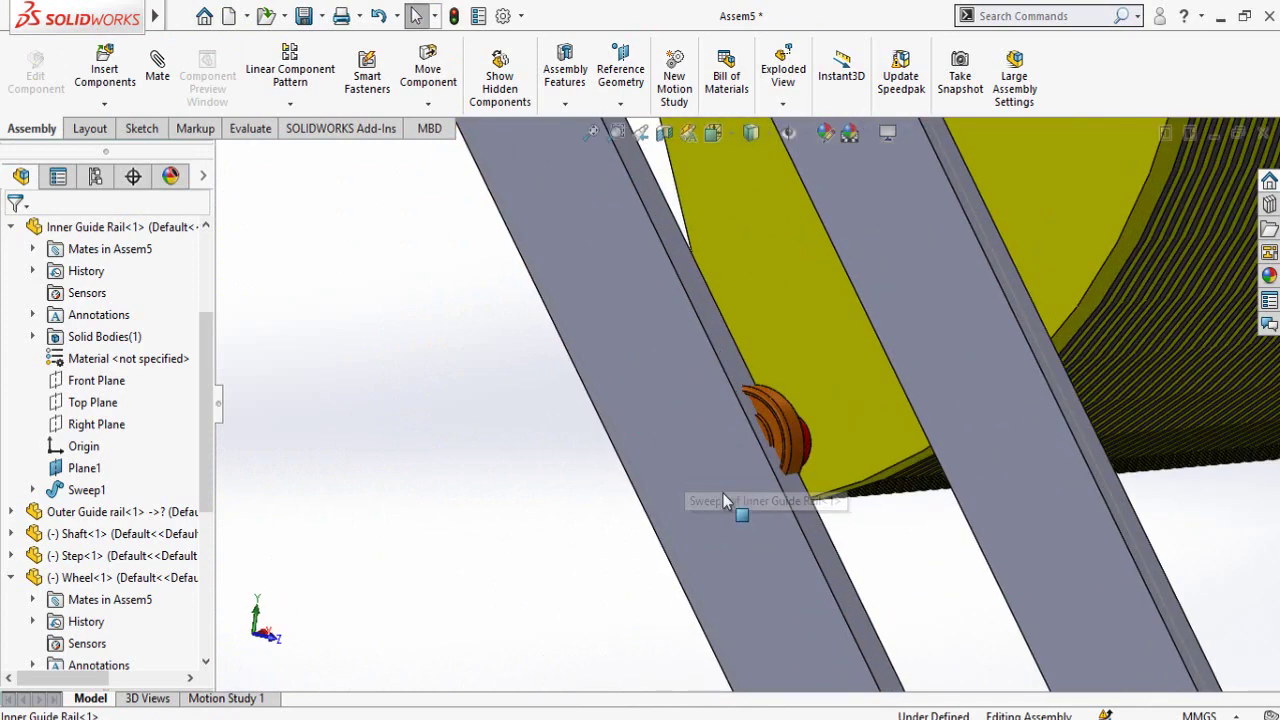
{"action": "middle_click_drag", "start_coordinate": [723, 493], "coordinate": [591, 382]}
{"action": "left_click", "coordinate": [654, 552]}
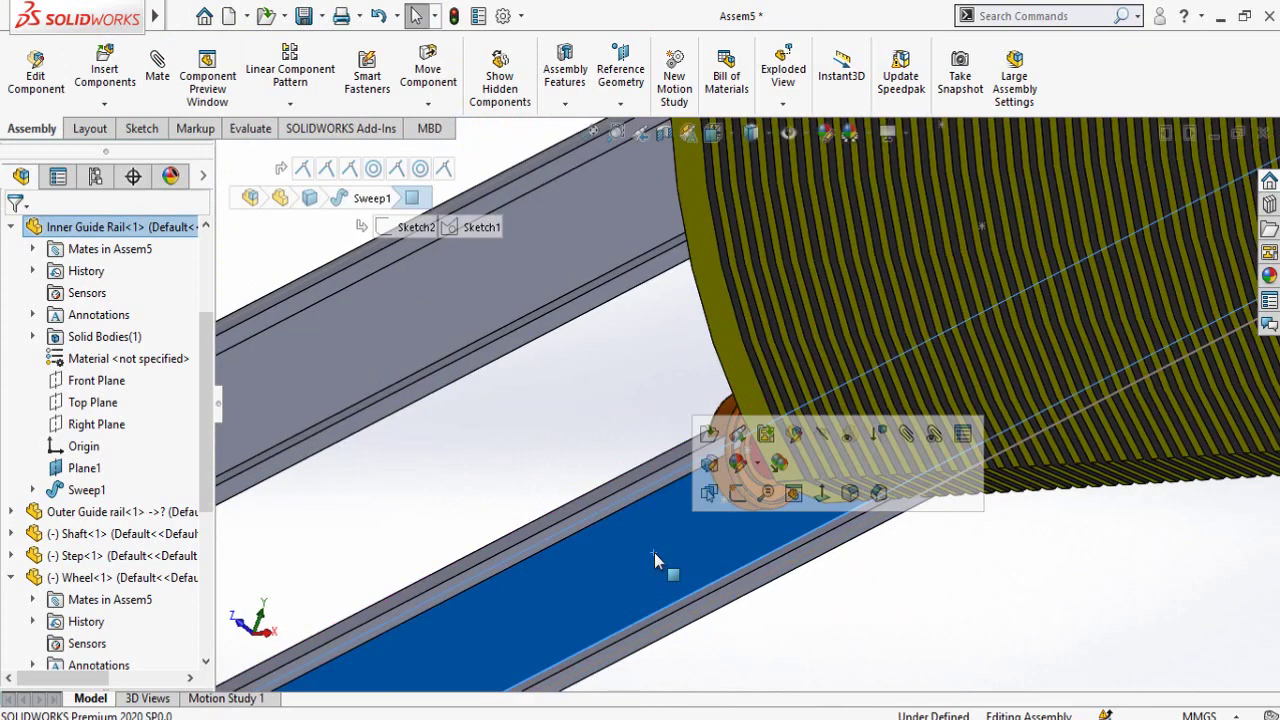
{"action": "left_click", "coordinate": [33, 490]}
{"action": "left_click", "coordinate": [100, 535]}
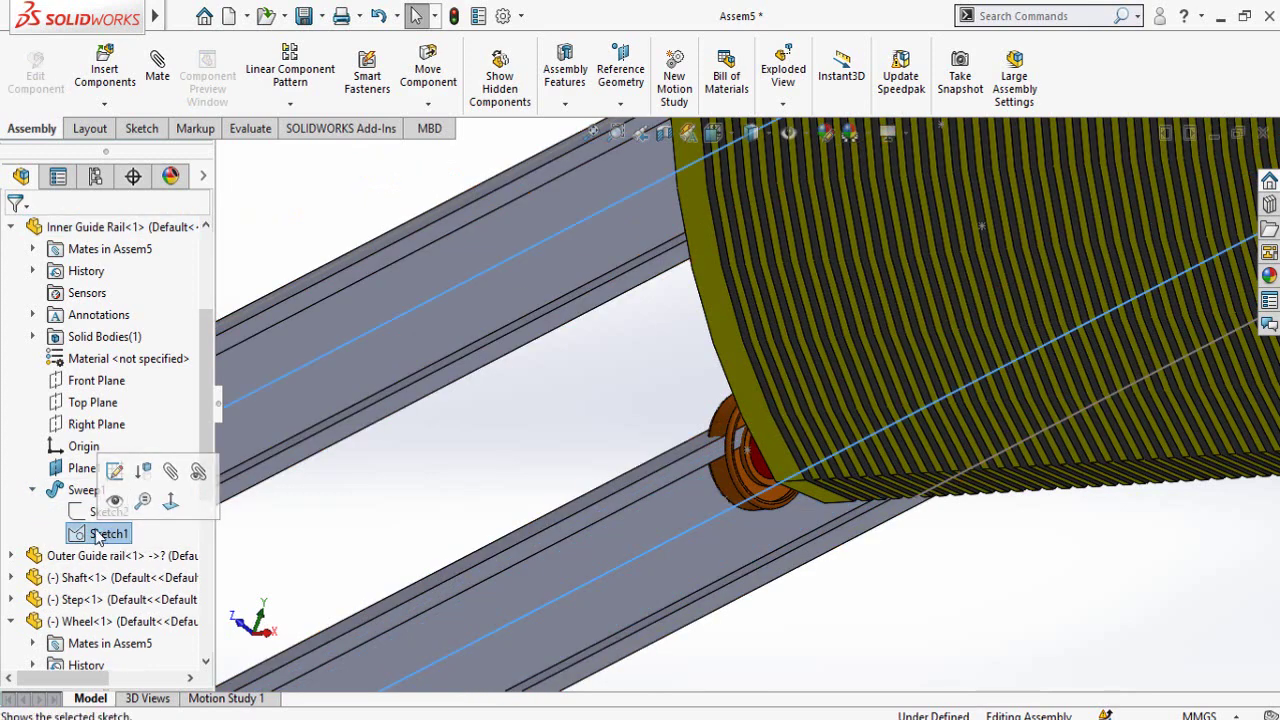
{"action": "left_click", "coordinate": [463, 457]}
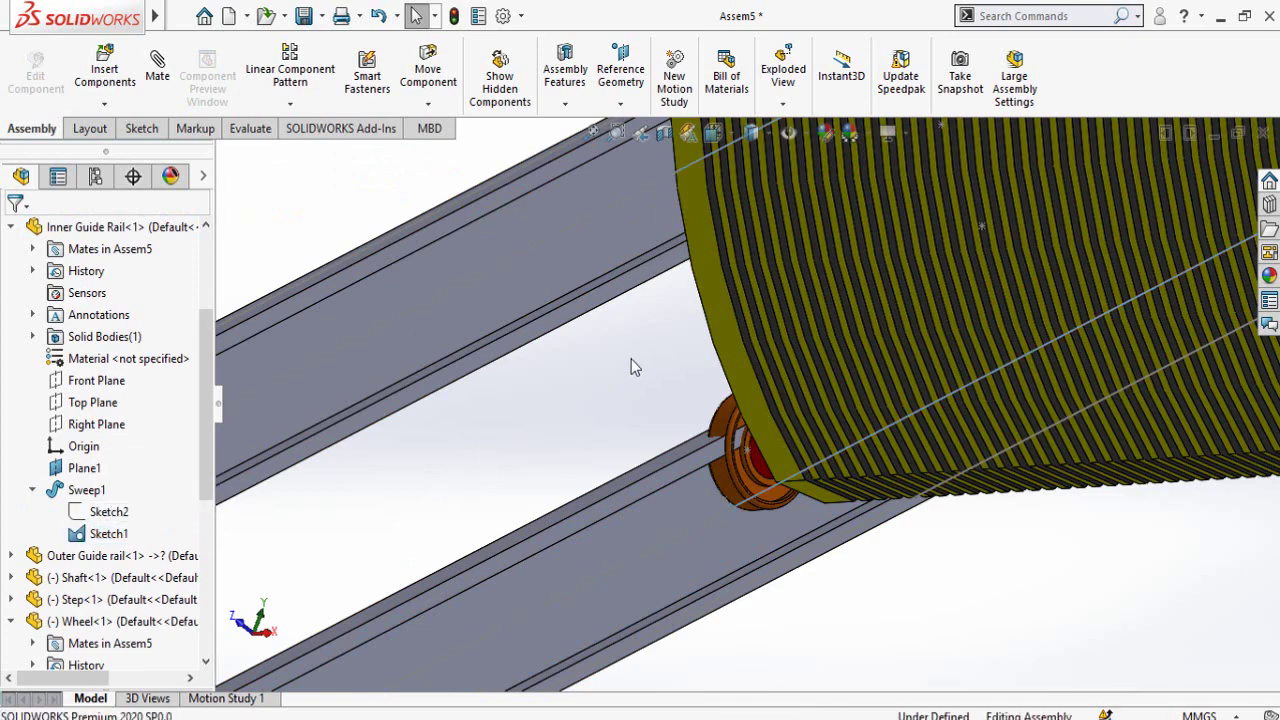
Set up a Path Mate with the end centre point of the Shaft at the Step's lower Wheel as component vertex
{"action": "scroll", "coordinate": [668, 328], "scroll_direction": "down", "scroll_amount": 4}
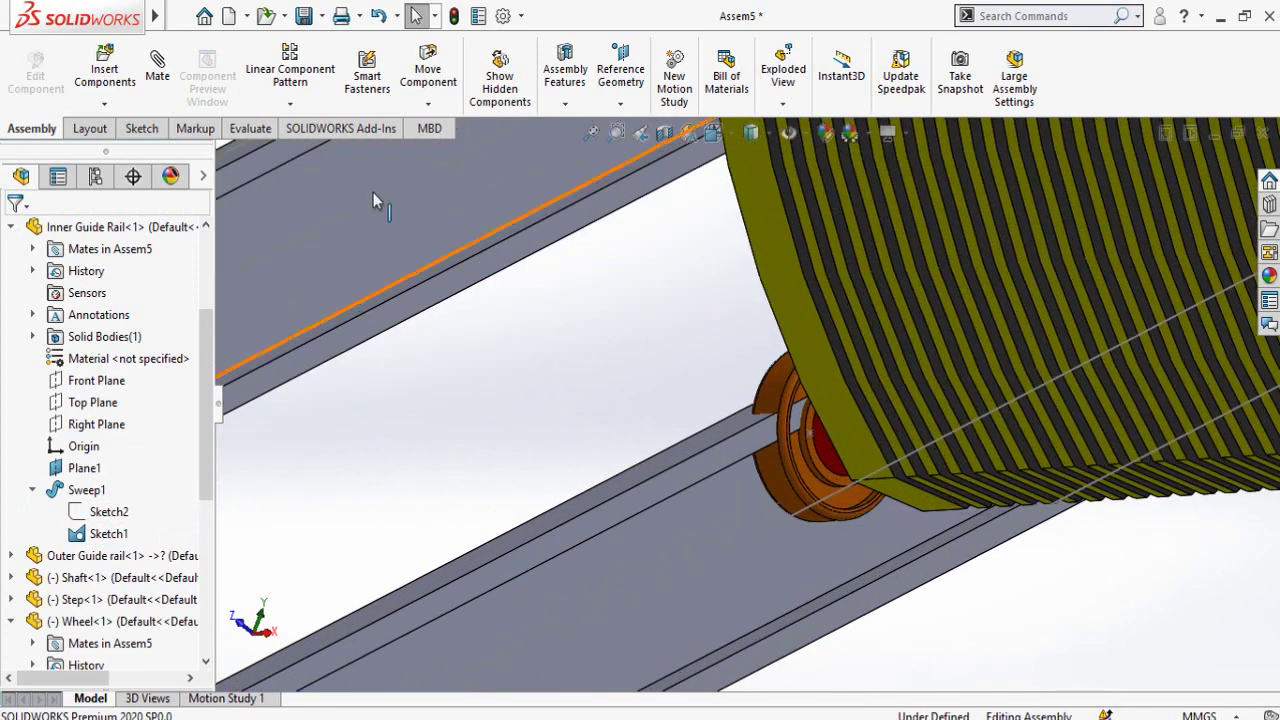
{"action": "left_click", "coordinate": [157, 80]}
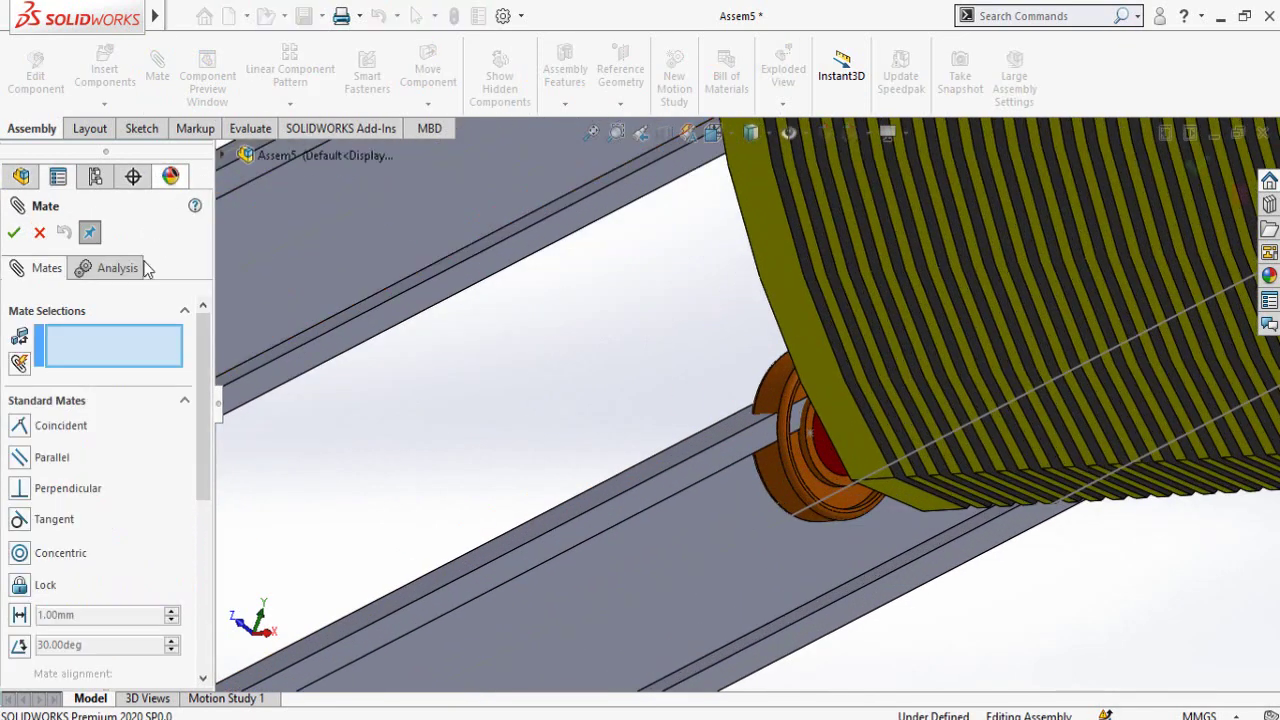
{"action": "scroll", "coordinate": [8, 477], "scroll_direction": "down", "scroll_amount": 3}
{"action": "left_click", "coordinate": [30, 527]}
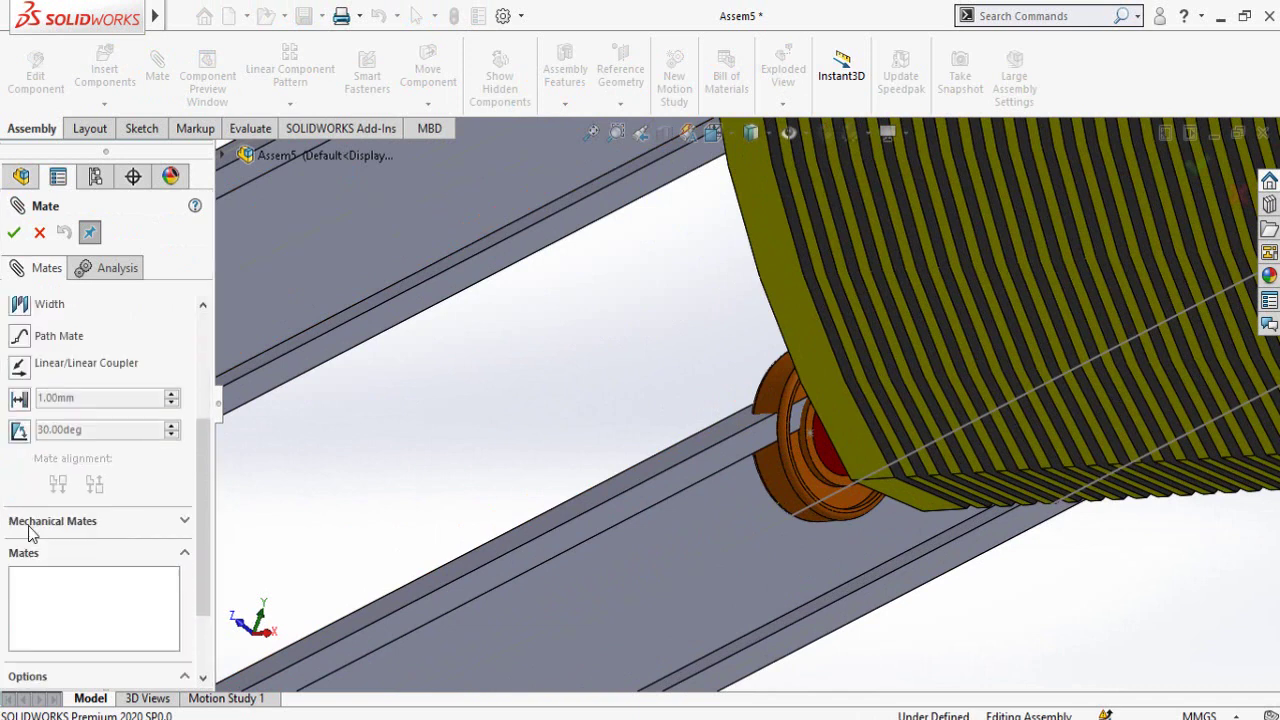
{"action": "scroll", "coordinate": [5, 470], "scroll_direction": "up", "scroll_amount": 4}
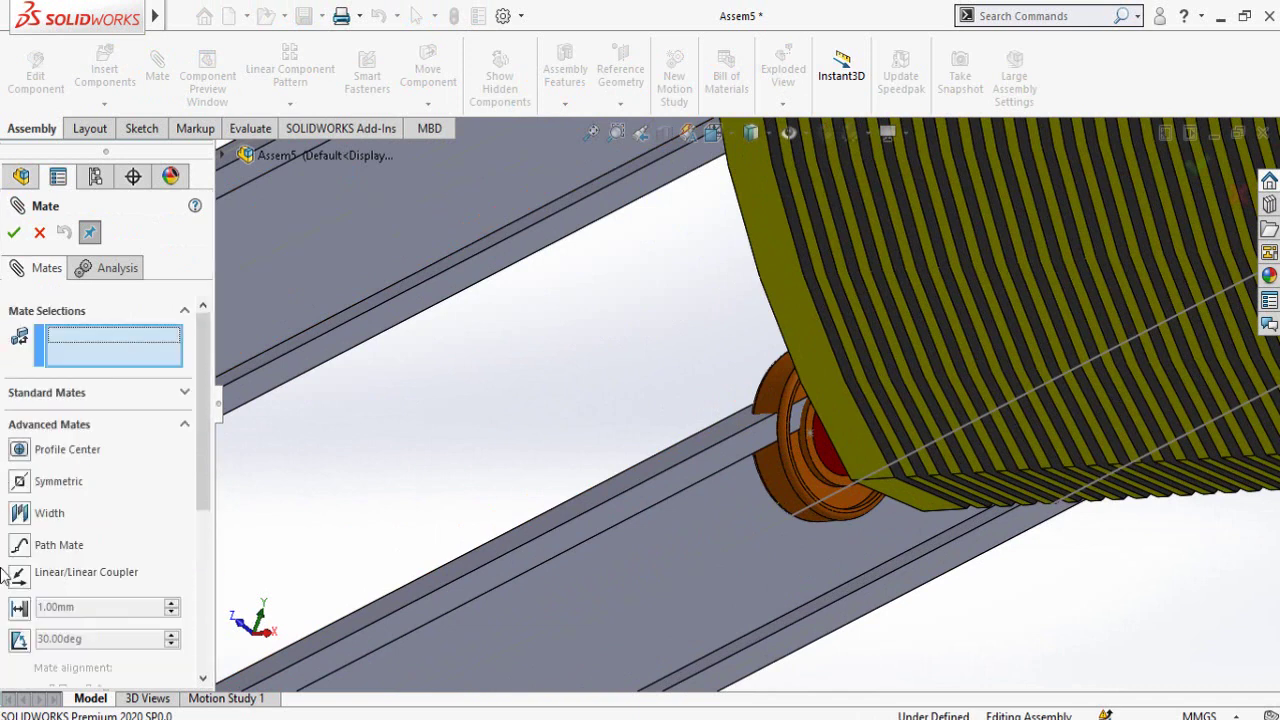
{"action": "left_click", "coordinate": [22, 545]}
{"action": "scroll", "coordinate": [817, 461], "scroll_direction": "down", "scroll_amount": 2}
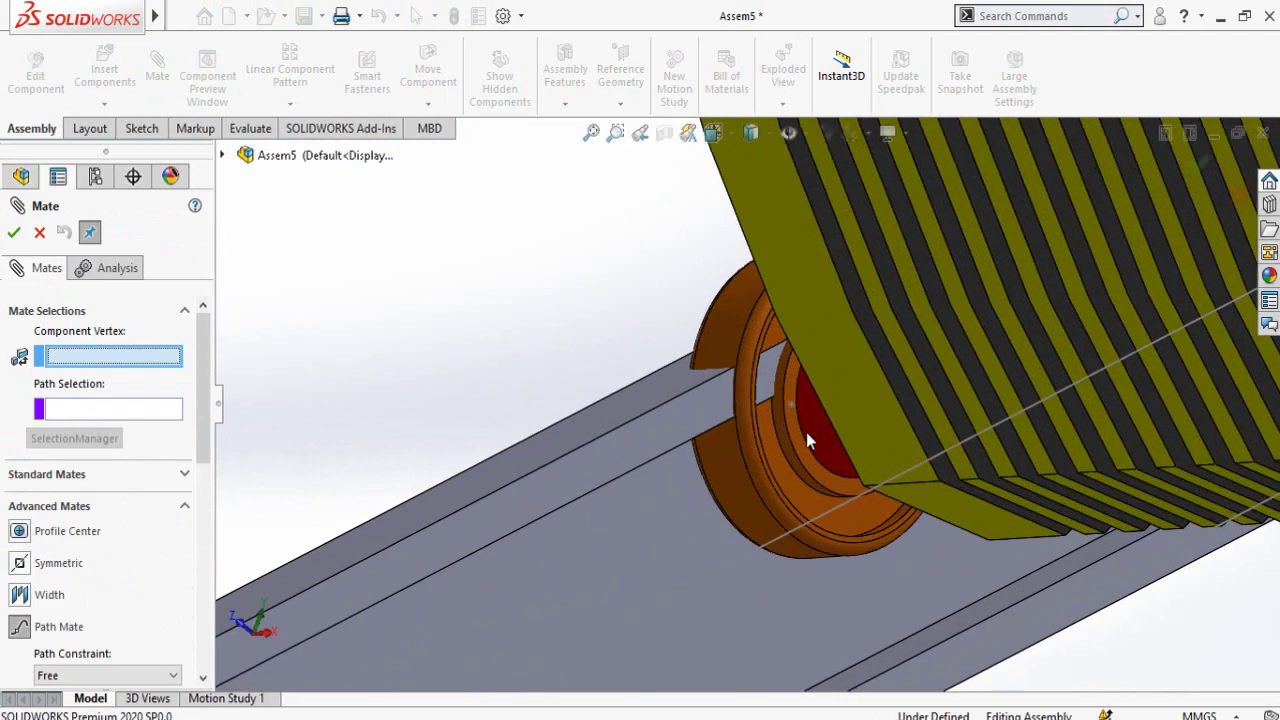
{"action": "left_click", "coordinate": [786, 407]}
{"action": "mouse_move", "coordinate": [790, 415]}
{"action": "middle_mouse_down"}
{"action": "mouse_move", "coordinate": [985, 443]}
{"action": "mouse_move", "coordinate": [810, 451]}
{"action": "middle_mouse_up"}
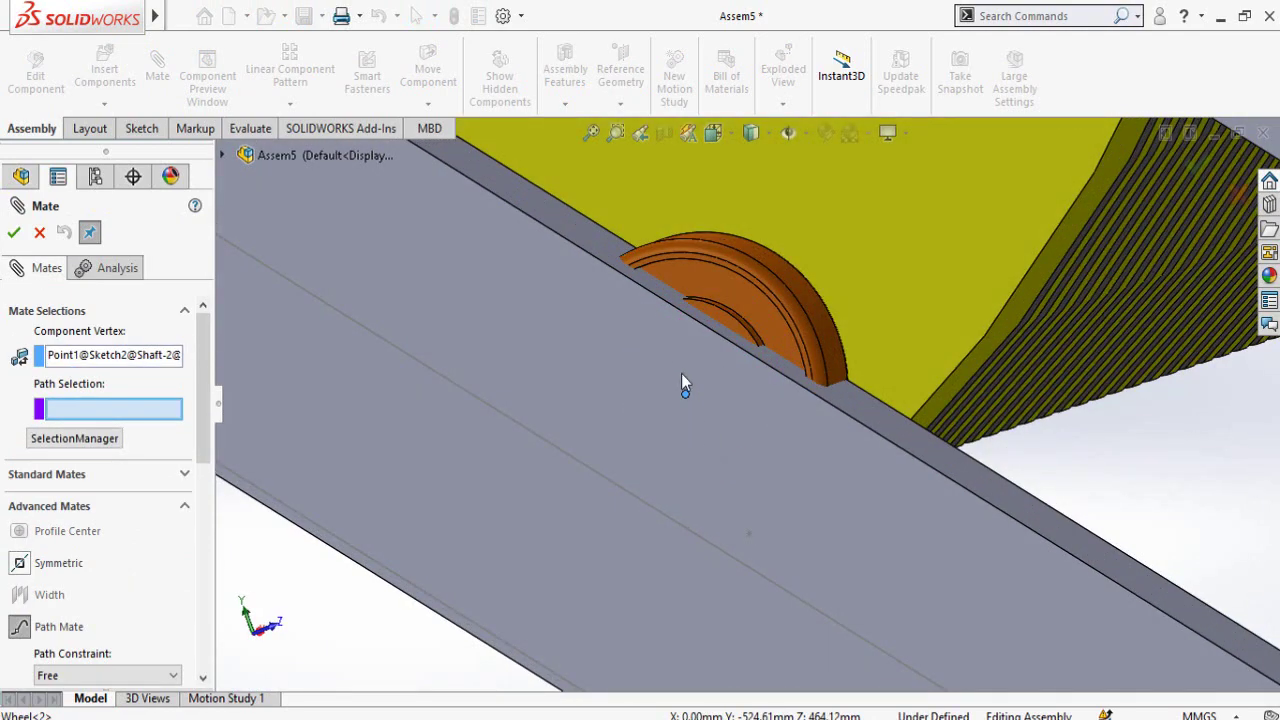
Use the Inner Guide Rail's Sketch1 closed loop as the path selection and complete the Path Mate with a Free path constraint
{"action": "middle_click_drag", "start_coordinate": [730, 444], "coordinate": [612, 382]}
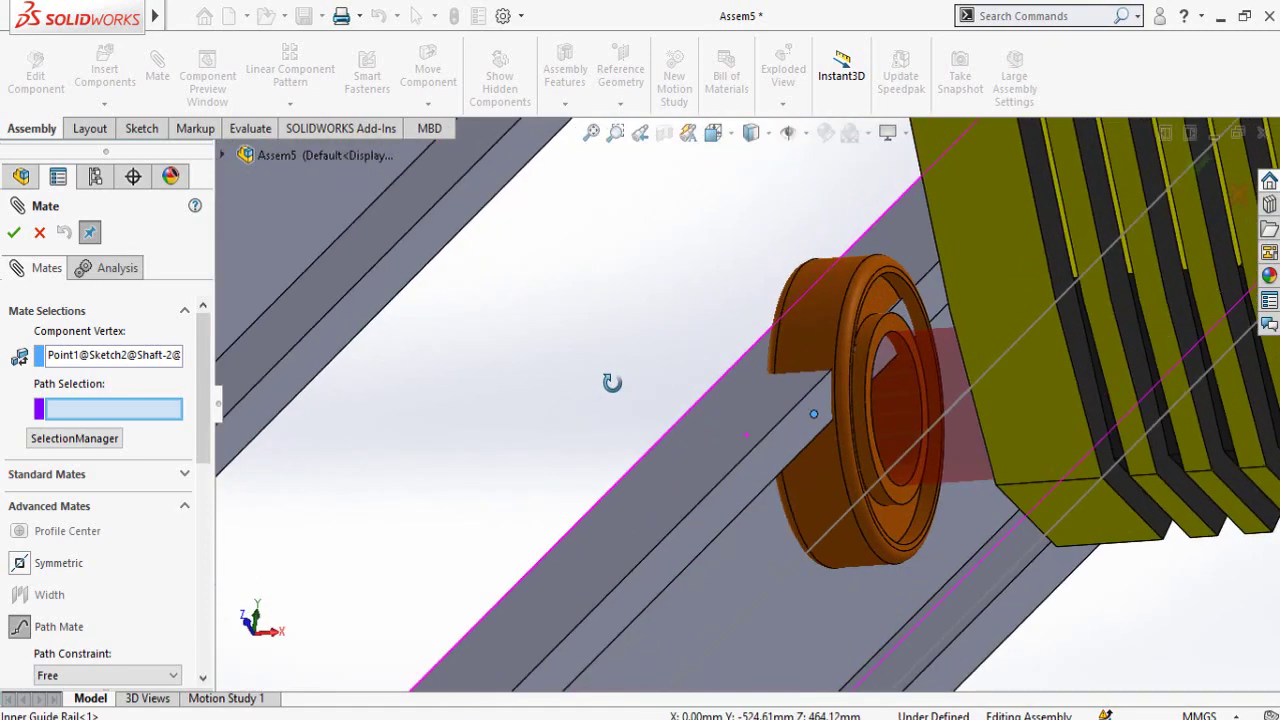
{"action": "left_click", "coordinate": [68, 444]}
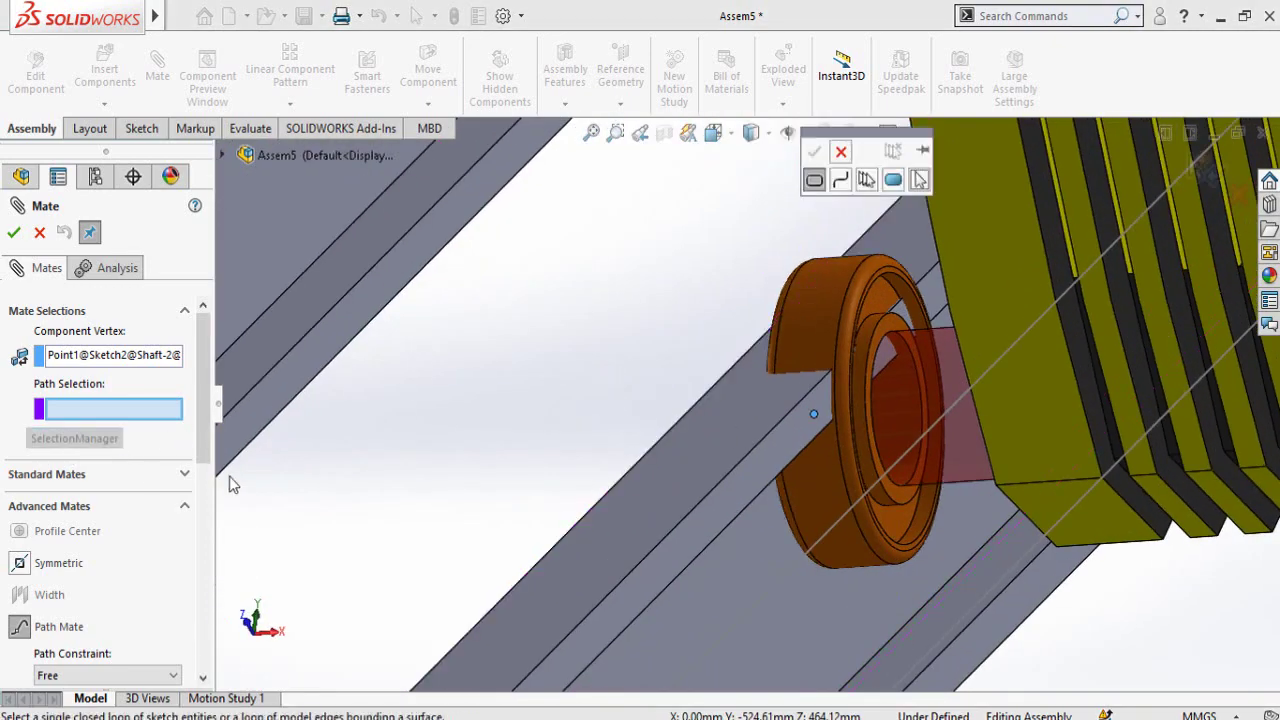
{"action": "left_click", "coordinate": [764, 600]}
{"action": "scroll", "coordinate": [801, 507], "scroll_direction": "up", "scroll_amount": 15}
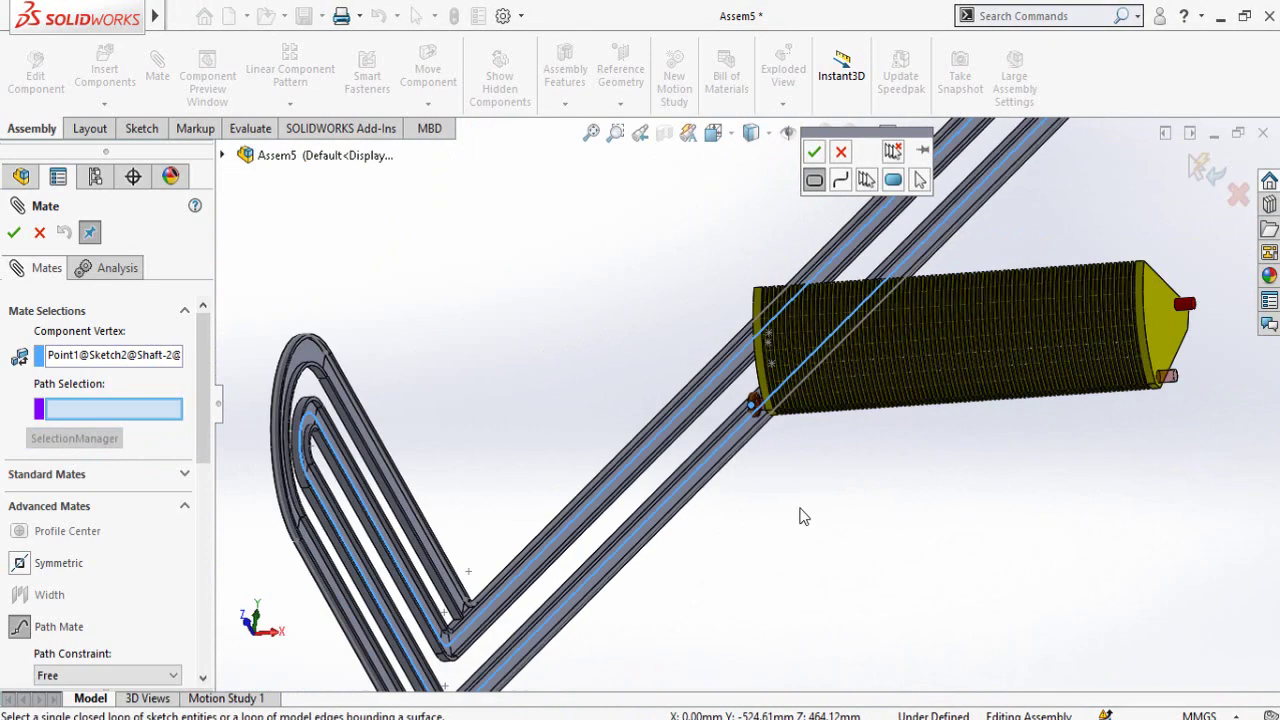
{"action": "middle_click_drag", "start_coordinate": [944, 473], "coordinate": [908, 500]}
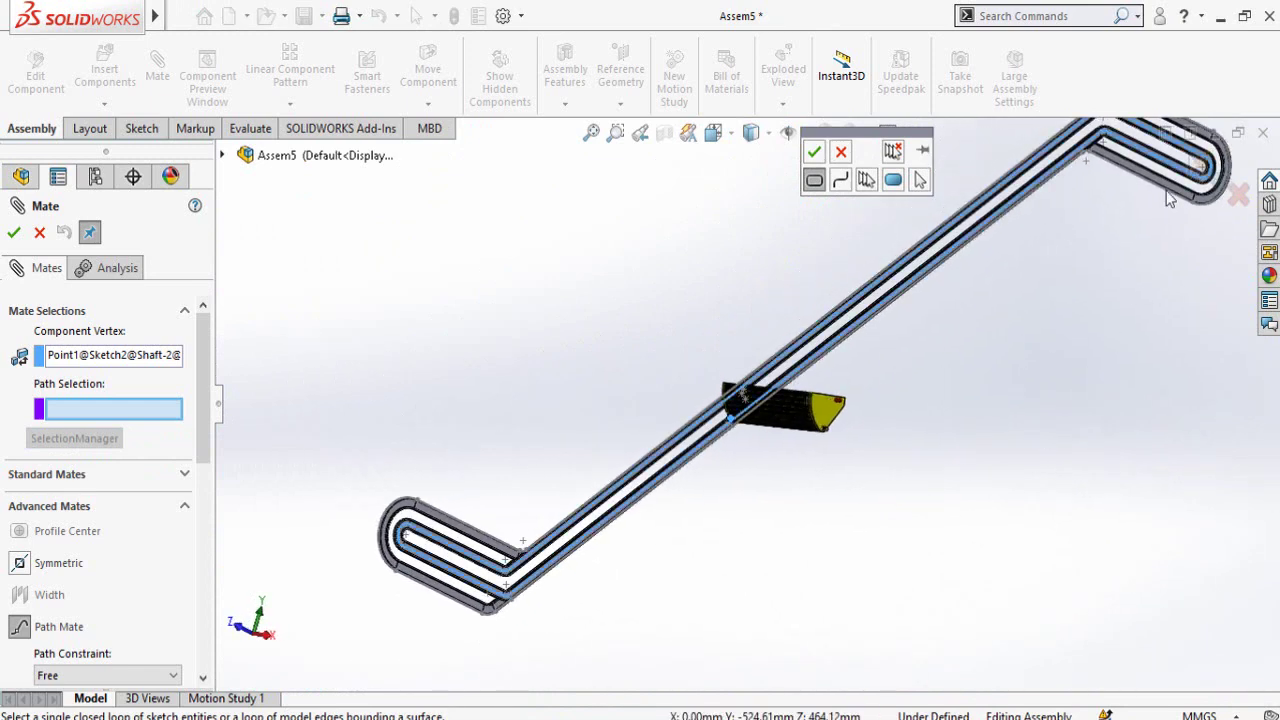
{"action": "scroll", "coordinate": [1168, 197], "scroll_direction": "down", "scroll_amount": 1}
{"action": "scroll", "coordinate": [600, 470], "scroll_direction": "down", "scroll_amount": 2}
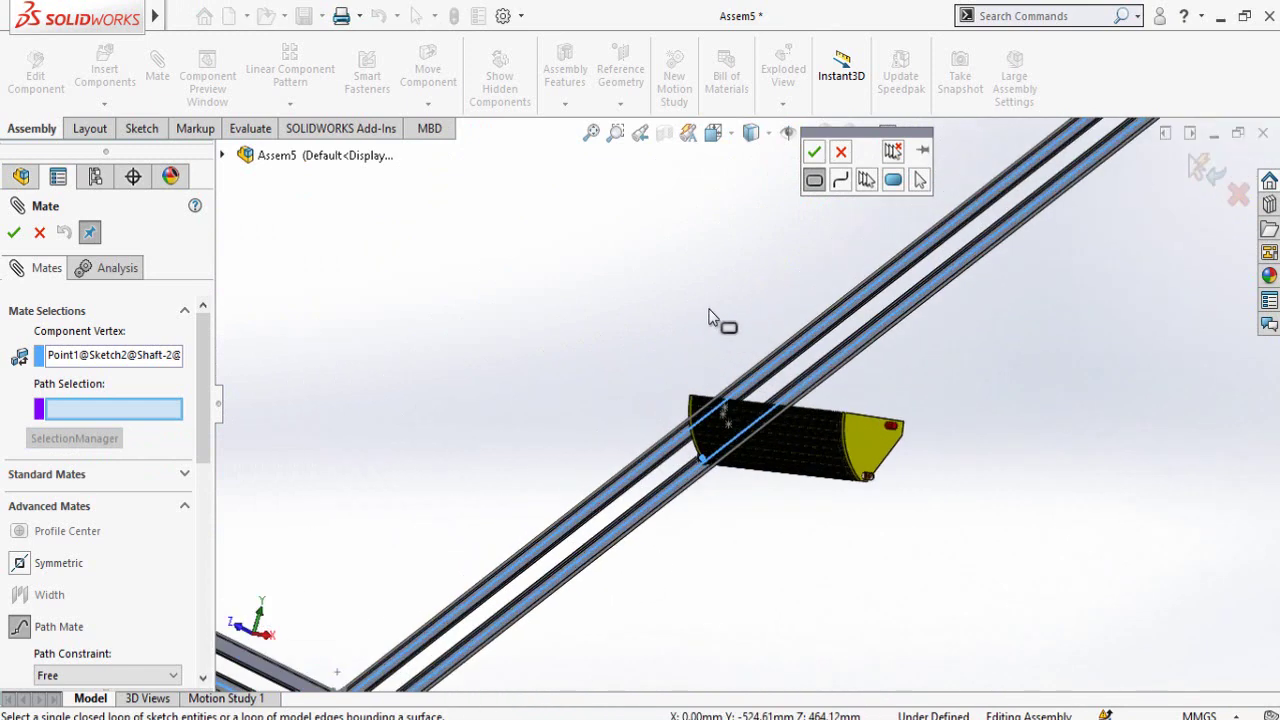
{"action": "left_click", "coordinate": [811, 152]}
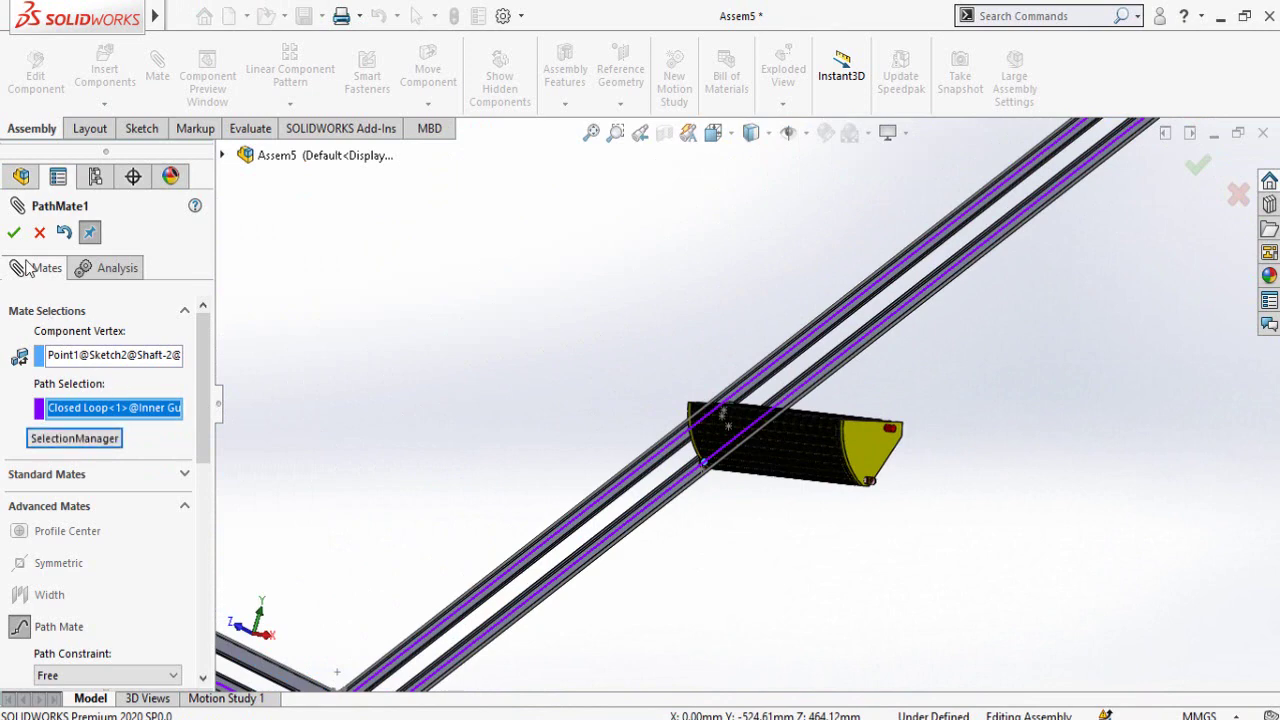
{"action": "left_click", "coordinate": [14, 232]}
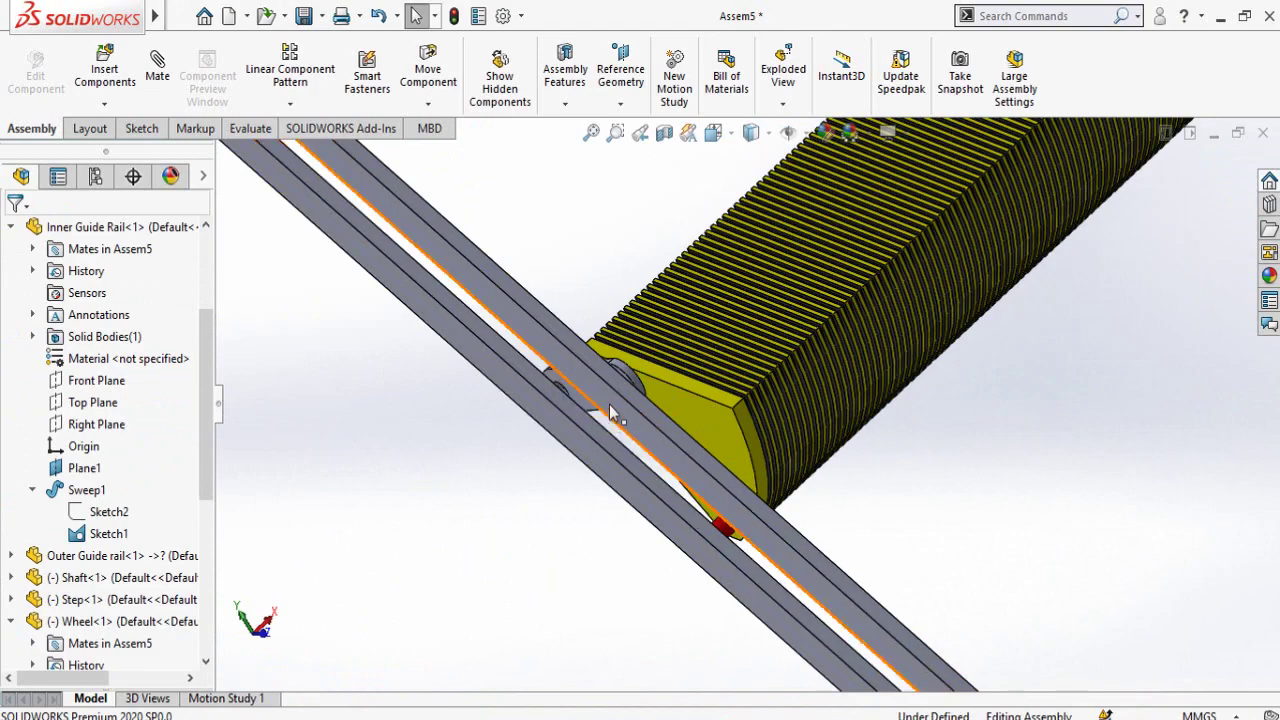
Mate the outer end-wall face of the second Step coincident with the matching face of the first Step
{"action": "left_click", "coordinate": [688, 455]}
{"action": "middle_click_drag", "start_coordinate": [688, 455], "coordinate": [798, 435]}
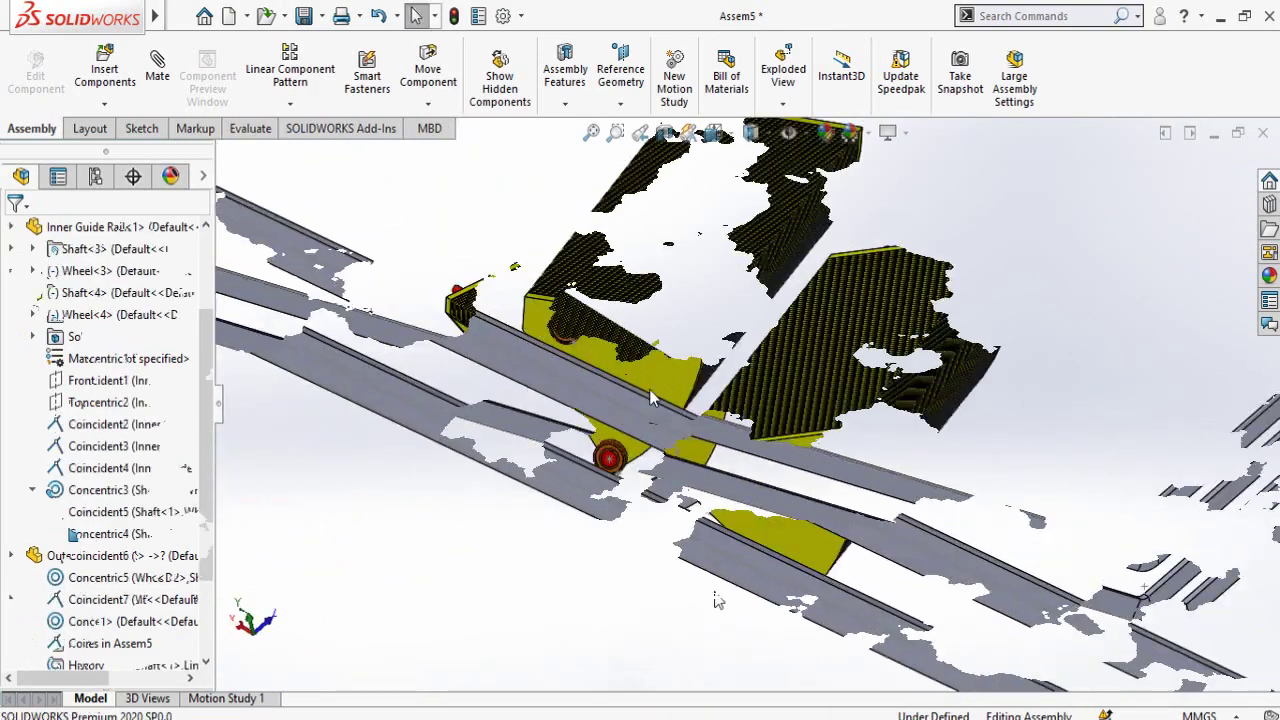
{"action": "middle_click_drag", "start_coordinate": [652, 393], "coordinate": [646, 386]}
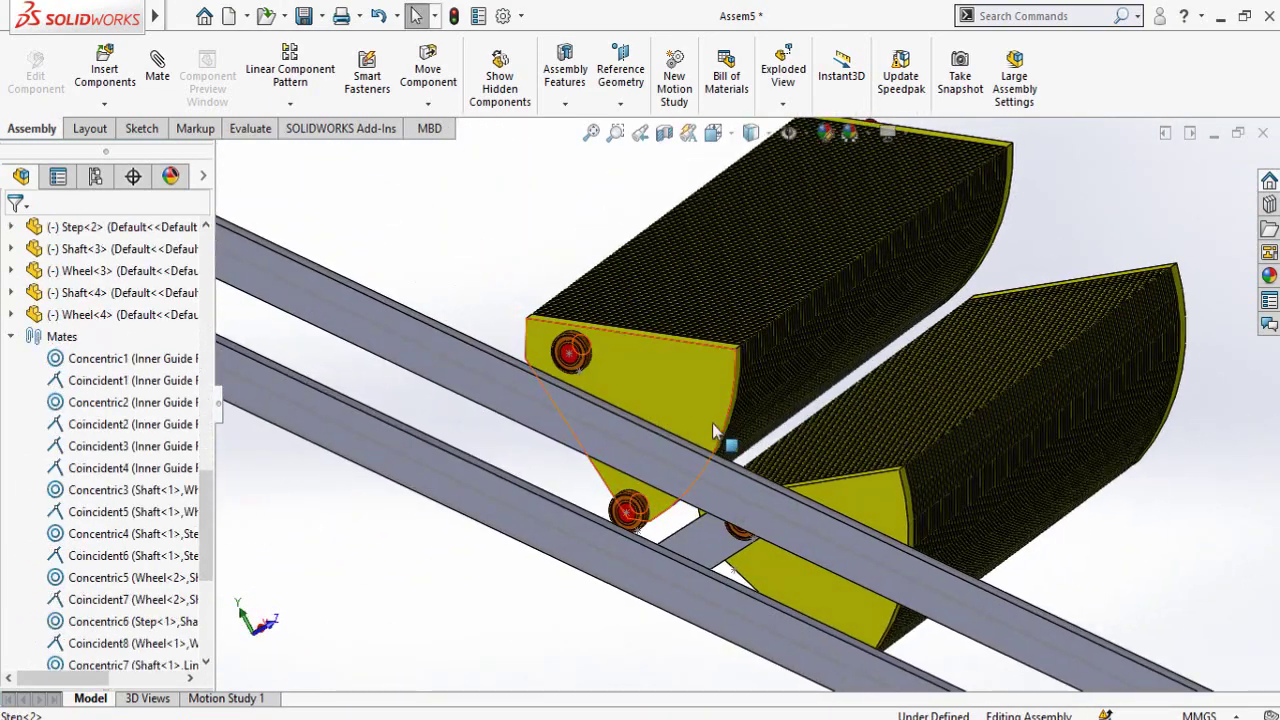
{"action": "left_click", "coordinate": [655, 392]}
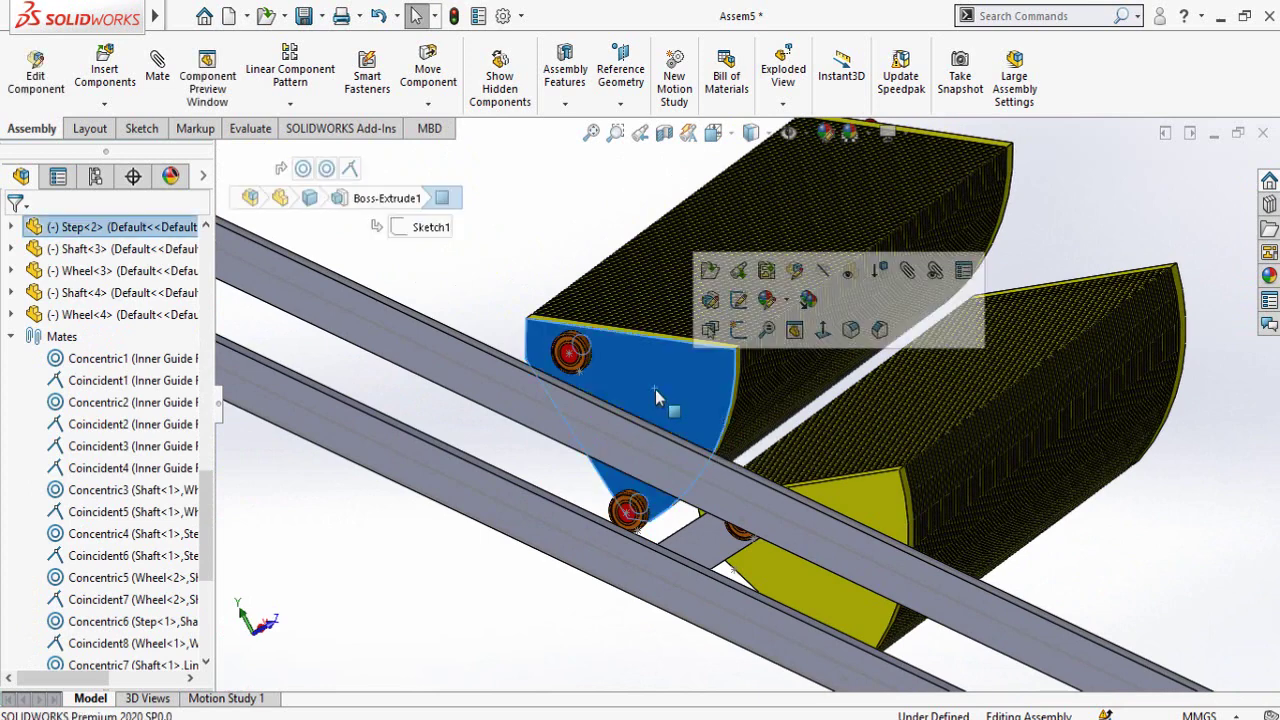
{"action": "left_click", "coordinate": [878, 505], "text": "ctrl"}
{"action": "left_click", "coordinate": [932, 488]}
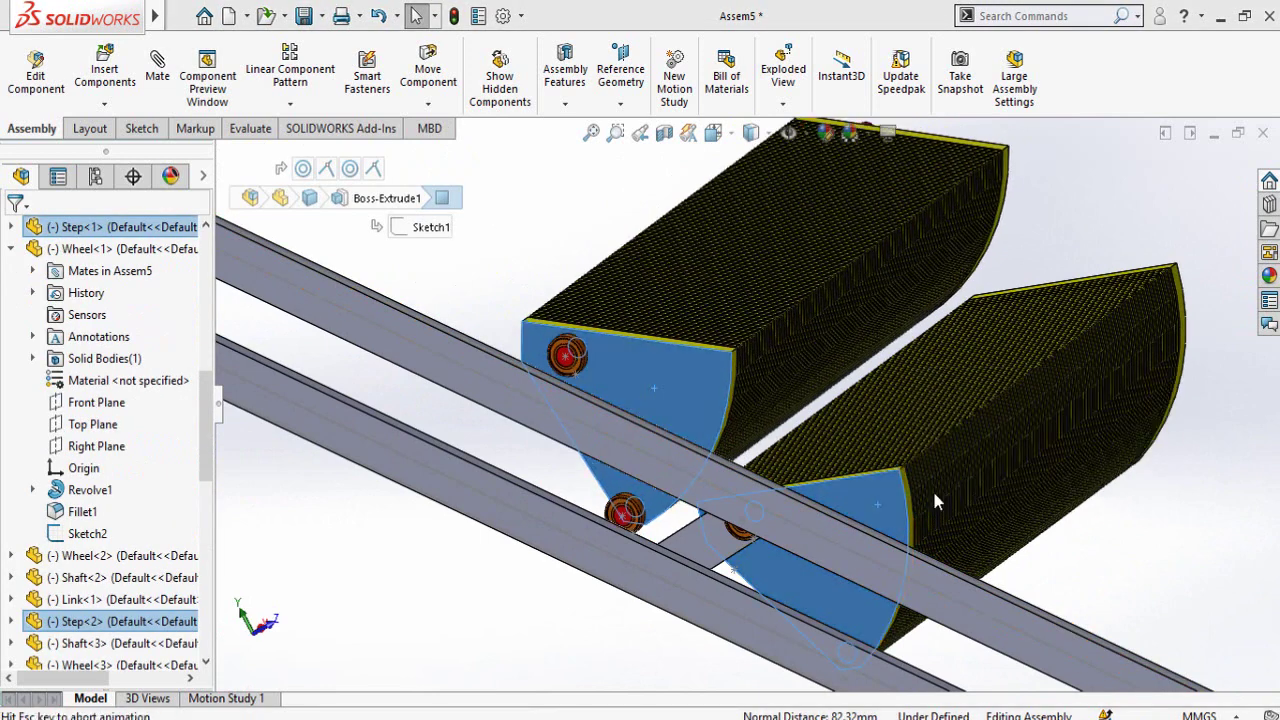
Place a copy of the Link in open space beside the lower side of the guide rails
{"action": "left_click_drag", "start_coordinate": [704, 543], "coordinate": [460, 577]}
{"action": "left_click", "coordinate": [450, 608]}
{"action": "scroll", "coordinate": [455, 590], "scroll_direction": "down", "scroll_amount": 6}
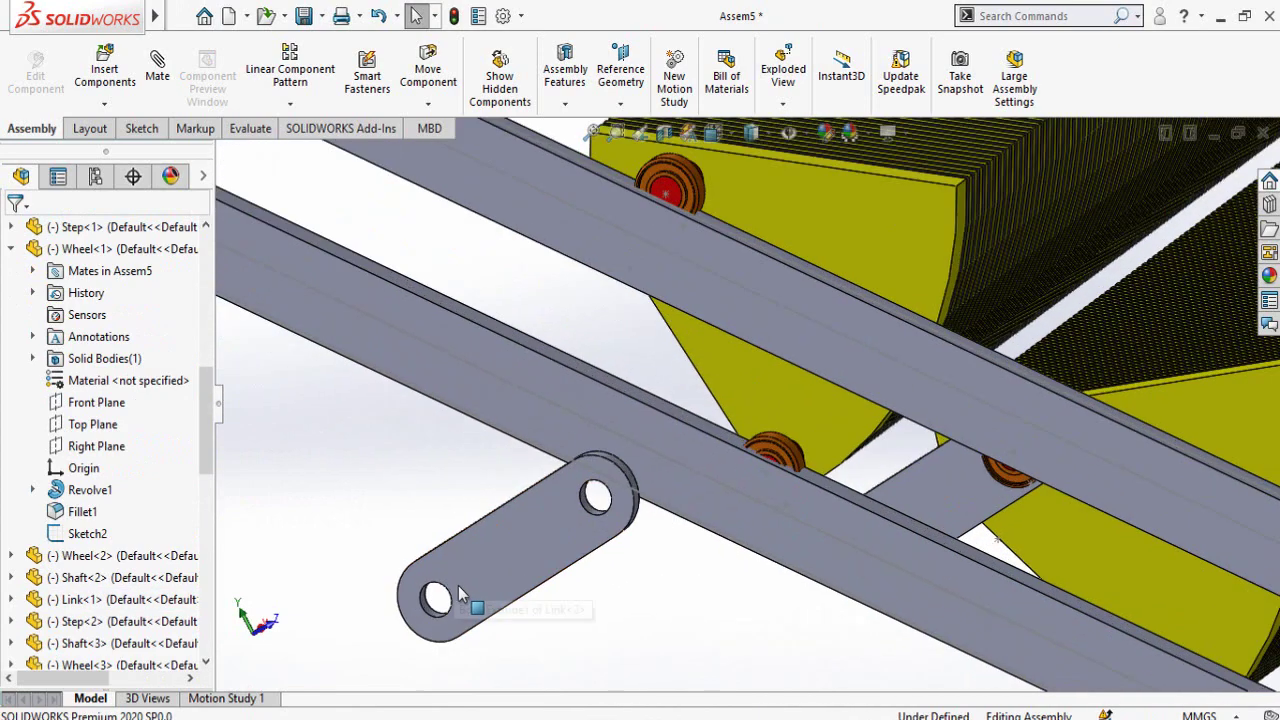
Mate the lower hole of the Link copy concentric with the Shaft at the second Step's upper Wheel
{"action": "left_click", "coordinate": [477, 601]}
{"action": "scroll", "coordinate": [597, 637], "scroll_direction": "up", "scroll_amount": 9}
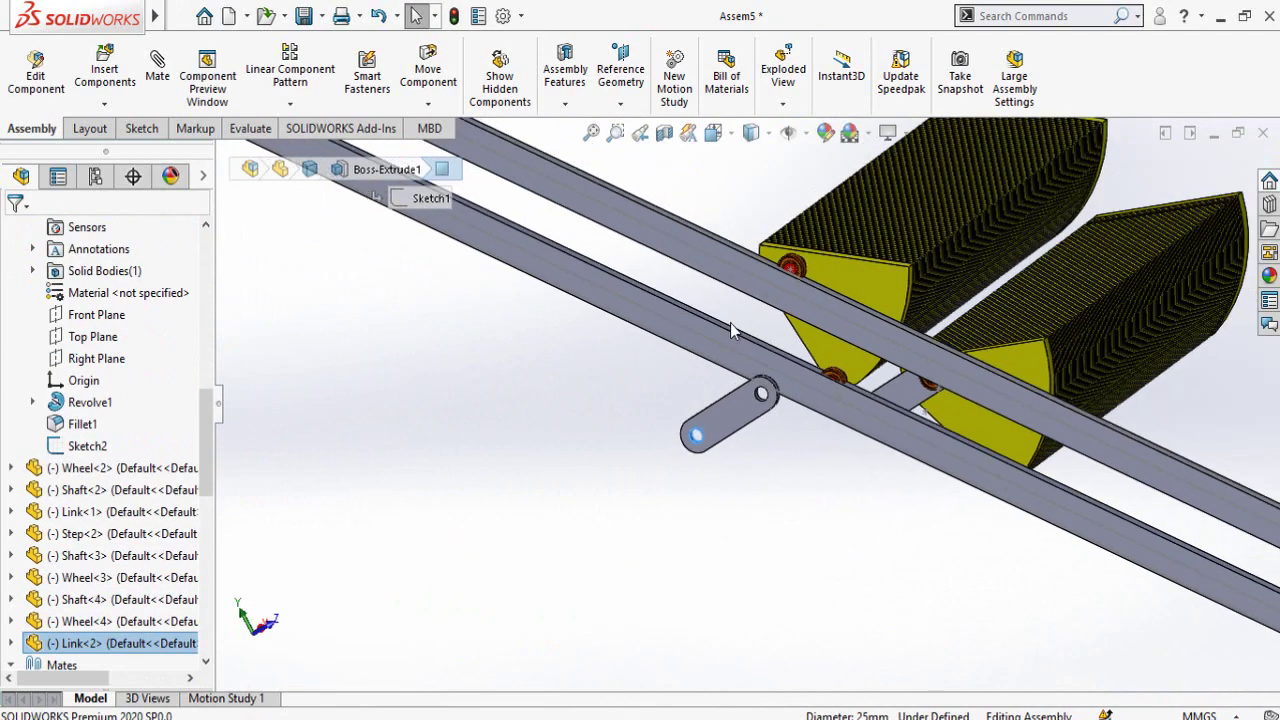
{"action": "scroll", "coordinate": [745, 312], "scroll_direction": "down", "scroll_amount": 5}
{"action": "middle_click_drag", "start_coordinate": [917, 242], "coordinate": [860, 212]}
{"action": "left_click", "coordinate": [862, 205], "text": "ctrl"}
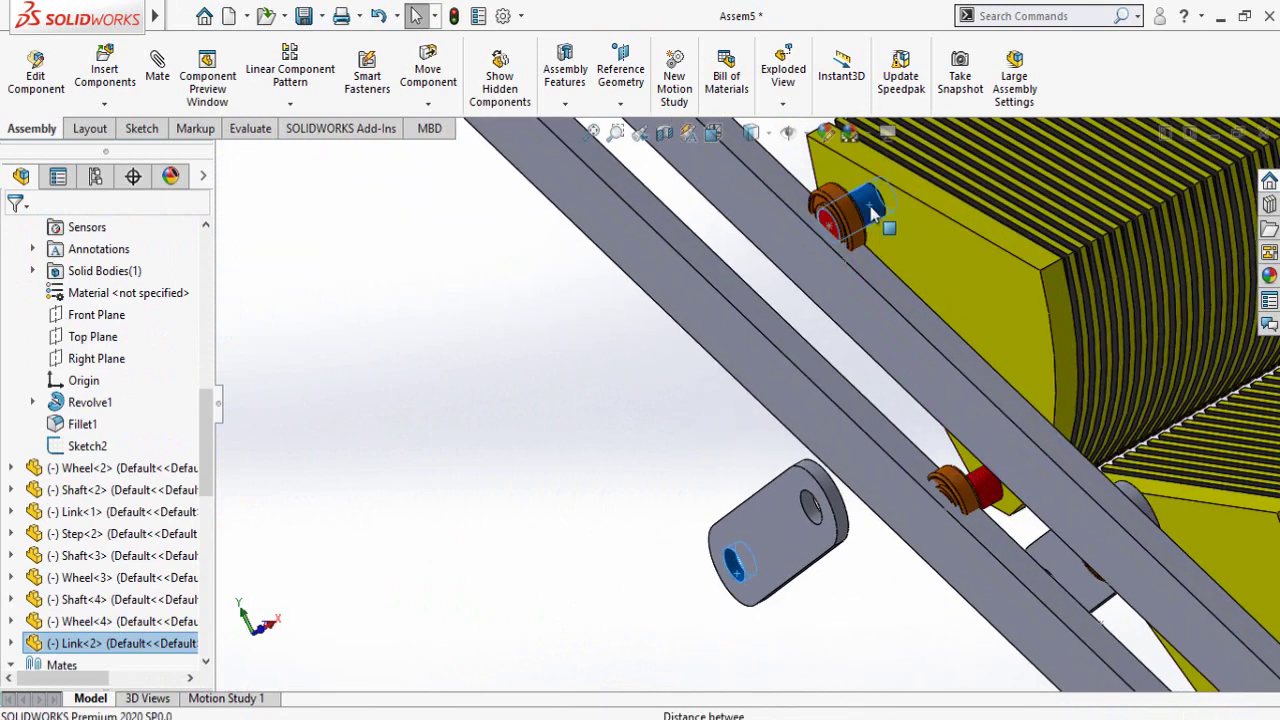
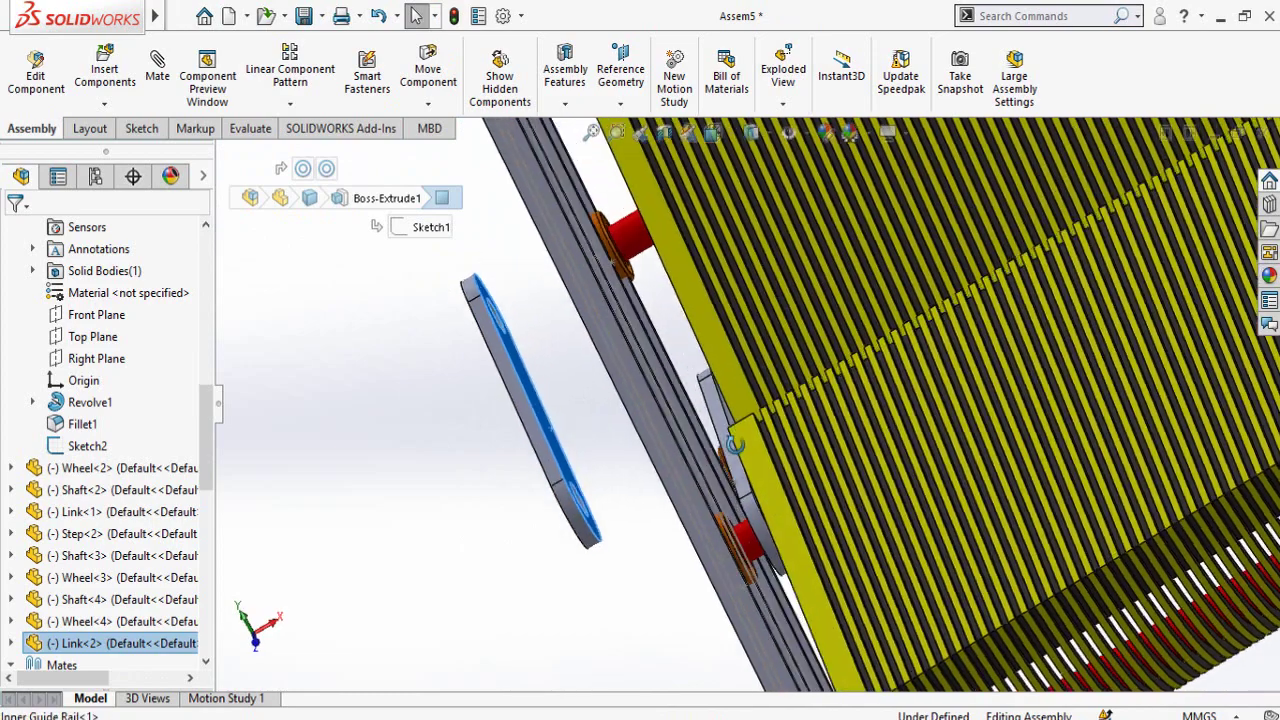
Mate the inner flat face of the Link copy coincident with the outer flat face of the first Link
{"action": "scroll", "coordinate": [786, 431], "scroll_direction": "up", "scroll_amount": 4}
{"action": "scroll", "coordinate": [340, 563], "scroll_direction": "down", "scroll_amount": 4}
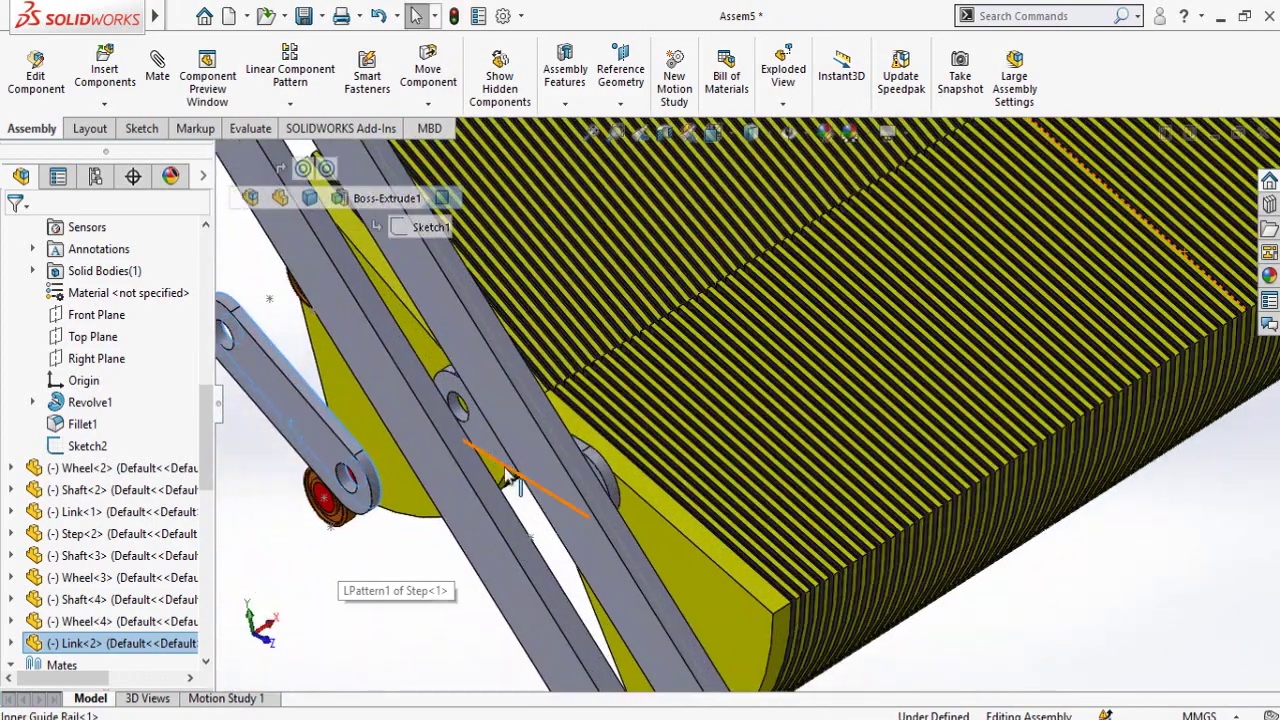
{"action": "left_click", "coordinate": [488, 444], "text": "ctrl"}
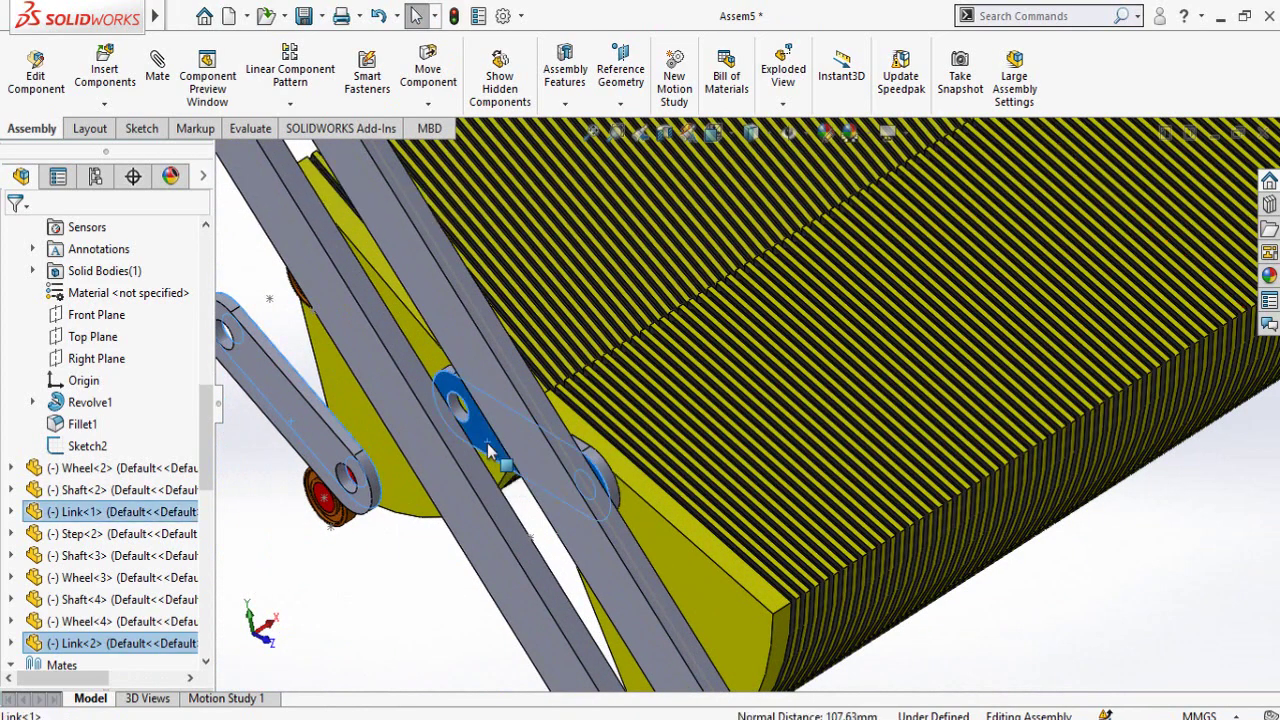
{"action": "left_click", "coordinate": [541, 423]}
{"action": "left_click_drag", "start_coordinate": [541, 428], "coordinate": [444, 453]}
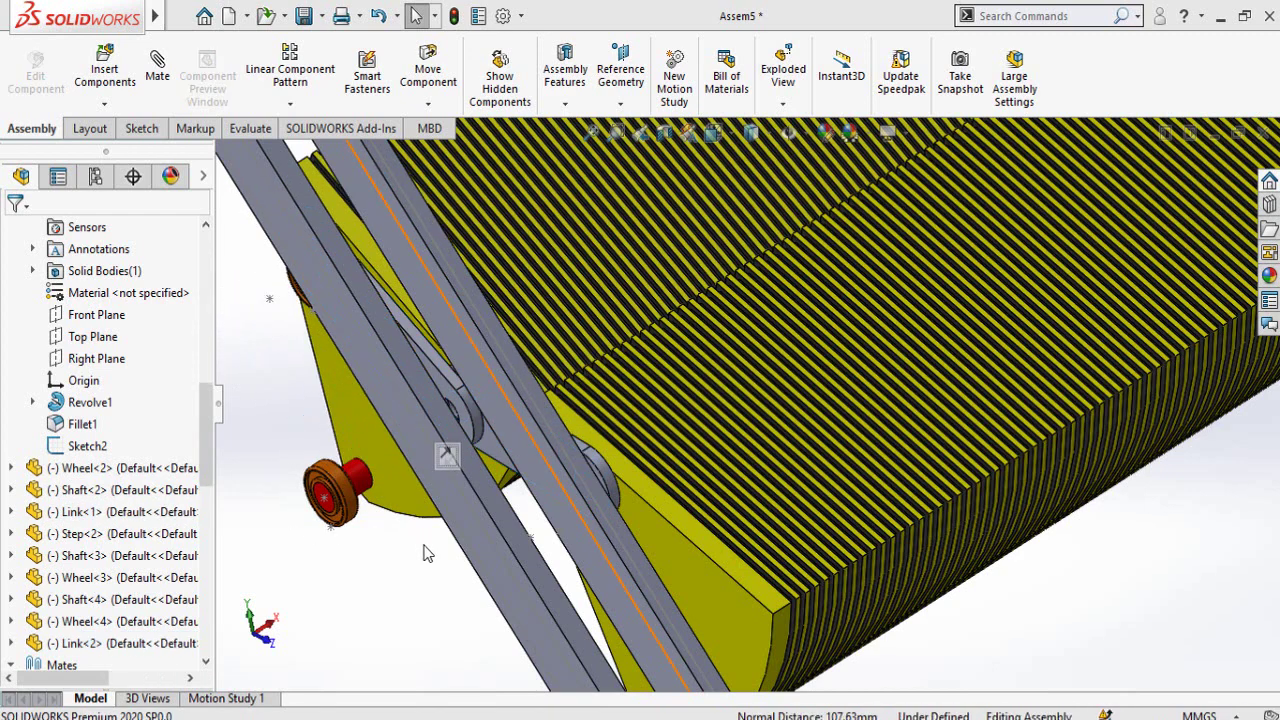
Add the Link shaft part from the Esclator folder and place it in open space beside the guide rails
{"action": "scroll", "coordinate": [500, 560], "scroll_direction": "up", "scroll_amount": 3}
{"action": "scroll", "coordinate": [630, 380], "scroll_direction": "down", "scroll_amount": 2}
{"action": "scroll", "coordinate": [600, 659], "scroll_direction": "up", "scroll_amount": 4}
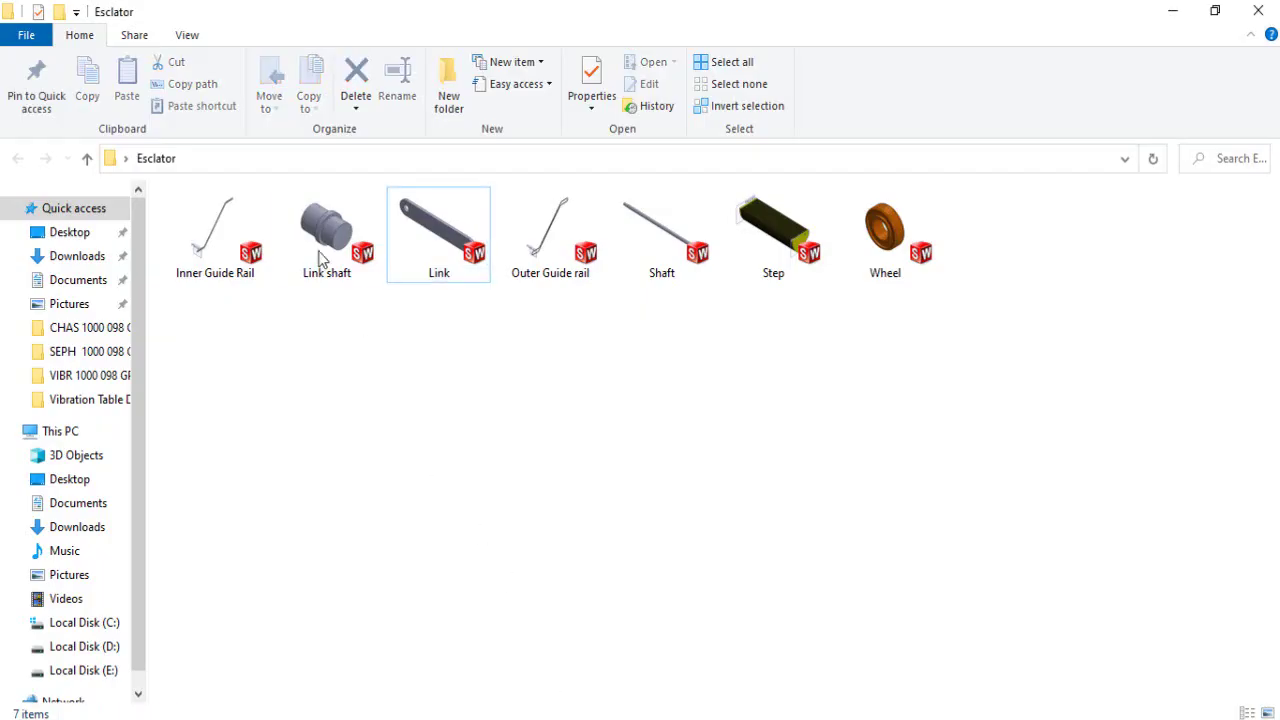
{"action": "left_click_drag", "start_coordinate": [317, 257], "coordinate": [600, 700]}
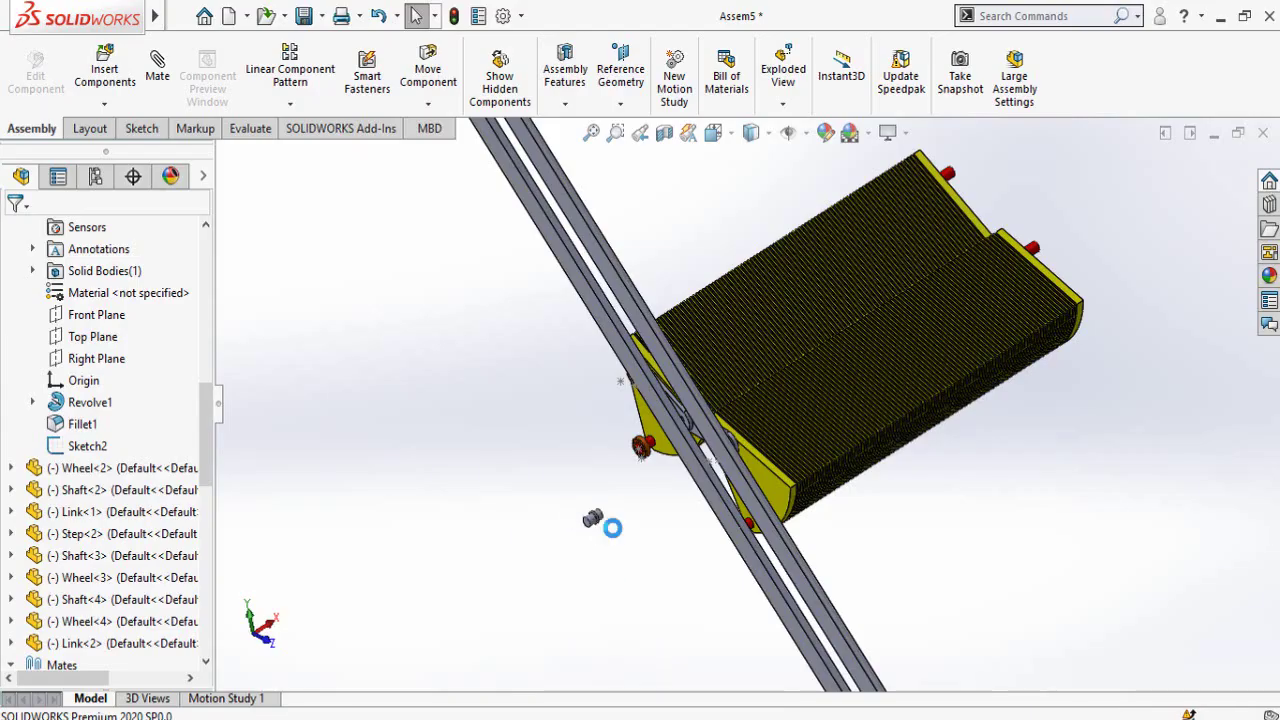
{"action": "left_click_drag", "start_coordinate": [590, 518], "coordinate": [560, 560]}
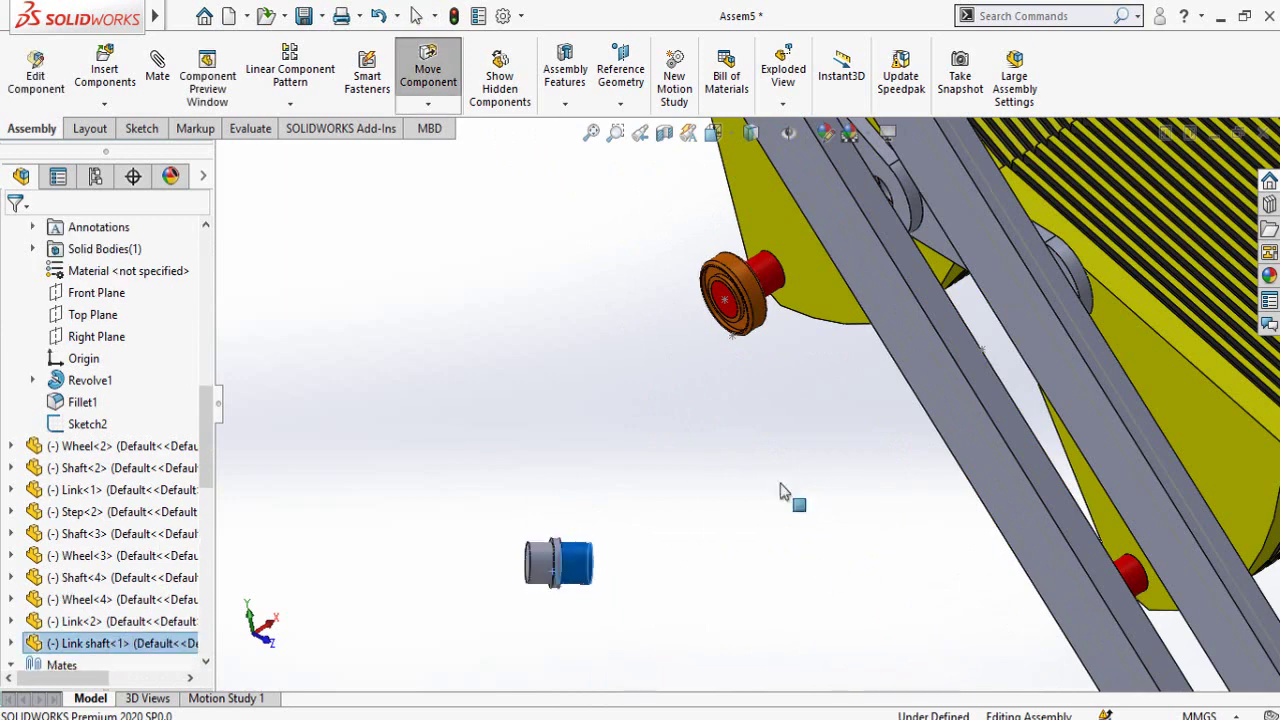
Mate the Link shaft's cylindrical face concentric with the free hole of the second Link
{"action": "scroll", "coordinate": [1020, 255], "scroll_direction": "down", "scroll_amount": 5}
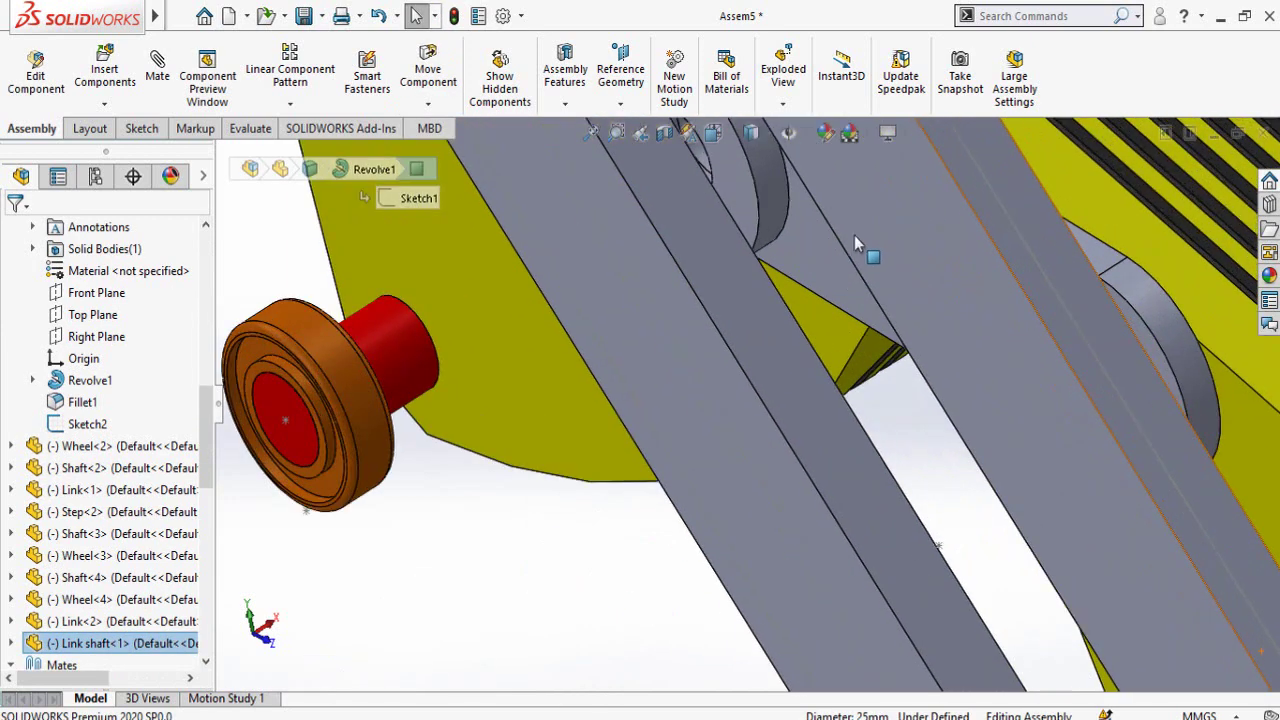
{"action": "scroll", "coordinate": [838, 339], "scroll_direction": "up", "scroll_amount": 3}
{"action": "scroll", "coordinate": [688, 398], "scroll_direction": "down", "scroll_amount": 5}
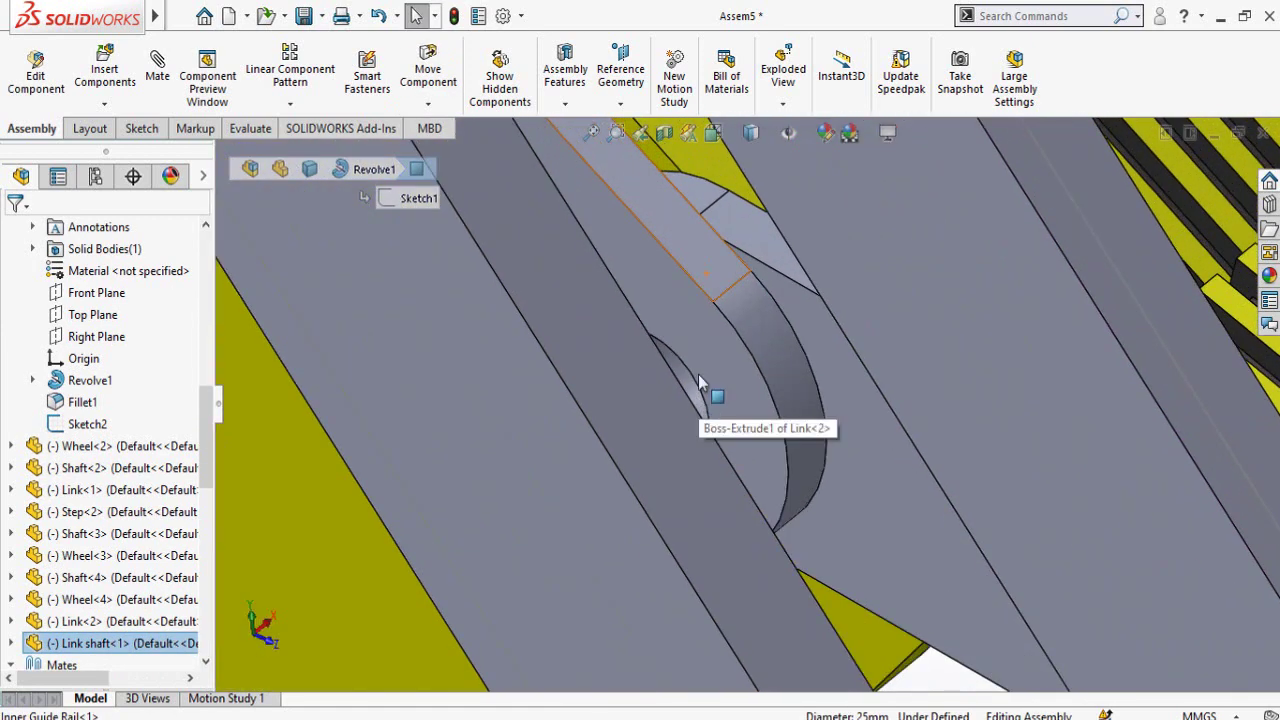
{"action": "left_click", "coordinate": [692, 420], "text": "ctrl"}
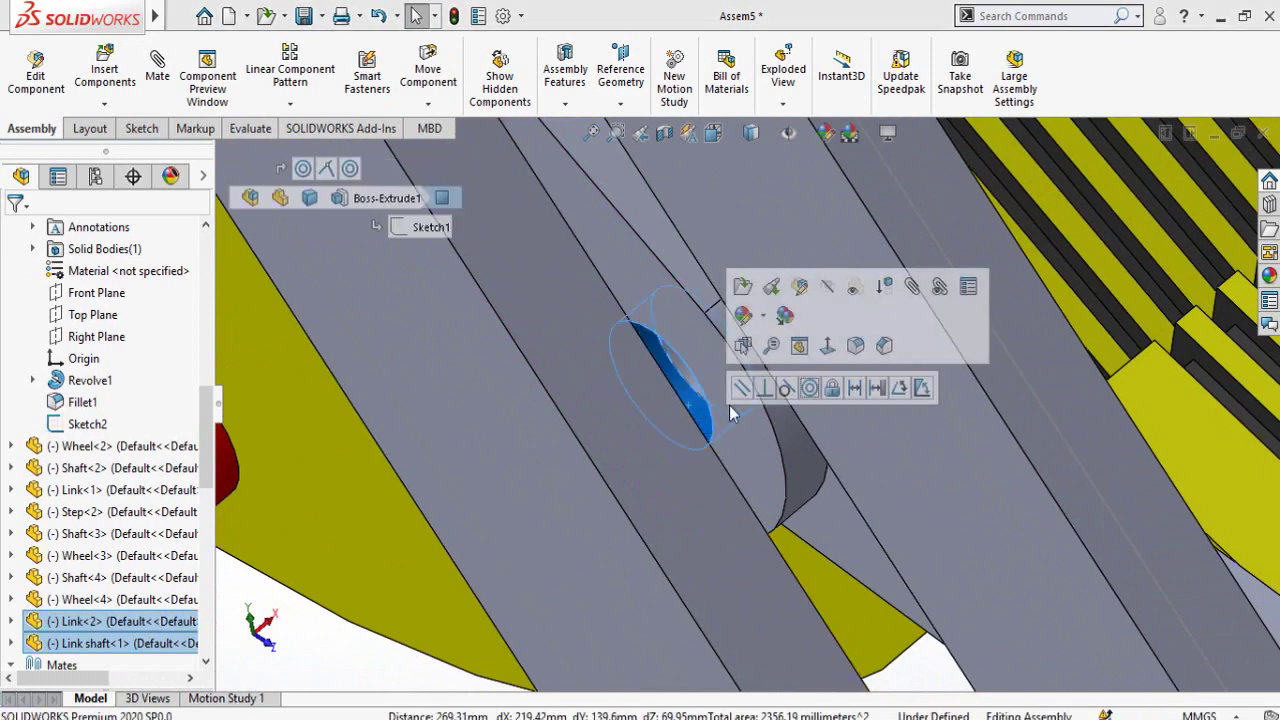
{"action": "left_click", "coordinate": [810, 389]}
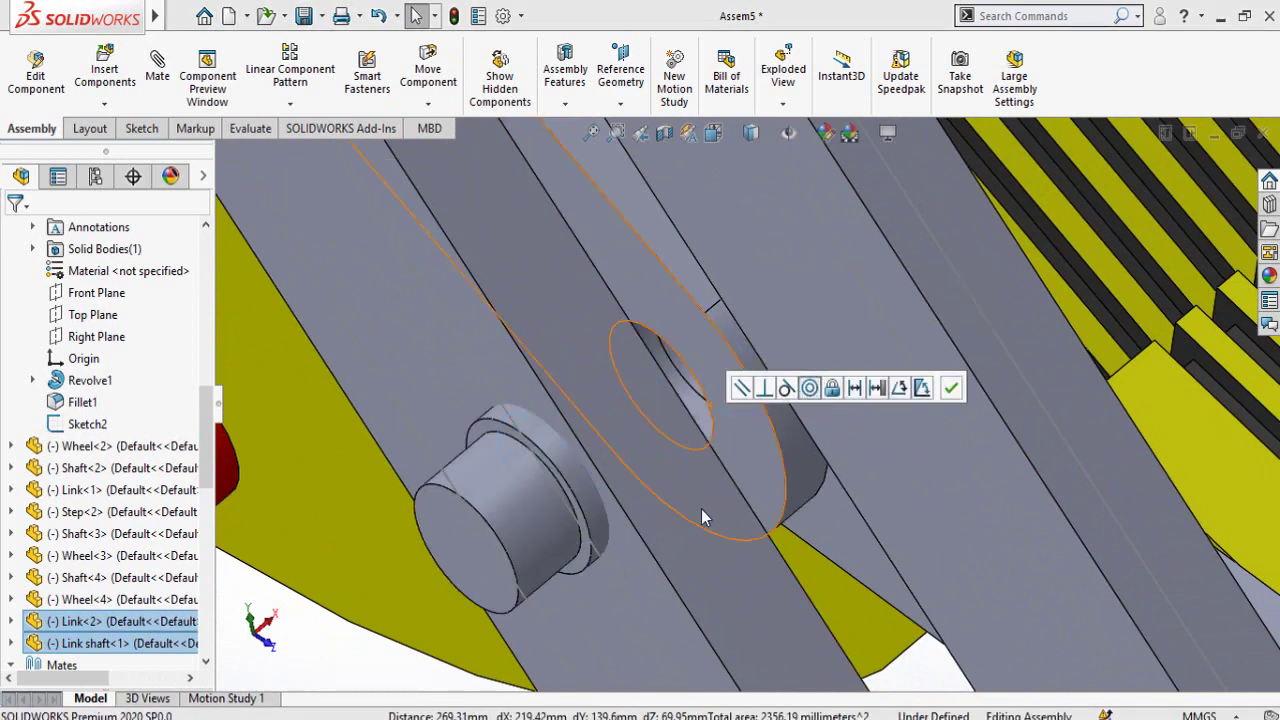
Pull the Link shaft clear of the rails and mate its collar face coincident with the second Link's outer flat face
{"action": "left_click_drag", "start_coordinate": [491, 490], "coordinate": [243, 704]}
{"action": "left_click", "coordinate": [669, 350]}
{"action": "scroll", "coordinate": [677, 544], "scroll_direction": "up", "scroll_amount": 5}
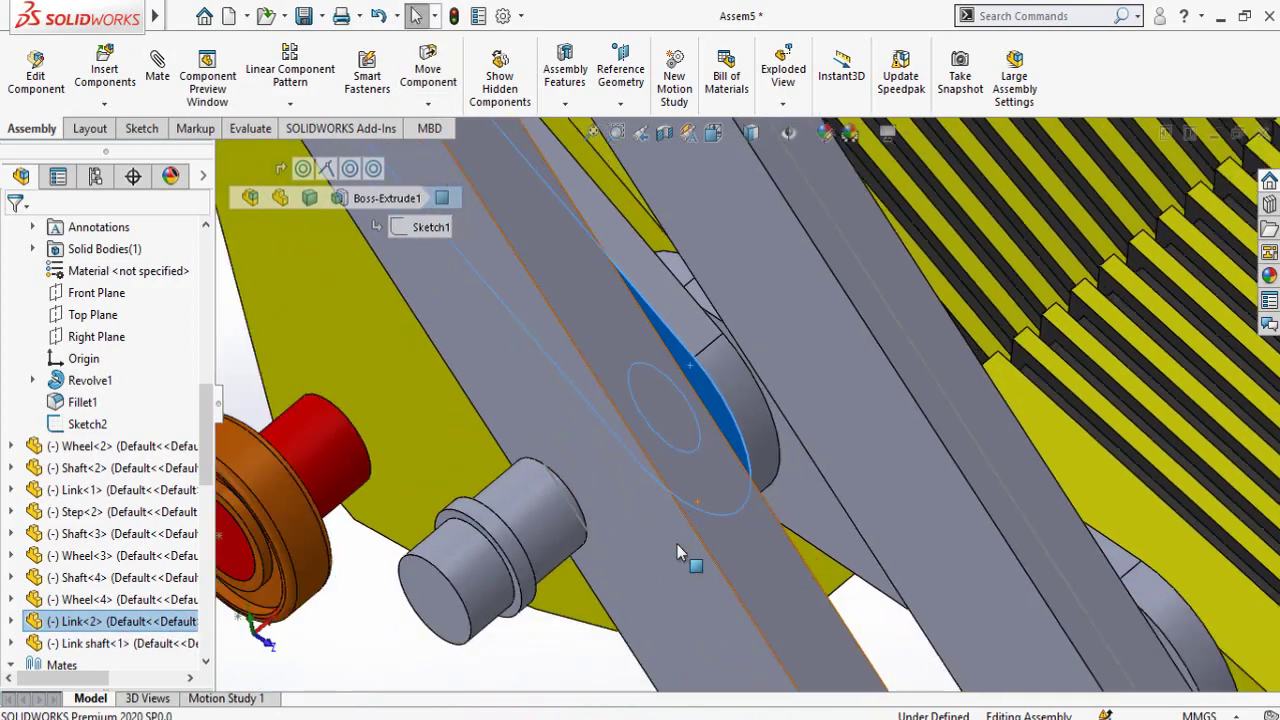
{"action": "middle_click_drag", "start_coordinate": [645, 525], "coordinate": [562, 585]}
{"action": "scroll", "coordinate": [624, 485], "scroll_direction": "down", "scroll_amount": 6}
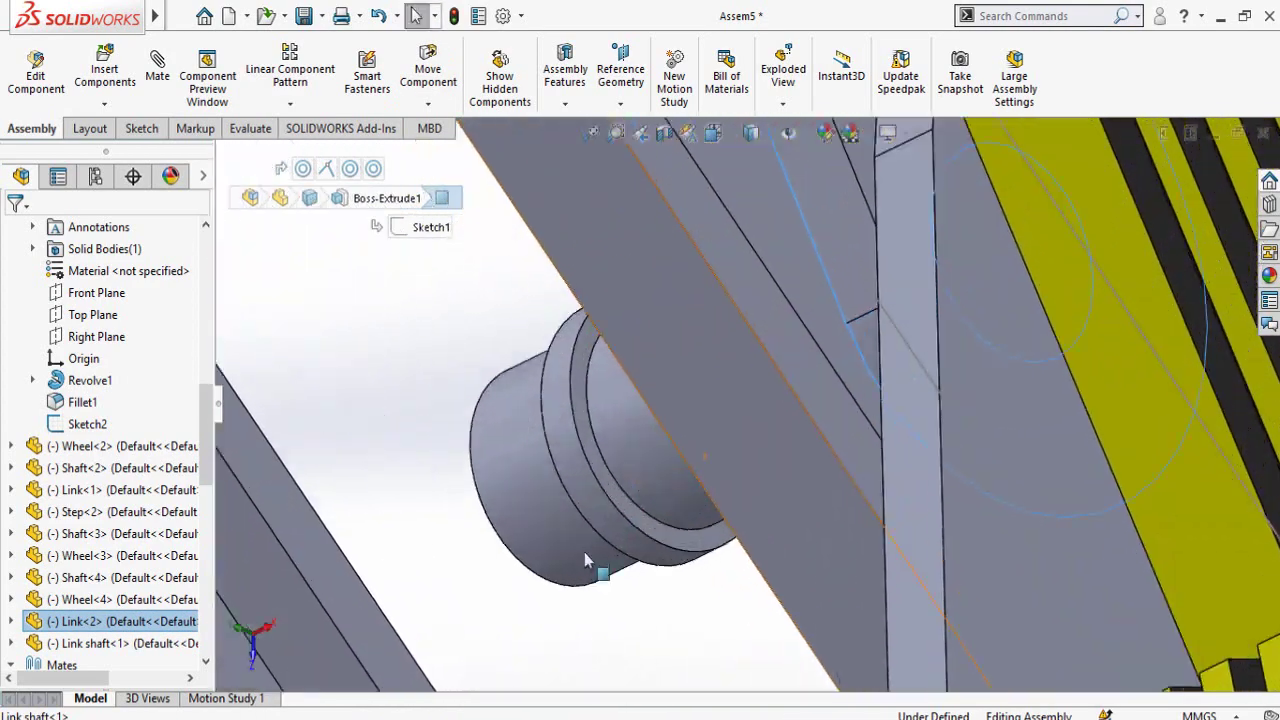
{"action": "left_click", "coordinate": [631, 511], "text": "ctrl"}
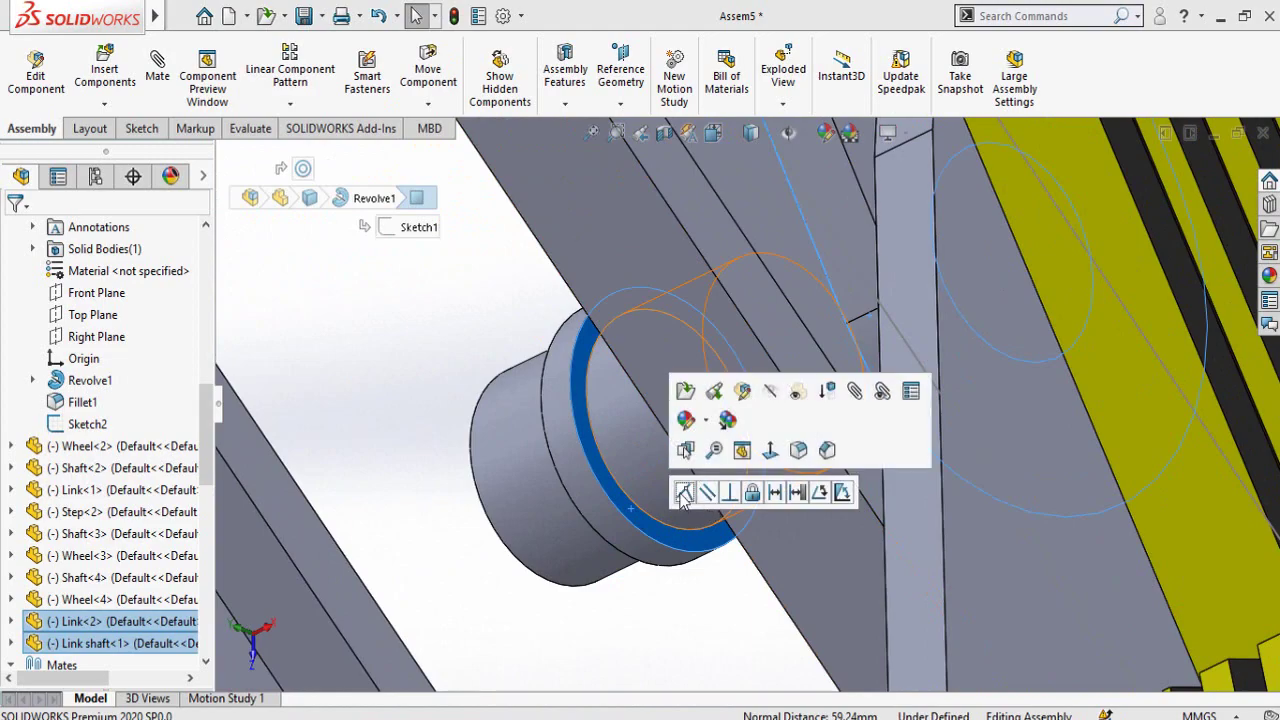
{"action": "left_click", "coordinate": [683, 494]}
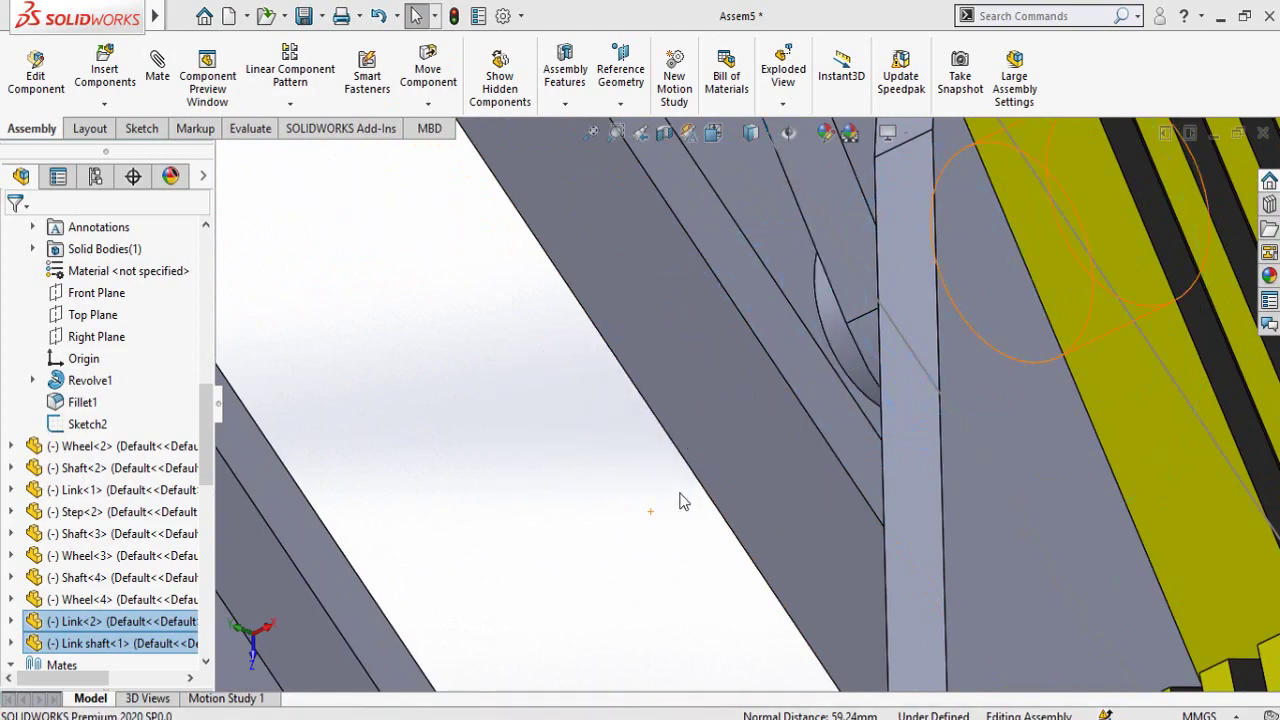
Swing the joint of the two Links above the guide rails and place a copy of the Wheel in open space beside them
{"action": "middle_click_drag", "start_coordinate": [563, 309], "coordinate": [828, 142]}
{"action": "scroll", "coordinate": [808, 397], "scroll_direction": "up", "scroll_amount": 4}
{"action": "left_click_drag", "start_coordinate": [808, 397], "coordinate": [836, 284]}
{"action": "scroll", "coordinate": [844, 405], "scroll_direction": "down", "scroll_amount": 4}
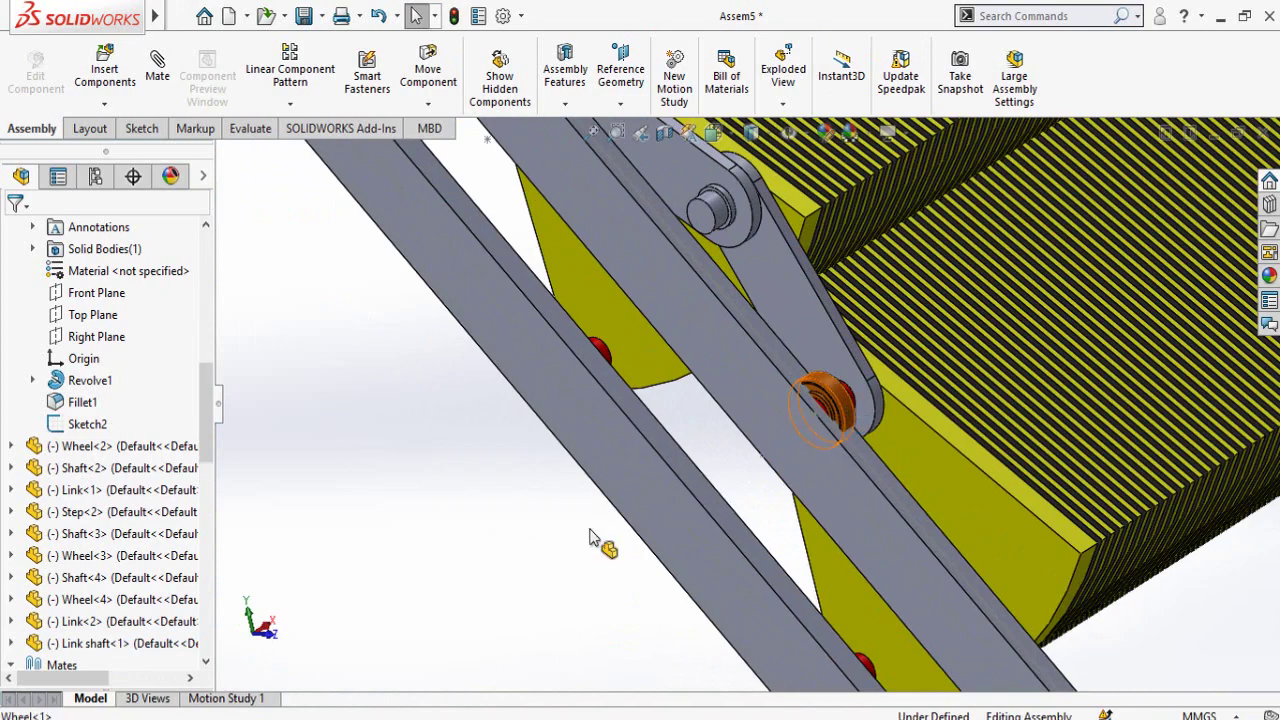
{"action": "left_click_drag", "start_coordinate": [590, 538], "coordinate": [485, 565]}
Mate the cylindrical face of the Wheel copy concentric with the protruding end of the Link shaft
{"action": "scroll", "coordinate": [505, 555], "scroll_direction": "down", "scroll_amount": 3}
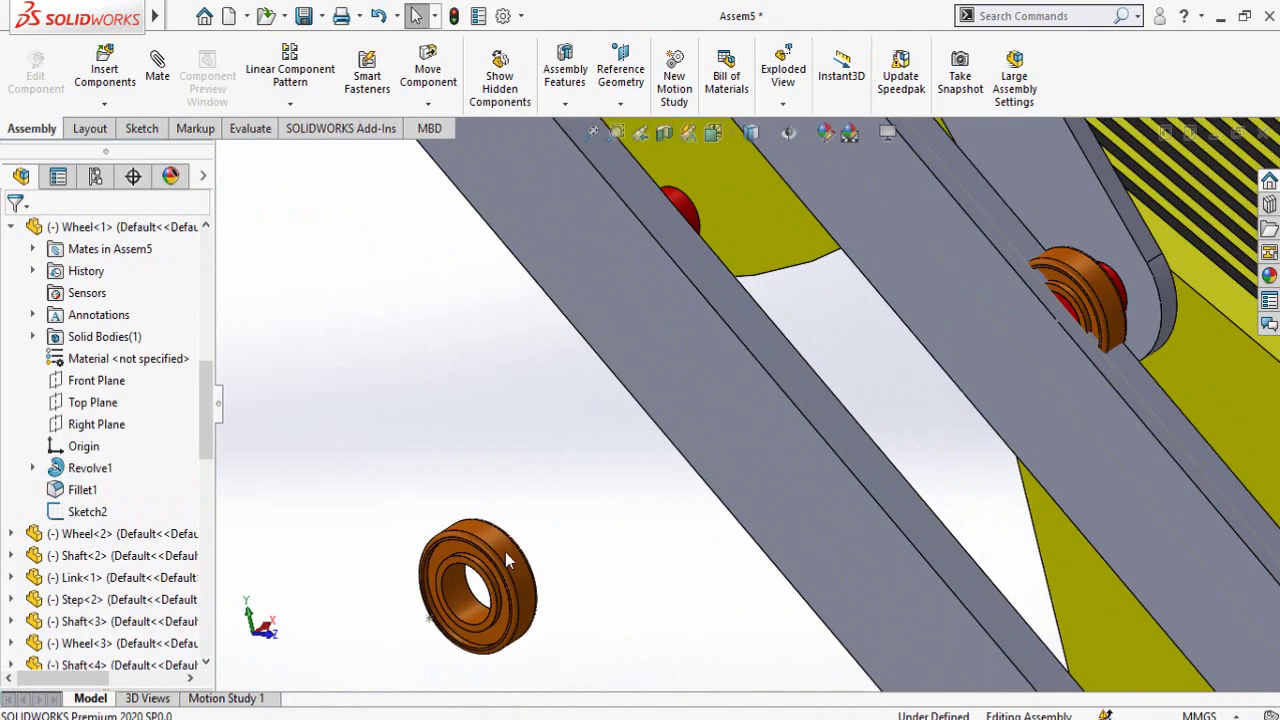
{"action": "left_click", "coordinate": [528, 582]}
{"action": "scroll", "coordinate": [594, 656], "scroll_direction": "up", "scroll_amount": 5}
{"action": "scroll", "coordinate": [790, 248], "scroll_direction": "down", "scroll_amount": 3}
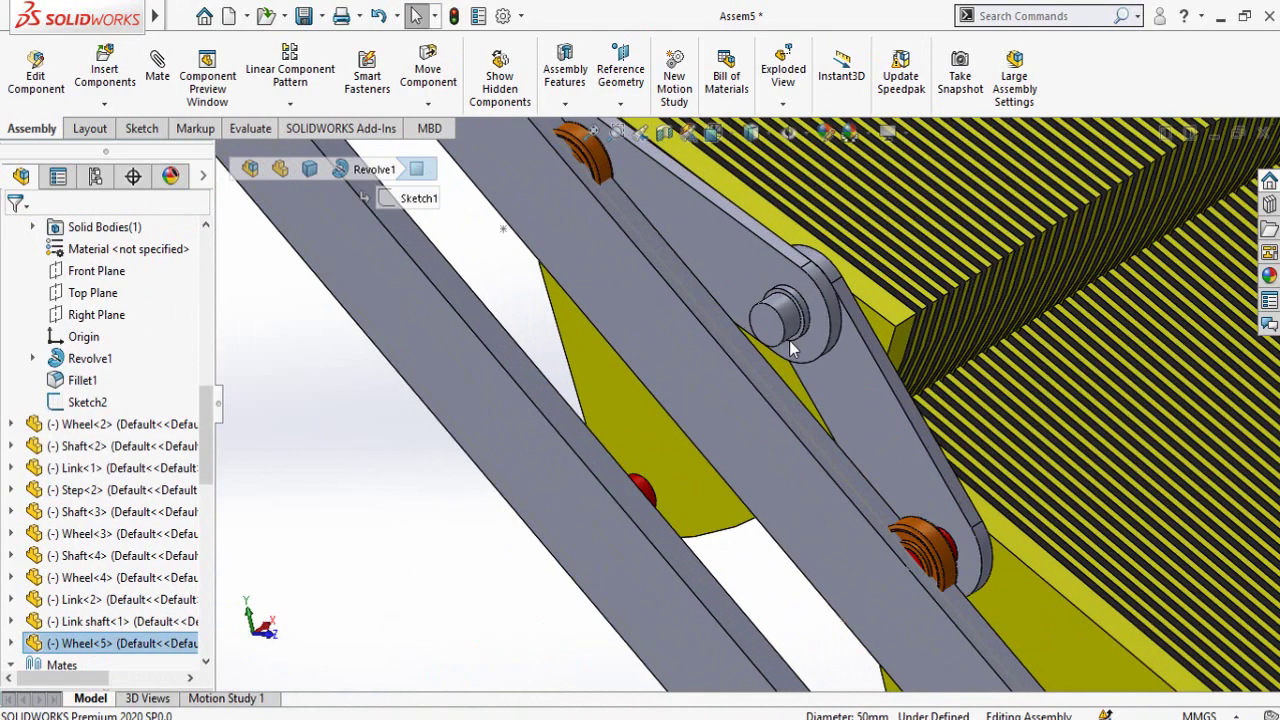
{"action": "left_click", "coordinate": [789, 322], "text": "ctrl"}
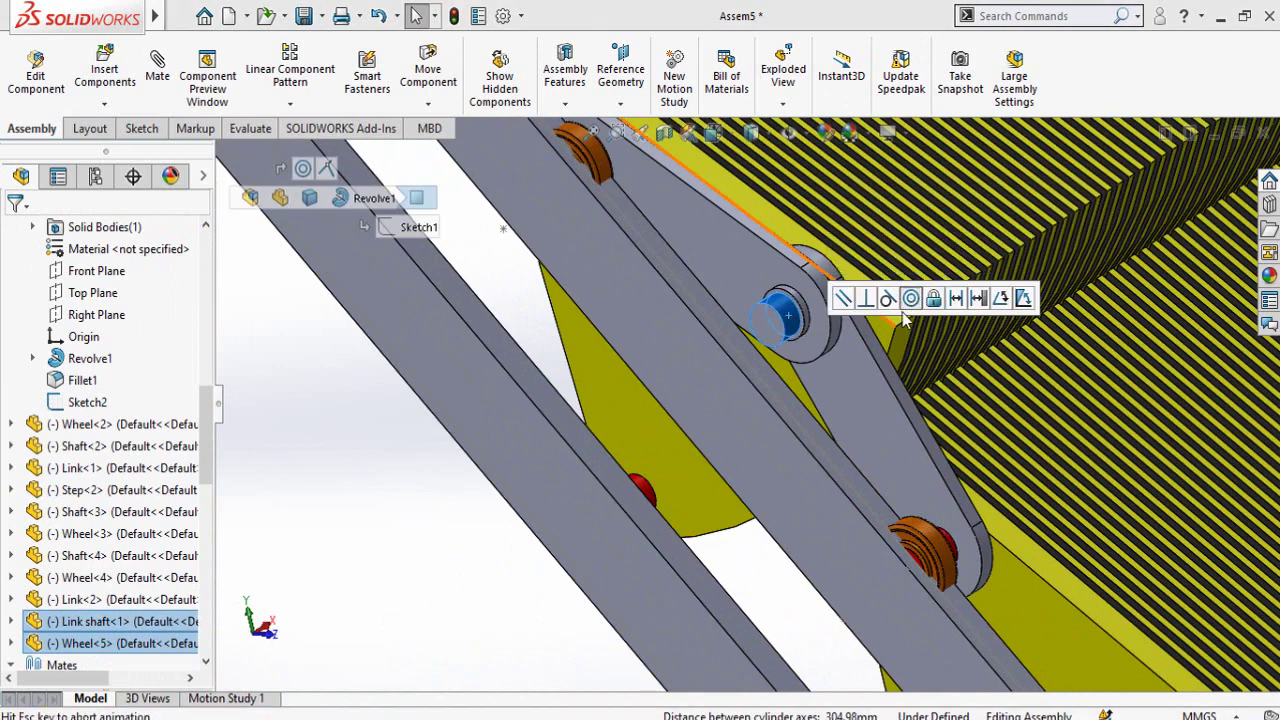
{"action": "left_click", "coordinate": [501, 353]}
Mate the hub face of the Wheel copy coincident with the end face of the Link shaft
{"action": "scroll", "coordinate": [789, 340], "scroll_direction": "down", "scroll_amount": 6}
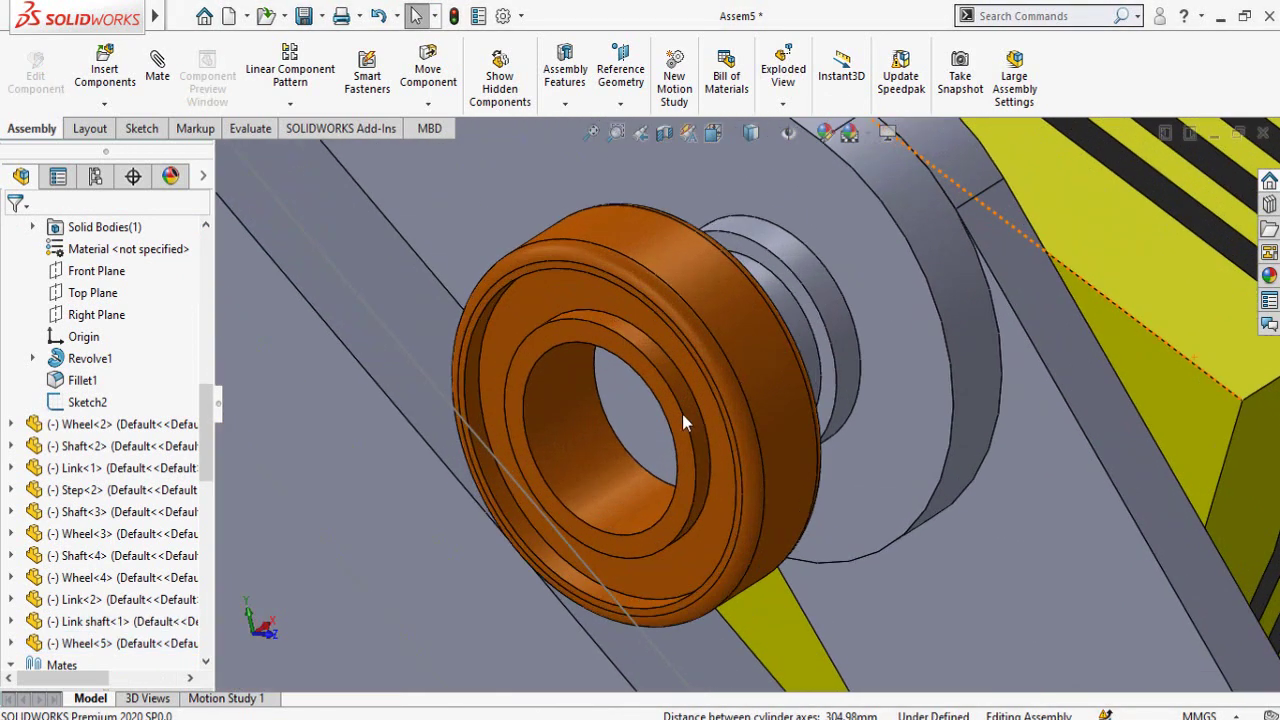
{"action": "left_click", "coordinate": [660, 408]}
{"action": "left_click", "coordinate": [632, 414]}
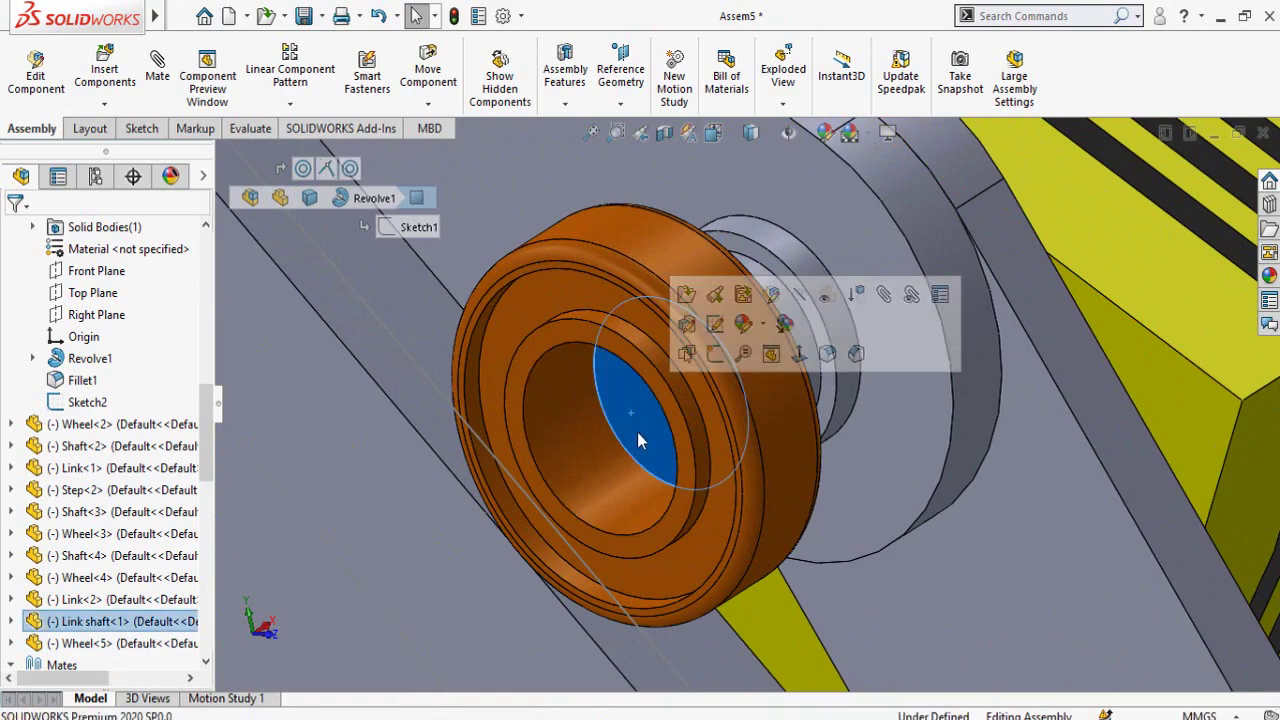
{"action": "middle_click_drag", "start_coordinate": [636, 432], "coordinate": [626, 418]}
{"action": "left_click", "coordinate": [555, 340], "text": "ctrl"}
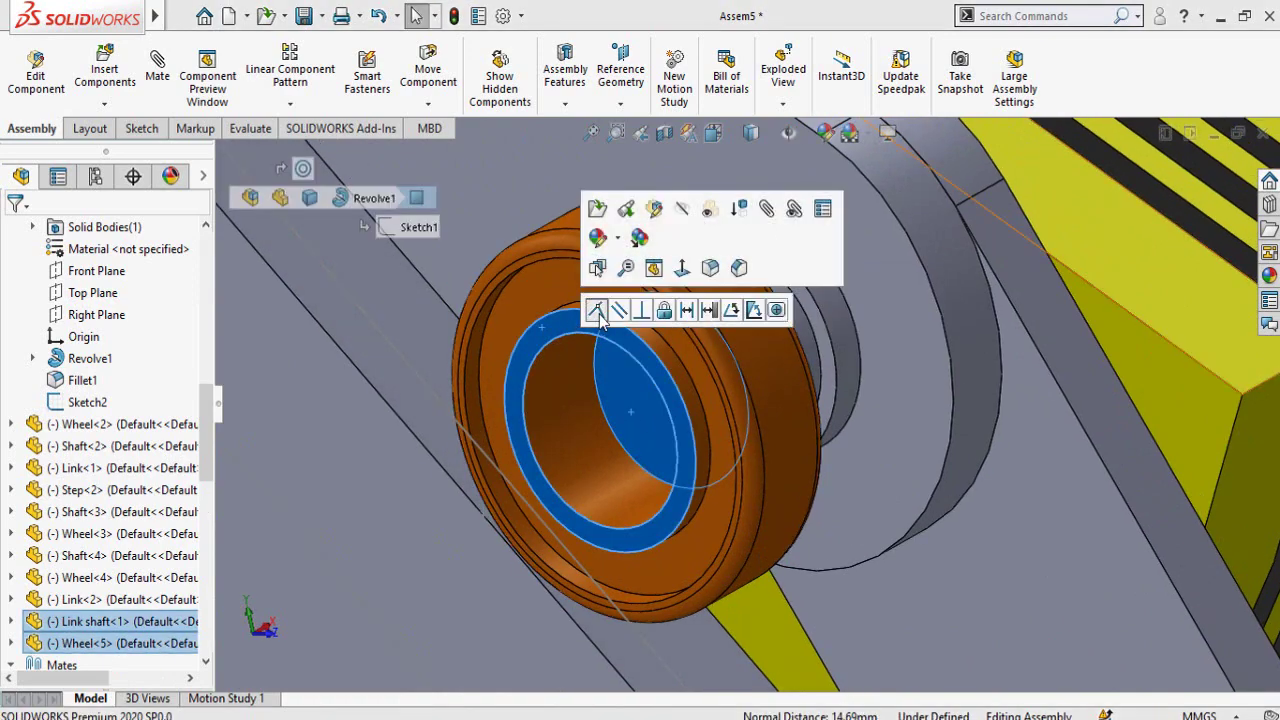
{"action": "left_click", "coordinate": [596, 310]}
{"action": "scroll", "coordinate": [840, 491], "scroll_direction": "up", "scroll_amount": 5}
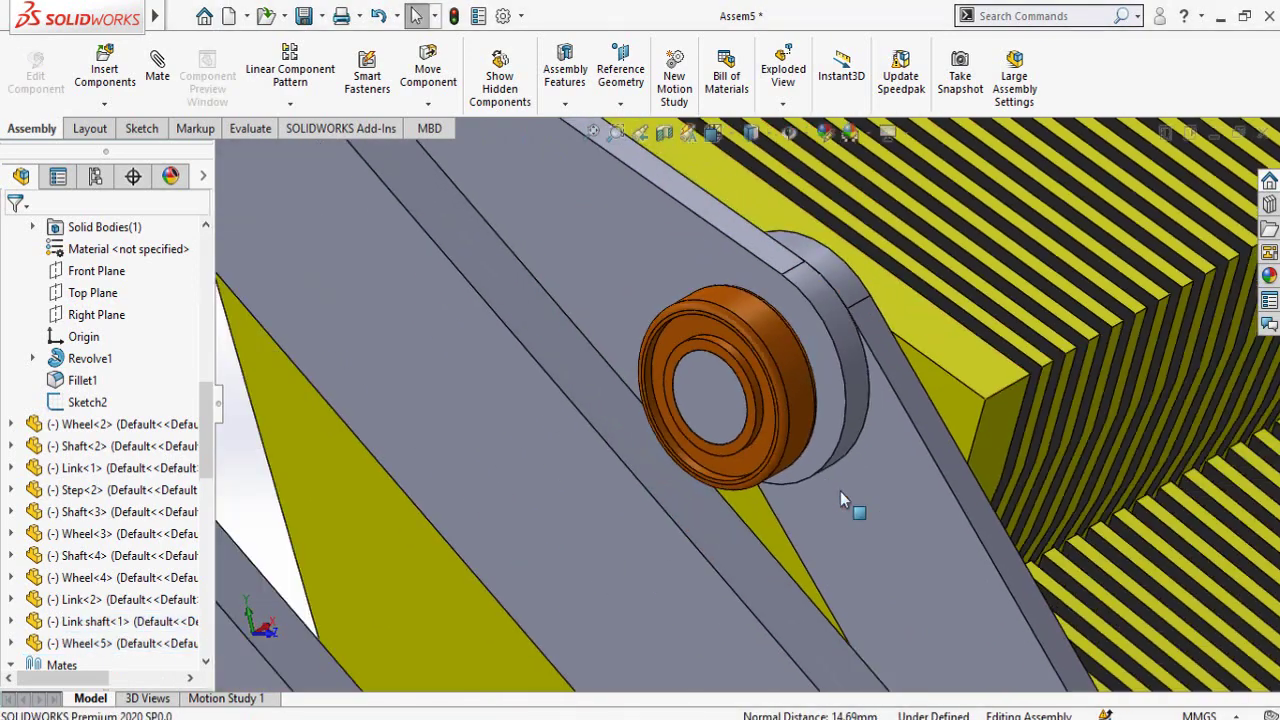
Mate the Top Plane of the Wheel on the Link shaft parallel to the upper narrow face of the first Link
{"action": "middle_click_drag", "start_coordinate": [840, 491], "coordinate": [734, 394]}
{"action": "scroll", "coordinate": [718, 374], "scroll_direction": "down", "scroll_amount": 6}
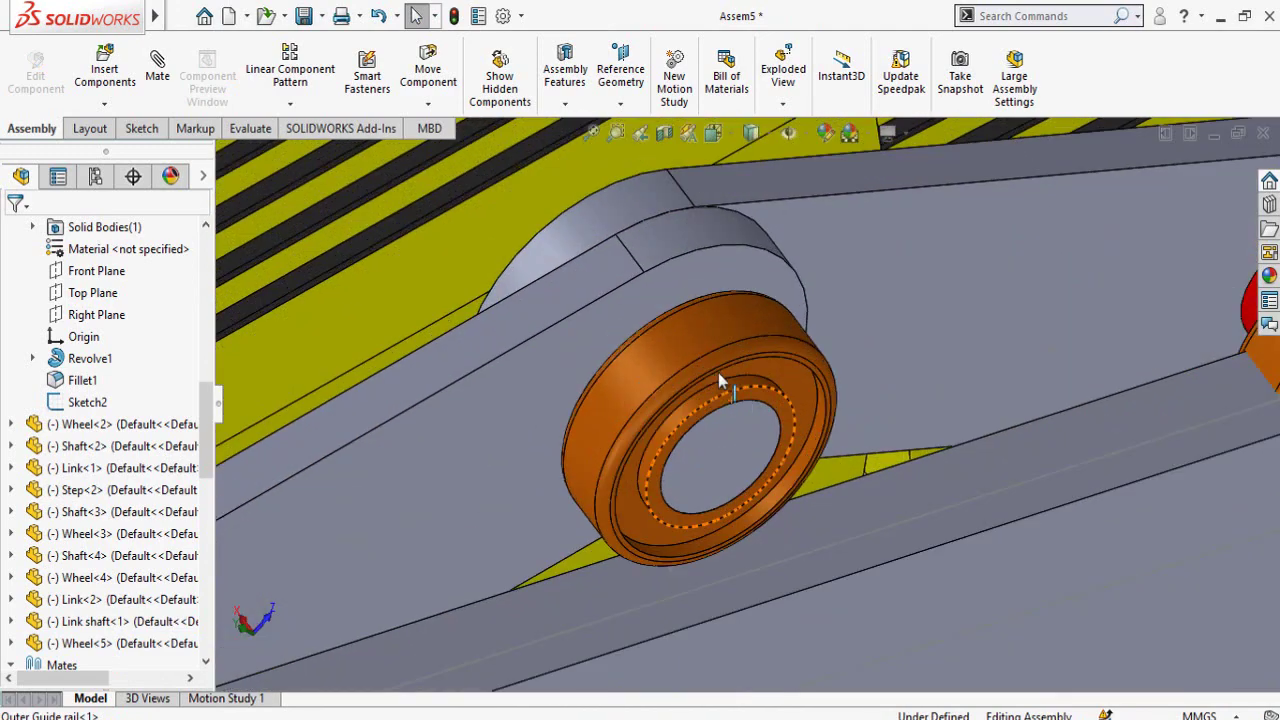
{"action": "left_click", "coordinate": [757, 378]}
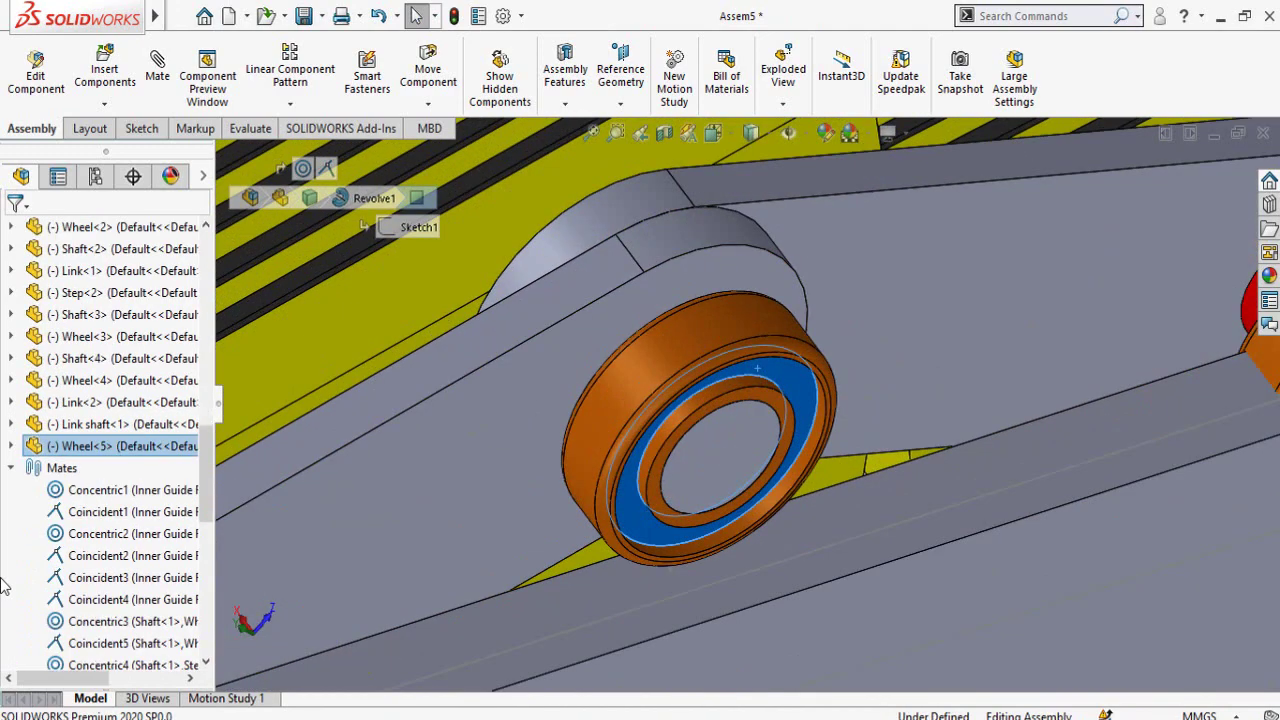
{"action": "left_click", "coordinate": [10, 446]}
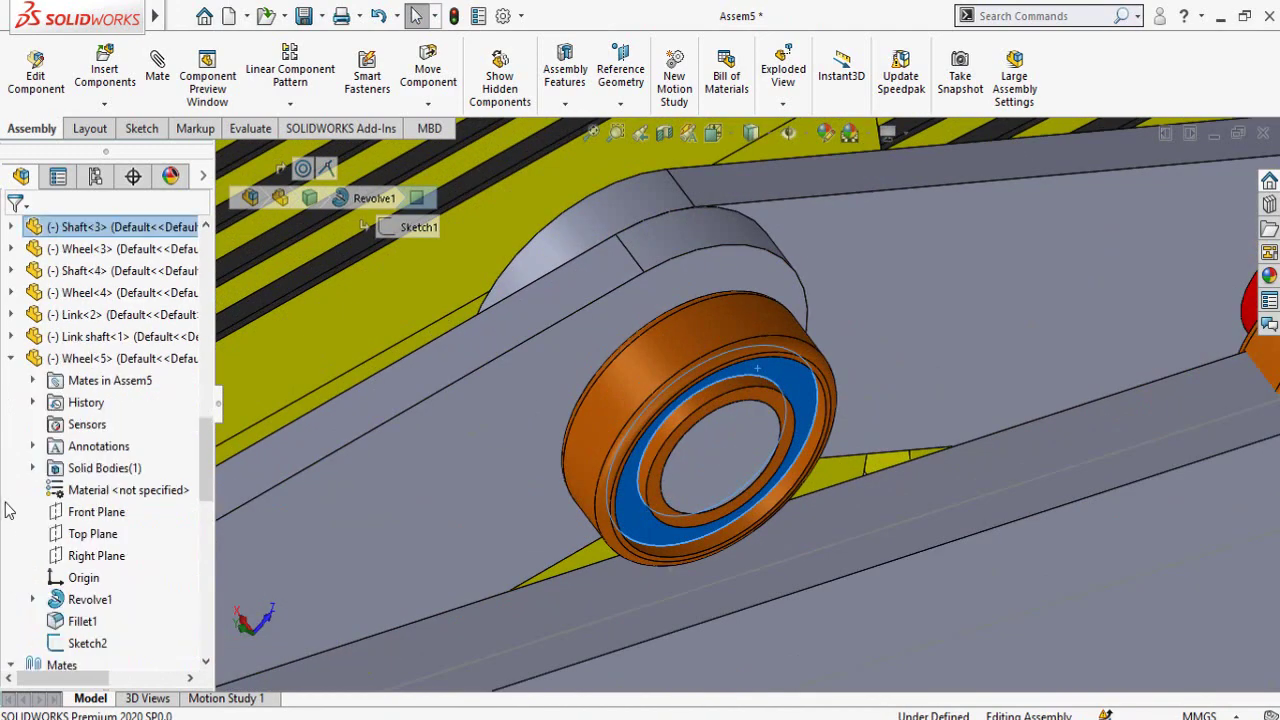
{"action": "left_click", "coordinate": [68, 542]}
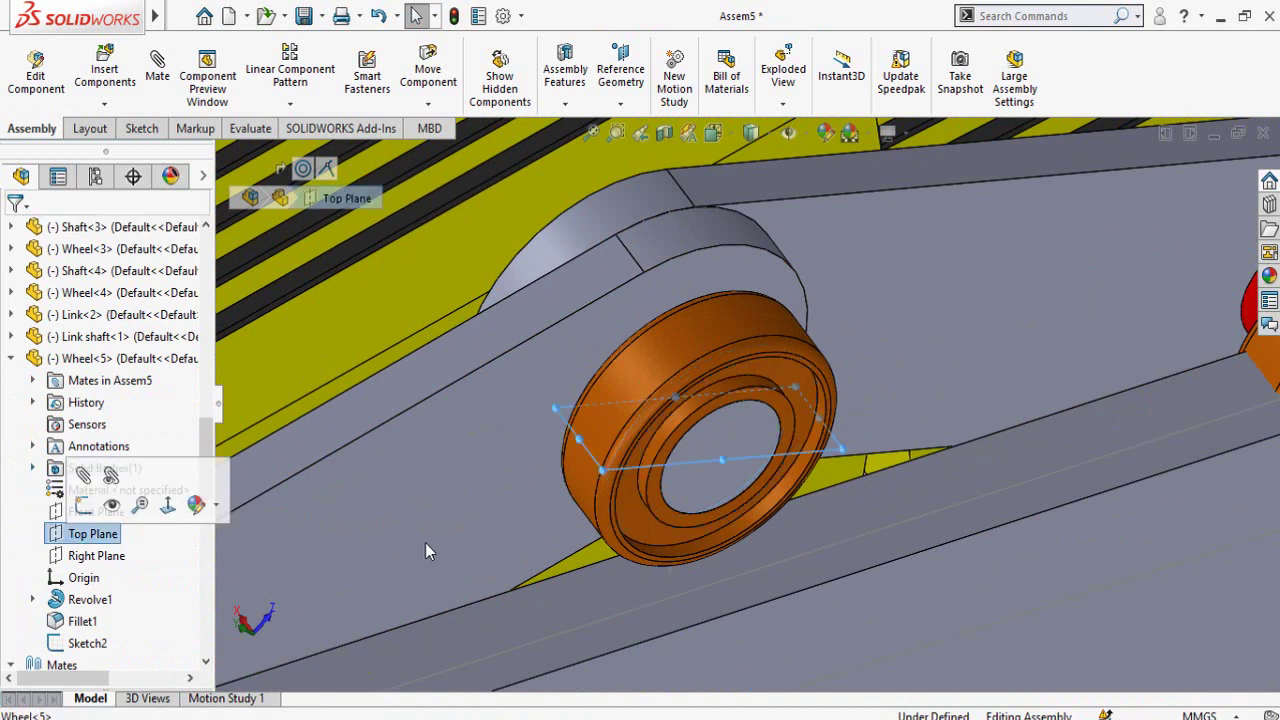
{"action": "left_click", "coordinate": [830, 183], "text": "ctrl"}
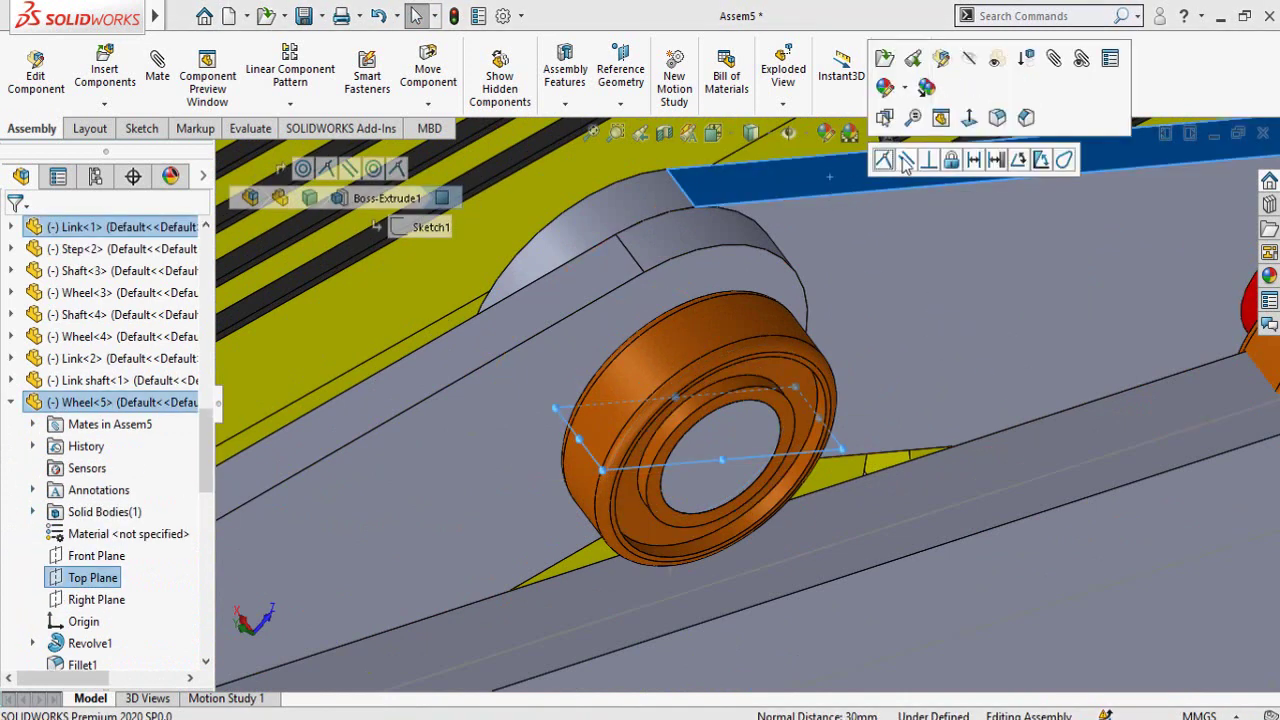
{"action": "key", "text": "Escape"}
Switch to the Right view and test the linked Steps' travel up the inclined section of the guide rails
{"action": "scroll", "coordinate": [604, 576], "scroll_direction": "up", "scroll_amount": 5}
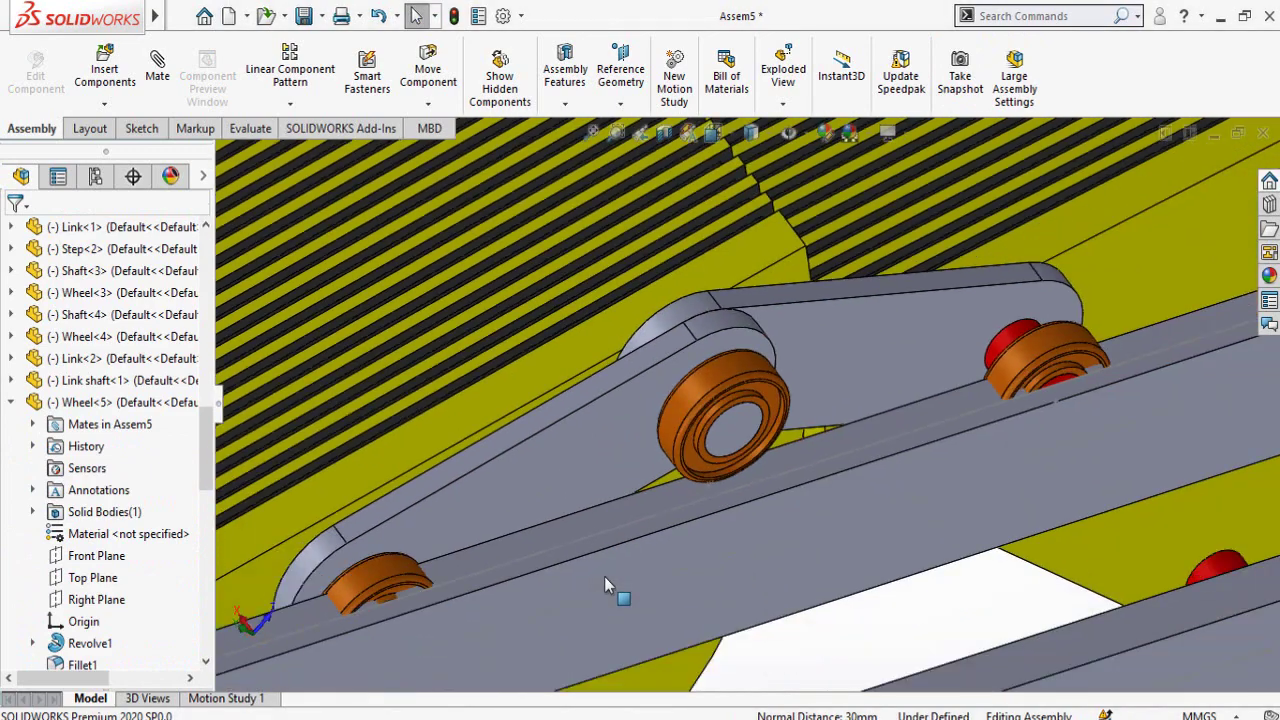
{"action": "key", "text": "space"}
{"action": "left_click", "coordinate": [581, 534]}
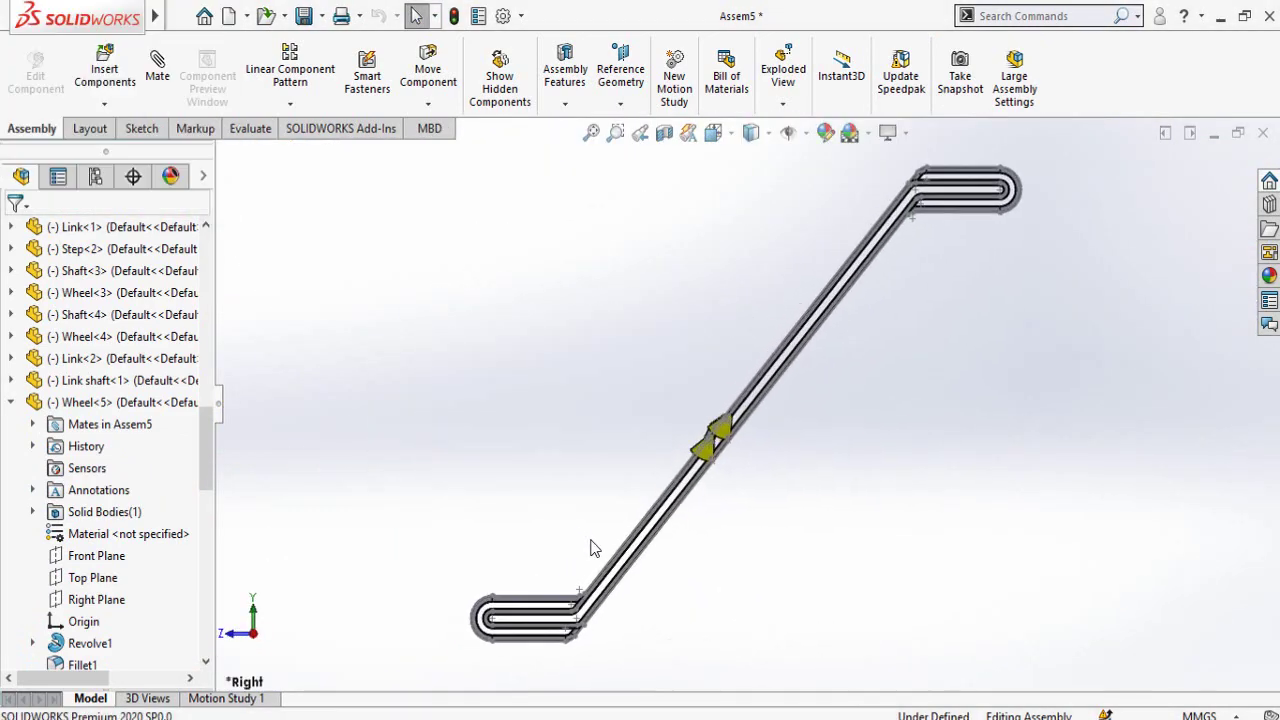
{"action": "scroll", "coordinate": [722, 470], "scroll_direction": "down", "scroll_amount": 5}
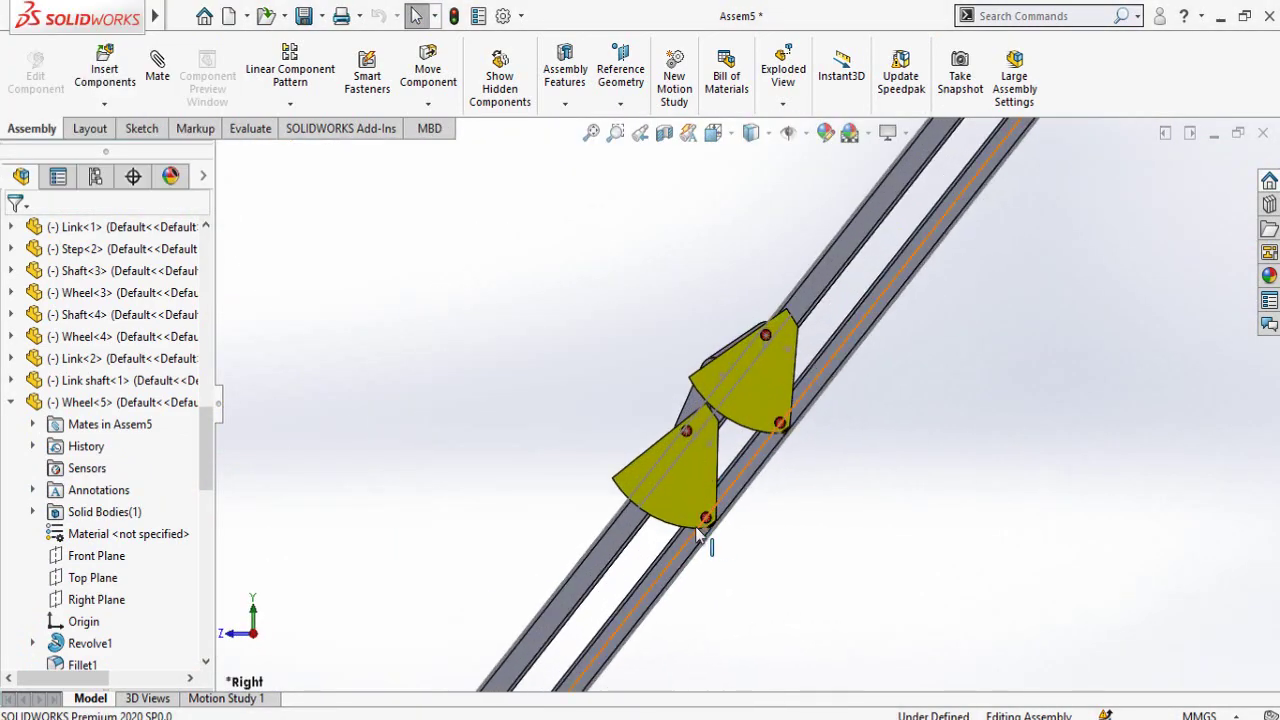
{"action": "left_click_drag", "start_coordinate": [795, 372], "coordinate": [915, 395]}
{"action": "left_click_drag", "start_coordinate": [736, 412], "coordinate": [950, 155]}
Test moving the linked Steps around the upper loop of the guide rails and back onto the incline
{"action": "scroll", "coordinate": [940, 427], "scroll_direction": "up", "scroll_amount": 3}
{"action": "left_click_drag", "start_coordinate": [558, 563], "coordinate": [1120, 130]}
{"action": "left_click", "coordinate": [994, 347]}
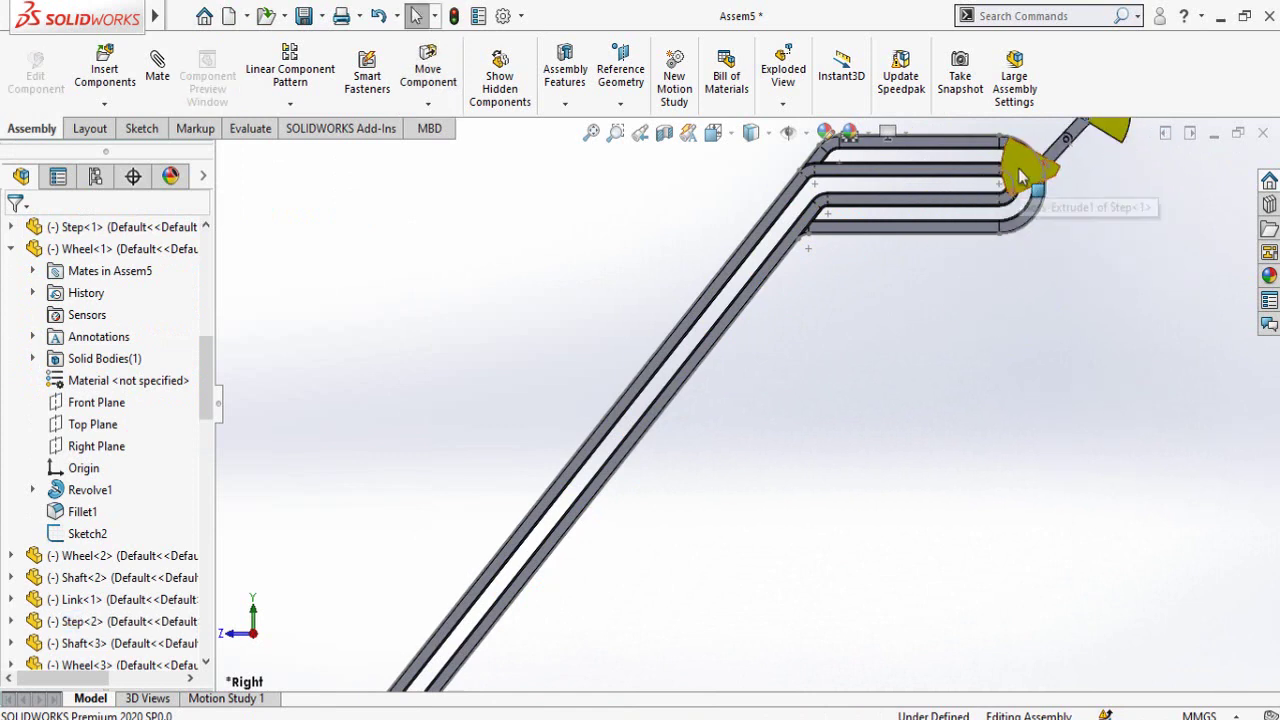
{"action": "left_click_drag", "start_coordinate": [1020, 178], "coordinate": [595, 403]}
{"action": "scroll", "coordinate": [896, 368], "scroll_direction": "up", "scroll_amount": 3}
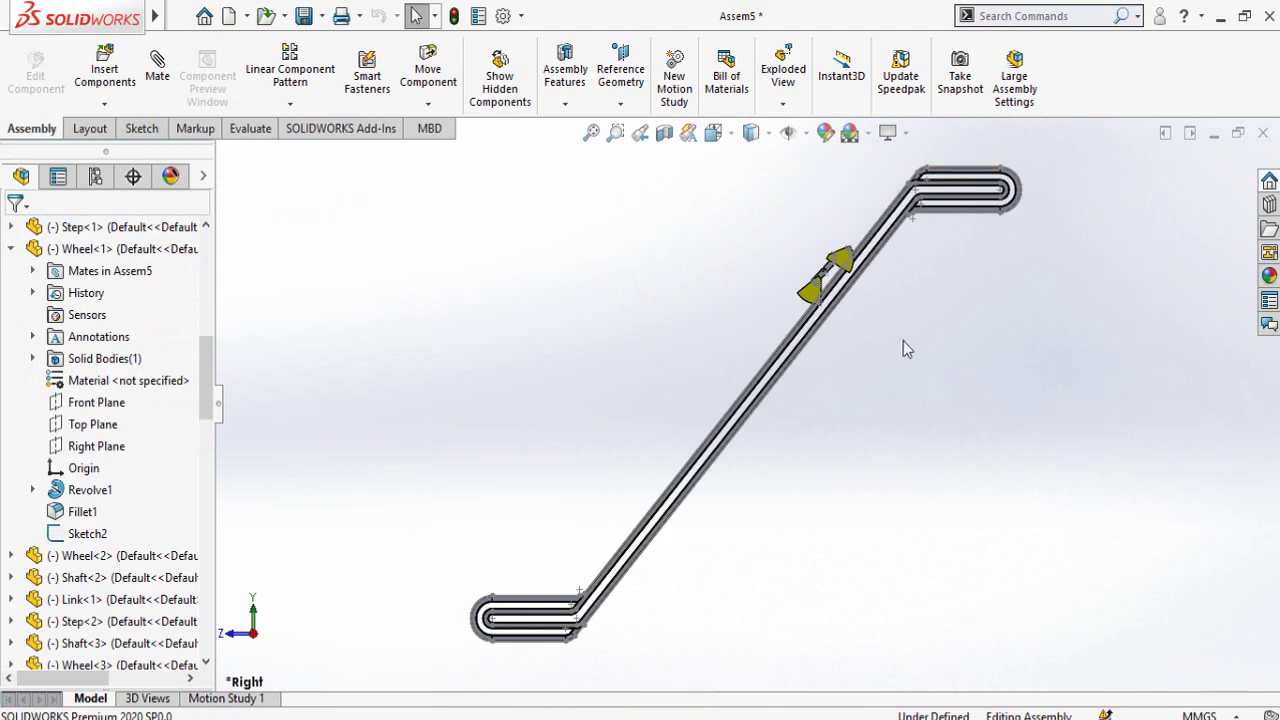
Swing the lower Step until its upper edge is roughly level and fix it in place
{"action": "scroll", "coordinate": [900, 345], "scroll_direction": "down", "scroll_amount": 5}
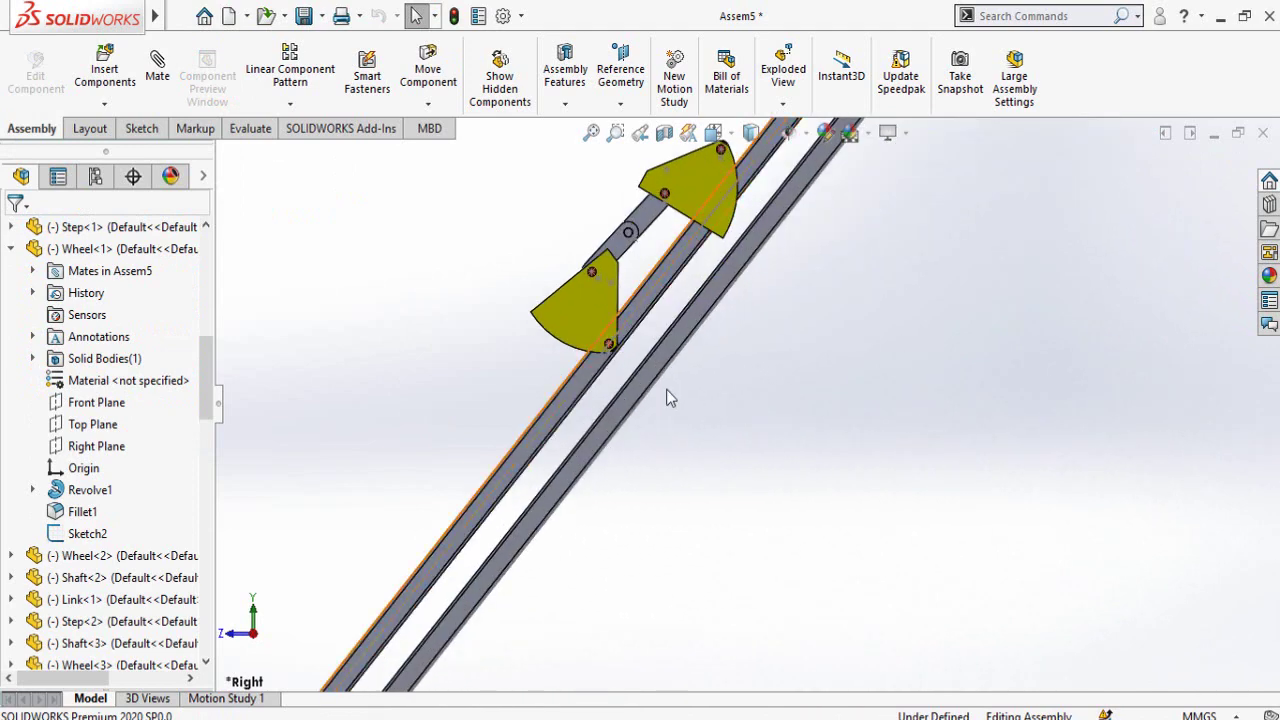
{"action": "scroll", "coordinate": [670, 398], "scroll_direction": "down", "scroll_amount": 5}
{"action": "left_click_drag", "start_coordinate": [607, 390], "coordinate": [683, 485]}
{"action": "right_click", "coordinate": [683, 485]}
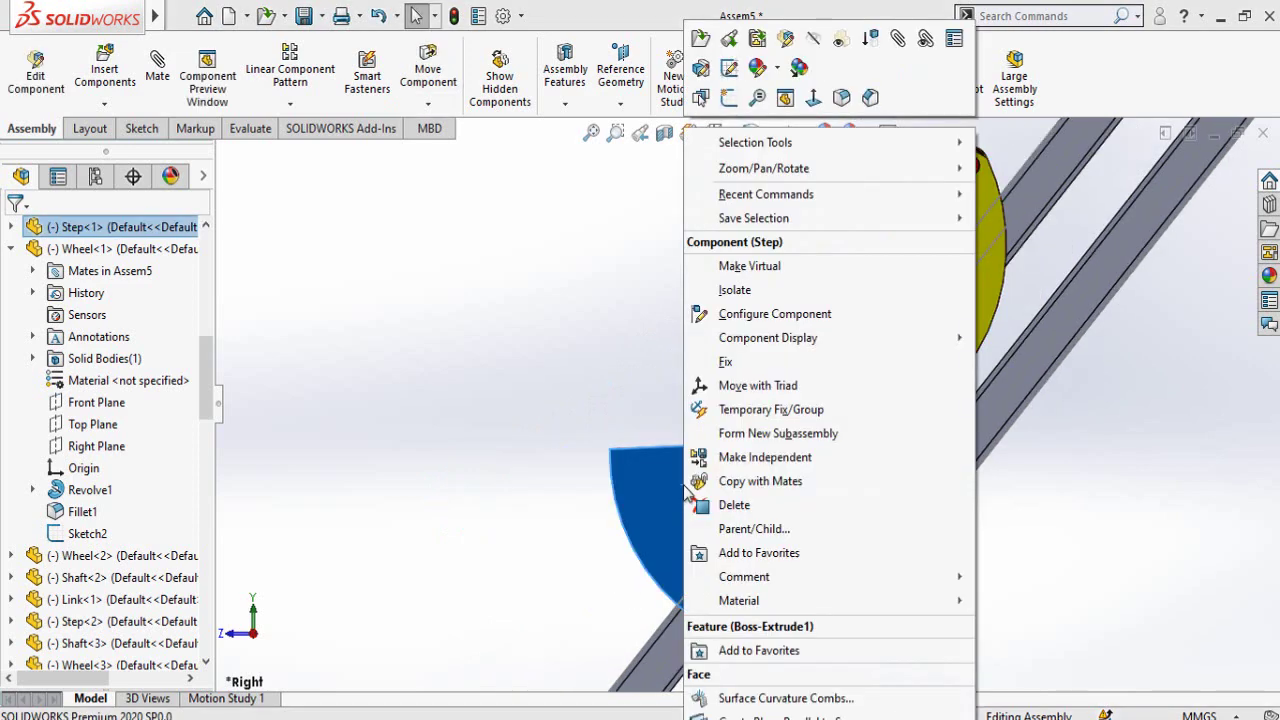
{"action": "left_click", "coordinate": [728, 362]}
{"action": "key", "text": "Escape"}
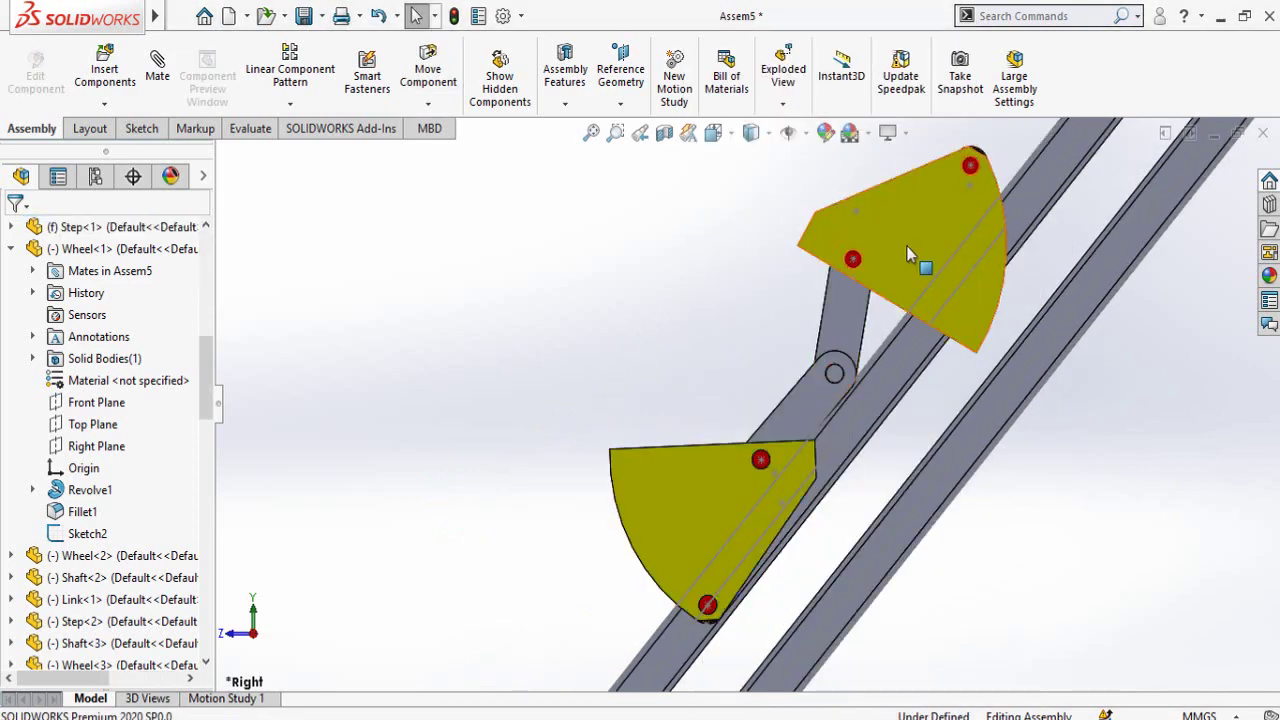
Reposition the upper Step so the two Links line up along the incline, and fix the Link attached to that Step
{"action": "left_click_drag", "start_coordinate": [985, 345], "coordinate": [725, 262]}
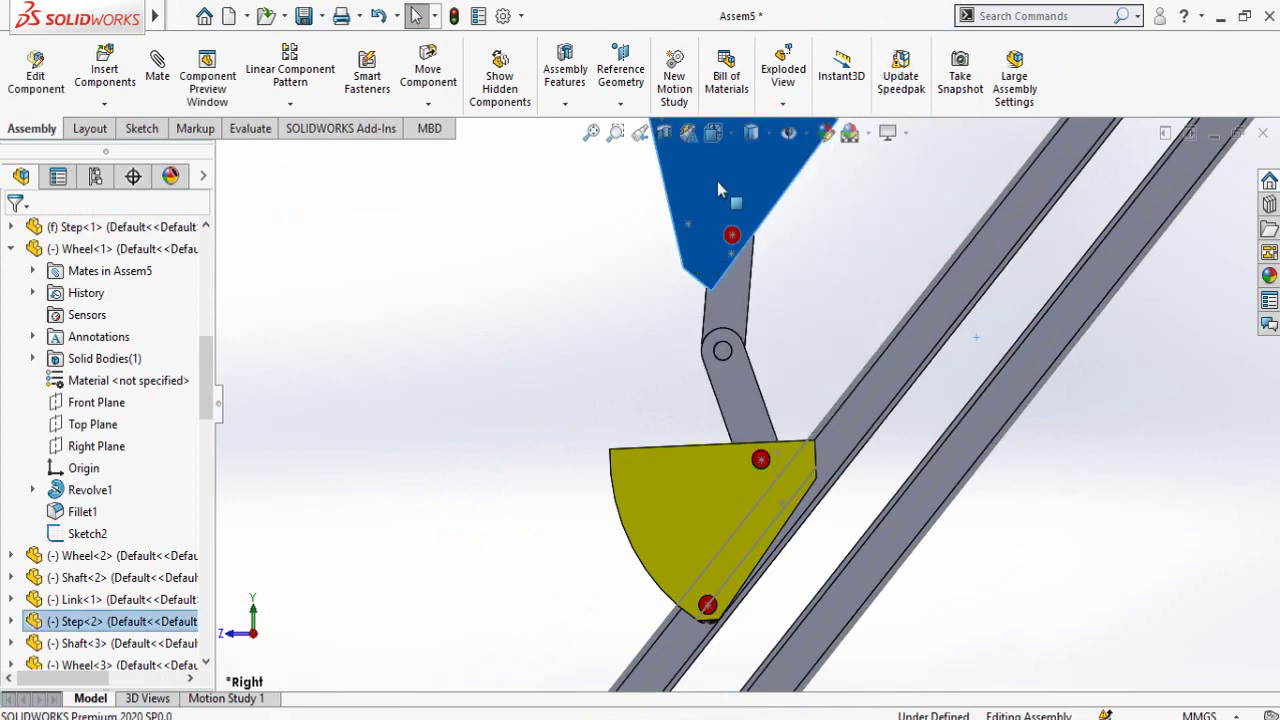
{"action": "left_click_drag", "start_coordinate": [718, 190], "coordinate": [860, 301]}
{"action": "key", "text": "Escape"}
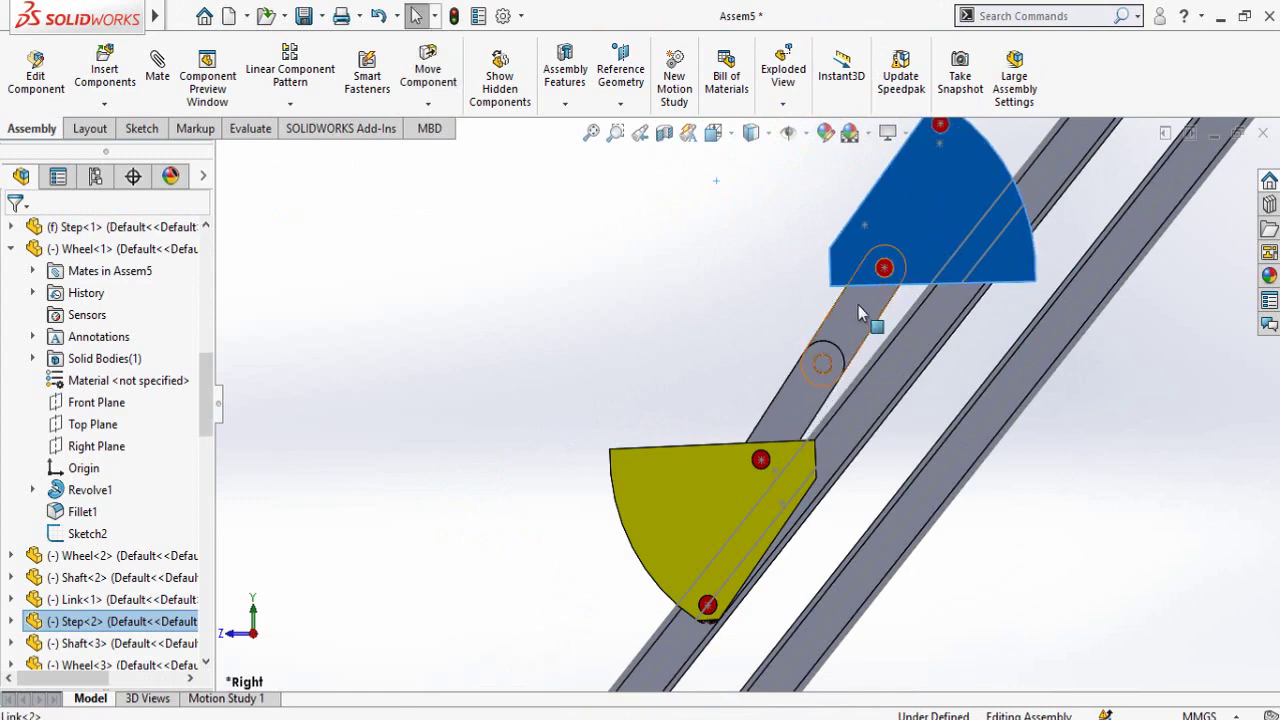
{"action": "right_click", "coordinate": [858, 305]}
{"action": "left_click", "coordinate": [746, 329]}
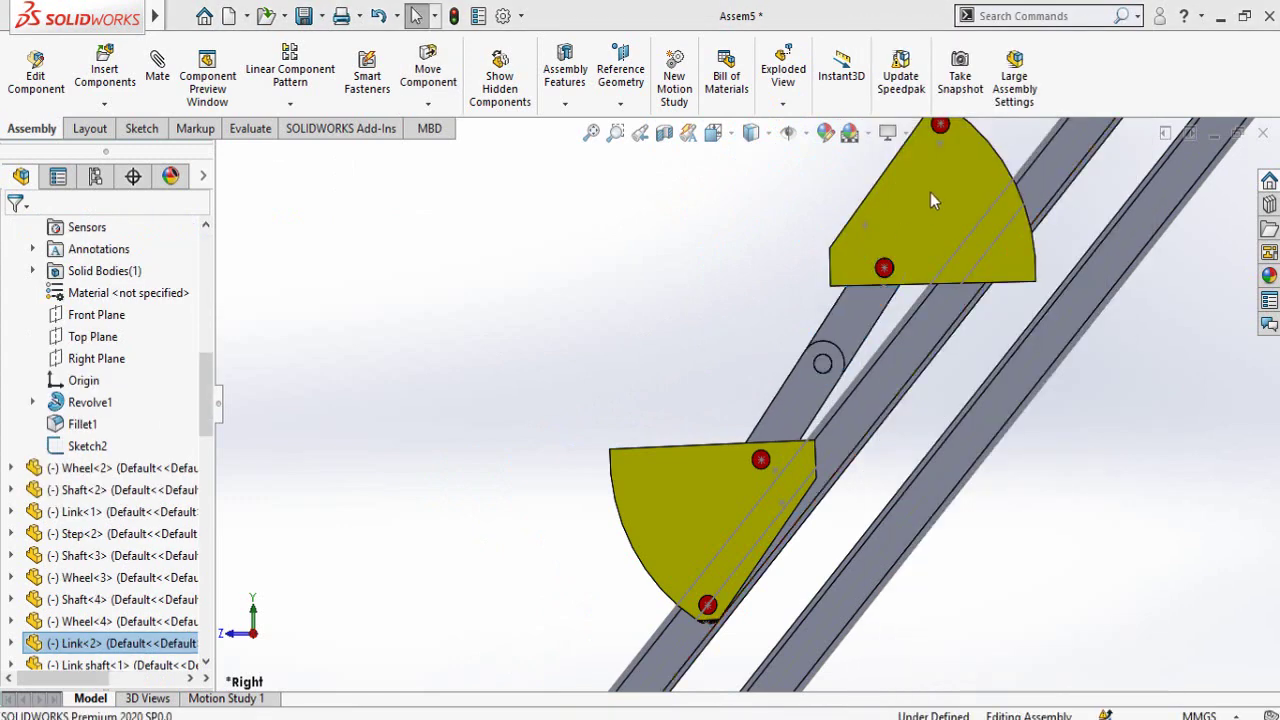
Swing the upper Step over its Link to match the lower Step's orientation, and set that Link back to float
{"action": "left_click_drag", "start_coordinate": [885, 180], "coordinate": [799, 320]}
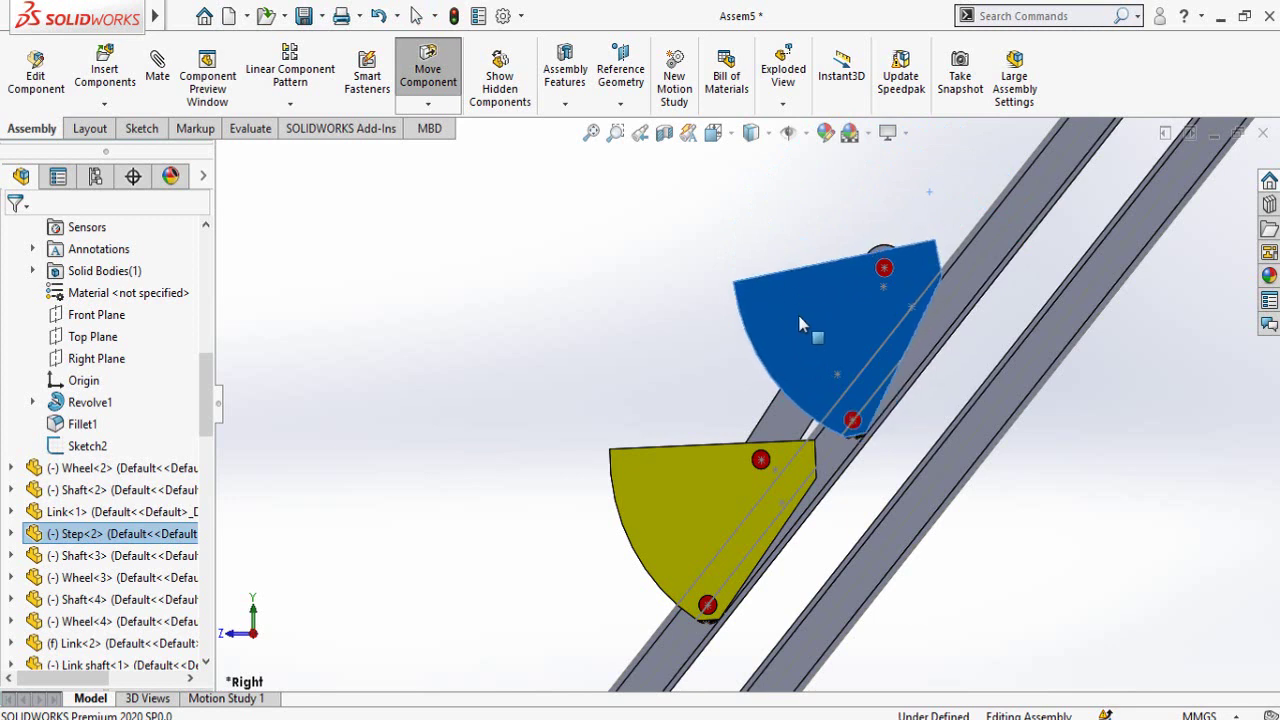
{"action": "left_click", "coordinate": [644, 362]}
{"action": "scroll", "coordinate": [870, 295], "scroll_direction": "down", "scroll_amount": 3}
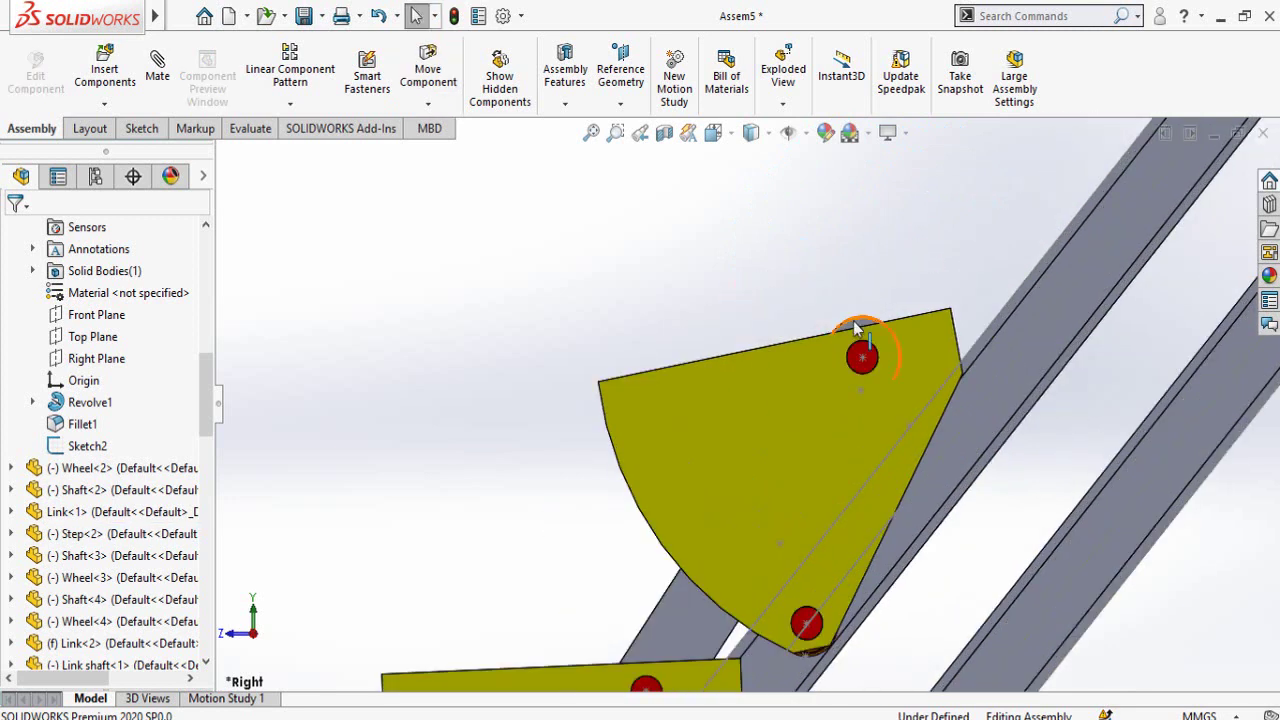
{"action": "right_click", "coordinate": [855, 328]}
{"action": "left_click", "coordinate": [905, 457]}
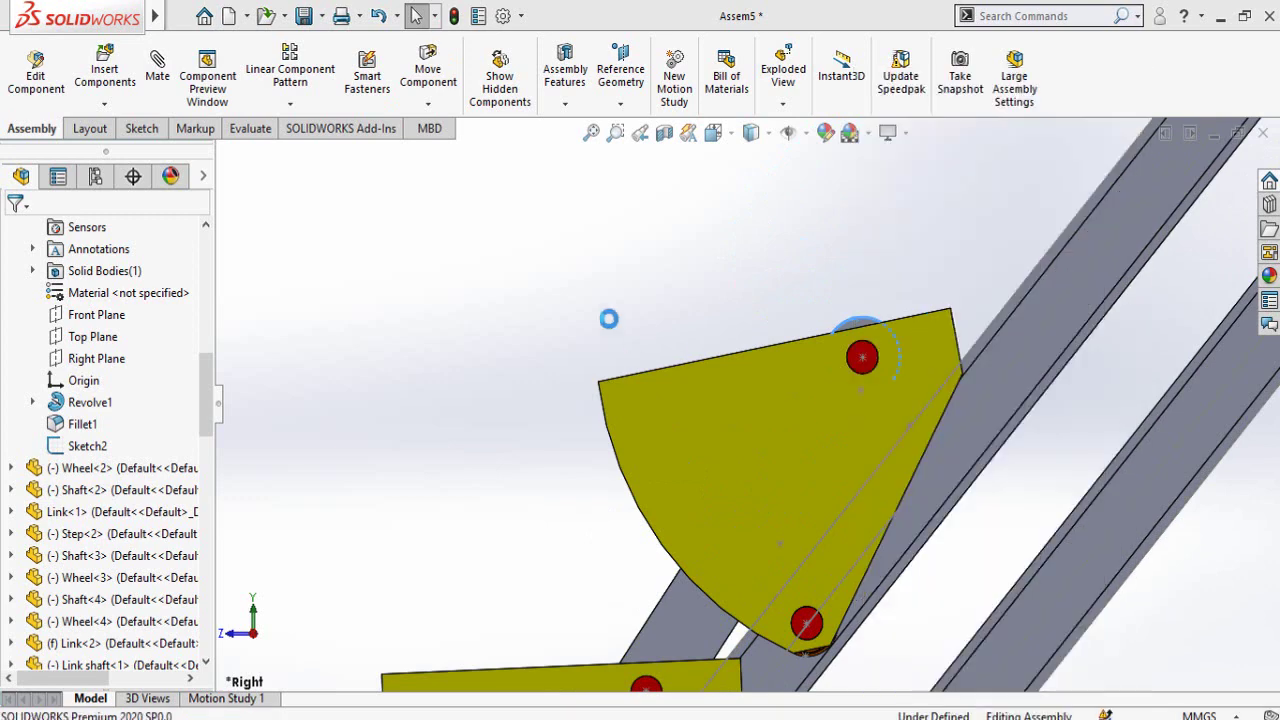
Set the fixed lower Step back to float
{"action": "scroll", "coordinate": [595, 390], "scroll_direction": "up", "scroll_amount": 3}
{"action": "scroll", "coordinate": [700, 520], "scroll_direction": "down", "scroll_amount": 2}
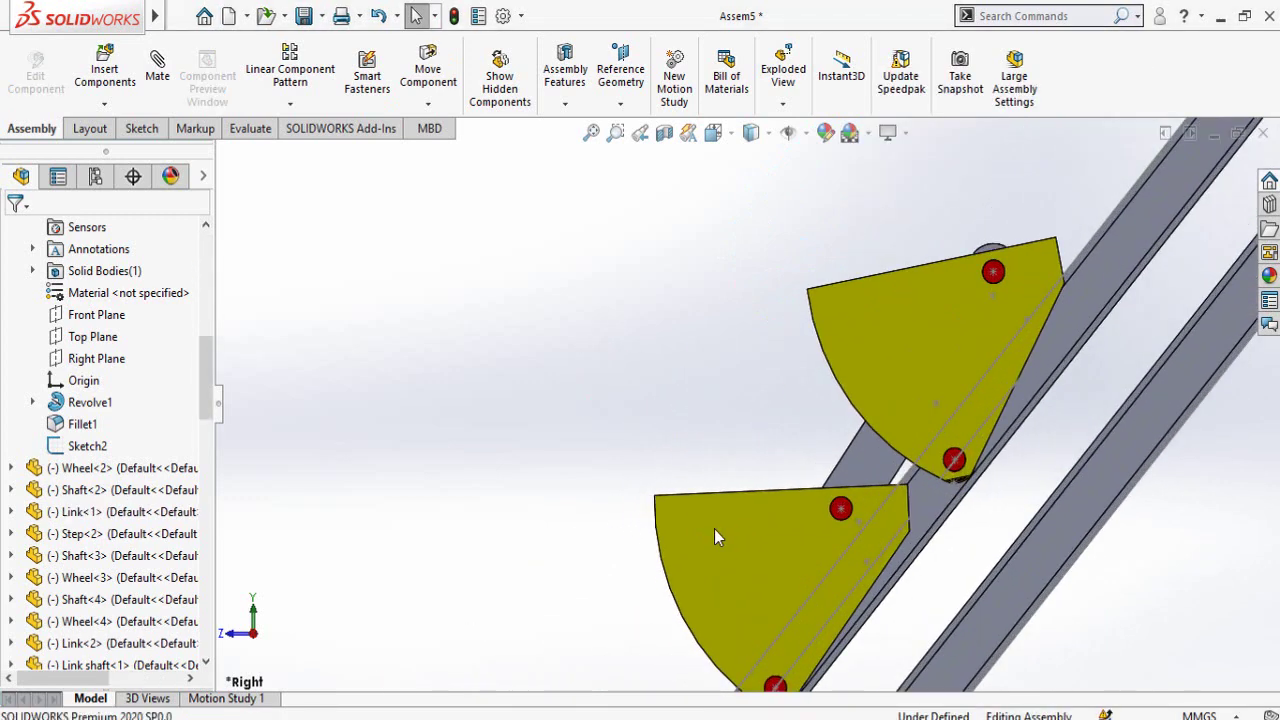
{"action": "left_click", "coordinate": [808, 522]}
{"action": "right_click", "coordinate": [735, 556]}
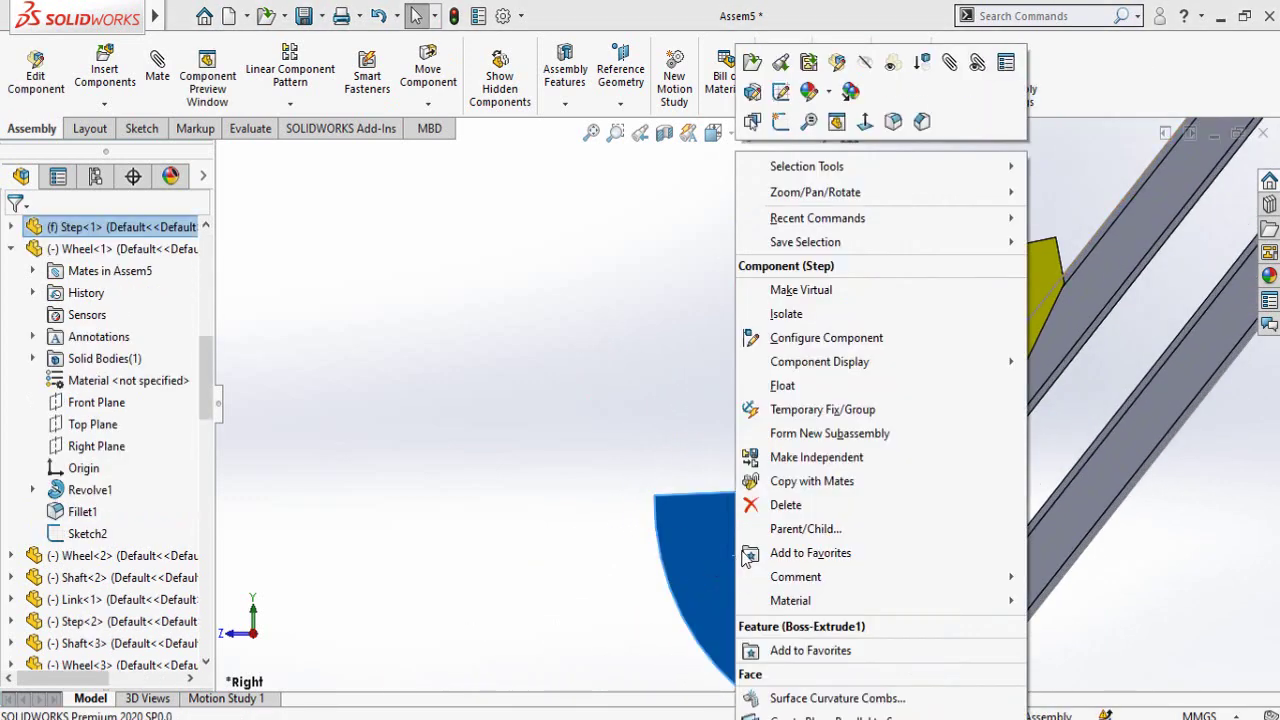
{"action": "left_click", "coordinate": [790, 386]}
Start a path mate using the sketch point at the end of the upper Step's lower shaft as the component vertex
{"action": "middle_click_drag", "start_coordinate": [710, 393], "coordinate": [943, 411]}
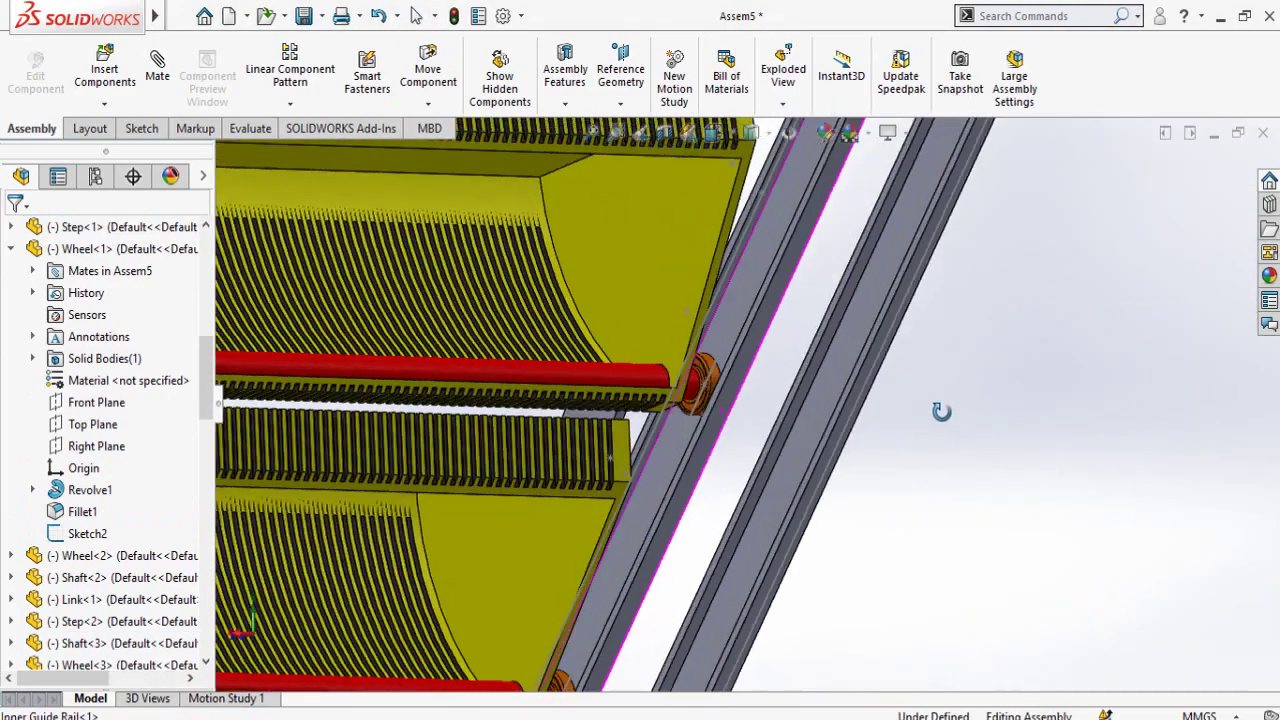
{"action": "scroll", "coordinate": [712, 410], "scroll_direction": "down", "scroll_amount": 10}
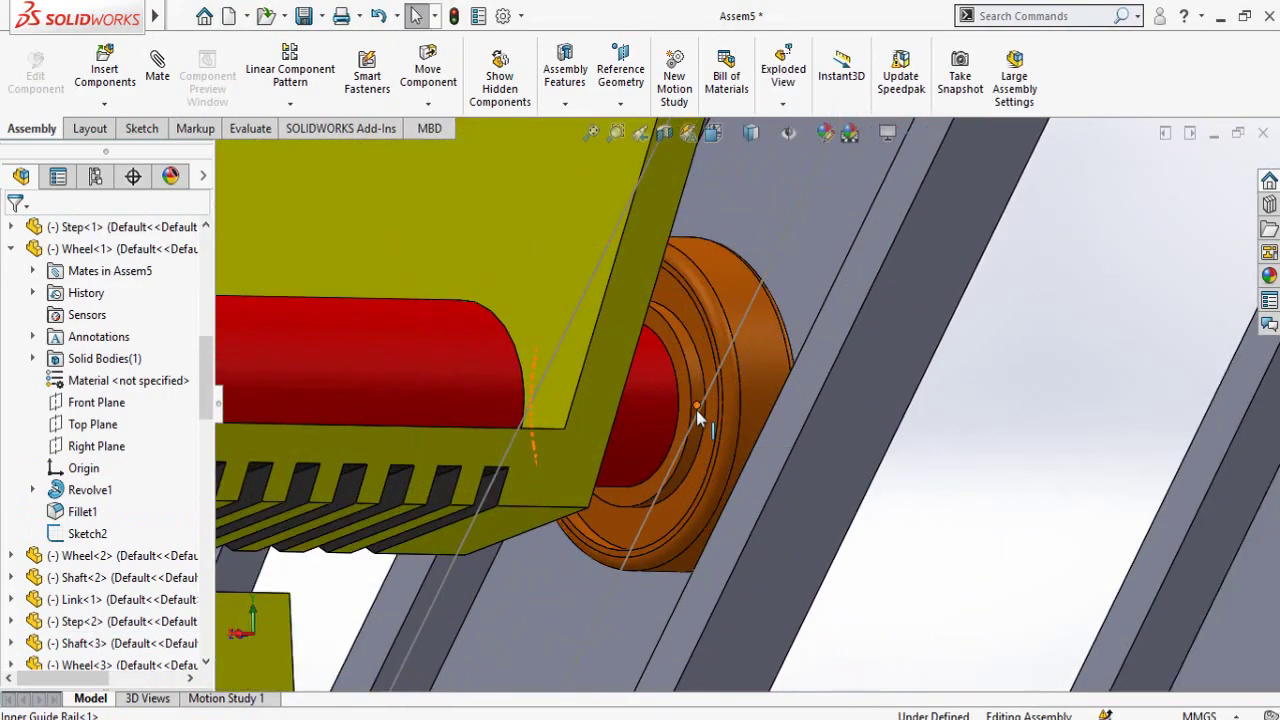
{"action": "left_click", "coordinate": [696, 407]}
{"action": "scroll", "coordinate": [757, 432], "scroll_direction": "up", "scroll_amount": 5}
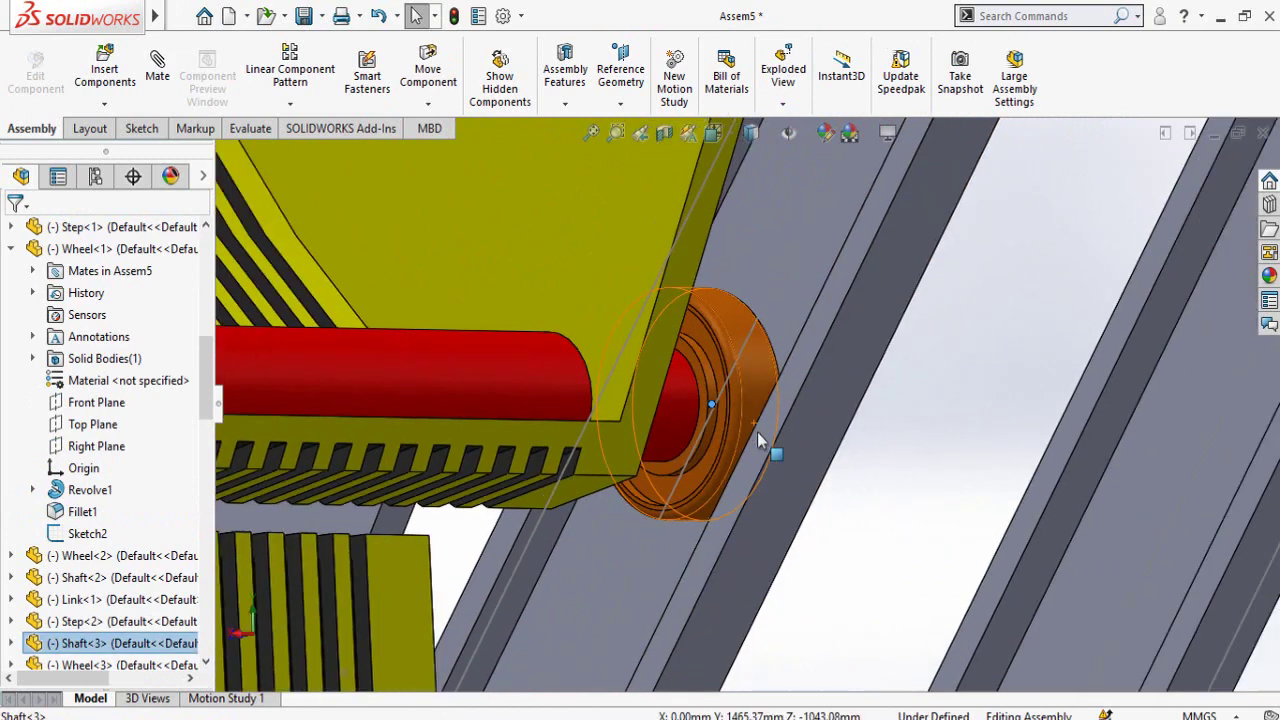
{"action": "scroll", "coordinate": [740, 420], "scroll_direction": "down", "scroll_amount": 5}
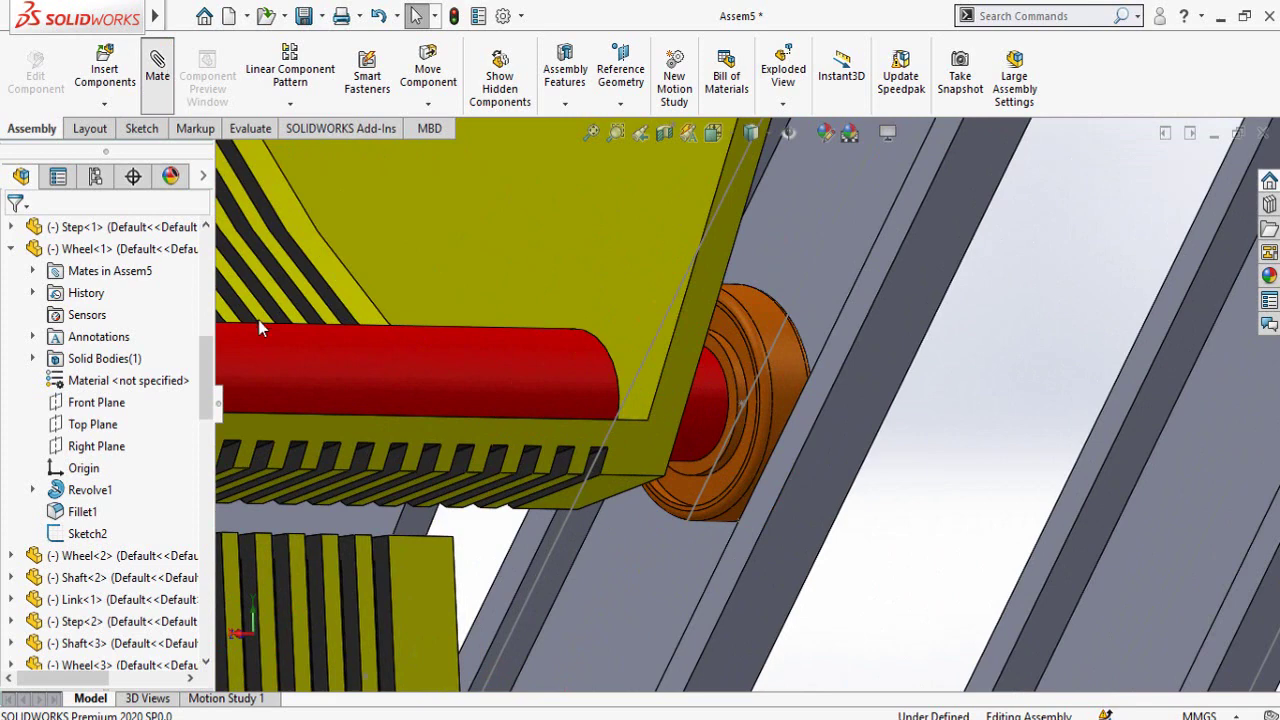
{"action": "scroll", "coordinate": [3, 531], "scroll_direction": "down", "scroll_amount": 3}
{"action": "left_click", "coordinate": [46, 530]}
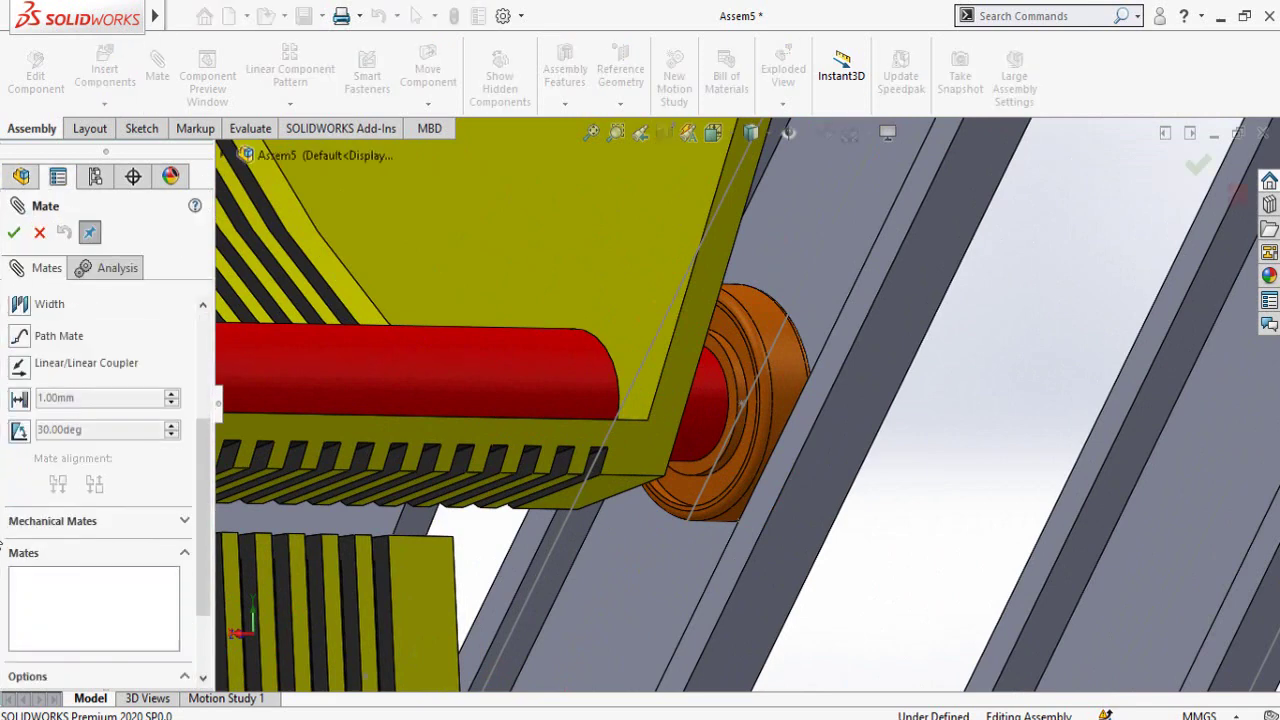
{"action": "scroll", "coordinate": [3, 540], "scroll_direction": "up", "scroll_amount": 3}
{"action": "left_click", "coordinate": [20, 545]}
{"action": "scroll", "coordinate": [803, 400], "scroll_direction": "down", "scroll_amount": 3}
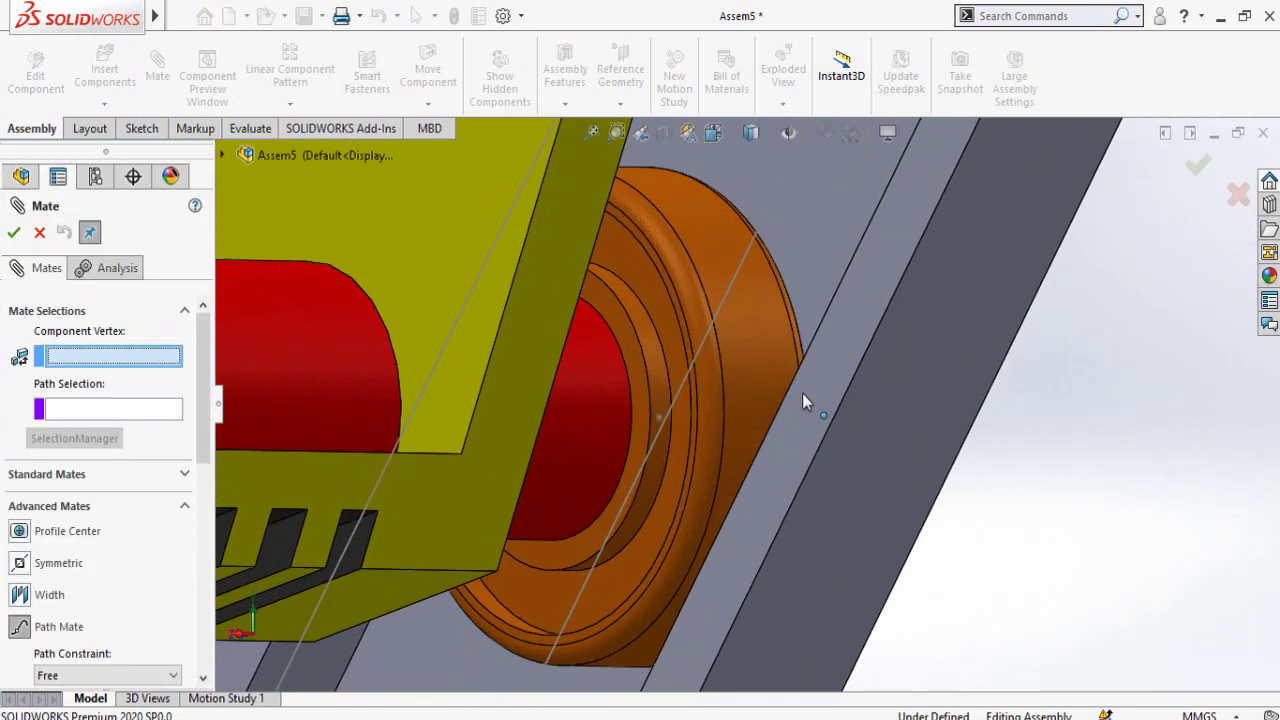
{"action": "left_click", "coordinate": [658, 416]}
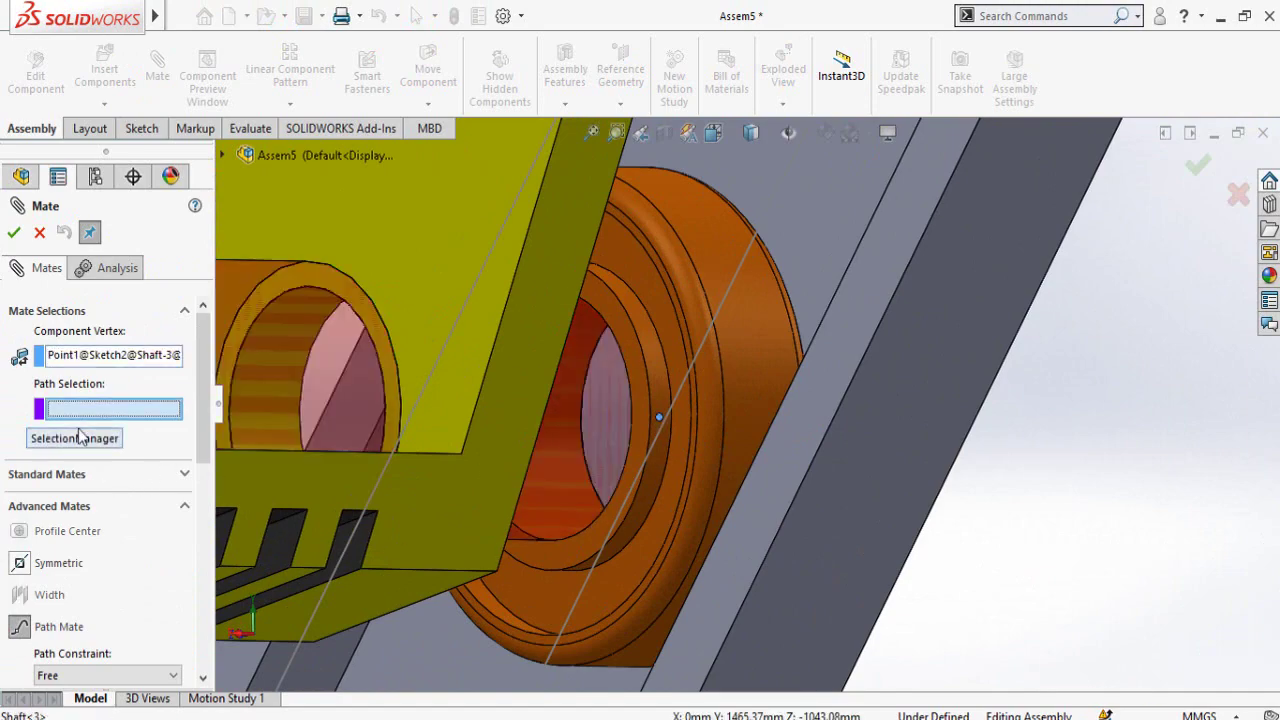
Use the closed sketch loop of the inner guide rail as the mate path and apply the path mate
{"action": "left_click", "coordinate": [80, 437]}
{"action": "left_click", "coordinate": [684, 382]}
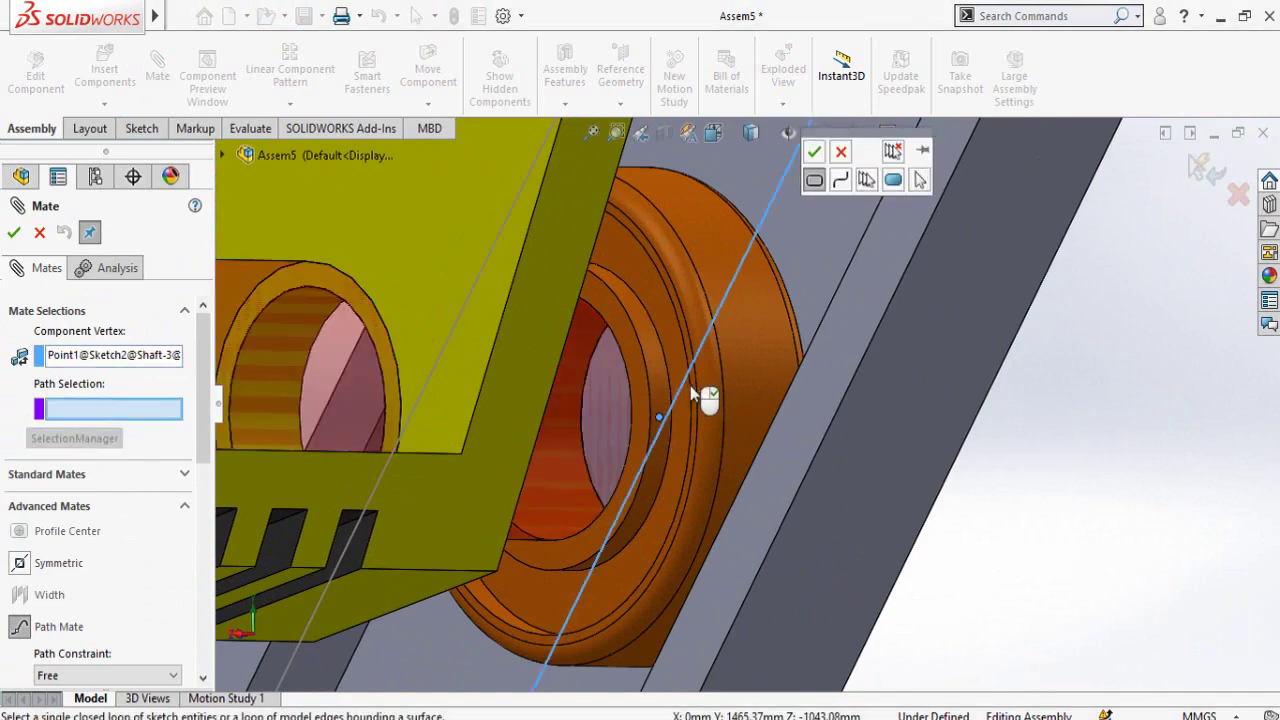
{"action": "scroll", "coordinate": [761, 507], "scroll_direction": "up", "scroll_amount": 10}
{"action": "scroll", "coordinate": [757, 513], "scroll_direction": "up", "scroll_amount": 5}
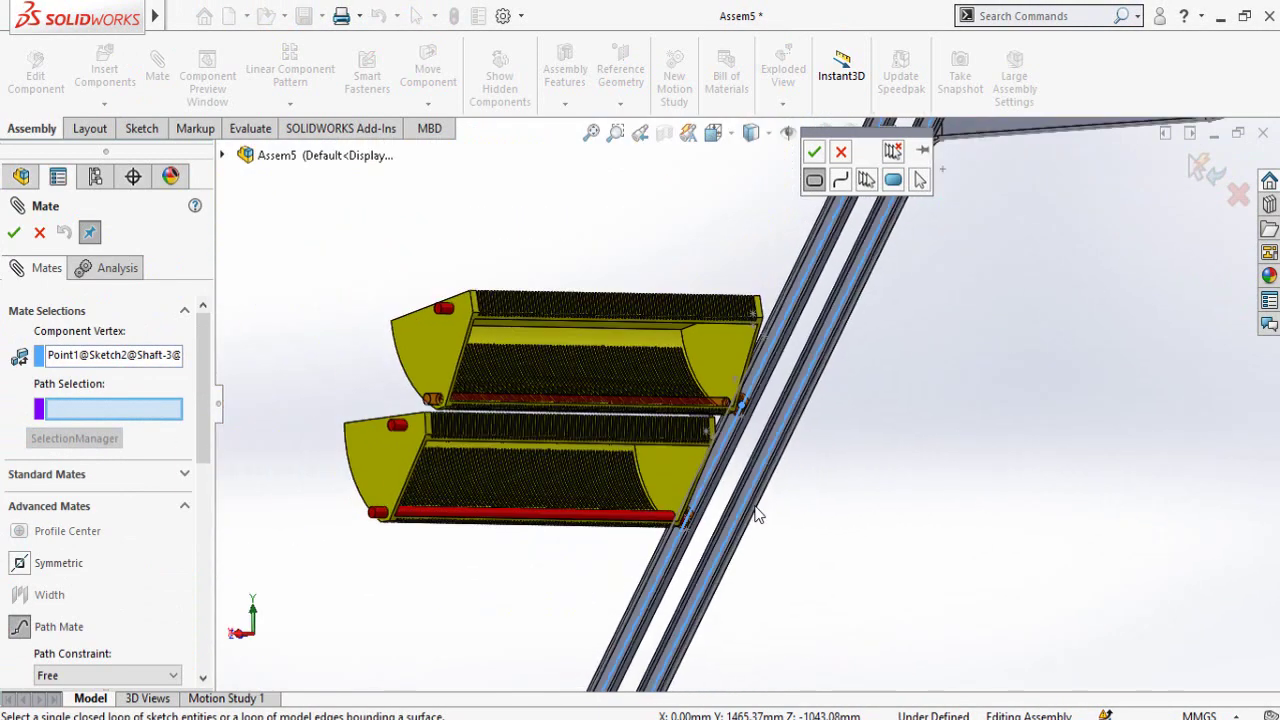
{"action": "left_click", "coordinate": [815, 152]}
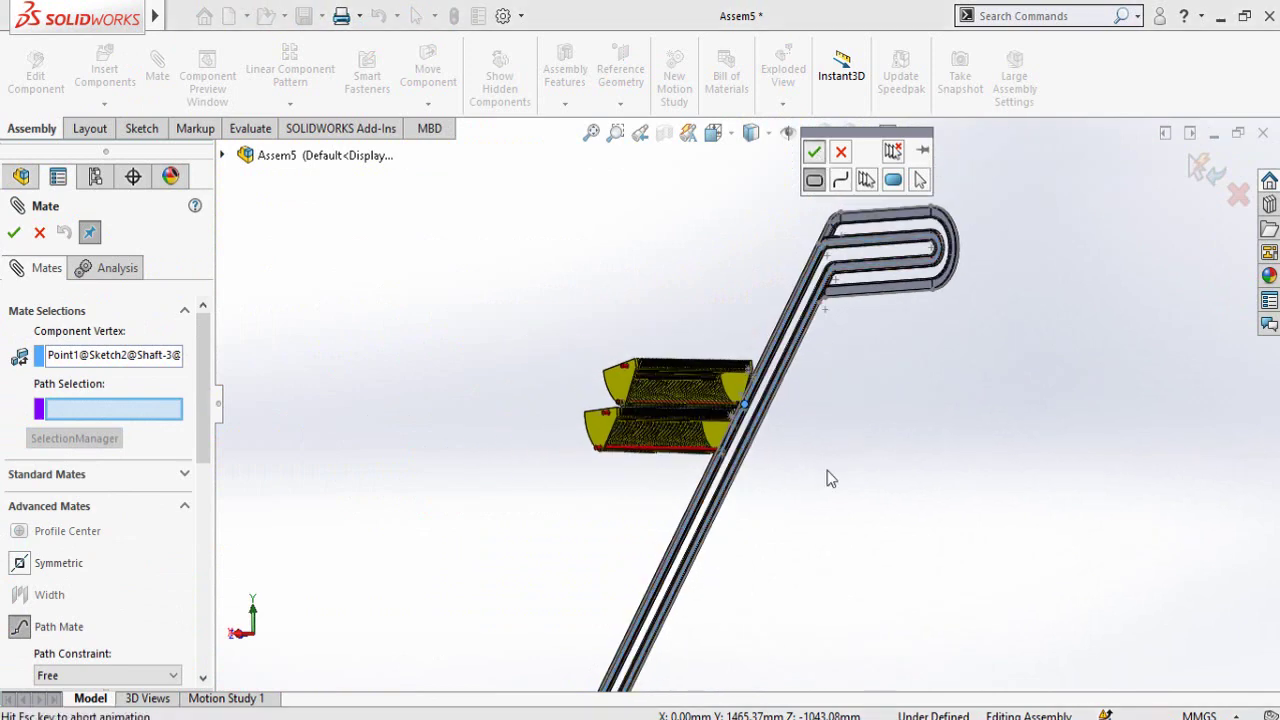
{"action": "left_click", "coordinate": [13, 232]}
{"action": "left_click", "coordinate": [14, 233]}
Switch to the Left view and select the Wheel at the upper end of the upper Step's Link
{"action": "middle_click_drag", "start_coordinate": [808, 530], "coordinate": [733, 606]}
{"action": "key", "text": "space"}
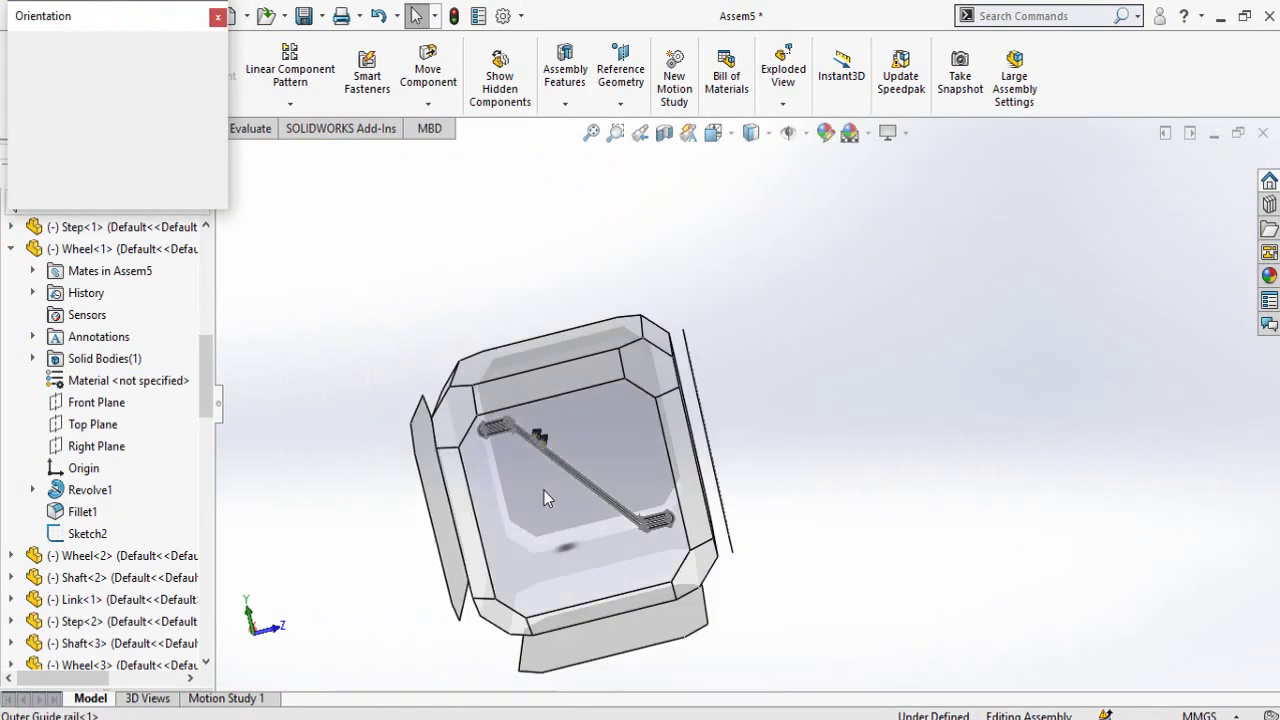
{"action": "left_click", "coordinate": [544, 490]}
{"action": "scroll", "coordinate": [702, 473], "scroll_direction": "down", "scroll_amount": 8}
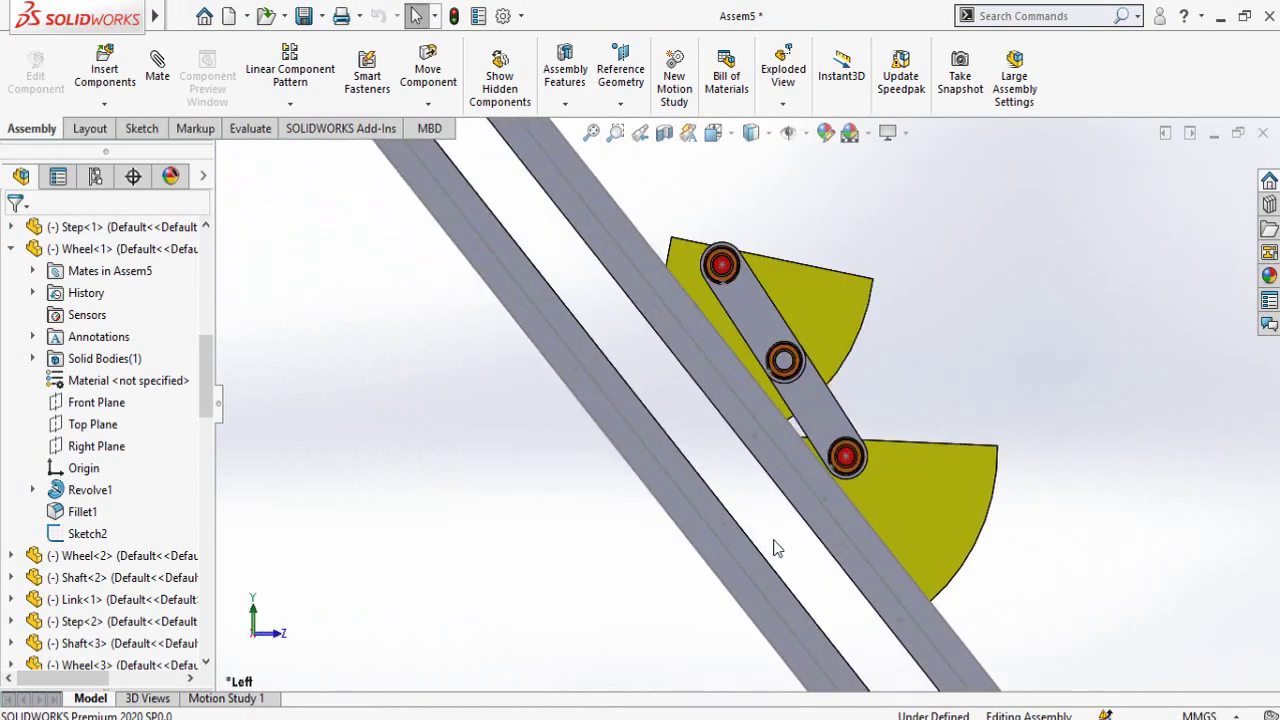
{"action": "left_click", "coordinate": [790, 236]}
{"action": "left_click_drag", "start_coordinate": [790, 240], "coordinate": [720, 240]}
{"action": "scroll", "coordinate": [698, 242], "scroll_direction": "down", "scroll_amount": 3}
{"action": "scroll", "coordinate": [720, 240], "scroll_direction": "down", "scroll_amount": 4}
{"action": "middle_click_drag", "start_coordinate": [722, 244], "coordinate": [743, 294]}
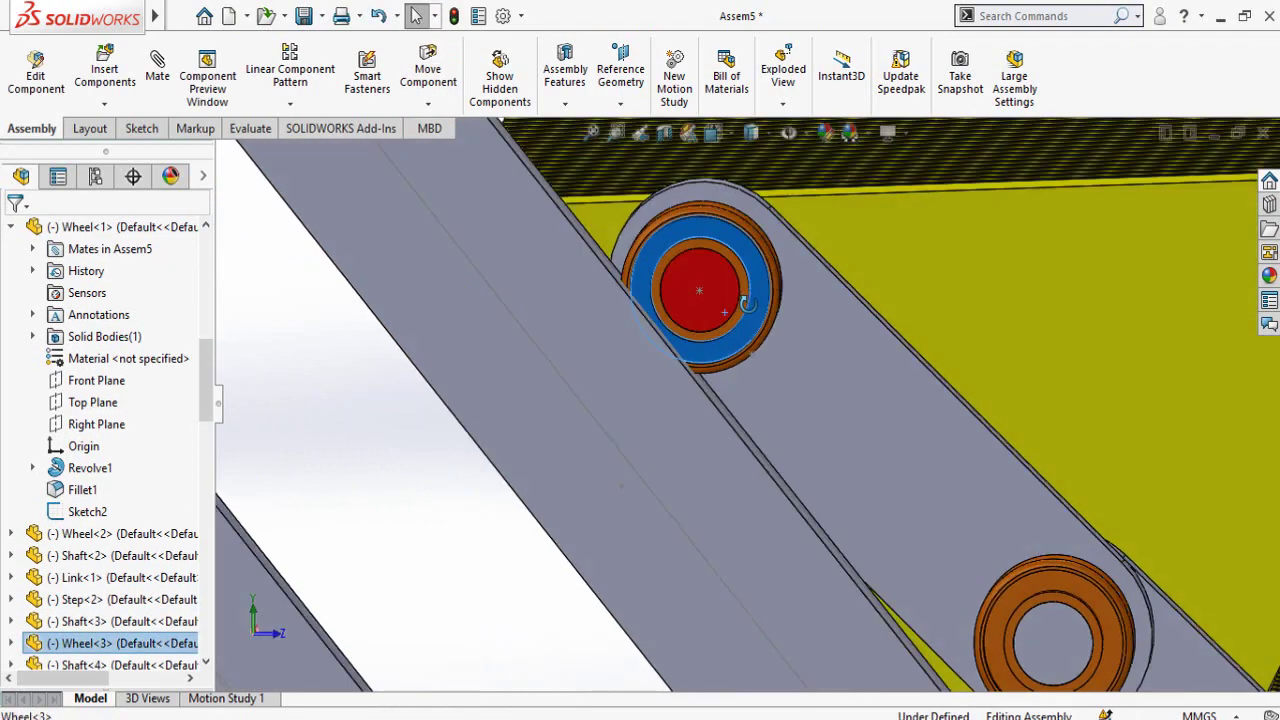
{"action": "left_click_drag", "start_coordinate": [743, 298], "coordinate": [818, 426]}
{"action": "scroll", "coordinate": [878, 447], "scroll_direction": "up", "scroll_amount": 3}
{"action": "scroll", "coordinate": [784, 374], "scroll_direction": "down", "scroll_amount": 3}
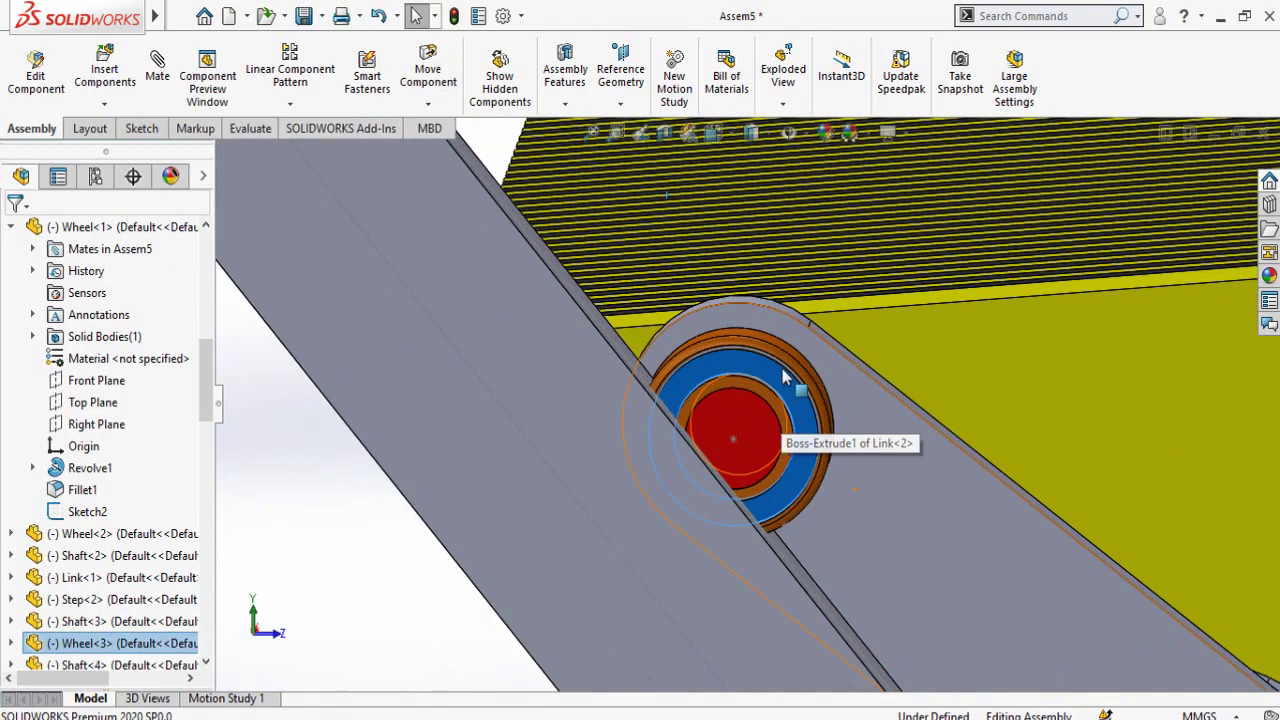
Mate the Top Plane of the upper Step's Wheel parallel to the upper narrow face of the adjoining Link
{"action": "left_click", "coordinate": [781, 383]}
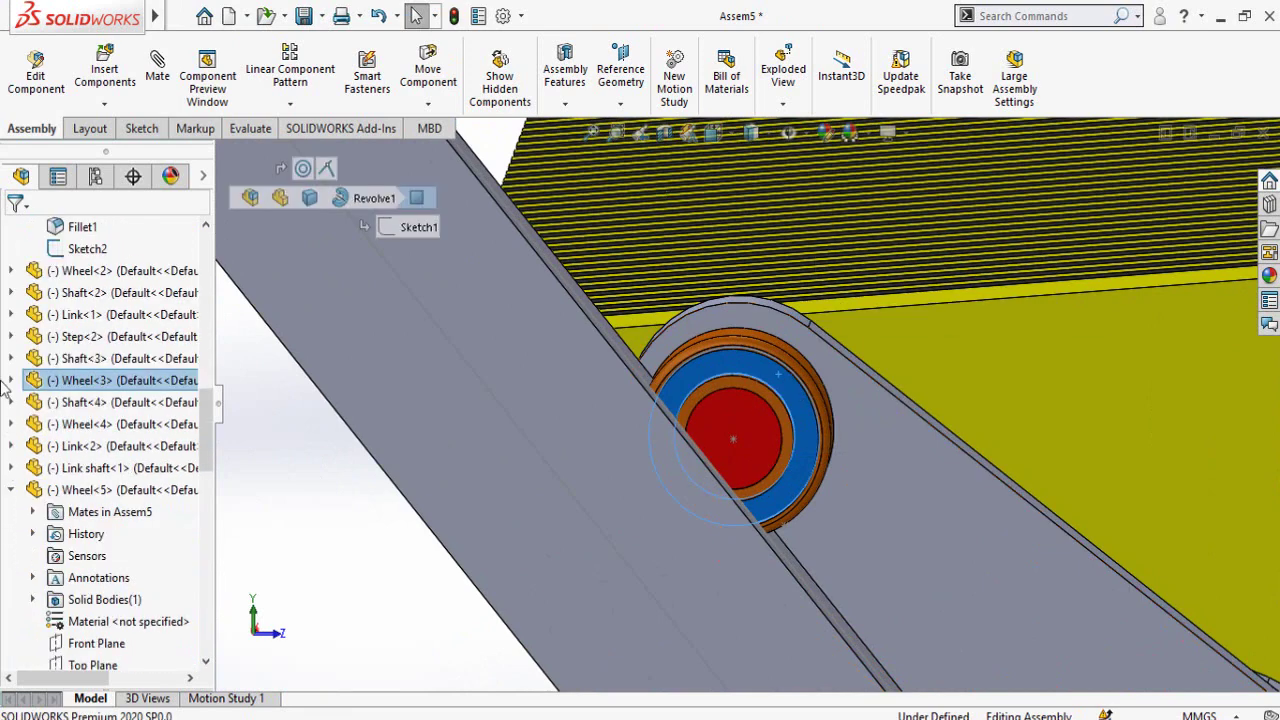
{"action": "left_click", "coordinate": [12, 381]}
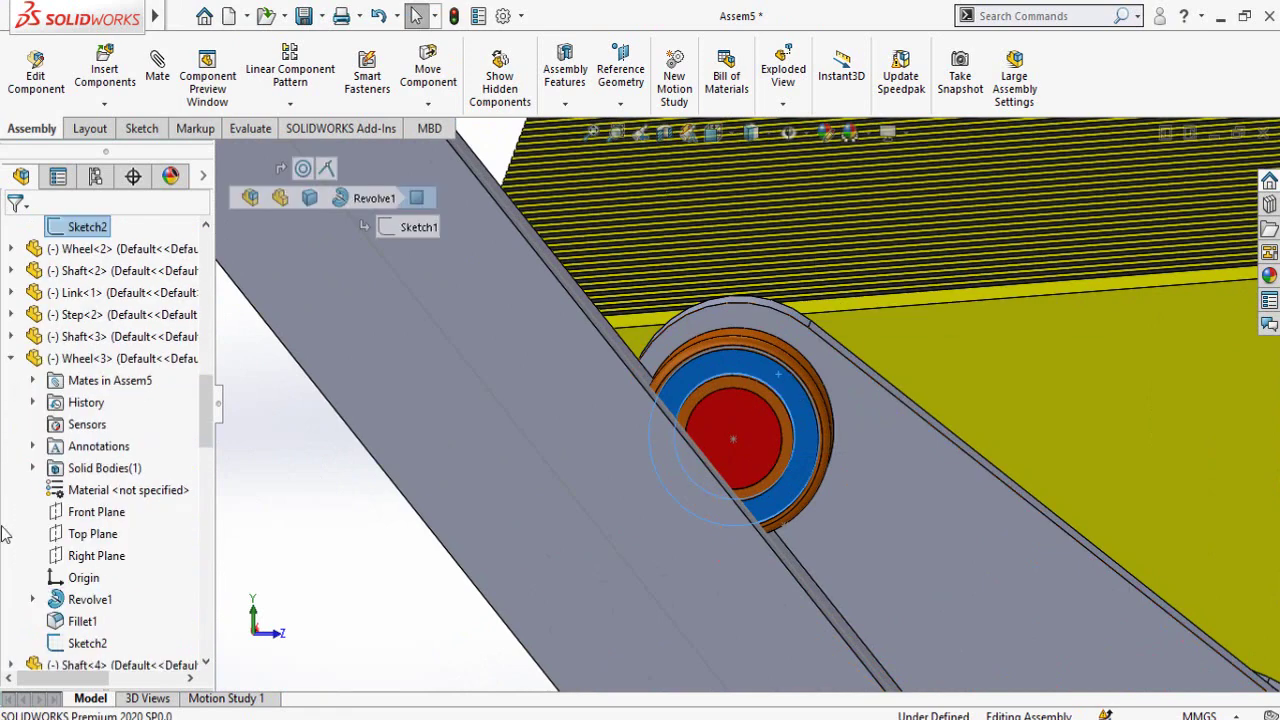
{"action": "left_click", "coordinate": [63, 535]}
{"action": "scroll", "coordinate": [920, 428], "scroll_direction": "down", "scroll_amount": 2}
{"action": "middle_click_drag", "start_coordinate": [847, 415], "coordinate": [838, 428]}
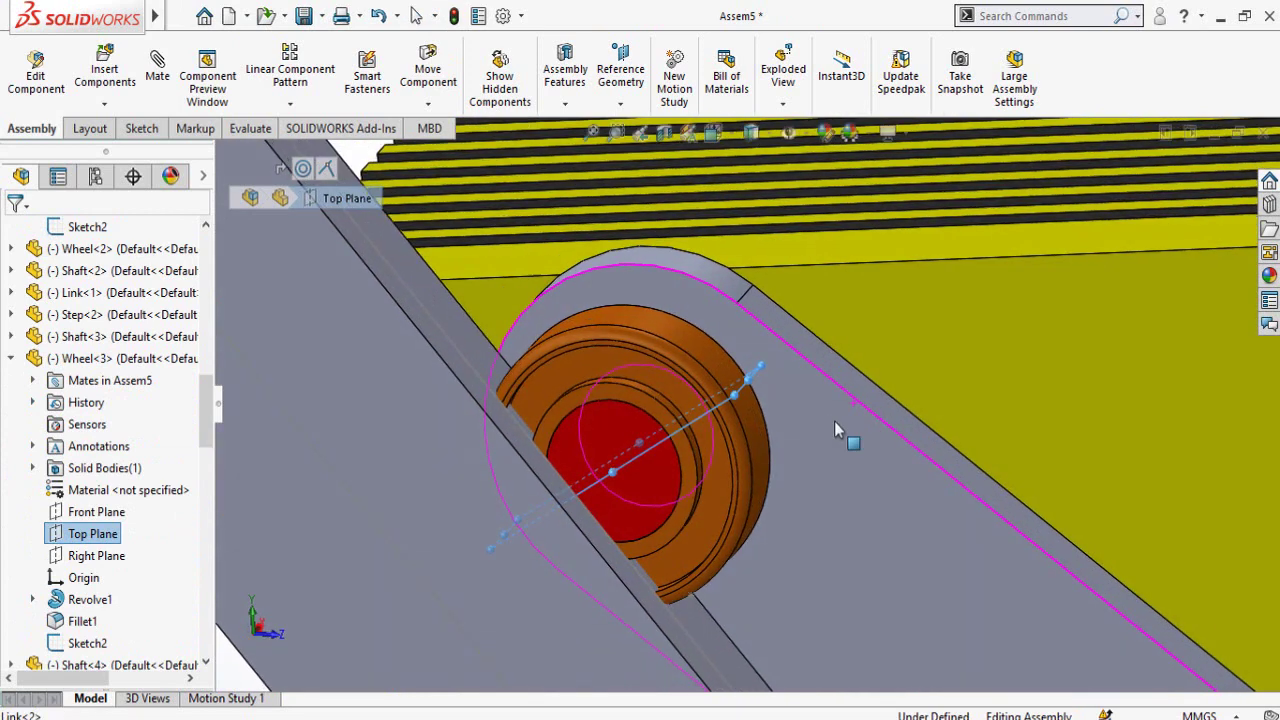
{"action": "left_click", "coordinate": [849, 375], "text": "ctrl"}
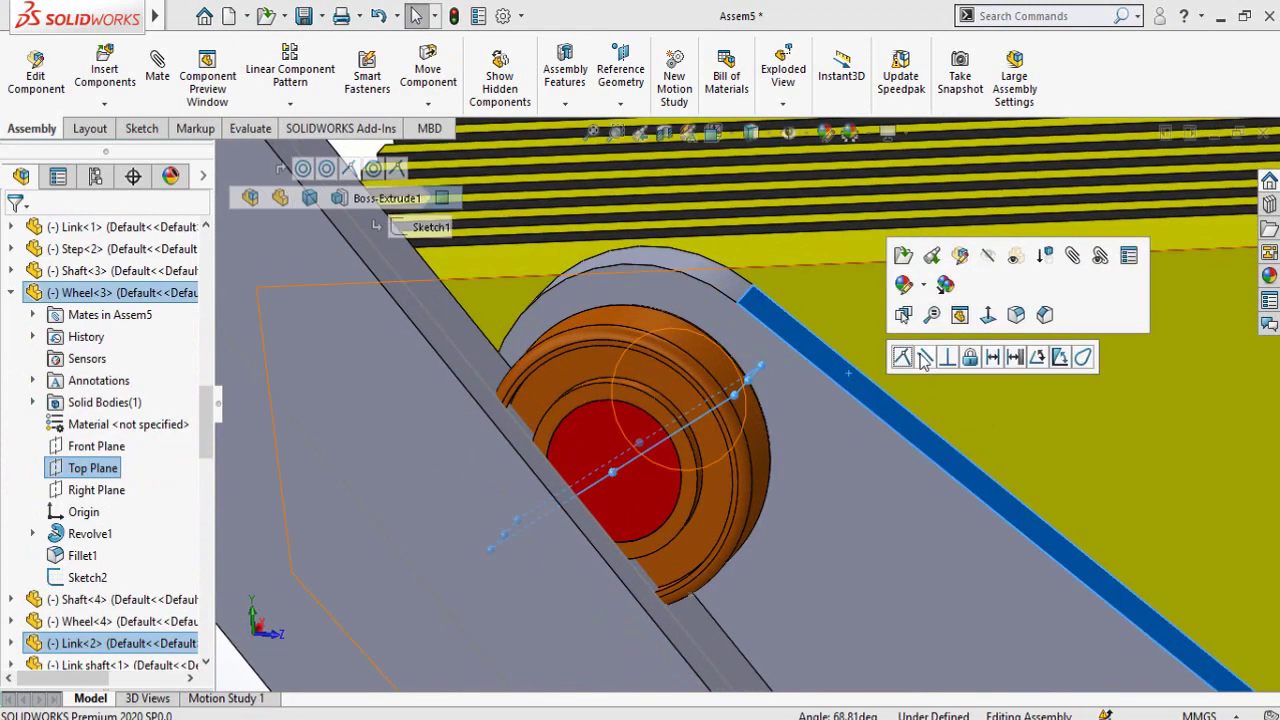
{"action": "left_click", "coordinate": [927, 357]}
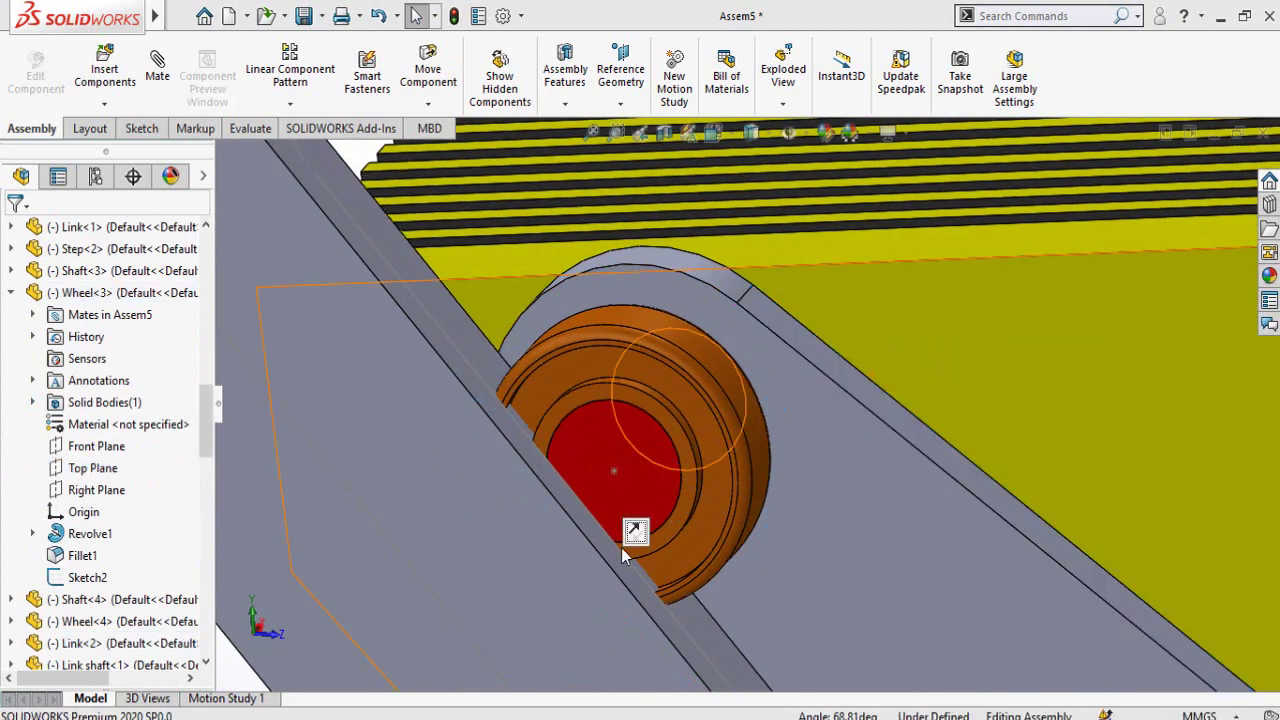
Start a path mate using the sketch point on the rim of the Wheel at the joint between the two Links as the component vertex
{"action": "scroll", "coordinate": [633, 543], "scroll_direction": "up", "scroll_amount": 6}
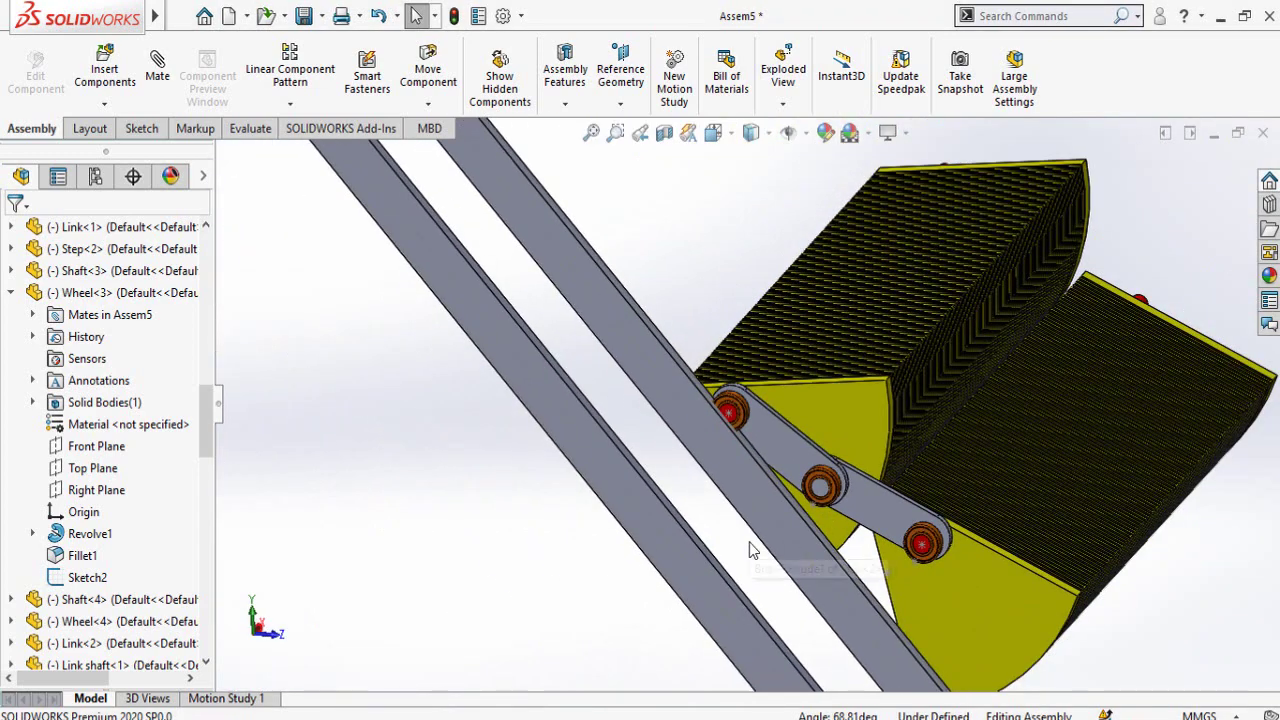
{"action": "scroll", "coordinate": [822, 552], "scroll_direction": "down", "scroll_amount": 4}
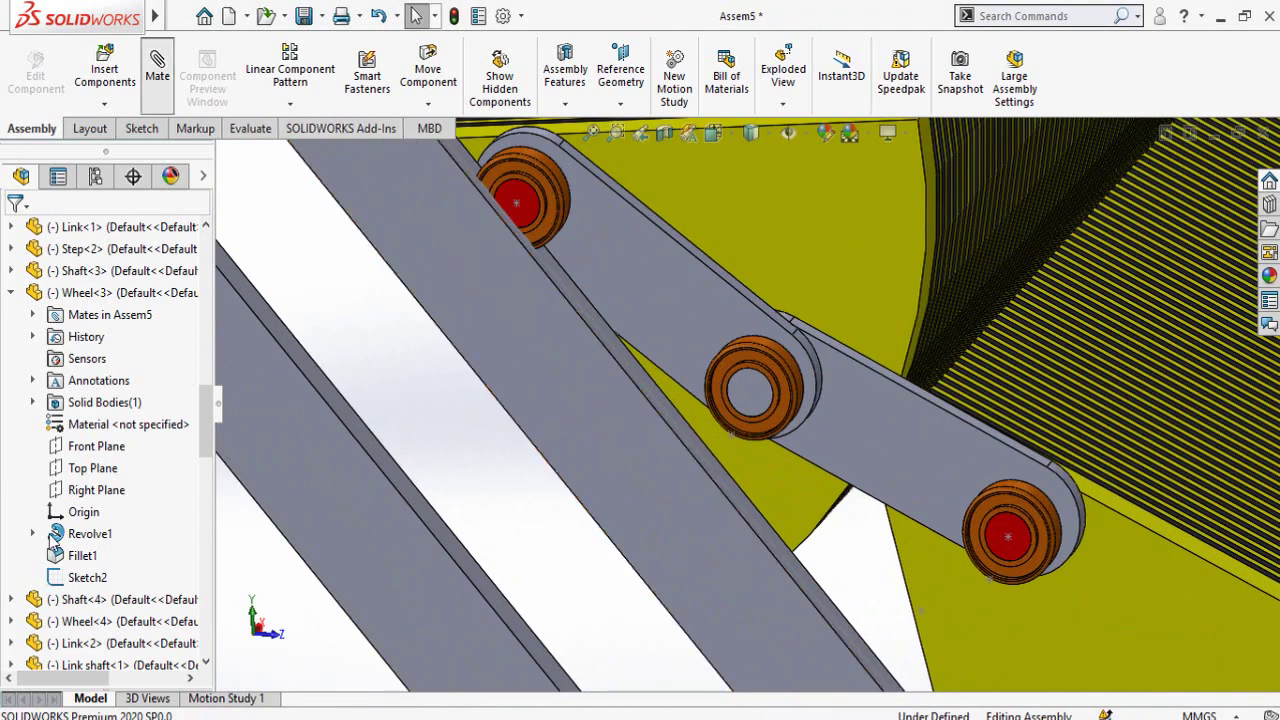
{"action": "scroll", "coordinate": [8, 540], "scroll_direction": "down", "scroll_amount": 3}
{"action": "left_click", "coordinate": [30, 527]}
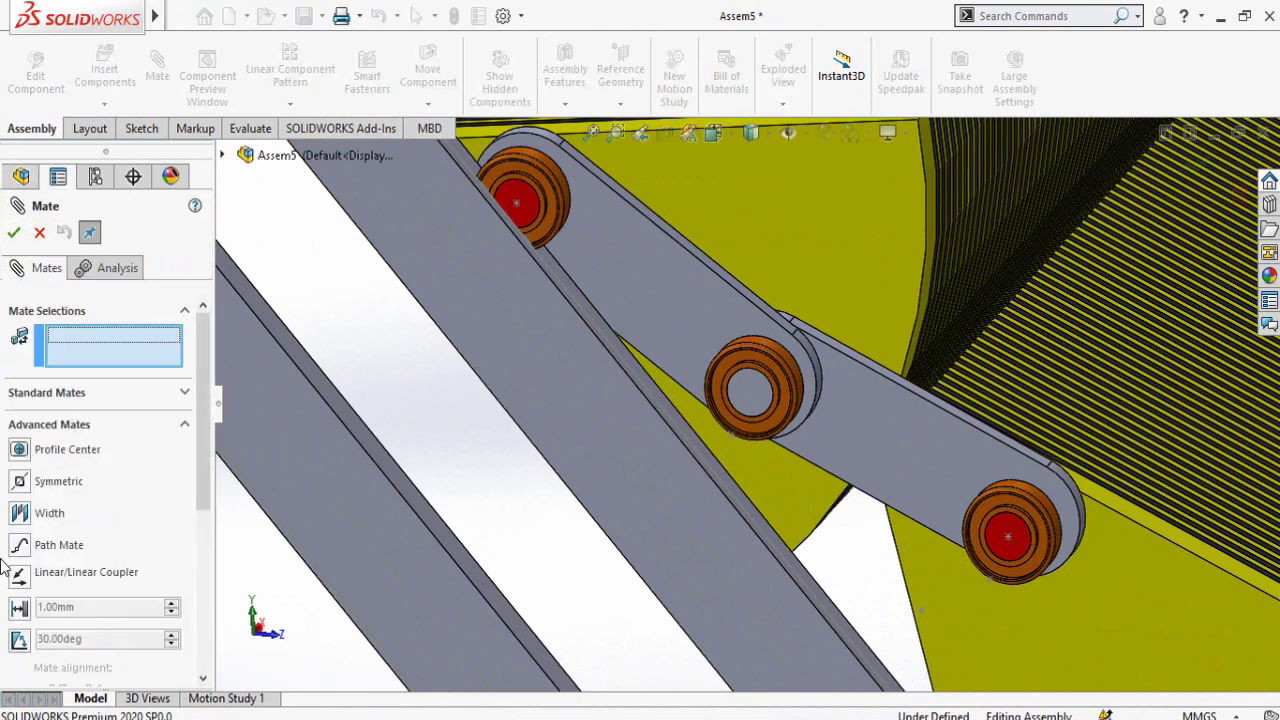
{"action": "left_click", "coordinate": [20, 545]}
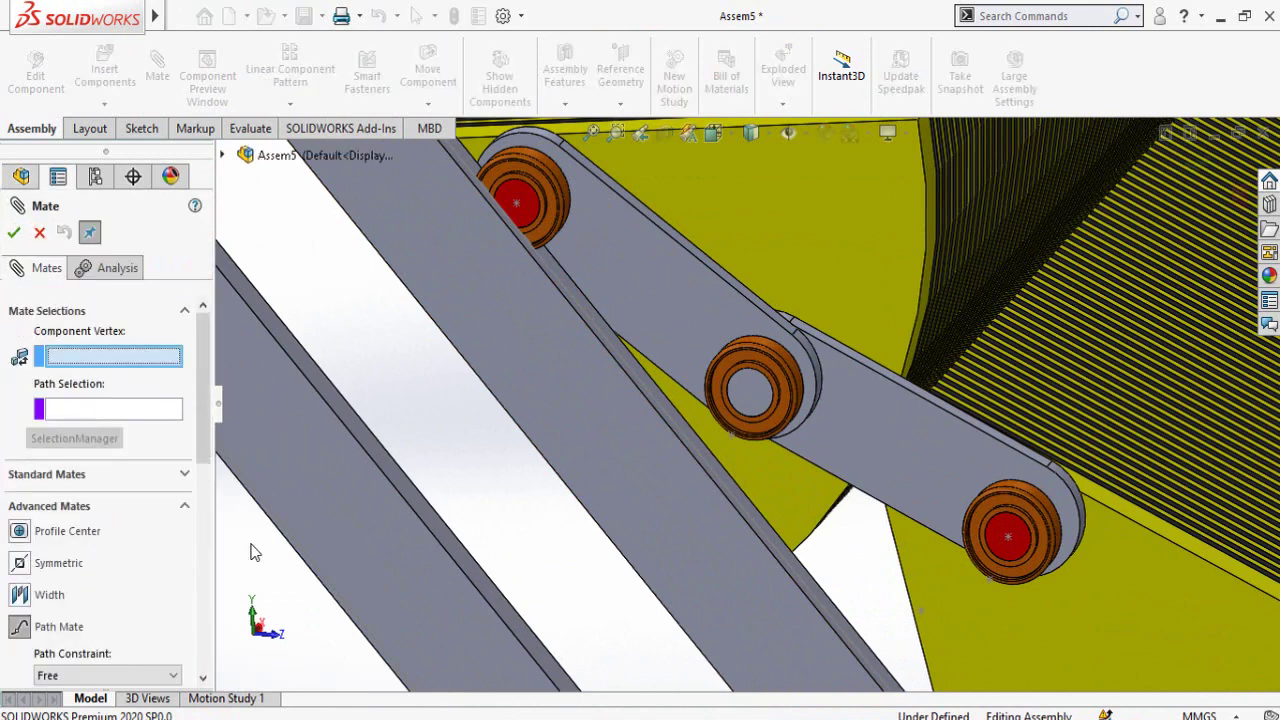
{"action": "scroll", "coordinate": [753, 447], "scroll_direction": "down", "scroll_amount": 3}
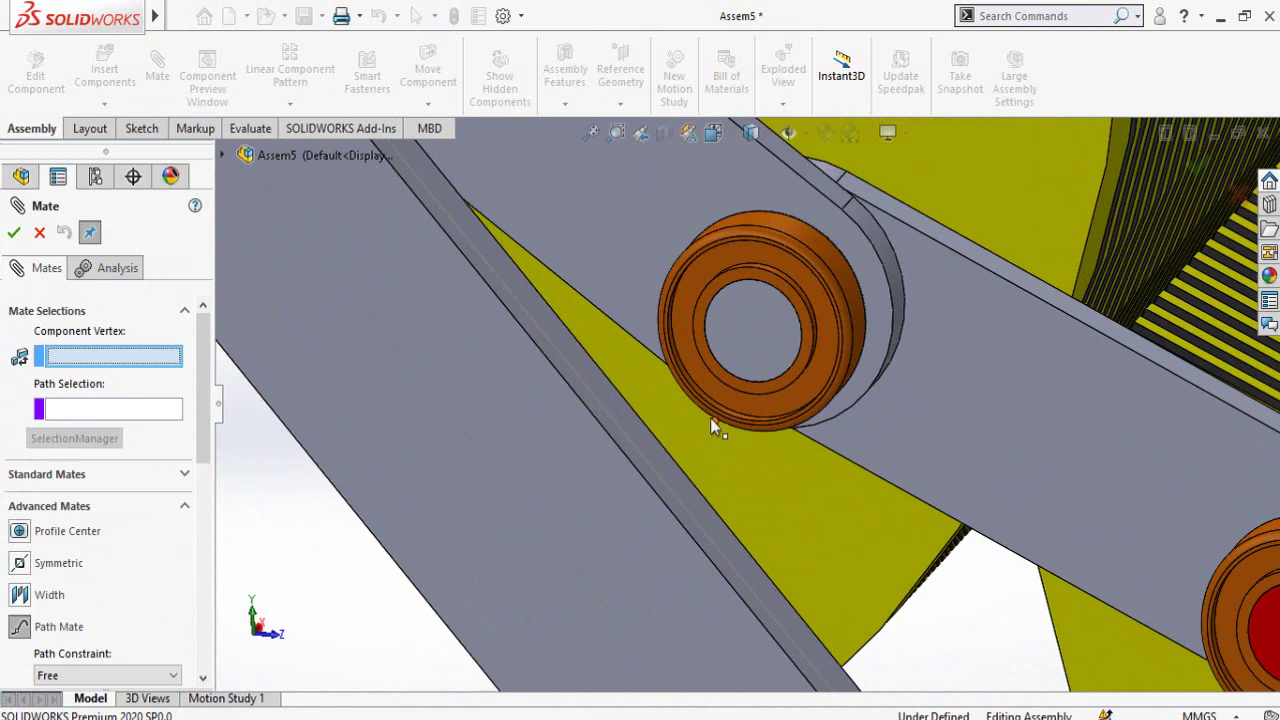
{"action": "left_click", "coordinate": [713, 421]}
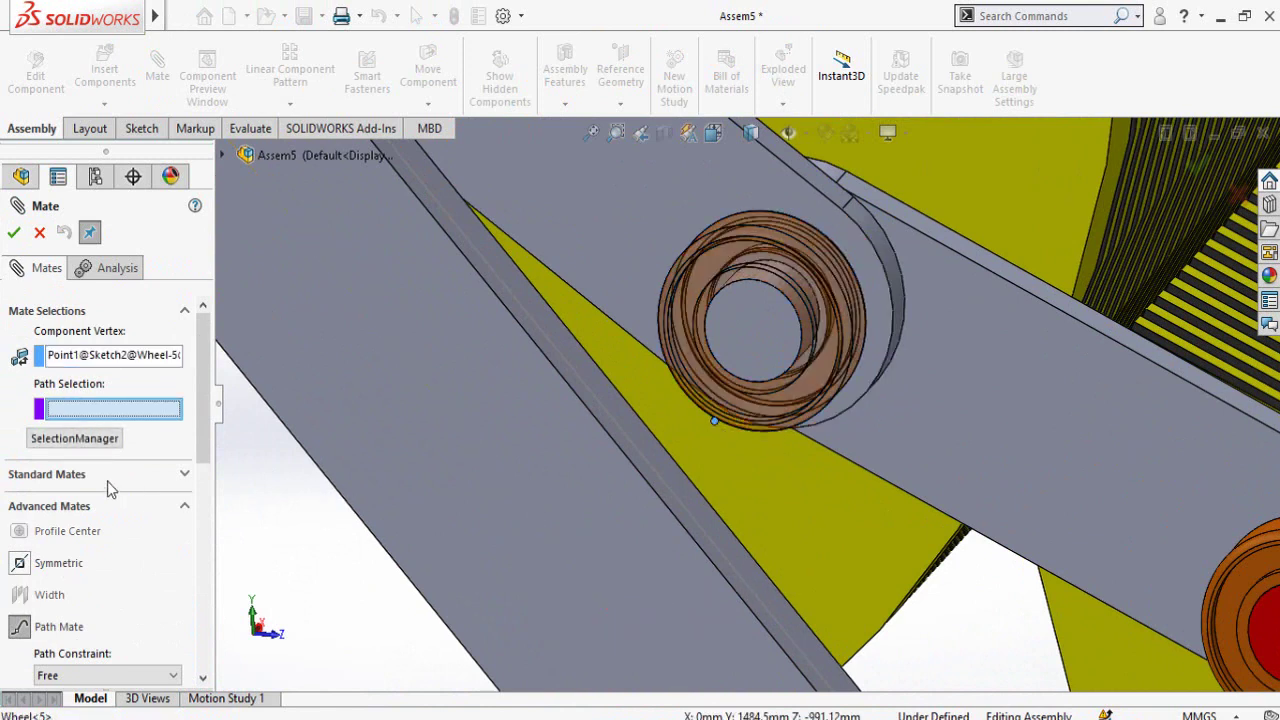
Use the Outer Guide Rail's closed sketch loop as the mate path, apply the path mate and finish mating
{"action": "left_click", "coordinate": [66, 440]}
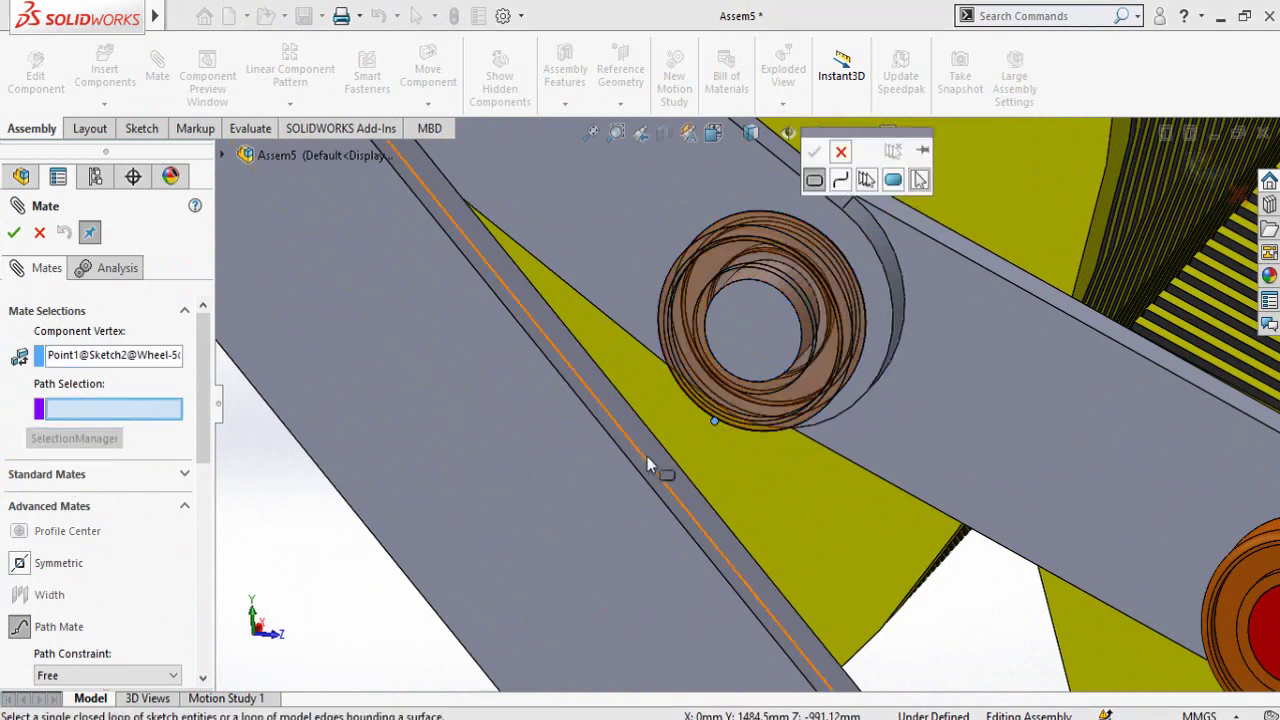
{"action": "left_click", "coordinate": [651, 469]}
{"action": "scroll", "coordinate": [704, 455], "scroll_direction": "up", "scroll_amount": 10}
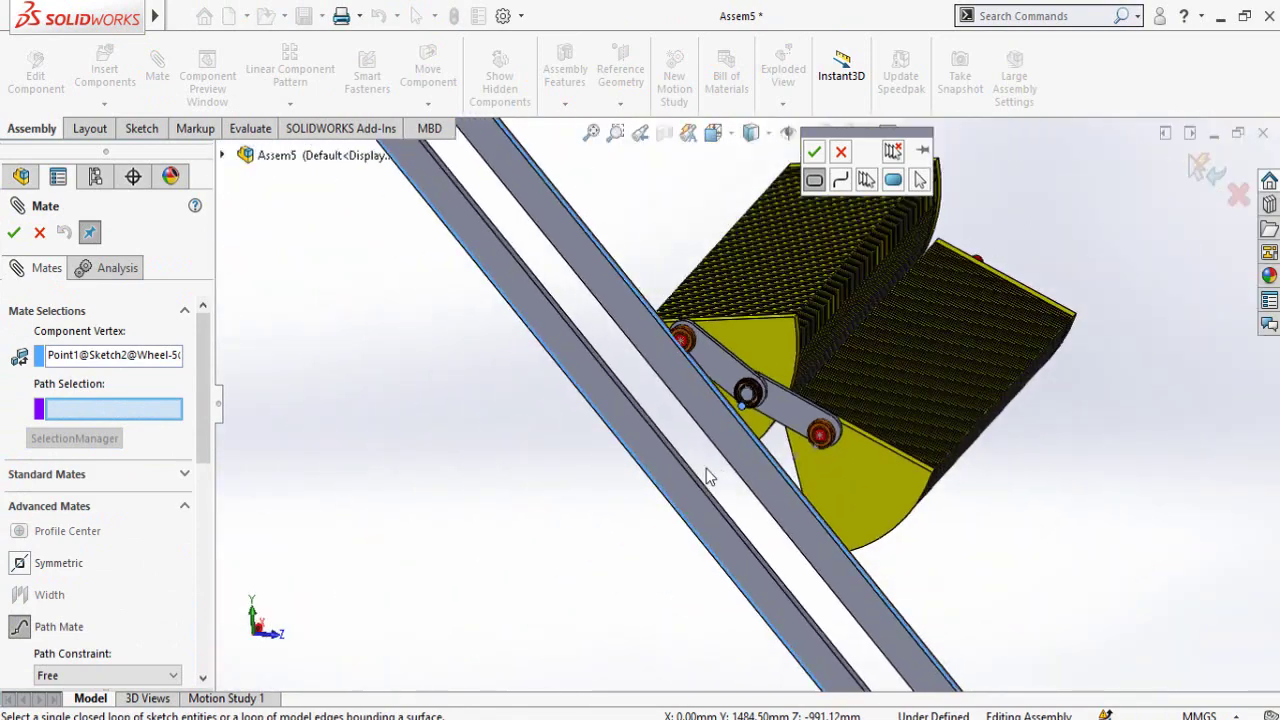
{"action": "scroll", "coordinate": [834, 462], "scroll_direction": "down", "scroll_amount": 5}
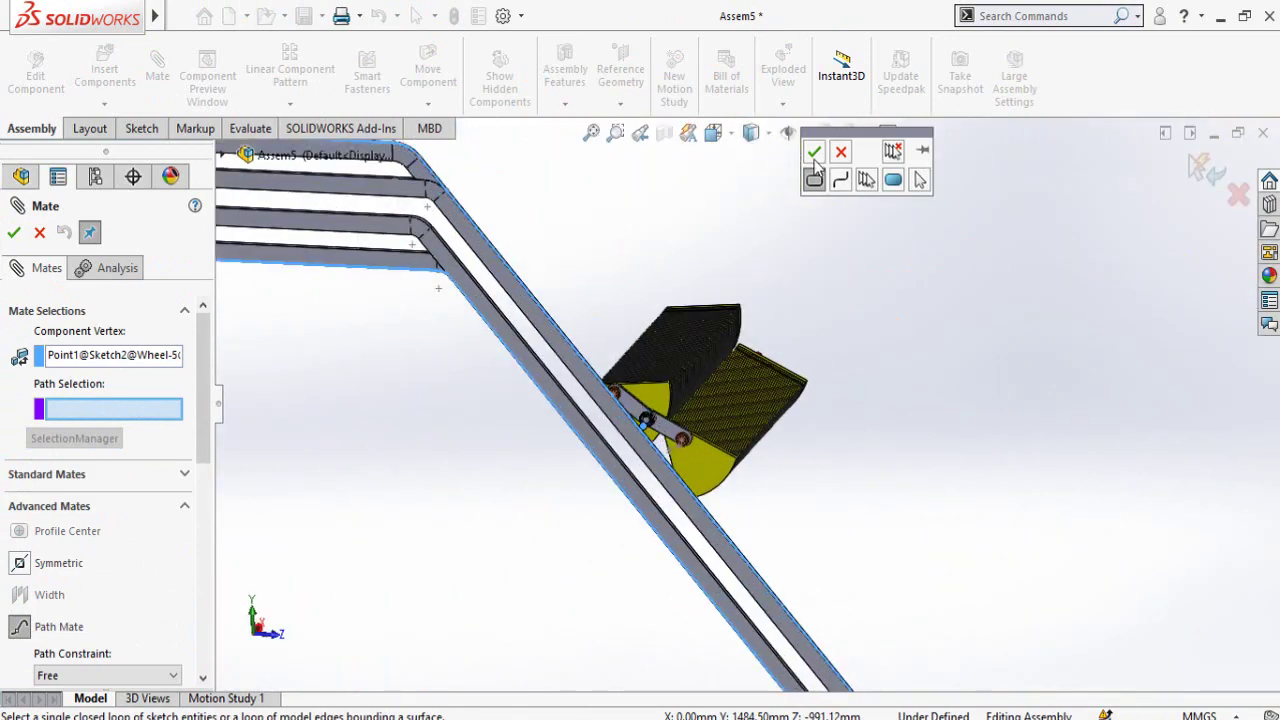
{"action": "left_click", "coordinate": [814, 153]}
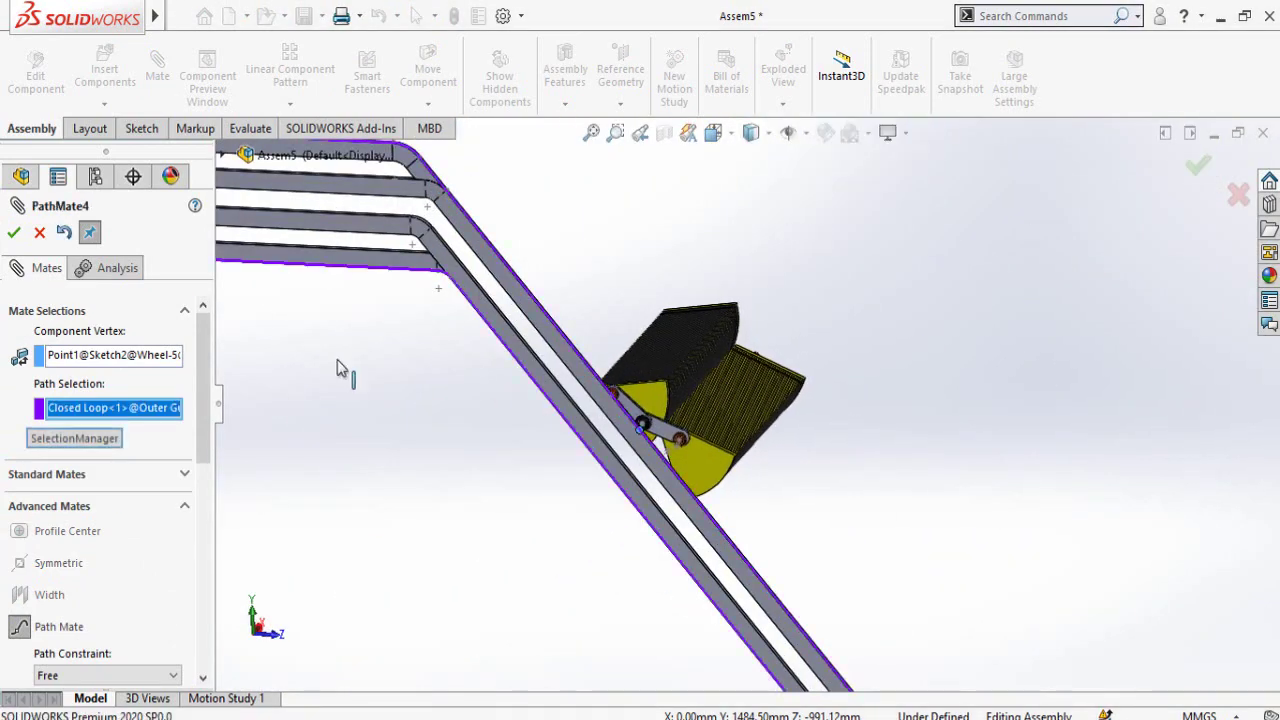
{"action": "left_click", "coordinate": [14, 233]}
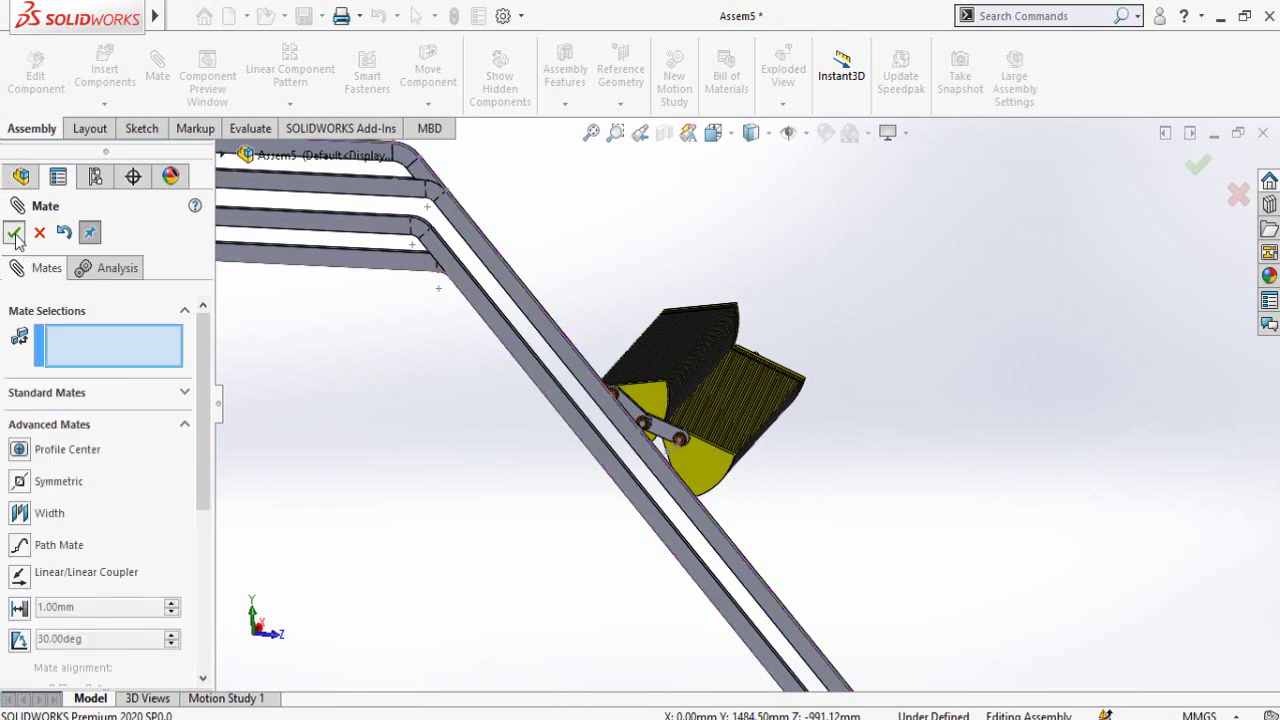
{"action": "left_click", "coordinate": [14, 233]}
Switch to the Left view and swing the lower Link down until the lower Step's Wheel rests against the guide rail
{"action": "scroll", "coordinate": [674, 490], "scroll_direction": "down", "scroll_amount": 2}
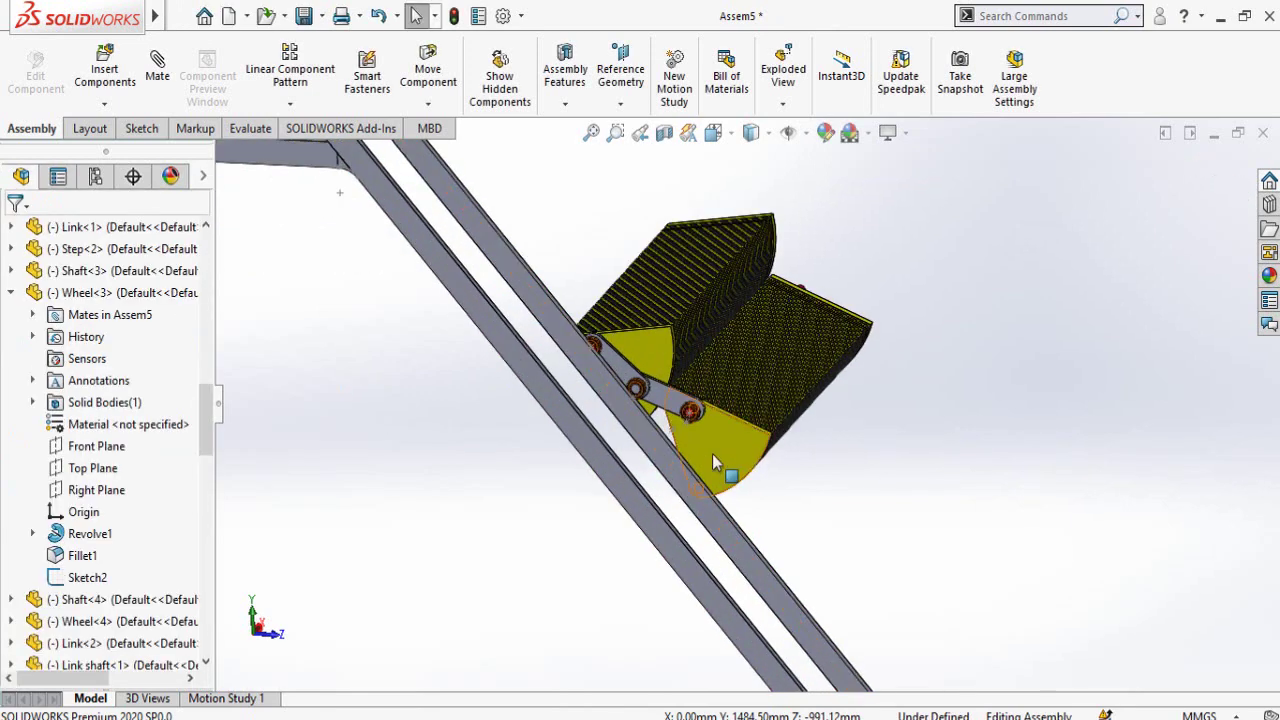
{"action": "key", "text": "space"}
{"action": "left_click", "coordinate": [490, 484]}
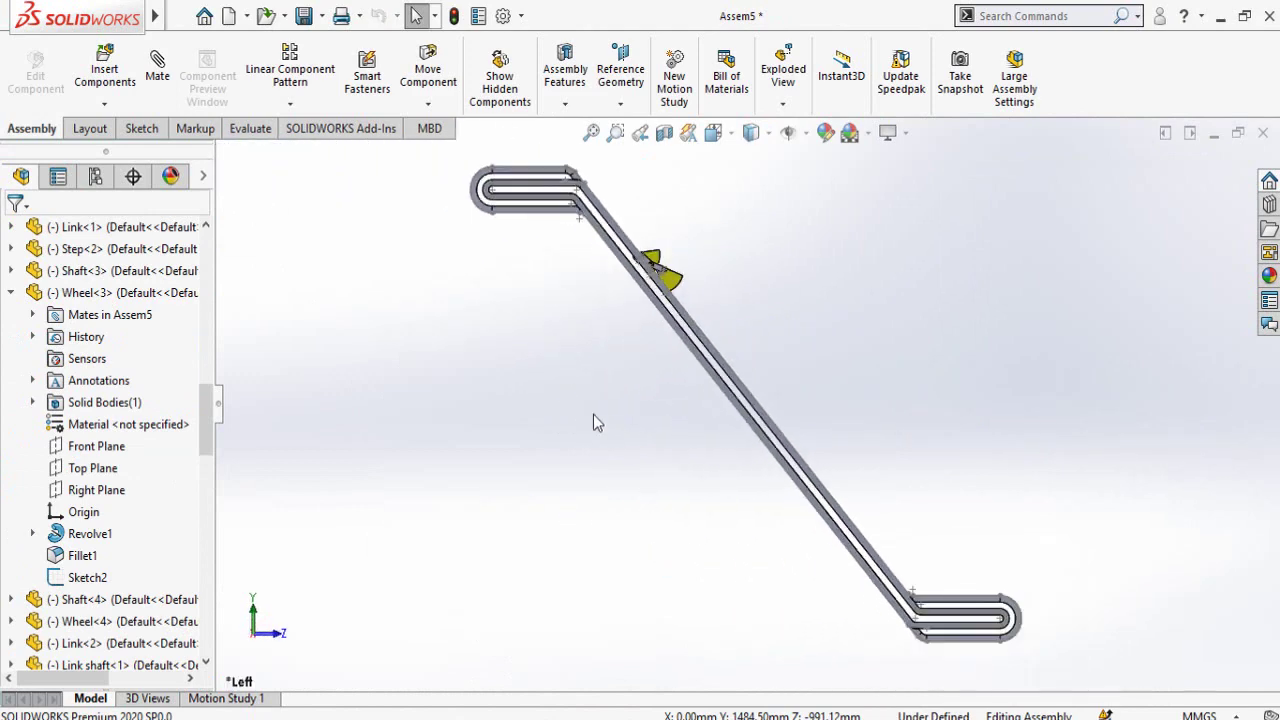
{"action": "scroll", "coordinate": [593, 300], "scroll_direction": "down", "scroll_amount": 10}
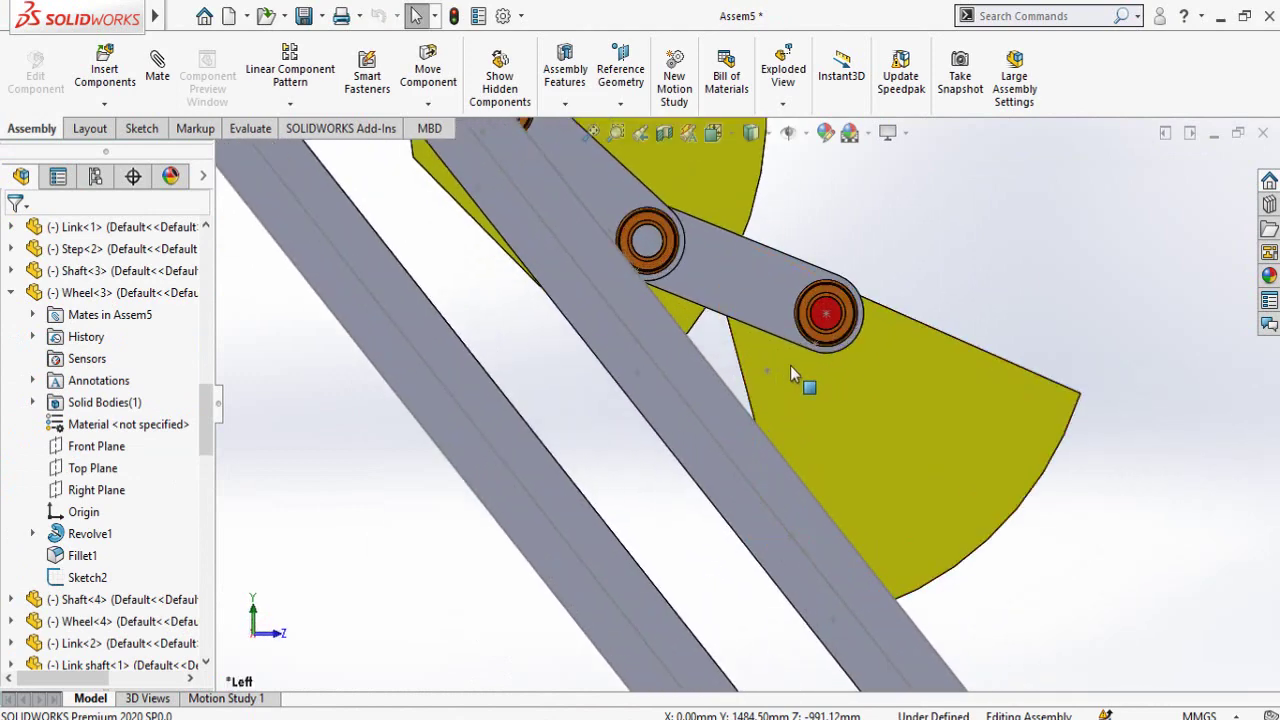
{"action": "left_click_drag", "start_coordinate": [781, 301], "coordinate": [712, 368]}
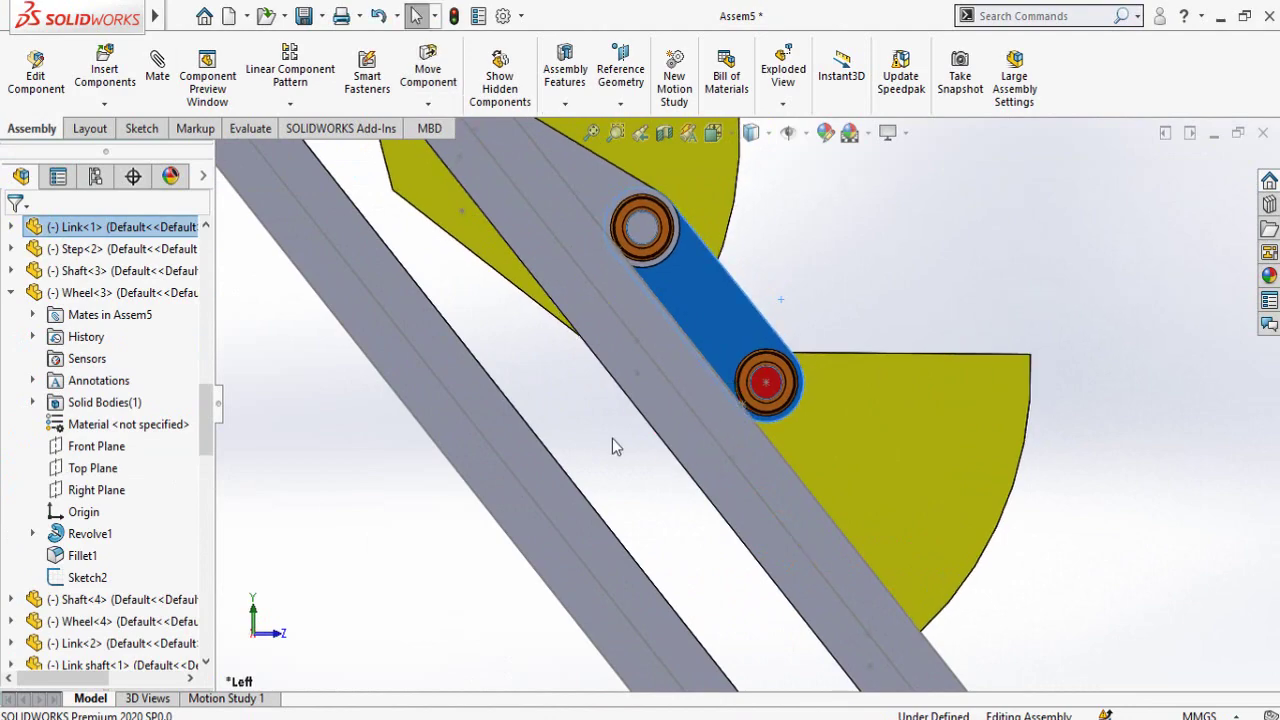
{"action": "scroll", "coordinate": [608, 291], "scroll_direction": "up", "scroll_amount": 4}
{"action": "scroll", "coordinate": [830, 557], "scroll_direction": "down", "scroll_amount": 3}
{"action": "scroll", "coordinate": [822, 480], "scroll_direction": "down", "scroll_amount": 1}
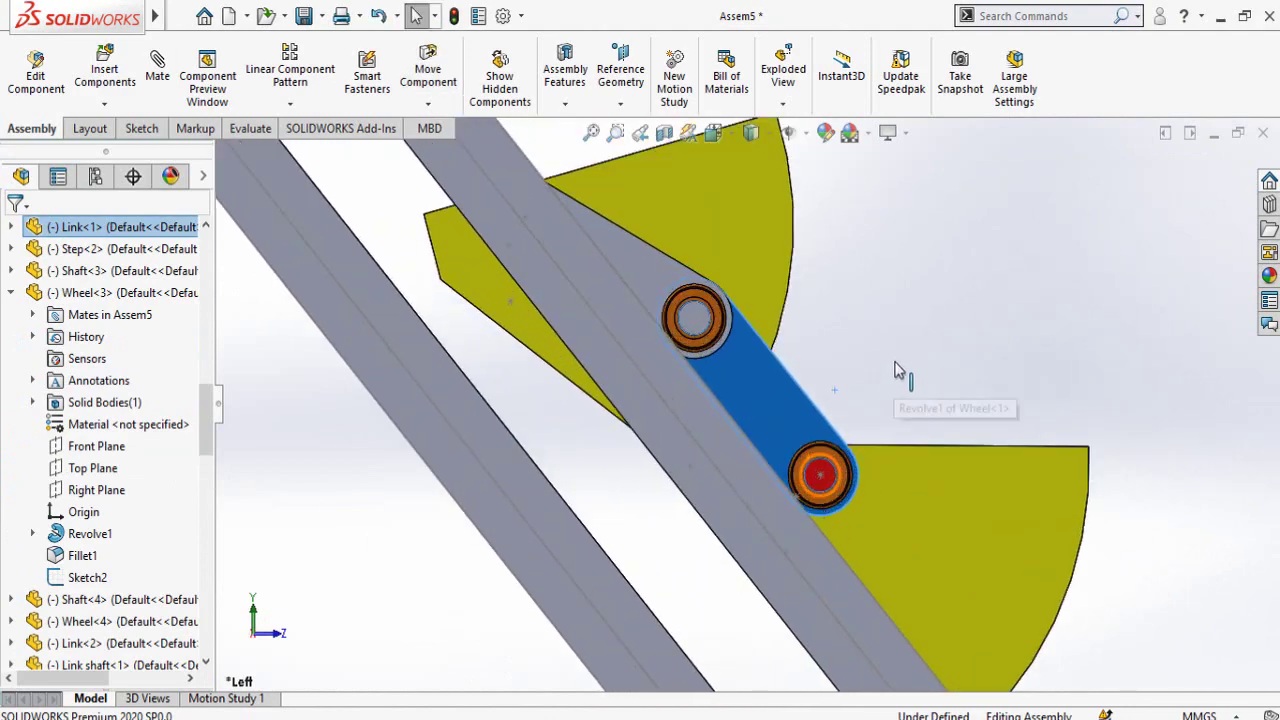
{"action": "left_click", "coordinate": [894, 364]}
Start a path mate using the sketch point on the rim of the lower Step's Wheel as the component vertex
{"action": "scroll", "coordinate": [802, 530], "scroll_direction": "down", "scroll_amount": 2}
{"action": "middle_click_drag", "start_coordinate": [792, 472], "coordinate": [794, 515]}
{"action": "scroll", "coordinate": [794, 515], "scroll_direction": "down", "scroll_amount": 5}
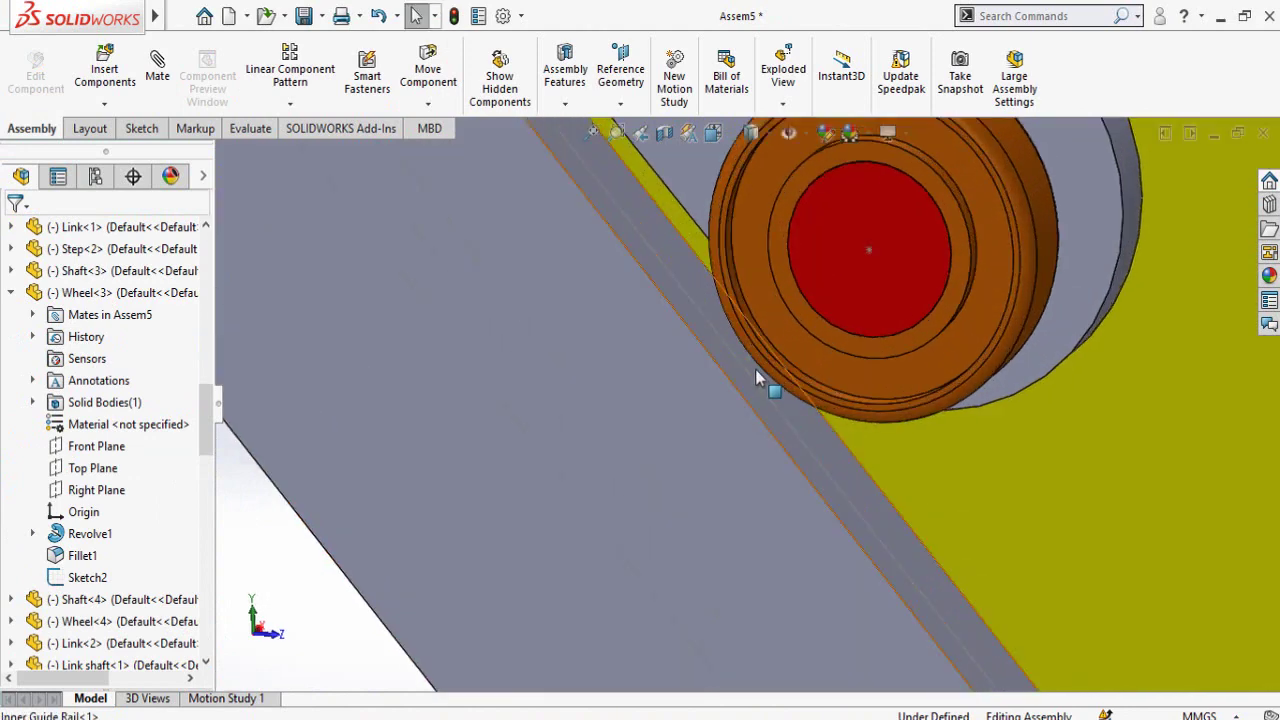
{"action": "left_click", "coordinate": [749, 360]}
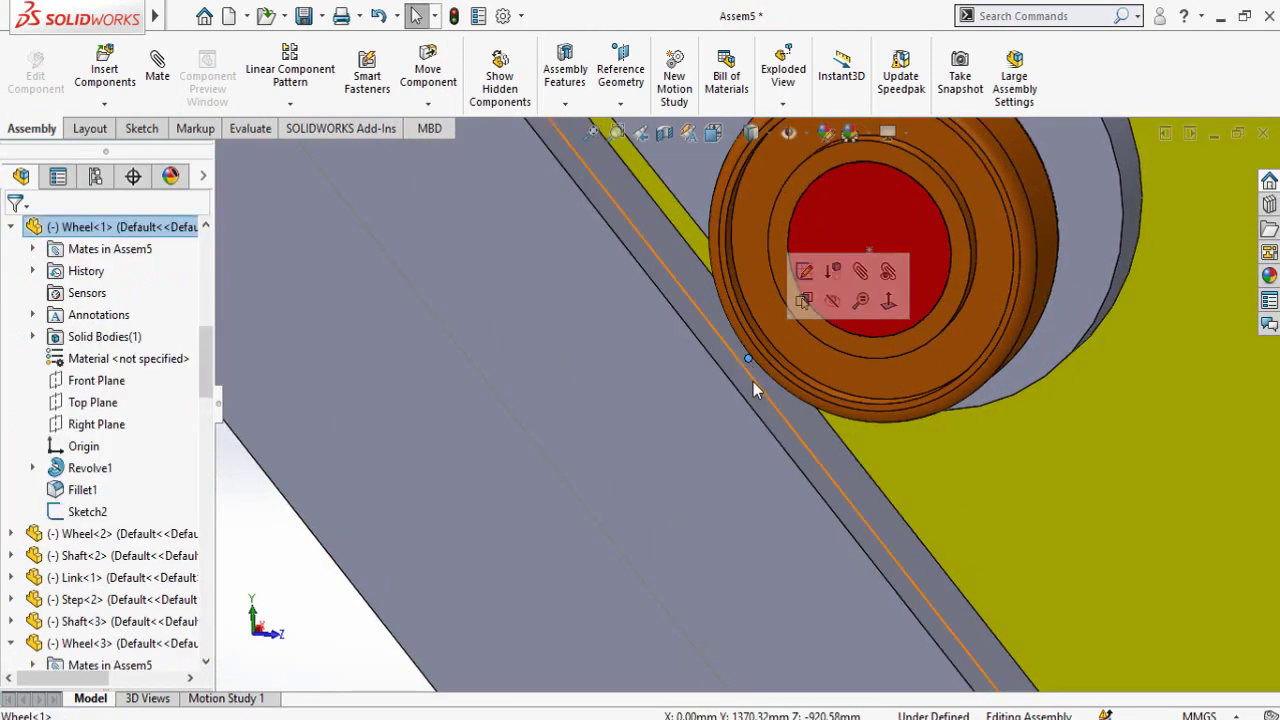
{"action": "scroll", "coordinate": [490, 553], "scroll_direction": "up", "scroll_amount": 3}
{"action": "left_click", "coordinate": [249, 217]}
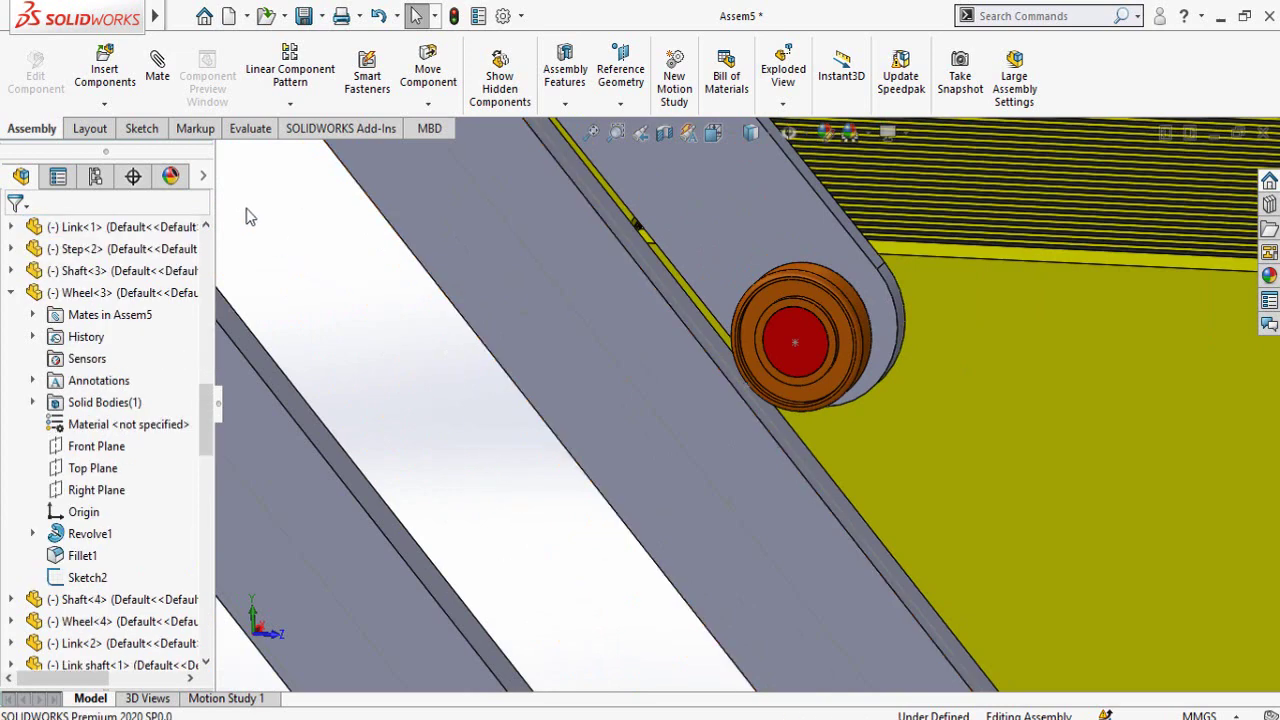
{"action": "left_click", "coordinate": [163, 85]}
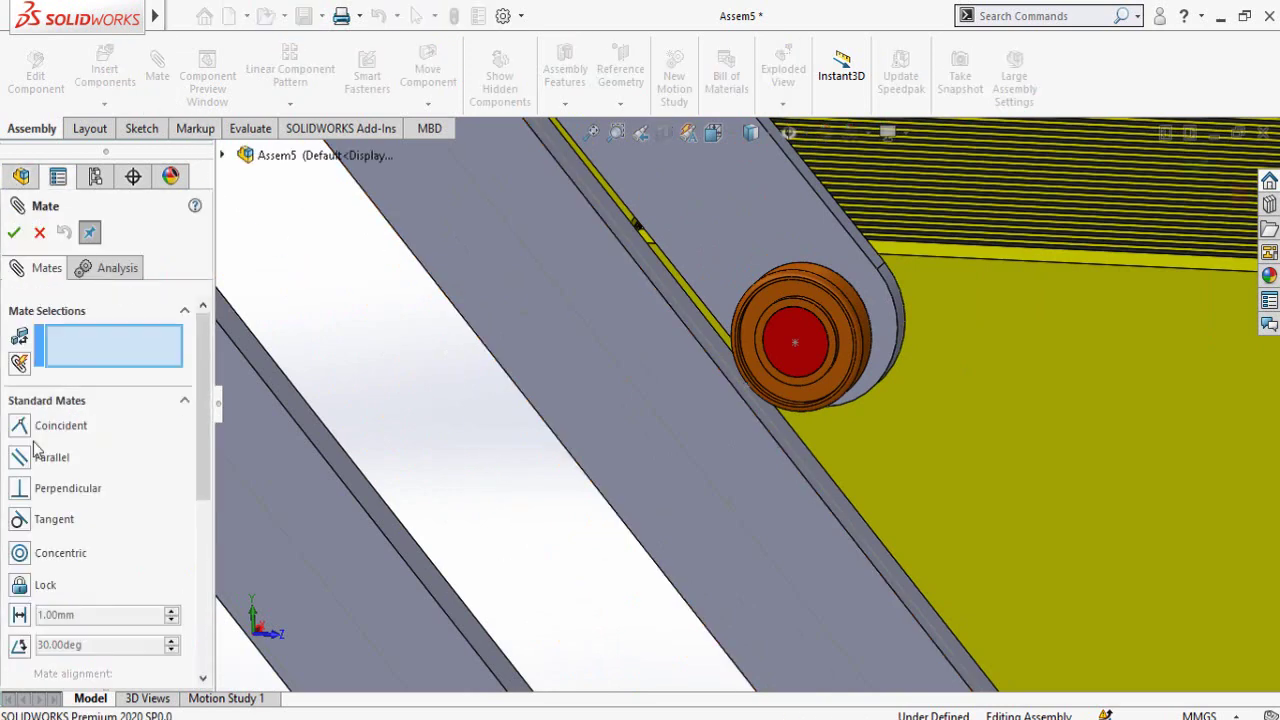
{"action": "scroll", "coordinate": [3, 460], "scroll_direction": "down", "scroll_amount": 6}
{"action": "left_click", "coordinate": [49, 422]}
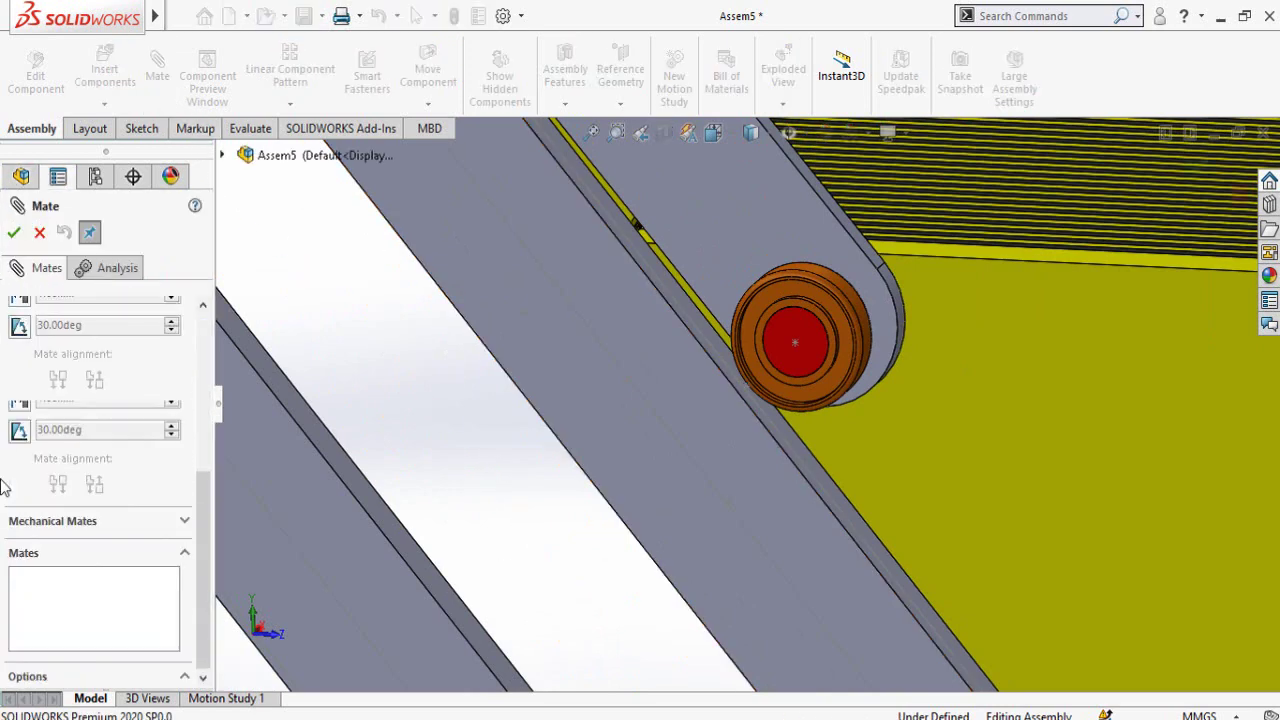
{"action": "scroll", "coordinate": [27, 450], "scroll_direction": "up", "scroll_amount": 3}
{"action": "scroll", "coordinate": [735, 392], "scroll_direction": "down", "scroll_amount": 3}
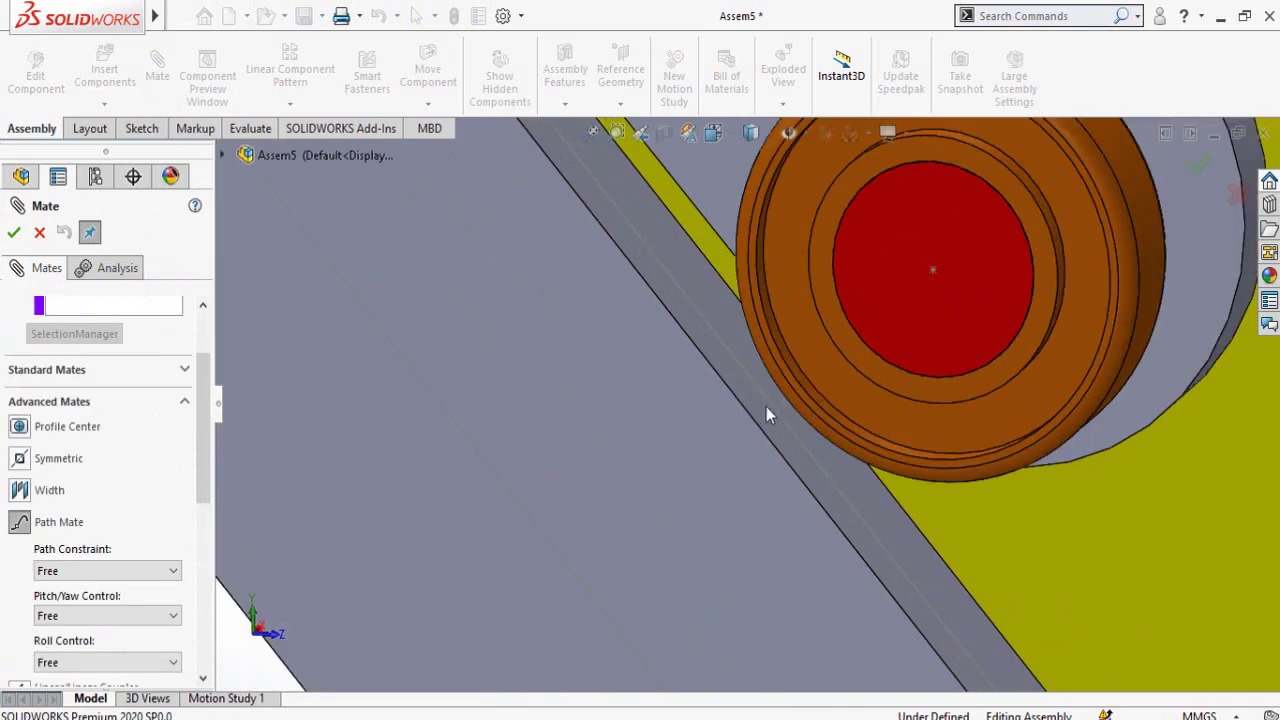
{"action": "left_click", "coordinate": [784, 405]}
Use the closed sketch loop along the guide rail beside the lower Step's Wheel as the mate path and apply the path mate
{"action": "left_click", "coordinate": [78, 338]}
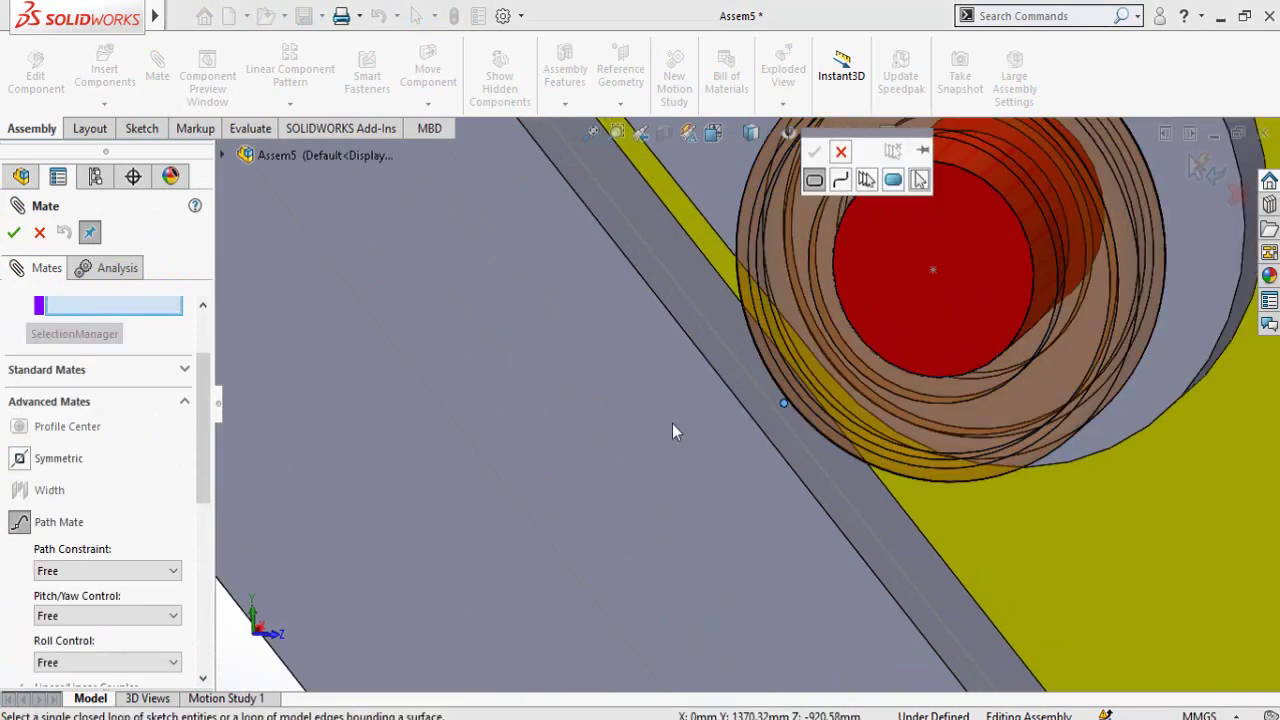
{"action": "left_click", "coordinate": [805, 457]}
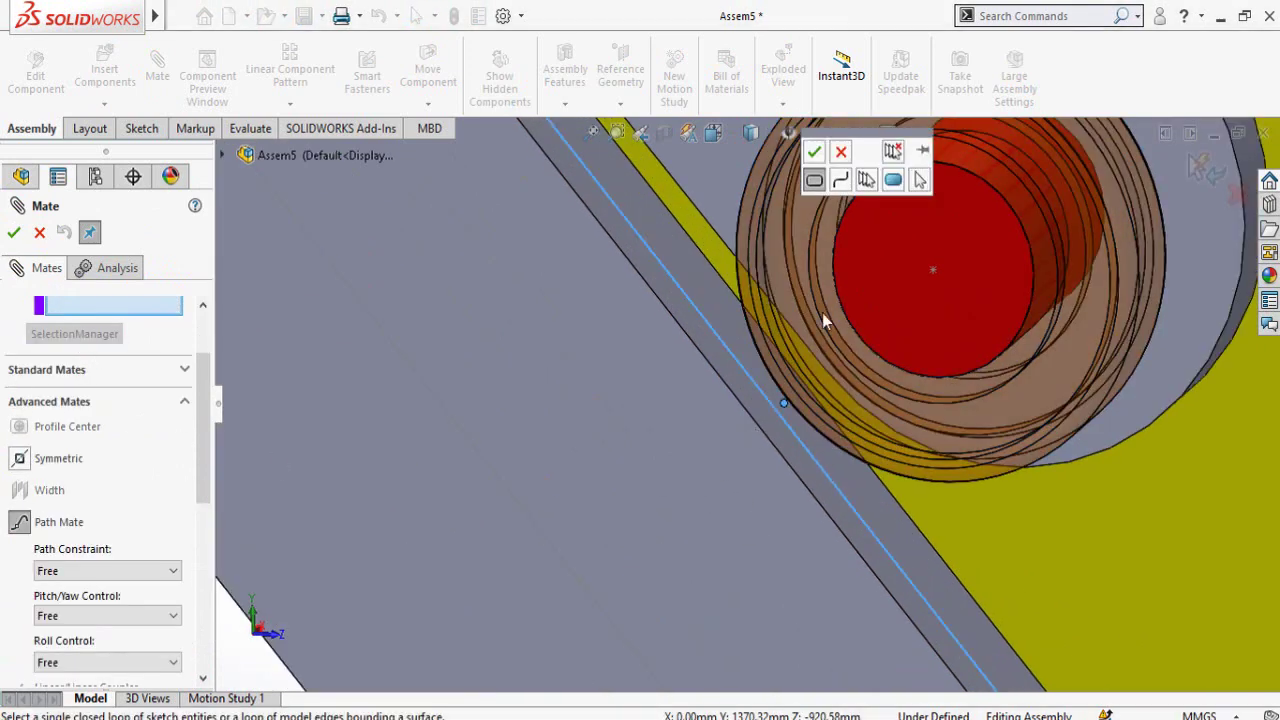
{"action": "left_click", "coordinate": [815, 151]}
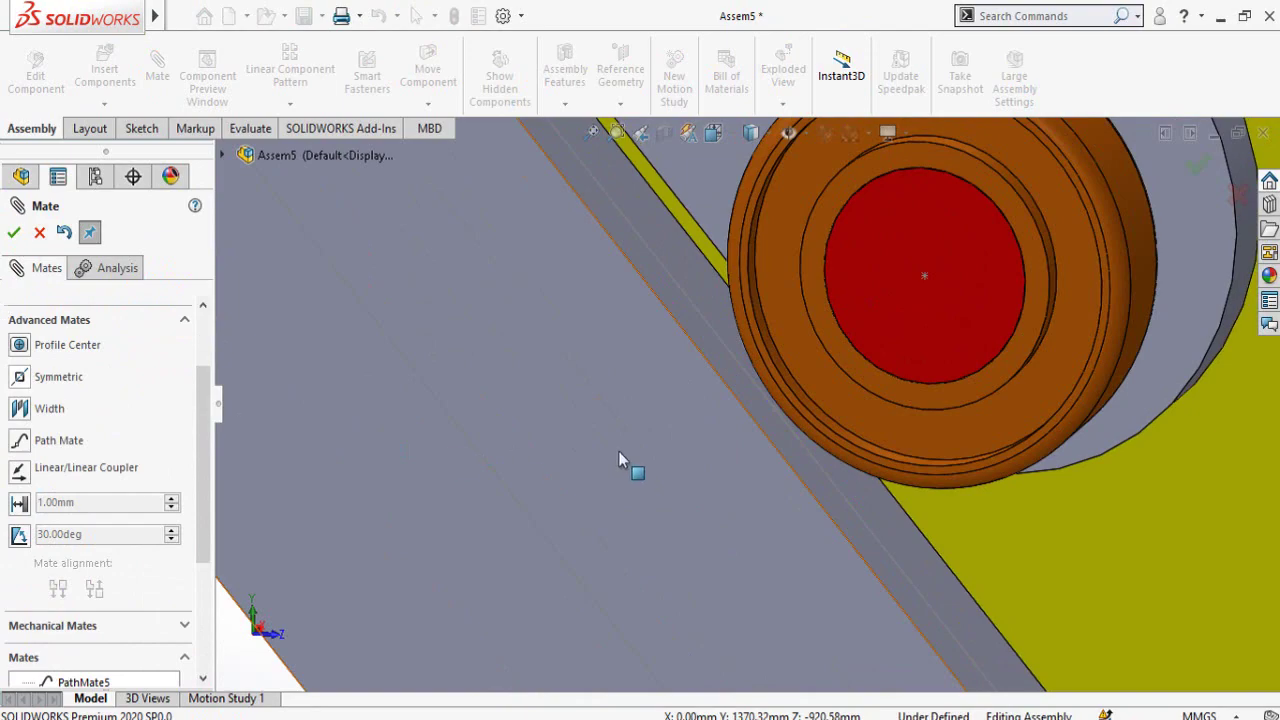
{"action": "scroll", "coordinate": [690, 412], "scroll_direction": "up", "scroll_amount": 6}
{"action": "scroll", "coordinate": [714, 410], "scroll_direction": "down", "scroll_amount": 3}
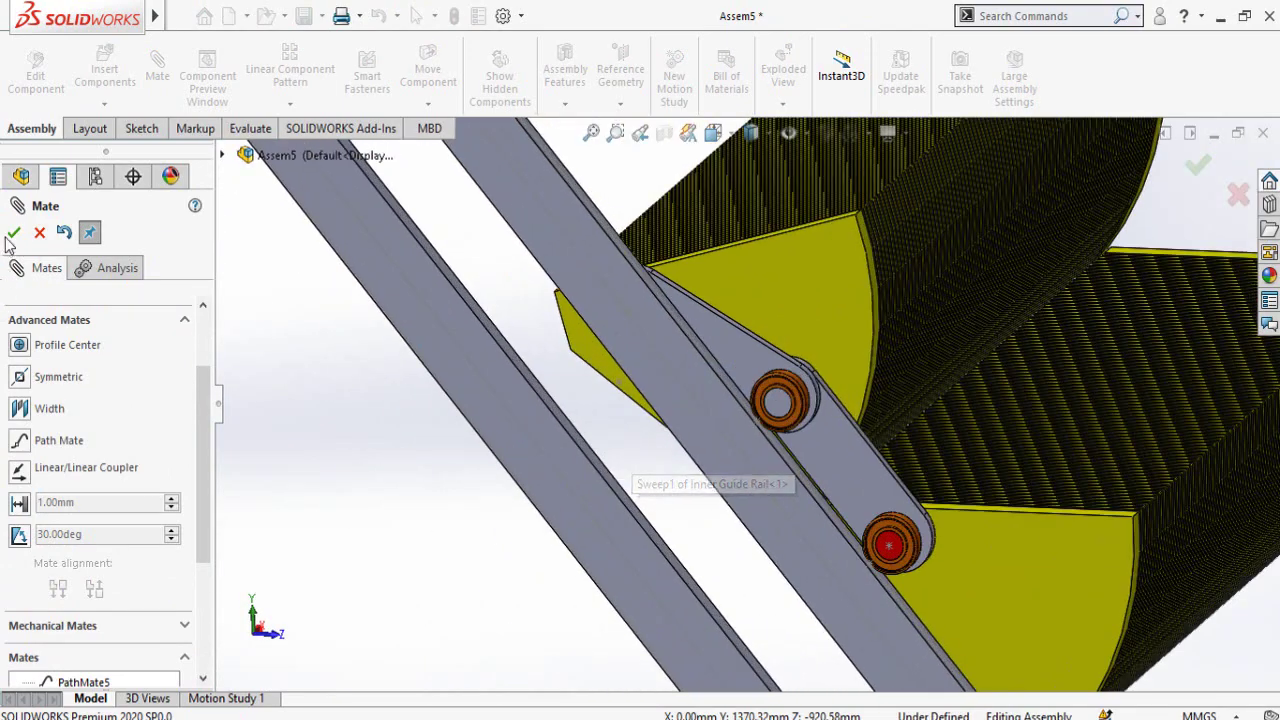
{"action": "key", "text": "Escape"}
Switch to the Left view and move the upper Step until its tread is level and its Wheel sits against the guide rail
{"action": "scroll", "coordinate": [814, 479], "scroll_direction": "up", "scroll_amount": 6}
{"action": "key", "text": "space"}
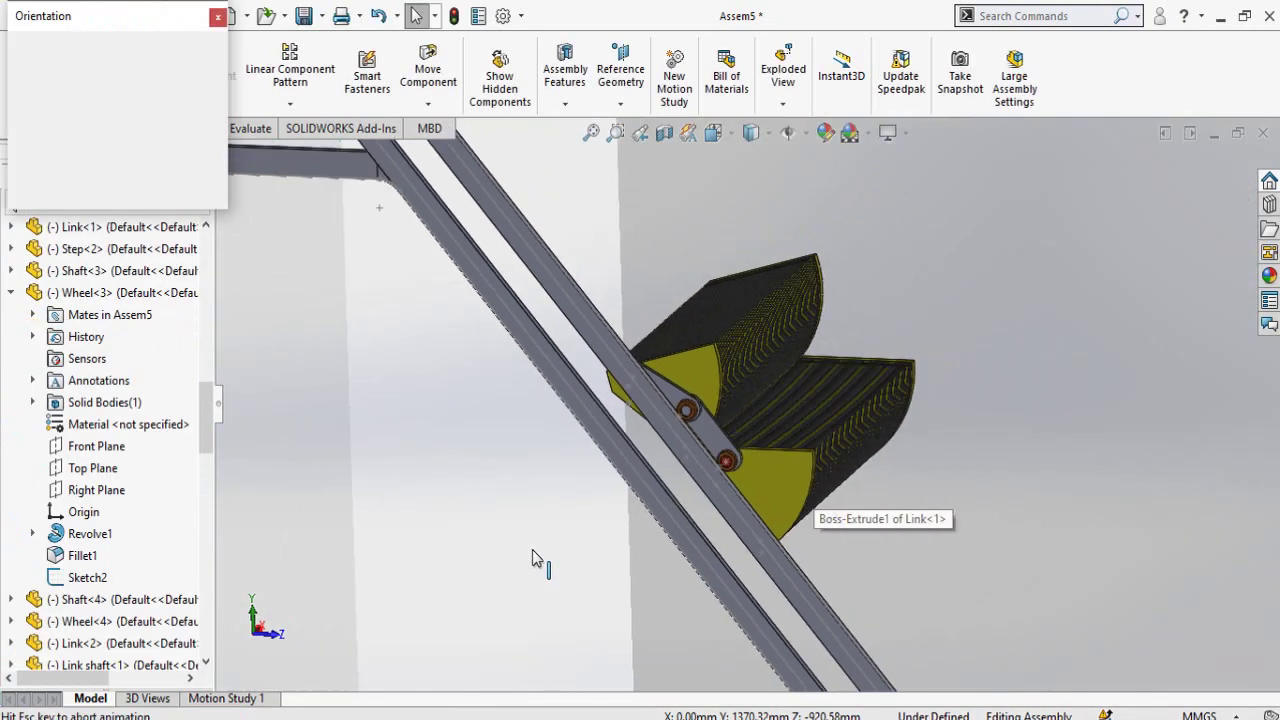
{"action": "left_click", "coordinate": [500, 530]}
{"action": "scroll", "coordinate": [611, 337], "scroll_direction": "down", "scroll_amount": 3}
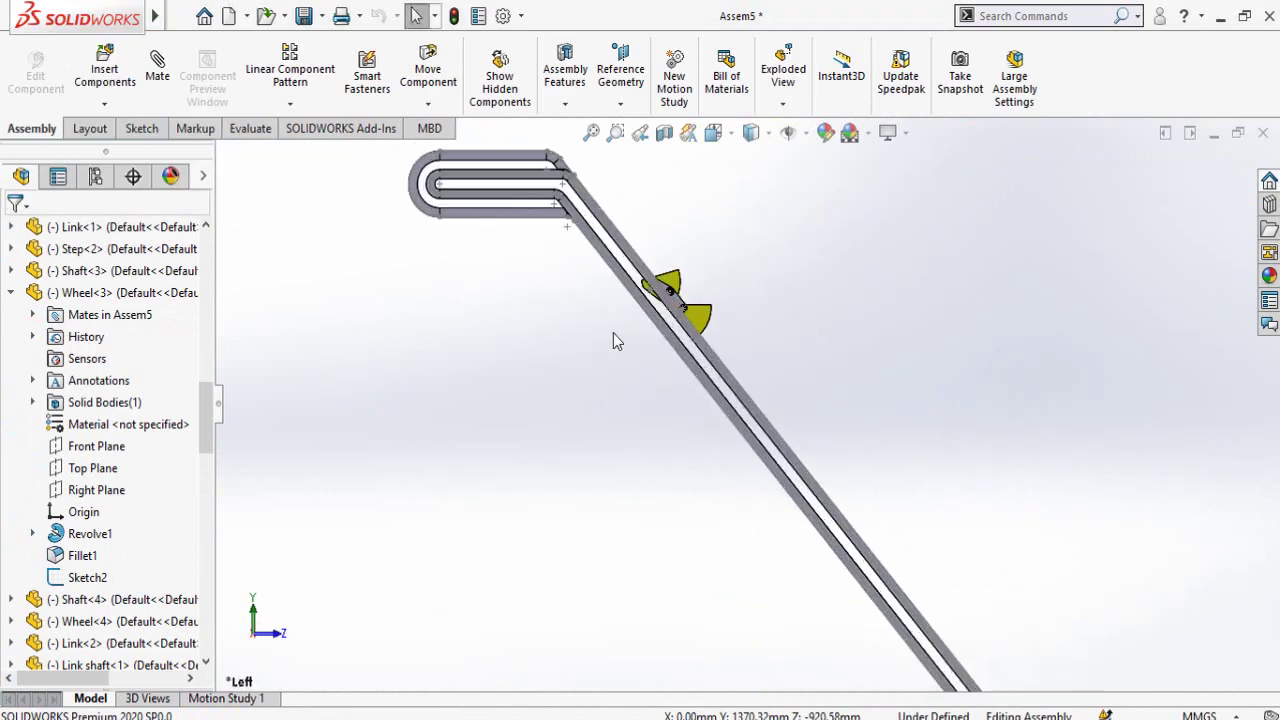
{"action": "scroll", "coordinate": [826, 283], "scroll_direction": "down", "scroll_amount": 4}
{"action": "scroll", "coordinate": [826, 283], "scroll_direction": "down", "scroll_amount": 3}
{"action": "left_click_drag", "start_coordinate": [828, 262], "coordinate": [922, 253]}
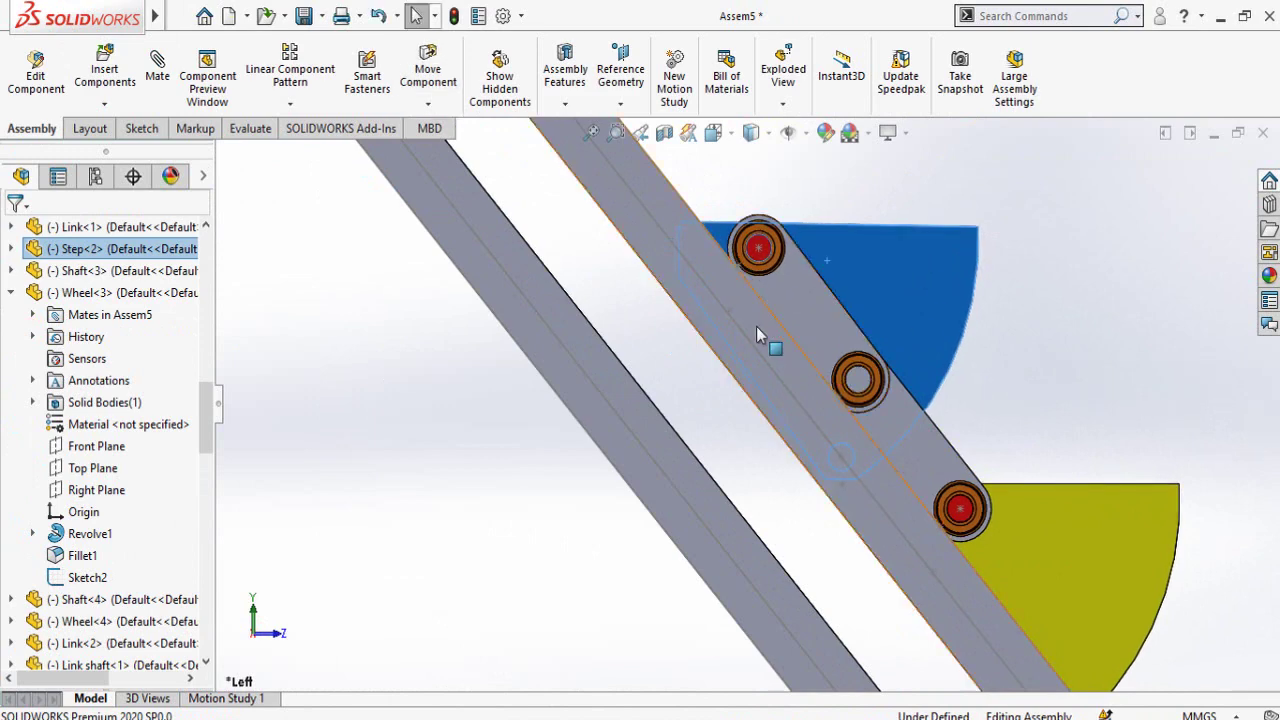
Start a path mate using the sketch point on the rim of the upper Step's Wheel as the component vertex
{"action": "scroll", "coordinate": [734, 286], "scroll_direction": "down", "scroll_amount": 5}
{"action": "scroll", "coordinate": [734, 286], "scroll_direction": "down", "scroll_amount": 1}
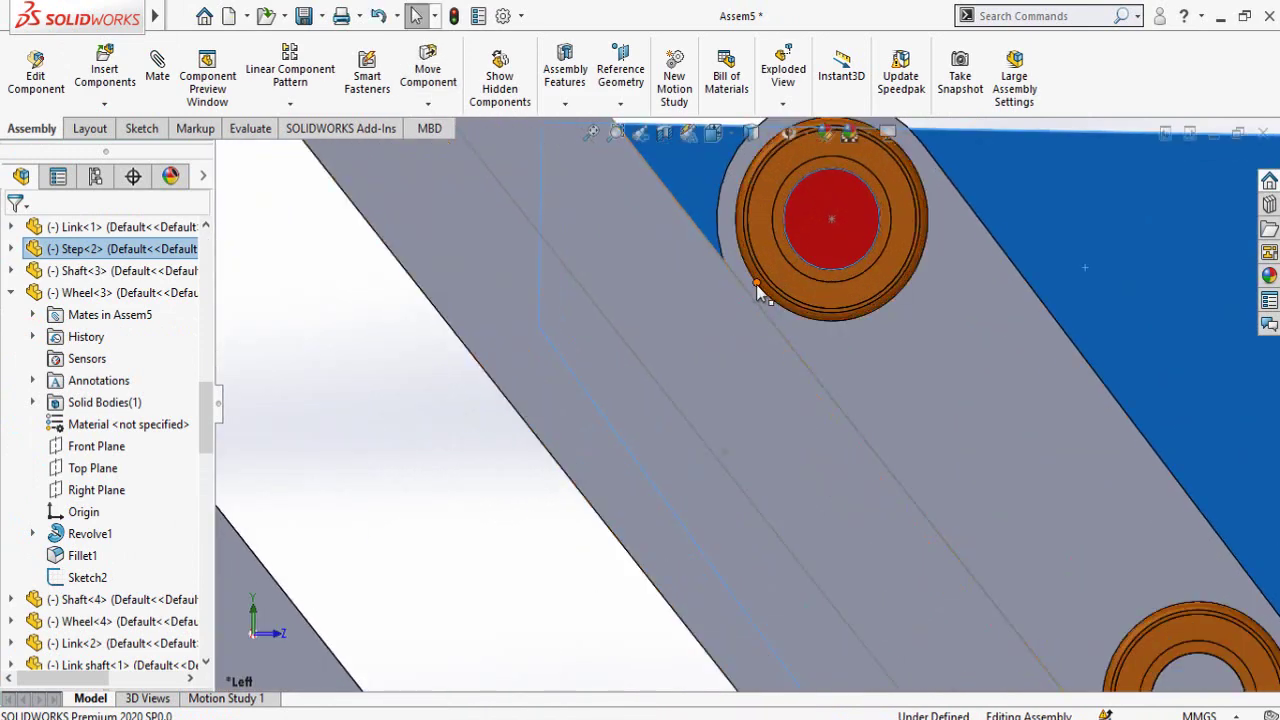
{"action": "left_click", "coordinate": [760, 294]}
{"action": "scroll", "coordinate": [766, 305], "scroll_direction": "down", "scroll_amount": 3}
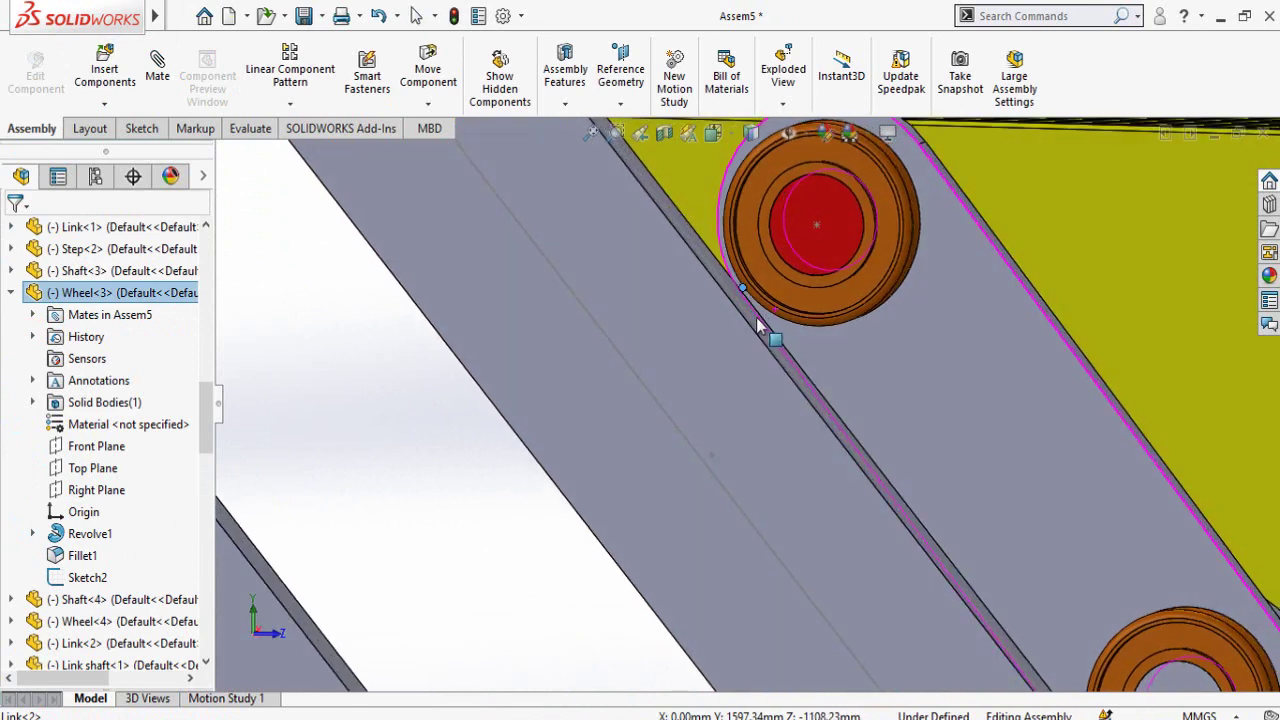
{"action": "scroll", "coordinate": [742, 336], "scroll_direction": "up", "scroll_amount": 4}
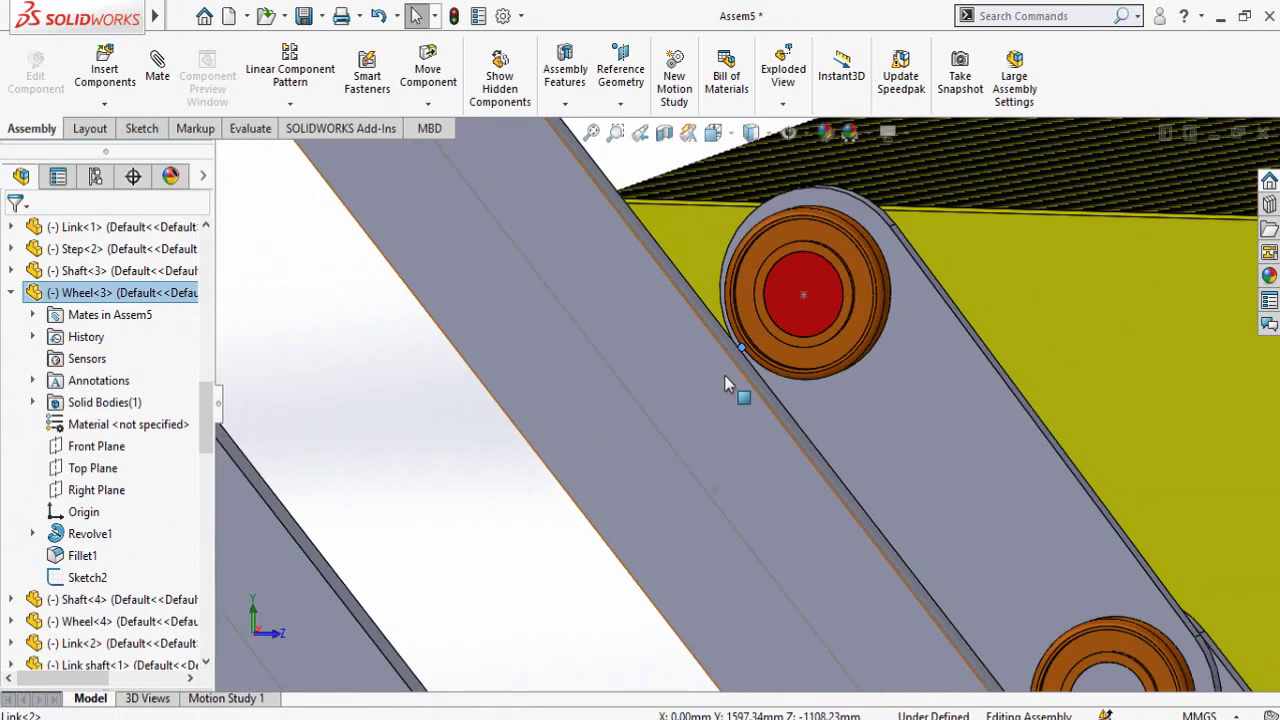
{"action": "key", "text": "Escape"}
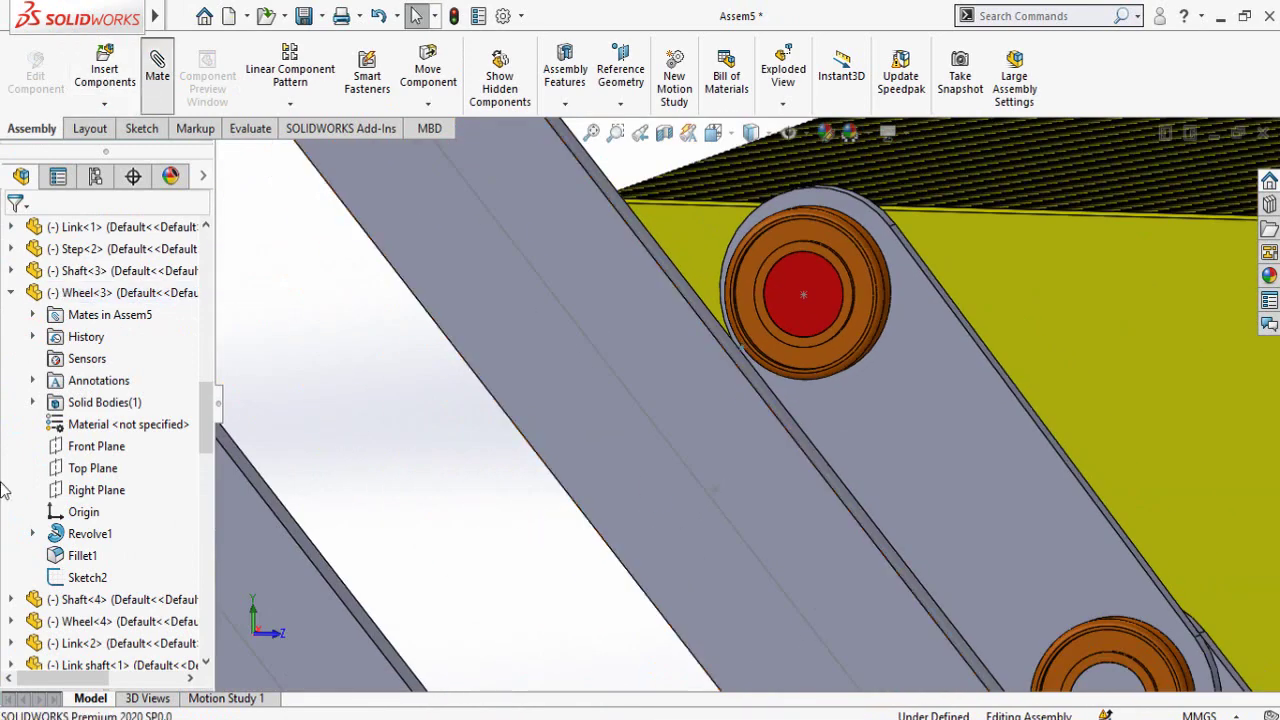
{"action": "left_click", "coordinate": [37, 530]}
{"action": "scroll", "coordinate": [20, 543], "scroll_direction": "up", "scroll_amount": 5}
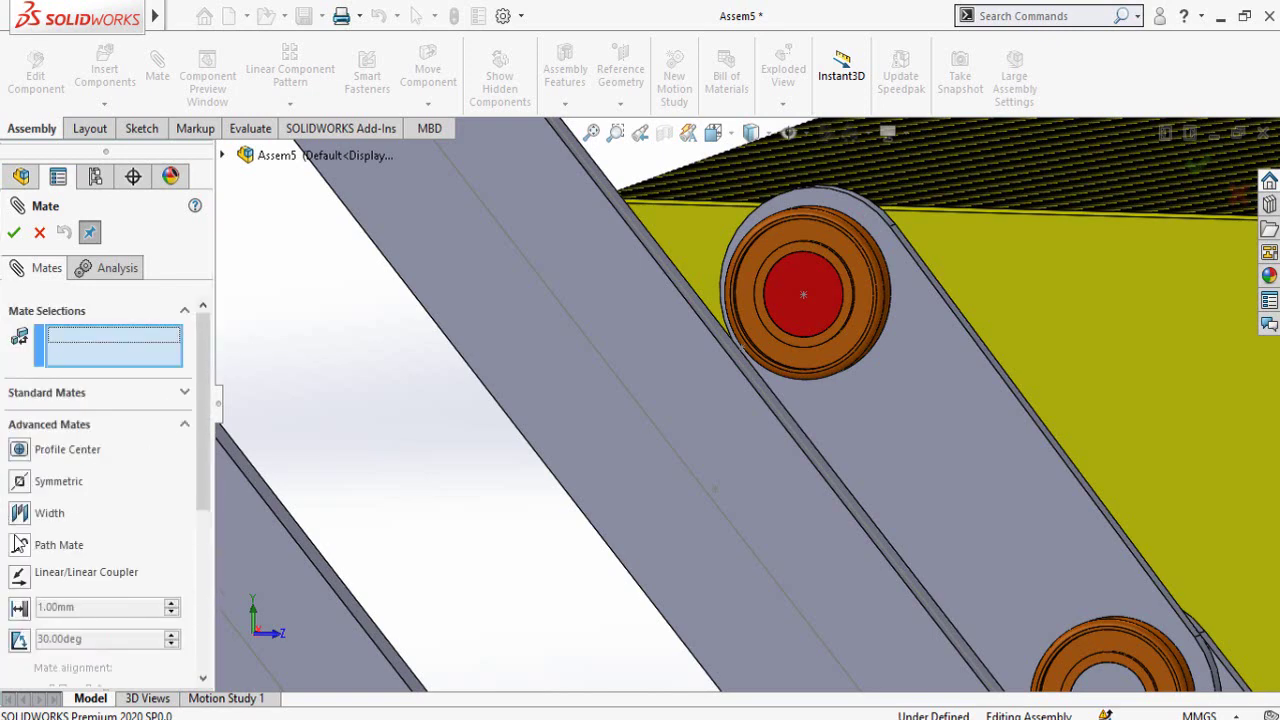
{"action": "left_click", "coordinate": [20, 546]}
{"action": "scroll", "coordinate": [783, 350], "scroll_direction": "down", "scroll_amount": 2}
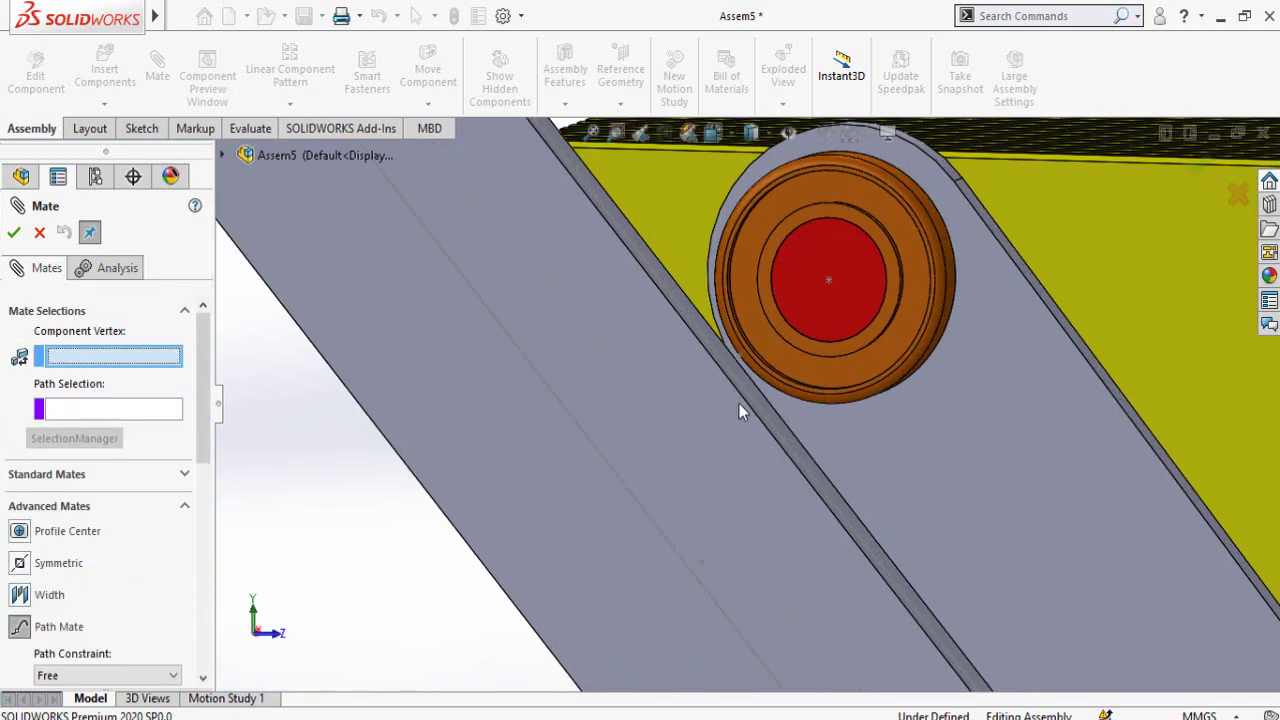
{"action": "left_click", "coordinate": [727, 383]}
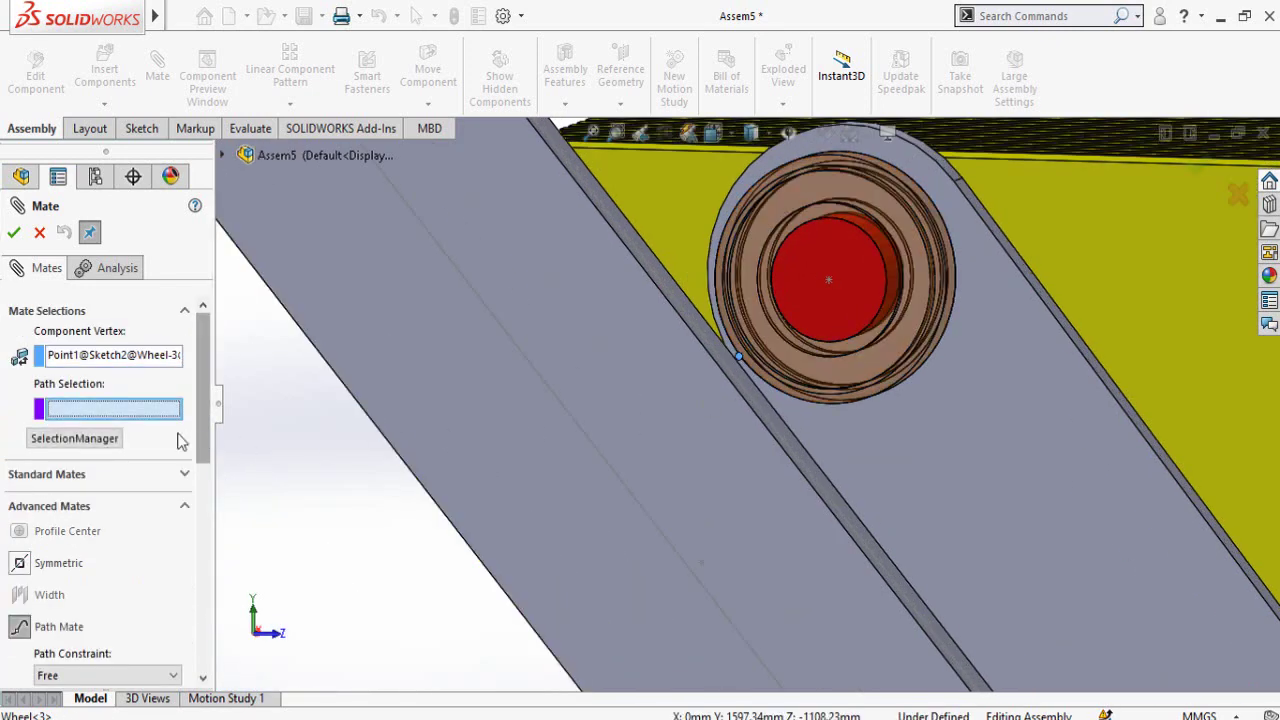
Use the closed loop along the guide rail beside the upper Step's Wheel as the mate path, apply the path mate and finish mating
{"action": "left_click", "coordinate": [88, 440]}
{"action": "left_click", "coordinate": [772, 432]}
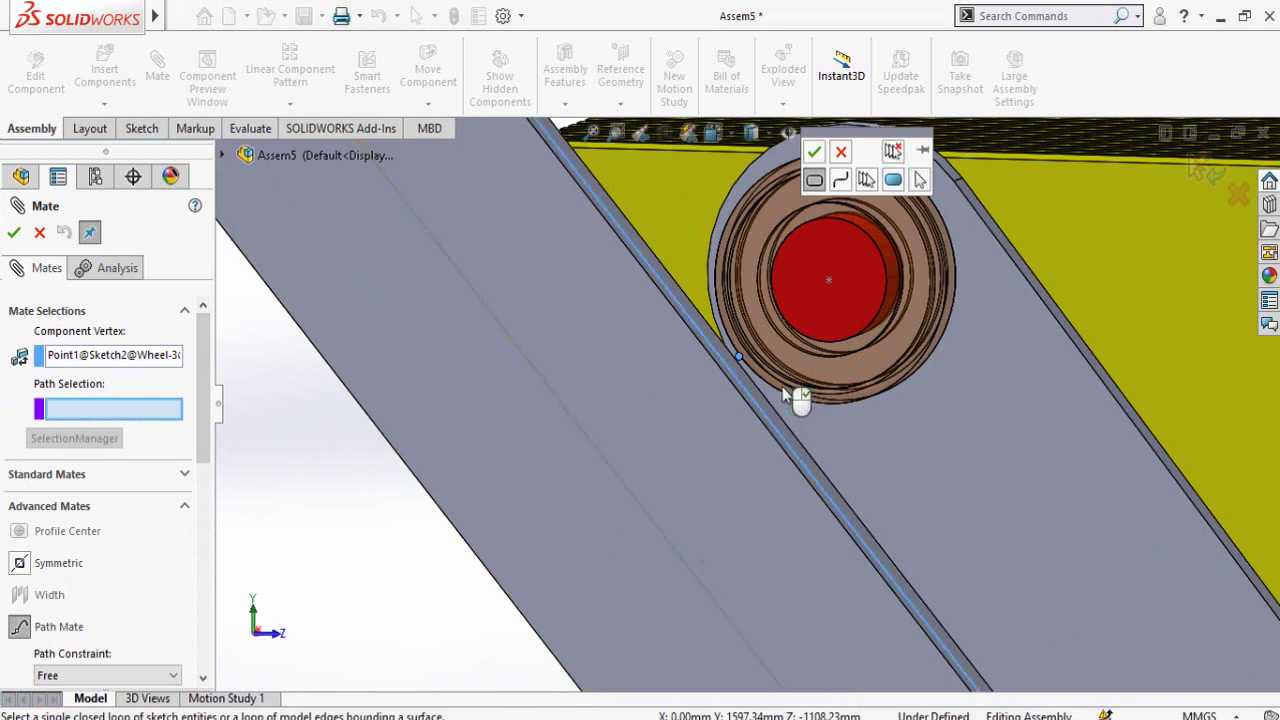
{"action": "left_click", "coordinate": [813, 151]}
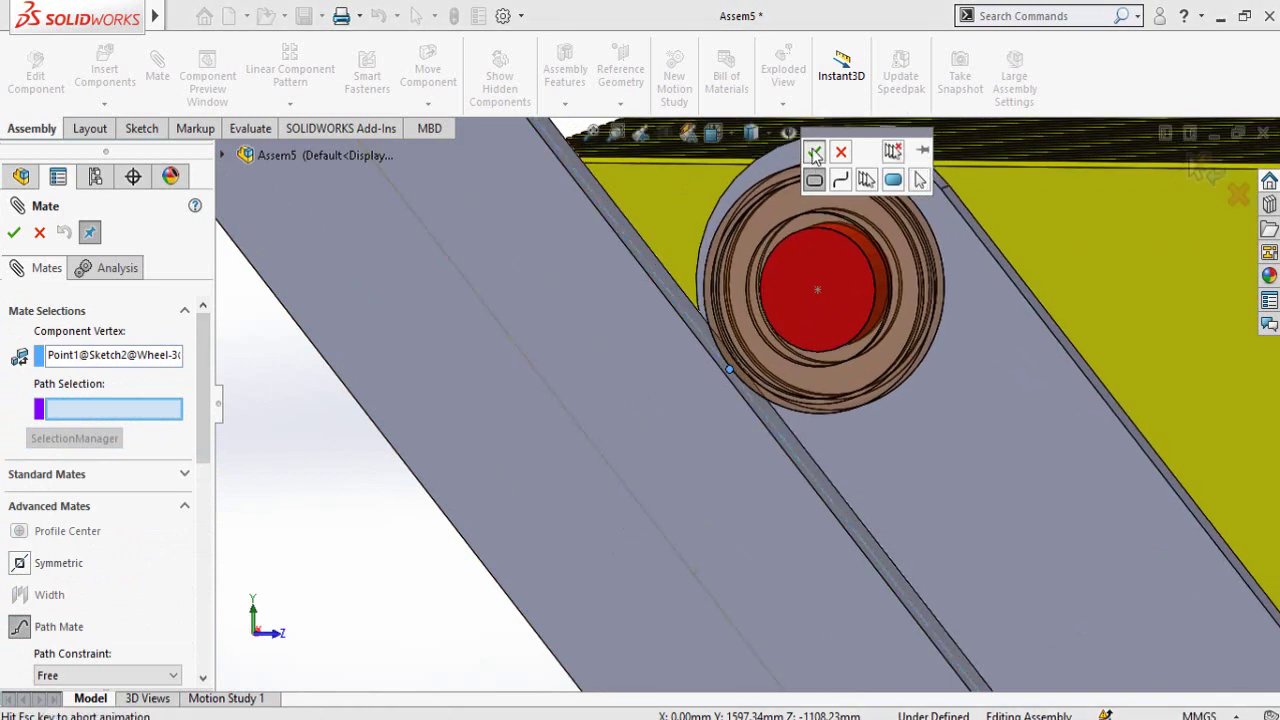
{"action": "left_click", "coordinate": [13, 233]}
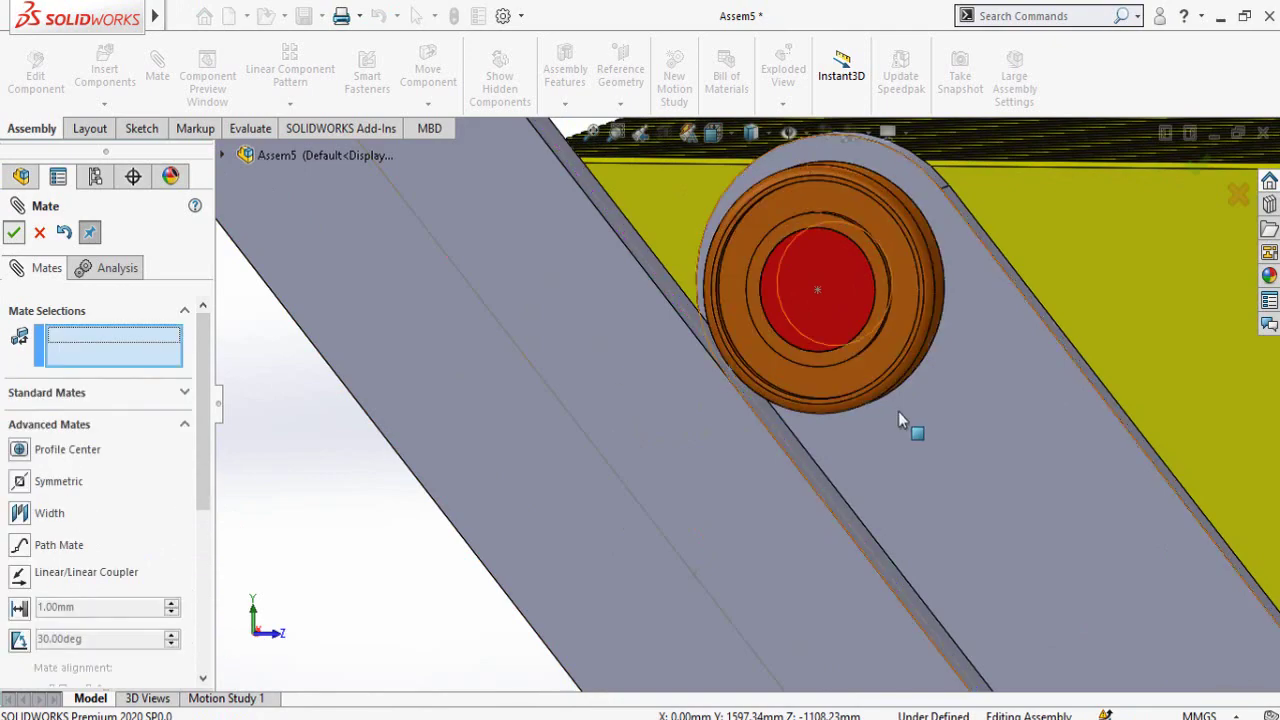
{"action": "left_click", "coordinate": [13, 233]}
Switch to the Right view and move the linked Steps around the upper rail turn to the underside of the incline
{"action": "scroll", "coordinate": [722, 451], "scroll_direction": "up", "scroll_amount": 8}
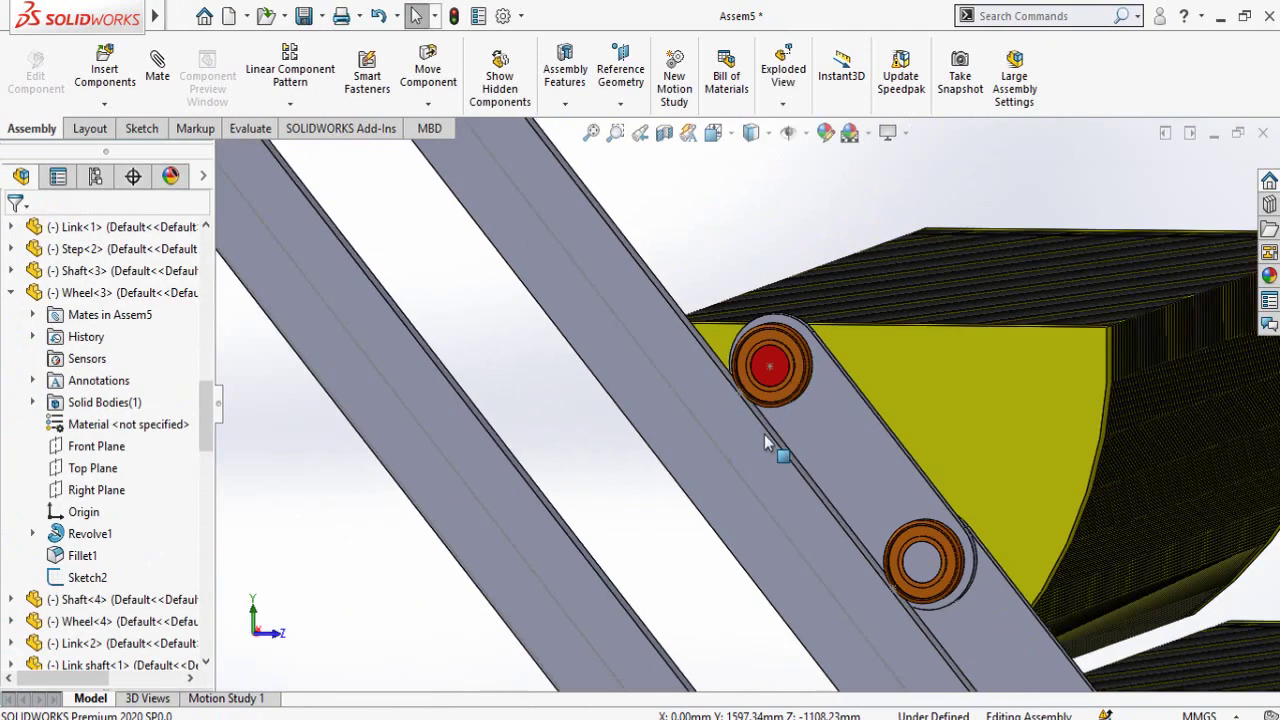
{"action": "middle_click_drag", "start_coordinate": [963, 463], "coordinate": [770, 423]}
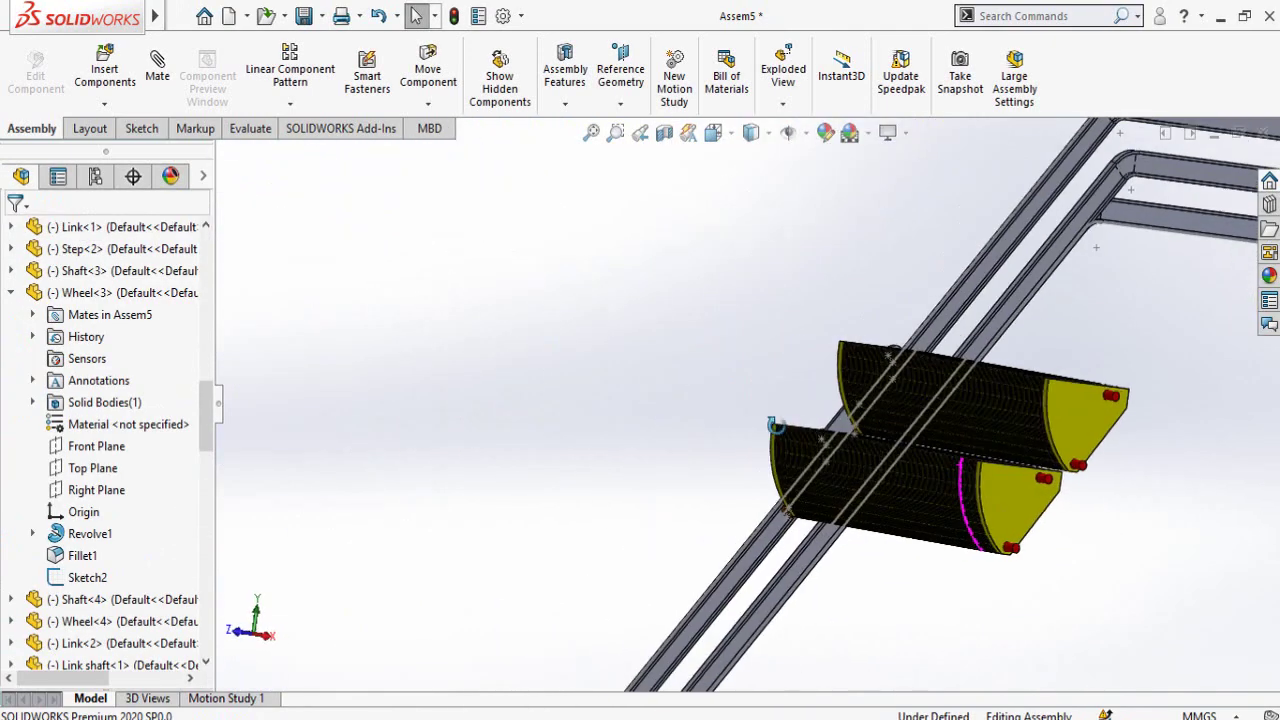
{"action": "scroll", "coordinate": [770, 423], "scroll_direction": "up", "scroll_amount": 7}
{"action": "key", "text": "space"}
{"action": "left_click", "coordinate": [627, 496]}
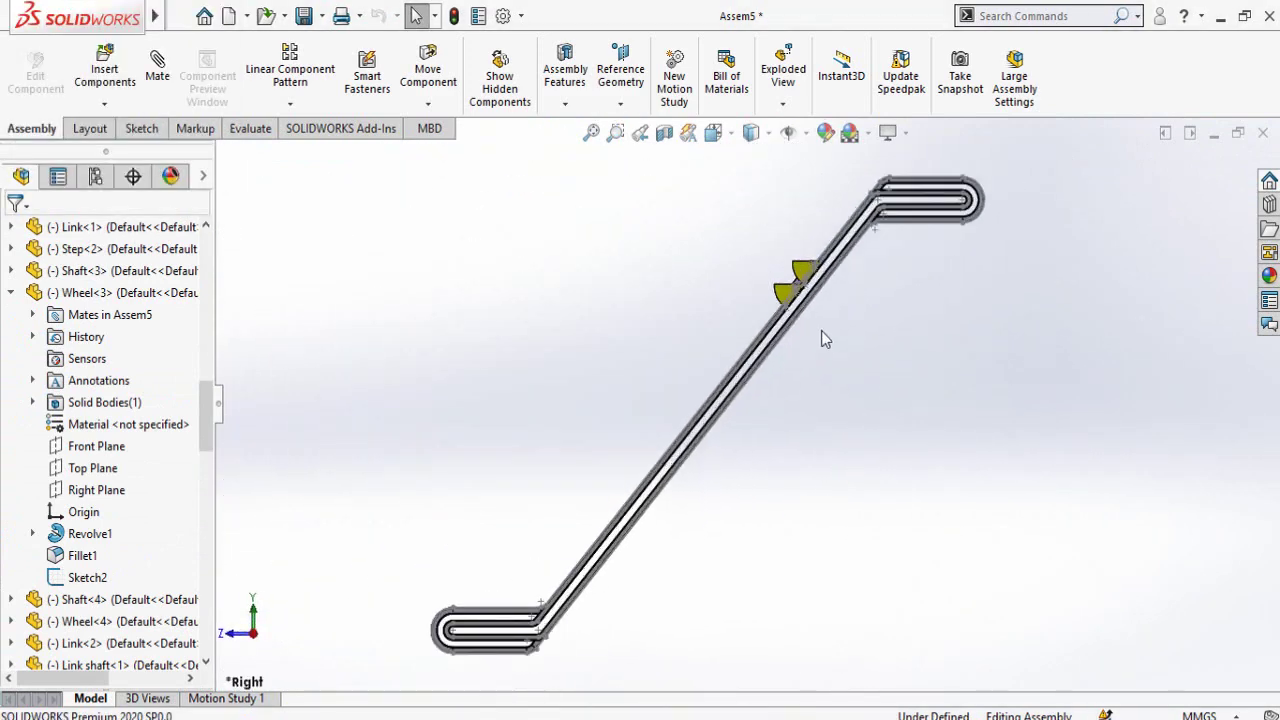
{"action": "scroll", "coordinate": [718, 300], "scroll_direction": "down", "scroll_amount": 3}
{"action": "scroll", "coordinate": [929, 255], "scroll_direction": "up", "scroll_amount": 3}
{"action": "scroll", "coordinate": [945, 205], "scroll_direction": "down", "scroll_amount": 2}
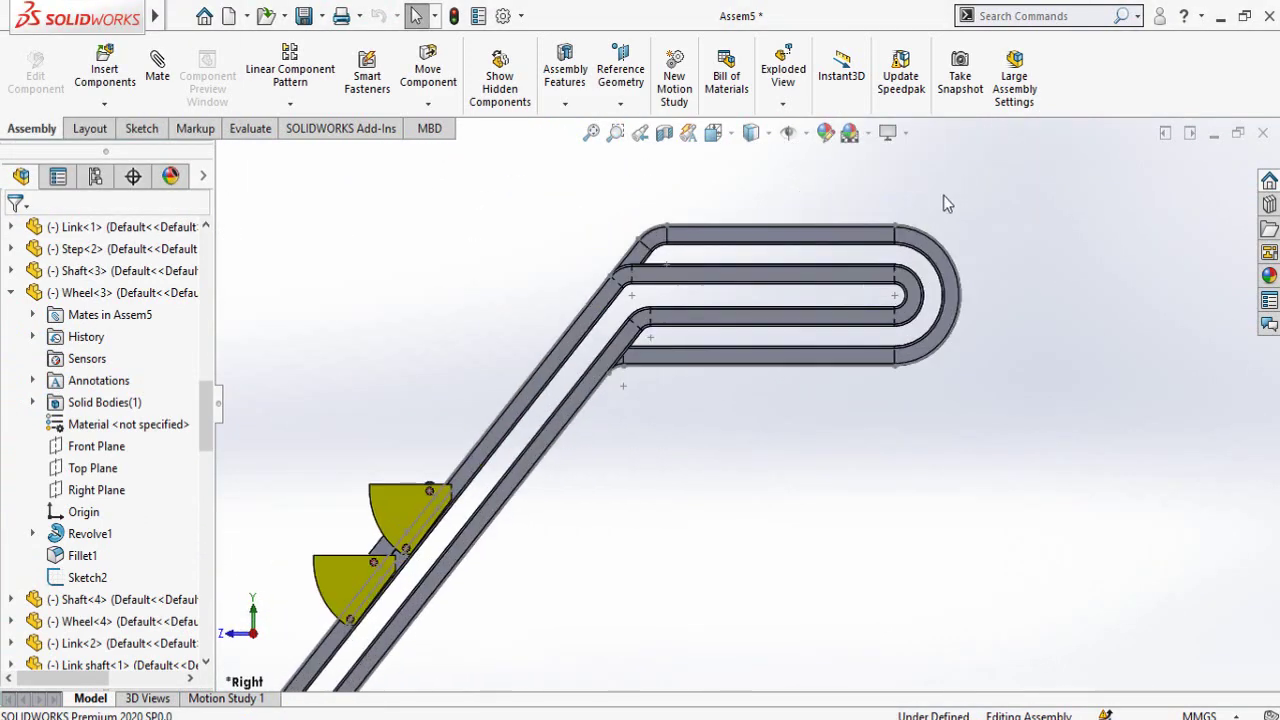
{"action": "left_click_drag", "start_coordinate": [398, 499], "coordinate": [430, 622]}
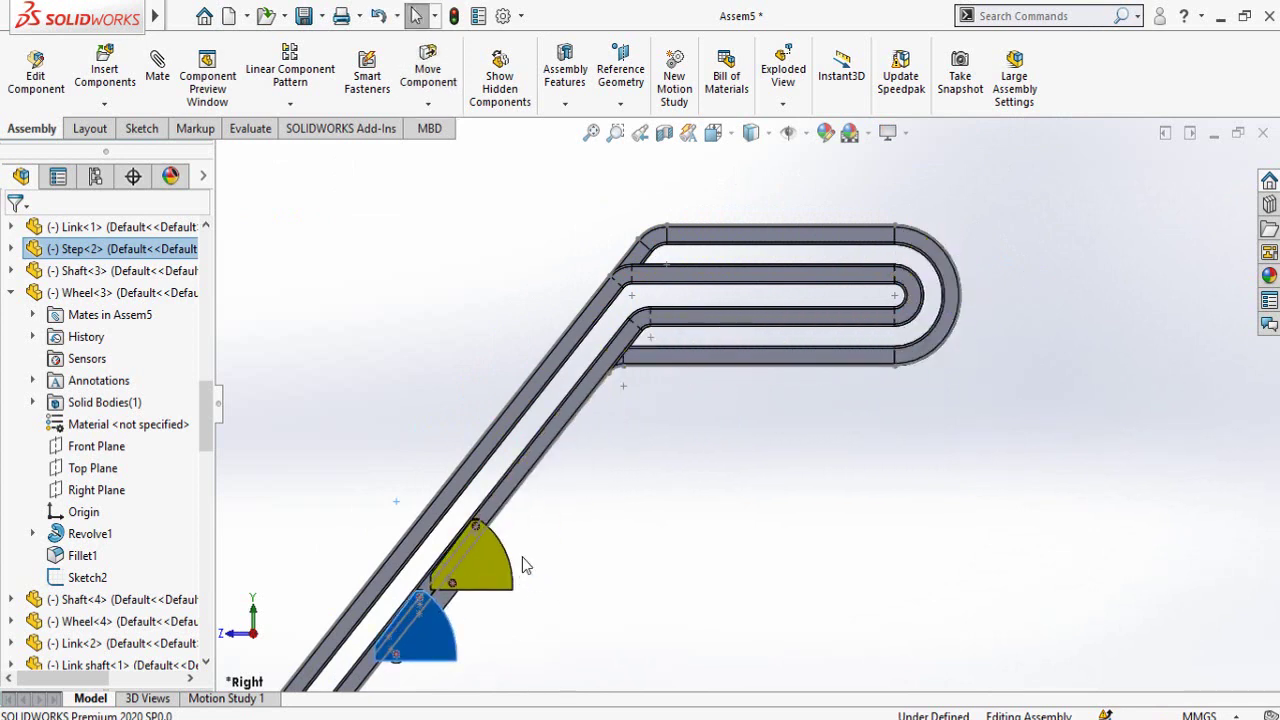
{"action": "scroll", "coordinate": [522, 557], "scroll_direction": "up", "scroll_amount": 8}
{"action": "scroll", "coordinate": [553, 588], "scroll_direction": "down", "scroll_amount": 5}
{"action": "scroll", "coordinate": [738, 560], "scroll_direction": "up", "scroll_amount": 3}
{"action": "scroll", "coordinate": [861, 345], "scroll_direction": "down", "scroll_amount": 1}
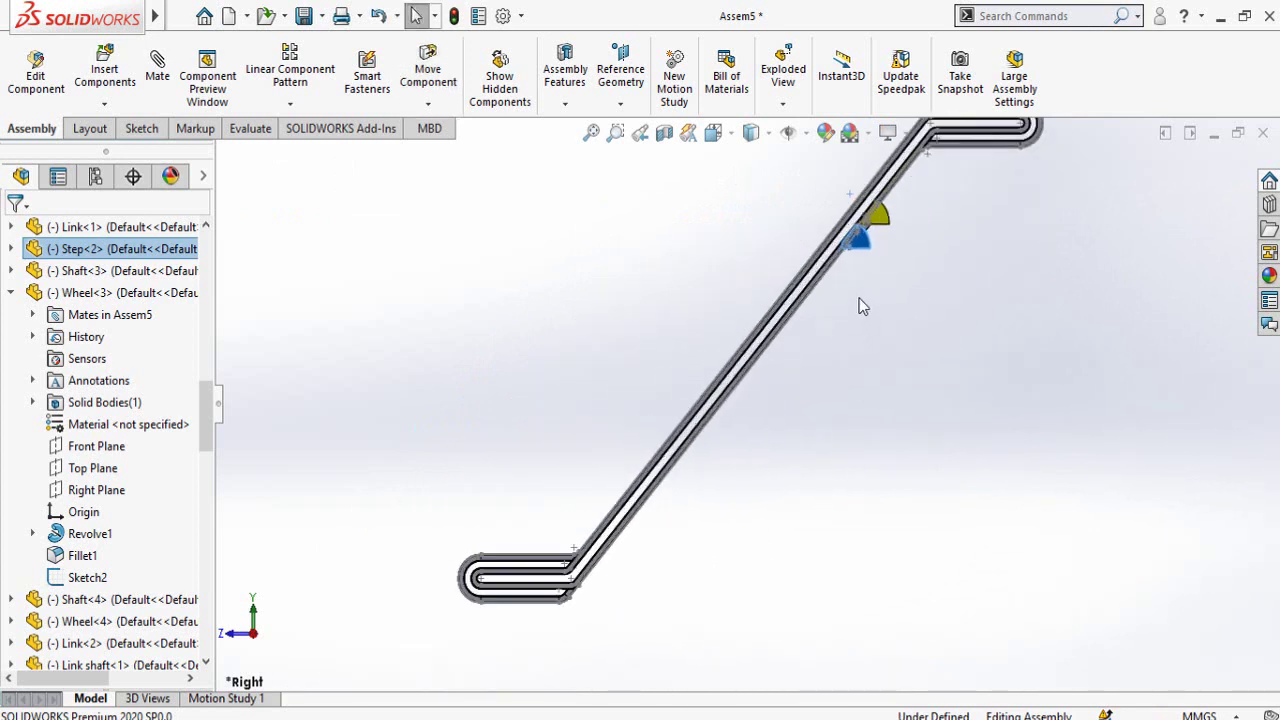
Run the linked Steps down the incline, around the lower rail turn and back up on the upper side
{"action": "left_click_drag", "start_coordinate": [868, 252], "coordinate": [824, 303]}
{"action": "left_click", "coordinate": [423, 580]}
{"action": "scroll", "coordinate": [547, 566], "scroll_direction": "down", "scroll_amount": 5}
{"action": "left_click", "coordinate": [774, 611]}
{"action": "scroll", "coordinate": [830, 298], "scroll_direction": "up", "scroll_amount": 5}
{"action": "scroll", "coordinate": [895, 262], "scroll_direction": "down", "scroll_amount": 5}
{"action": "left_click_drag", "start_coordinate": [616, 460], "coordinate": [848, 165]}
{"action": "scroll", "coordinate": [852, 185], "scroll_direction": "up", "scroll_amount": 3}
{"action": "scroll", "coordinate": [852, 189], "scroll_direction": "down", "scroll_amount": 3}
{"action": "left_click_drag", "start_coordinate": [743, 380], "coordinate": [890, 205]}
{"action": "left_click", "coordinate": [960, 378]}
Examine from an angled view how the two linked Steps and their Wheels sit on the guide rails
{"action": "middle_click_drag", "start_coordinate": [960, 378], "coordinate": [912, 431]}
{"action": "scroll", "coordinate": [752, 374], "scroll_direction": "down", "scroll_amount": 6}
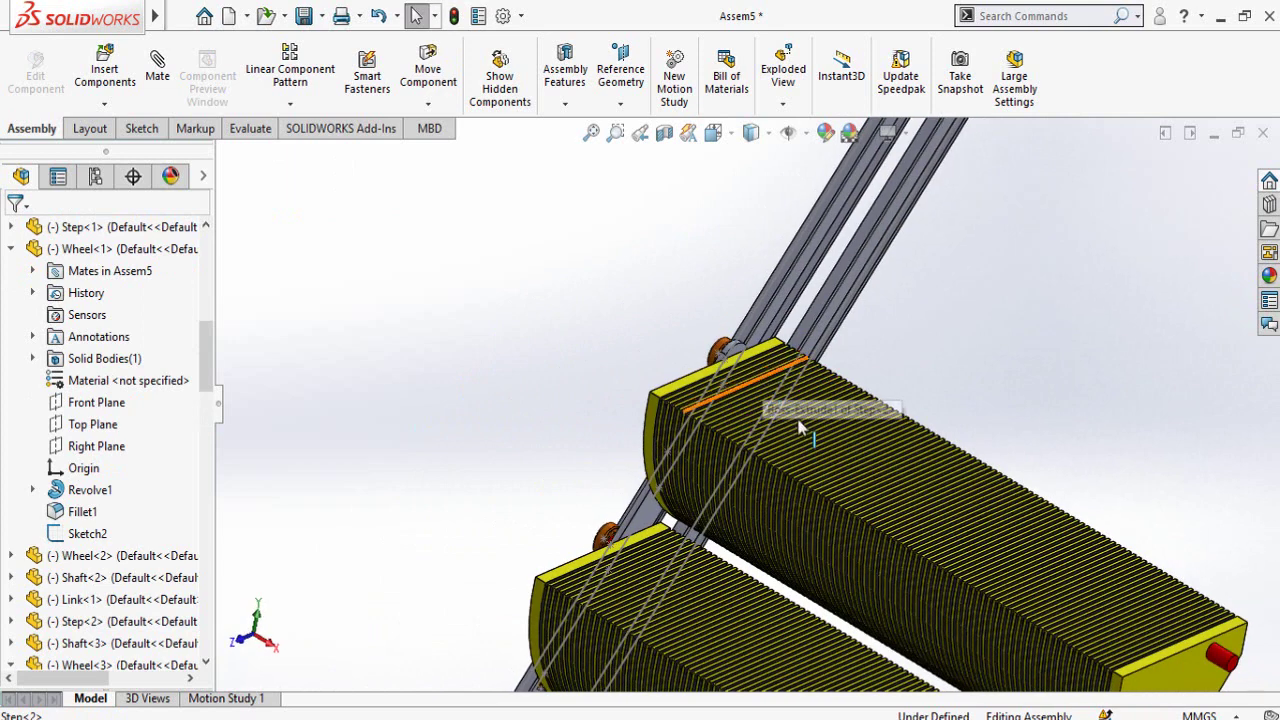
{"action": "scroll", "coordinate": [870, 408], "scroll_direction": "up", "scroll_amount": 2}
{"action": "middle_click_drag", "start_coordinate": [849, 498], "coordinate": [856, 481]}
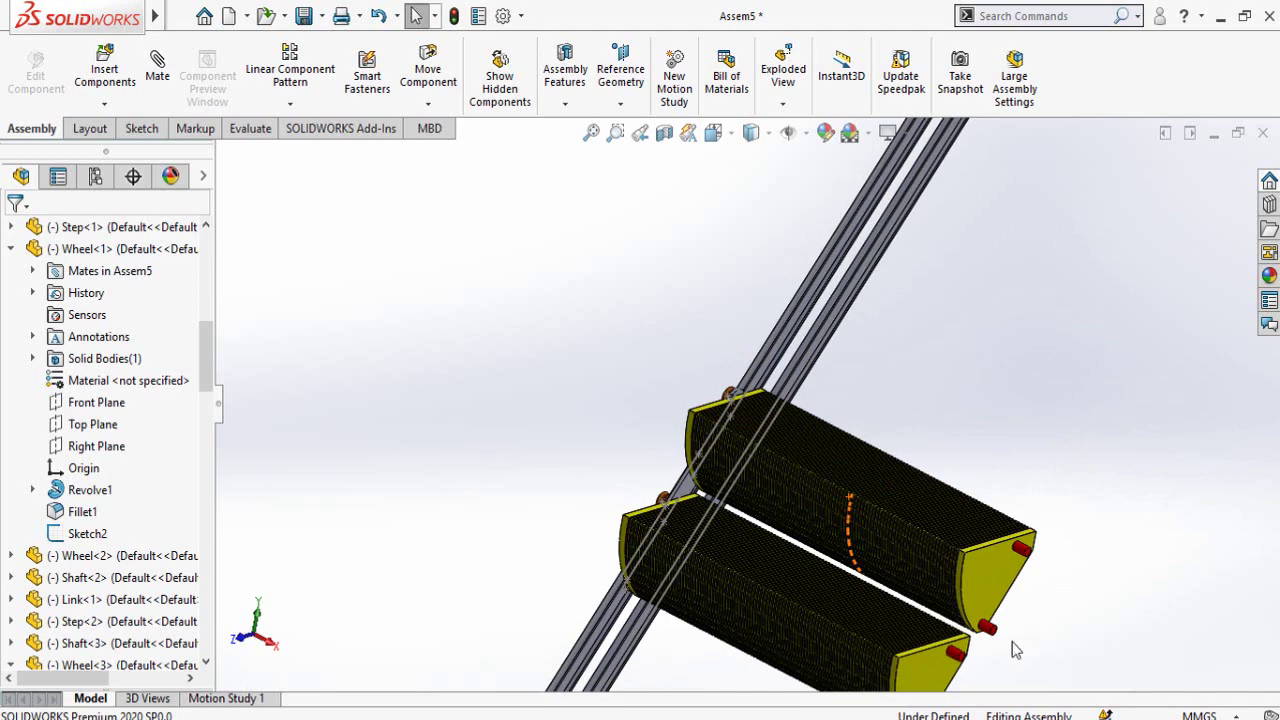
{"action": "scroll", "coordinate": [668, 522], "scroll_direction": "down", "scroll_amount": 3}
{"action": "middle_click_drag", "start_coordinate": [769, 479], "coordinate": [765, 481]}
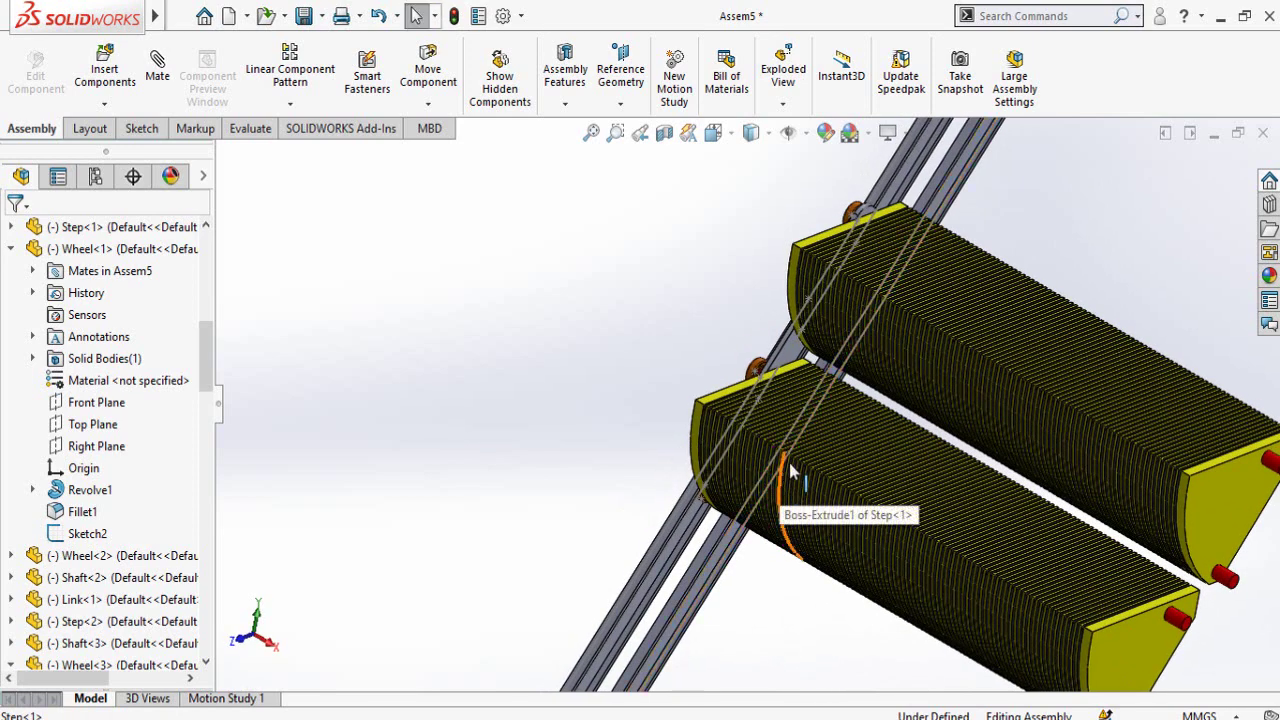
{"action": "scroll", "coordinate": [795, 480], "scroll_direction": "up", "scroll_amount": 5}
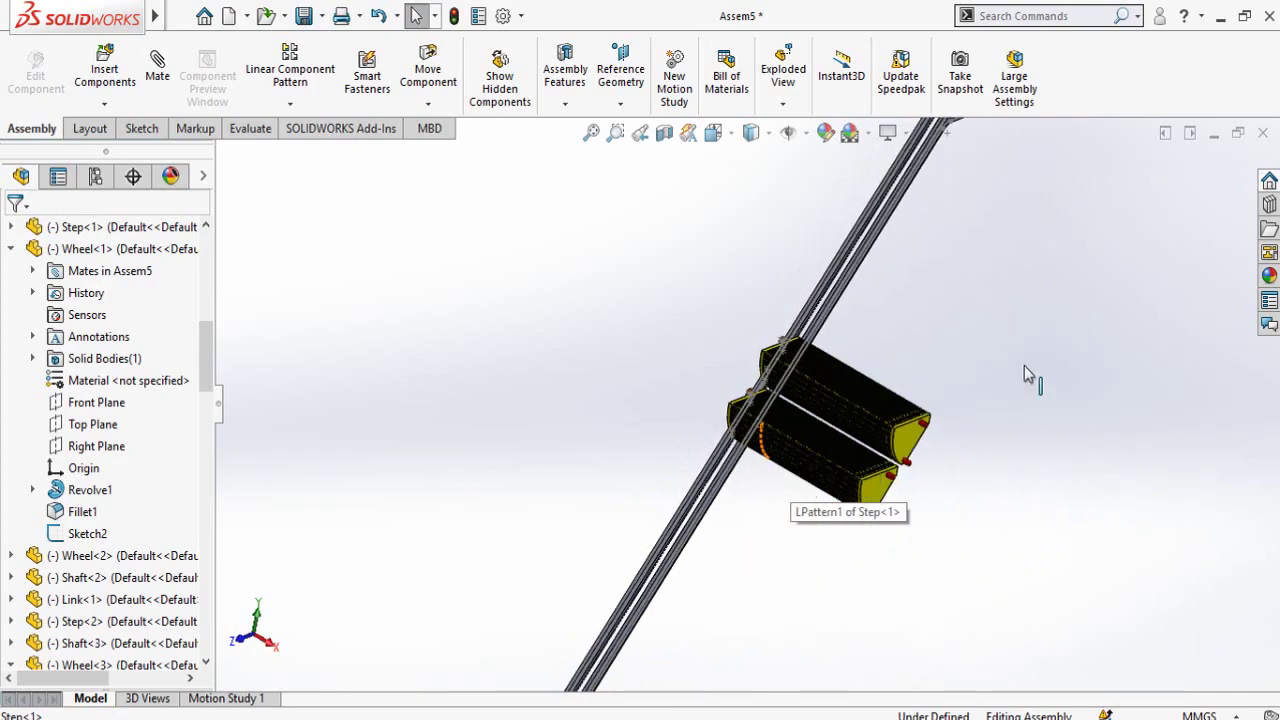